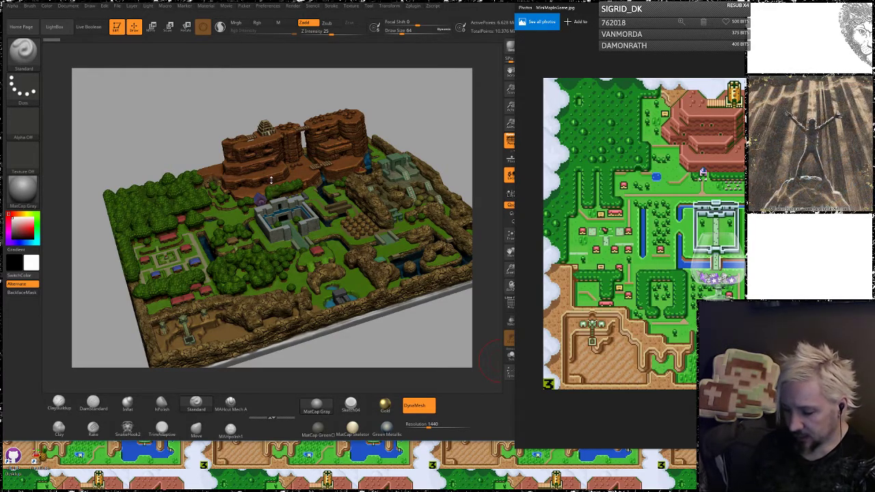
Set the Standard brush's draw size to 4 for fine detail work
{"action": "left_click", "coordinate": [426, 114]}
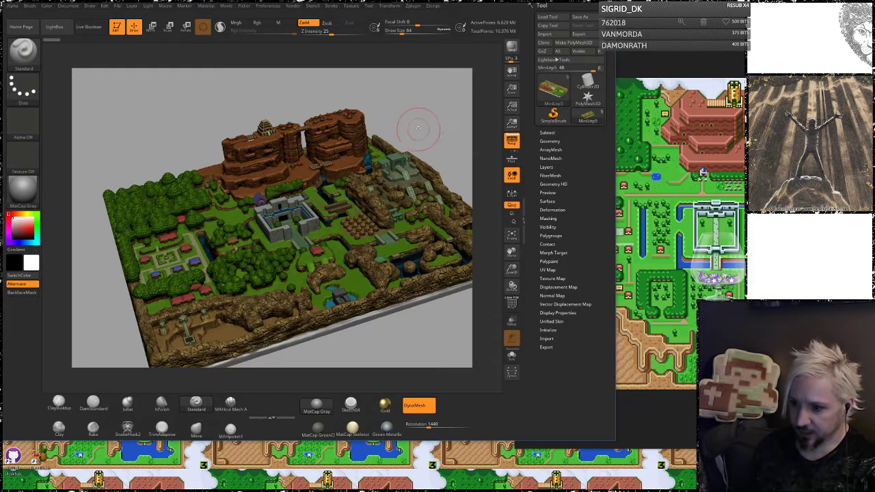
{"action": "left_click_drag", "start_coordinate": [433, 131], "coordinate": [374, 152], "text": "alt"}
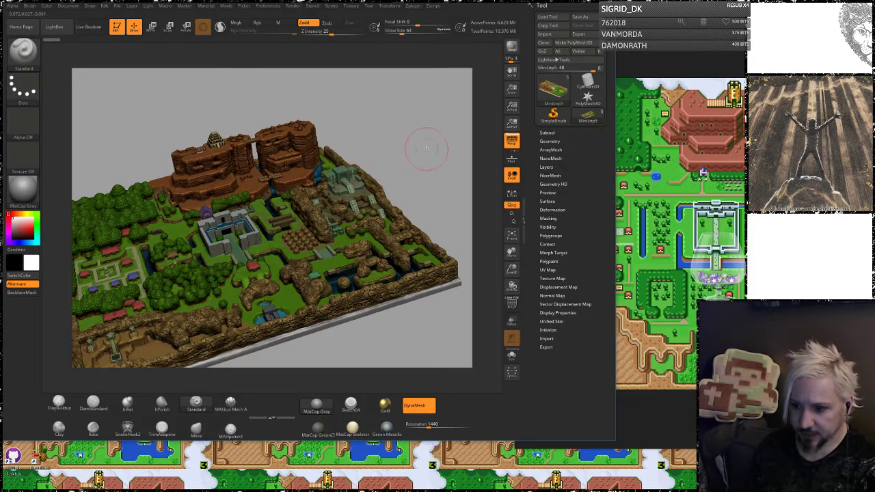
{"action": "mouse_move", "coordinate": [428, 149]}
{"action": "left_mouse_down"}
{"action": "mouse_move", "coordinate": [383, 148]}
{"action": "mouse_move", "coordinate": [415, 164]}
{"action": "mouse_move", "coordinate": [421, 229]}
{"action": "left_mouse_up"}
{"action": "left_click_drag", "start_coordinate": [422, 171], "coordinate": [299, 248], "text": "alt"}
{"action": "left_click_drag", "start_coordinate": [493, 186], "coordinate": [436, 209], "text": "alt"}
{"action": "key", "text": "space"}
{"action": "left_click", "coordinate": [446, 209]}
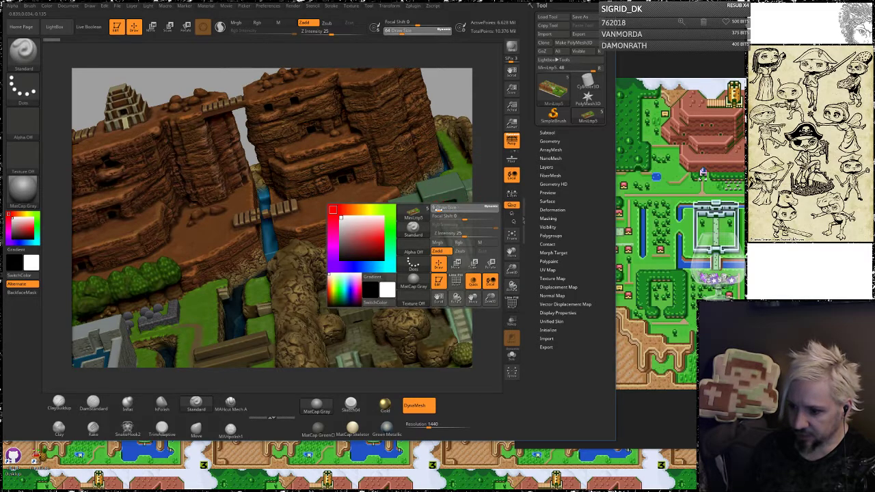
{"action": "left_click_drag", "start_coordinate": [437, 168], "coordinate": [447, 186]}
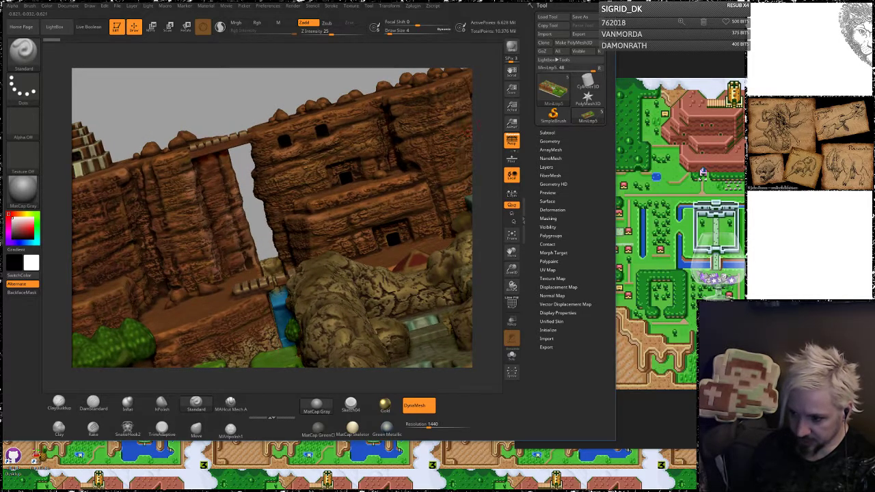
Prepare the brush for colour-only painting with black as the main colour, Rgb on and Zadd off
{"action": "left_click_drag", "start_coordinate": [476, 125], "coordinate": [324, 183], "text": "alt"}
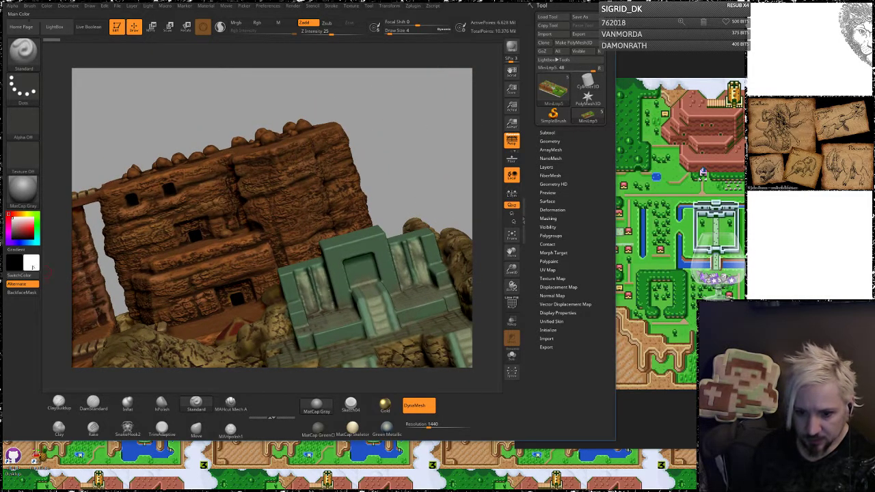
{"action": "left_click", "coordinate": [32, 270]}
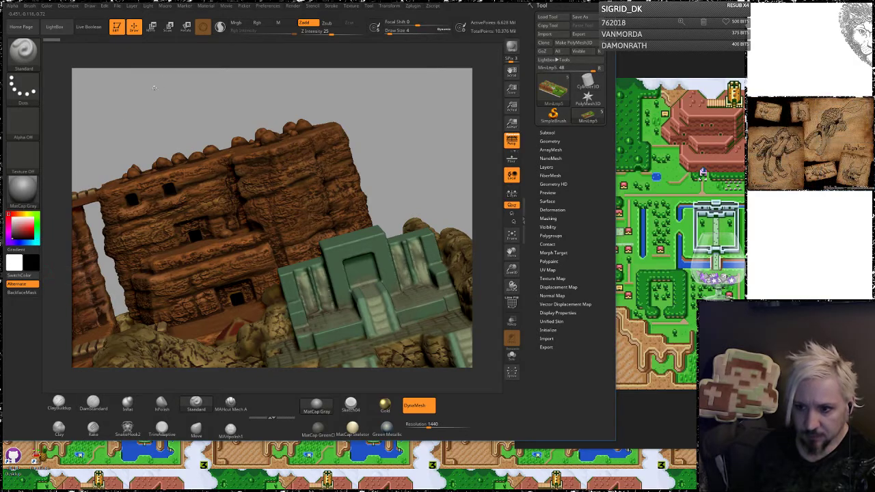
{"action": "left_click", "coordinate": [257, 23]}
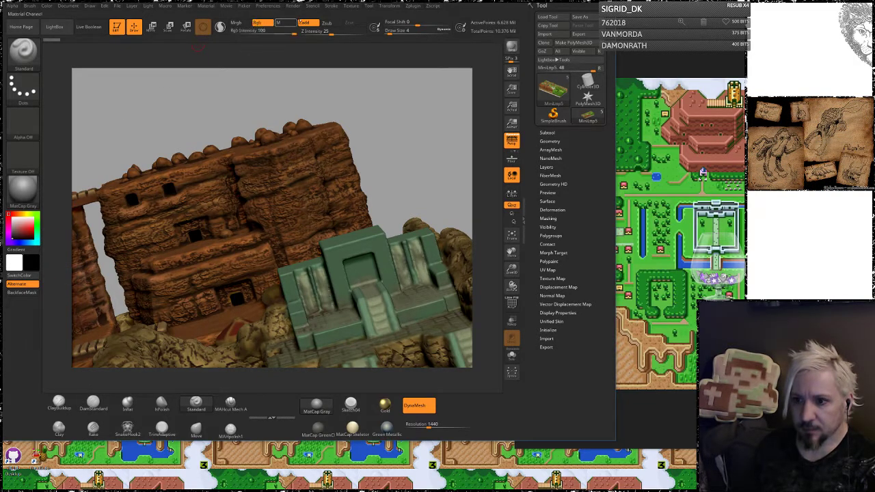
{"action": "left_click", "coordinate": [304, 23]}
Paint the inside of the green temple's doorway black, covering its inner surfaces from several angles
{"action": "mouse_move", "coordinate": [365, 271]}
{"action": "left_mouse_down"}
{"action": "mouse_move", "coordinate": [373, 273]}
{"action": "mouse_move", "coordinate": [363, 259]}
{"action": "mouse_move", "coordinate": [348, 264]}
{"action": "mouse_move", "coordinate": [359, 283]}
{"action": "mouse_move", "coordinate": [374, 277]}
{"action": "mouse_move", "coordinate": [358, 270]}
{"action": "mouse_move", "coordinate": [365, 267]}
{"action": "left_mouse_up"}
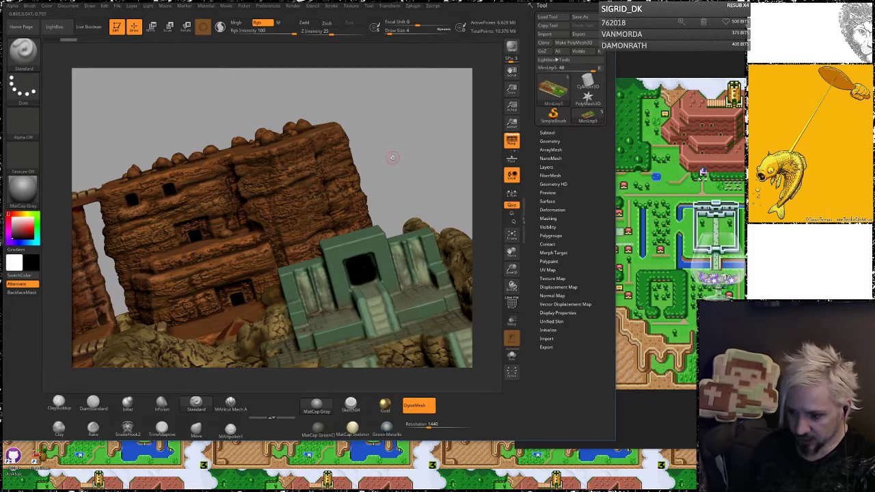
{"action": "mouse_move", "coordinate": [393, 160]}
{"action": "left_mouse_down"}
{"action": "mouse_move", "coordinate": [391, 139]}
{"action": "mouse_move", "coordinate": [389, 152]}
{"action": "left_mouse_up"}
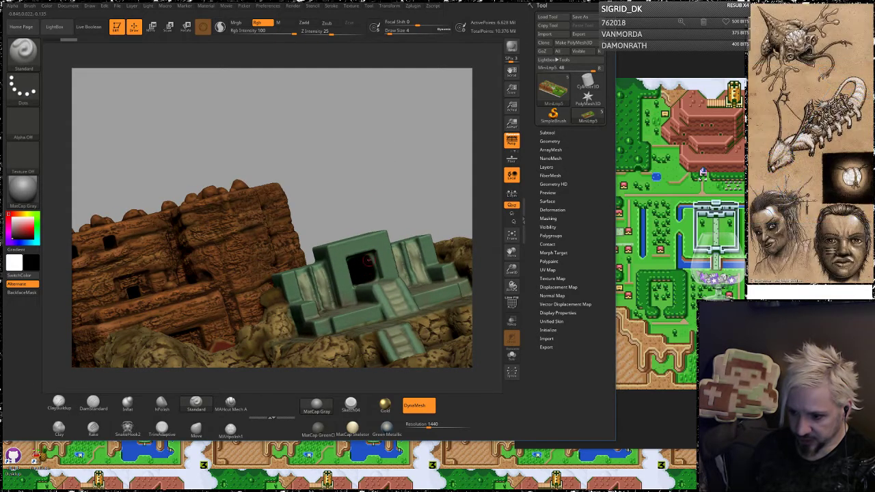
{"action": "mouse_move", "coordinate": [369, 260]}
{"action": "left_mouse_down"}
{"action": "mouse_move", "coordinate": [373, 271]}
{"action": "mouse_move", "coordinate": [370, 255]}
{"action": "left_mouse_up"}
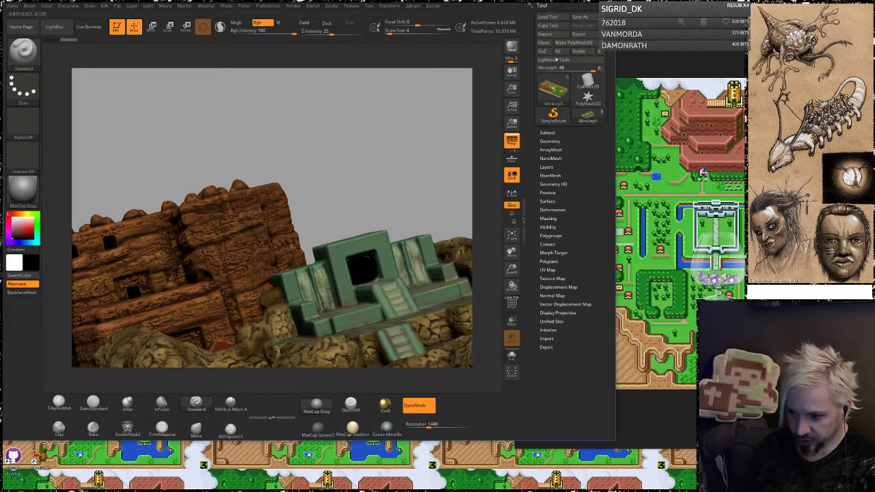
{"action": "left_click_drag", "start_coordinate": [408, 158], "coordinate": [308, 202]}
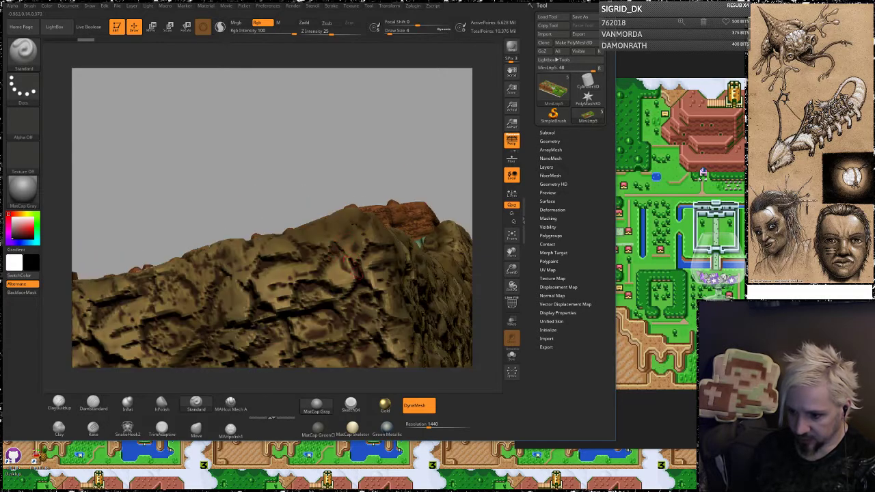
{"action": "left_click_drag", "start_coordinate": [394, 136], "coordinate": [400, 145]}
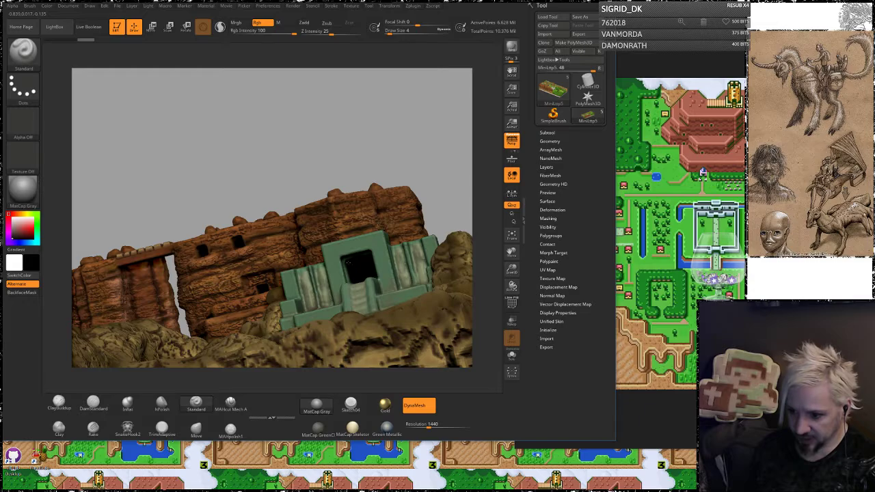
{"action": "left_click_drag", "start_coordinate": [385, 139], "coordinate": [349, 265]}
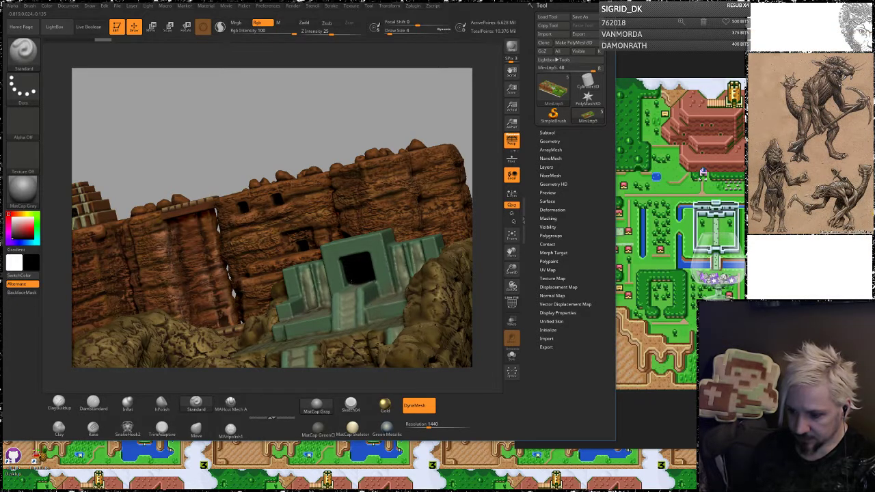
{"action": "left_click_drag", "start_coordinate": [355, 111], "coordinate": [374, 276]}
{"action": "right_click_drag", "start_coordinate": [375, 276], "coordinate": [352, 281]}
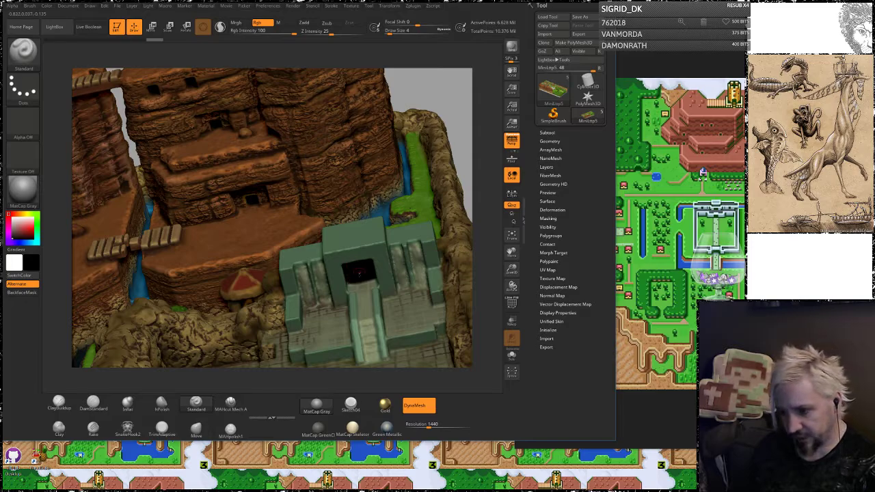
Touch up the black paint and its edges in the temple doorway, and undo the last two strokes
{"action": "key", "text": "shift"}
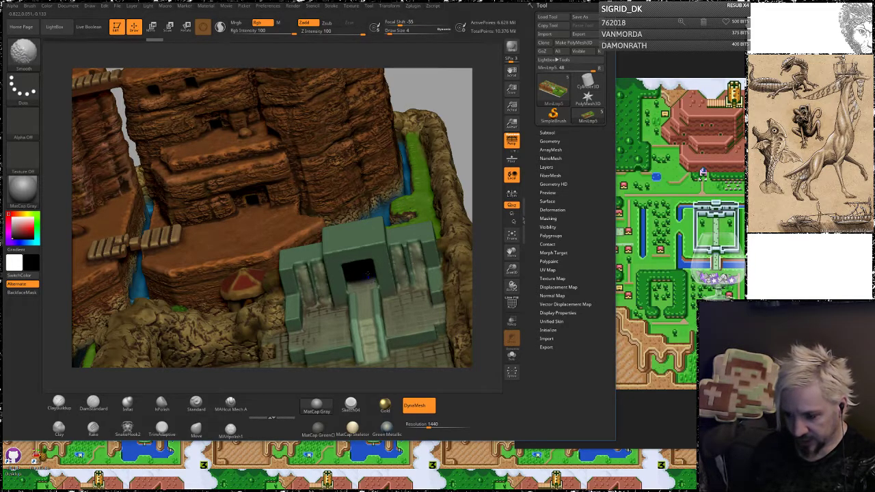
{"action": "mouse_move", "coordinate": [448, 98]}
{"action": "left_mouse_down"}
{"action": "mouse_move", "coordinate": [461, 107]}
{"action": "mouse_move", "coordinate": [445, 136]}
{"action": "mouse_move", "coordinate": [448, 92]}
{"action": "left_mouse_up"}
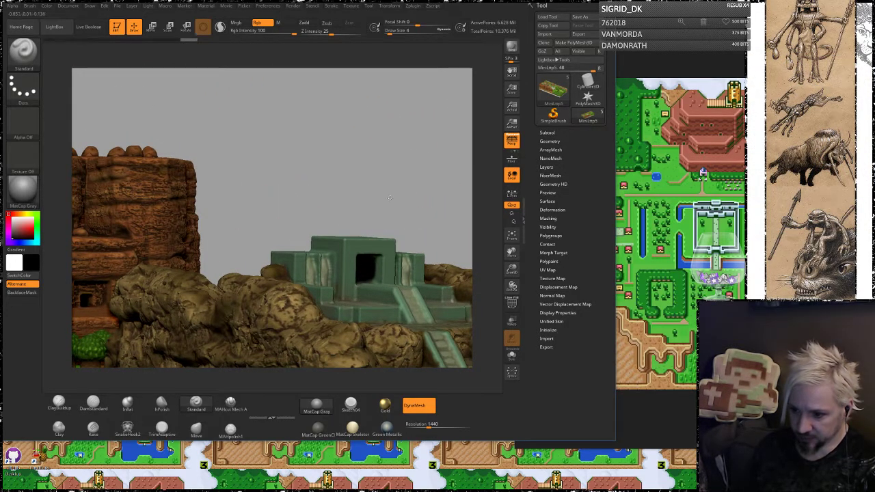
{"action": "left_click_drag", "start_coordinate": [402, 176], "coordinate": [349, 258]}
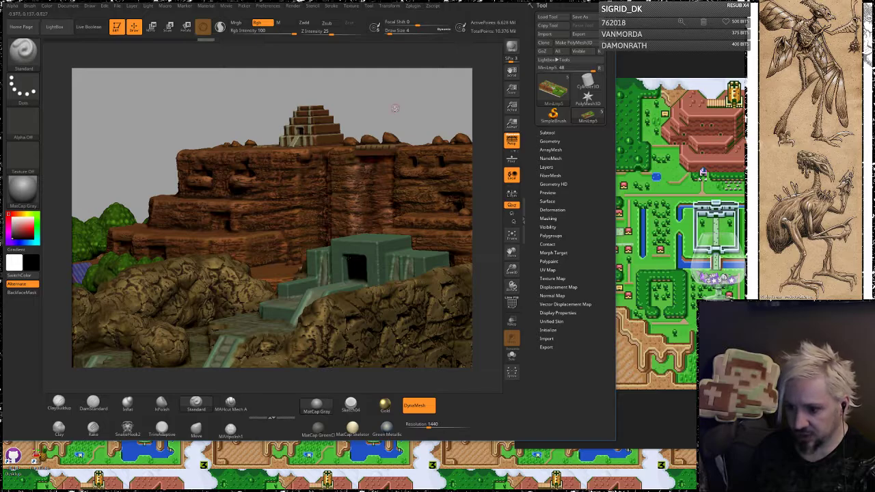
{"action": "left_click_drag", "start_coordinate": [402, 110], "coordinate": [443, 112]}
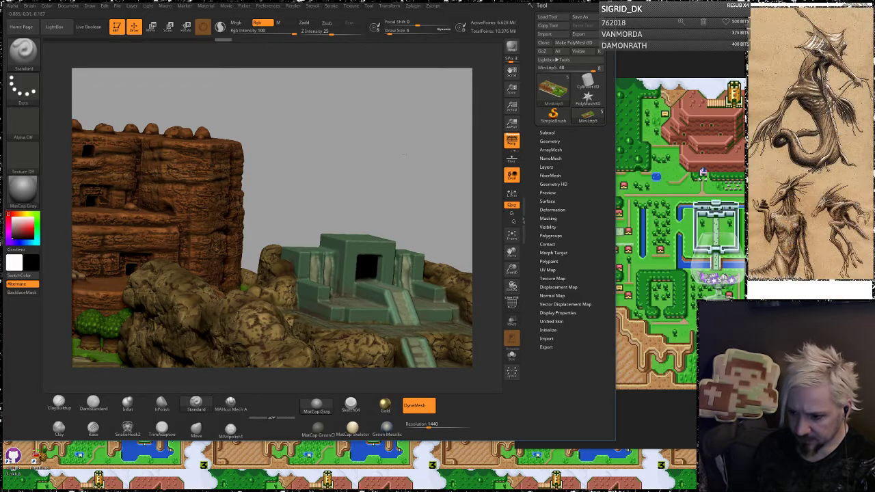
{"action": "left_click_drag", "start_coordinate": [429, 151], "coordinate": [402, 161]}
{"action": "left_click_drag", "start_coordinate": [402, 177], "coordinate": [396, 206]}
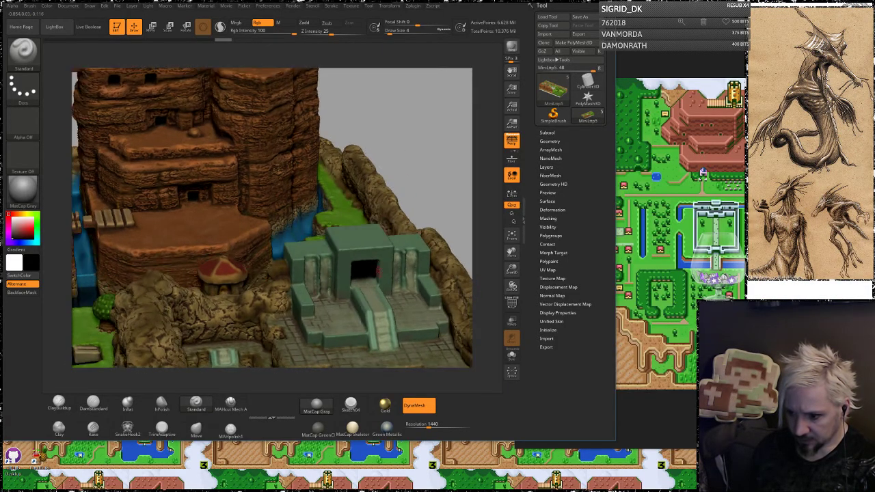
{"action": "left_click_drag", "start_coordinate": [432, 151], "coordinate": [399, 180]}
{"action": "key", "text": "ctrl+z"}
{"action": "key", "text": "ctrl+z"}
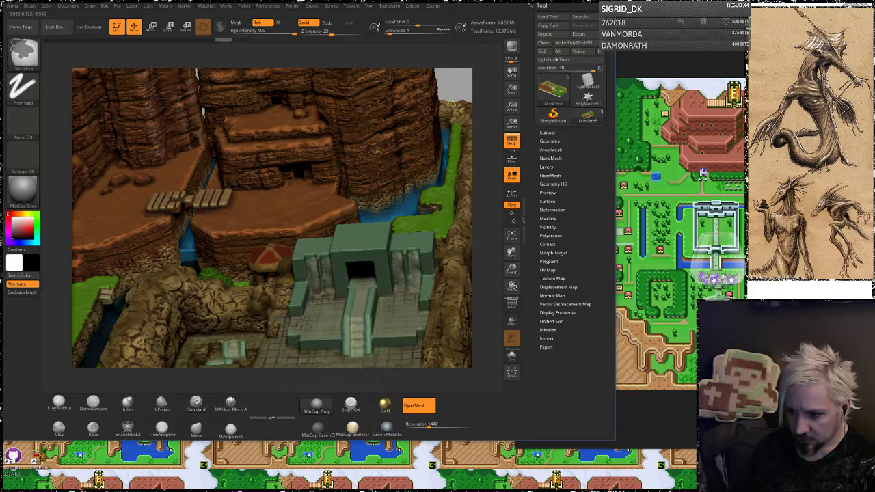
Smooth the lower edge and inner side of the black paint in the temple doorway
{"action": "mouse_move", "coordinate": [478, 104]}
{"action": "left_mouse_down"}
{"action": "mouse_move", "coordinate": [480, 83]}
{"action": "mouse_move", "coordinate": [501, 59]}
{"action": "left_mouse_up"}
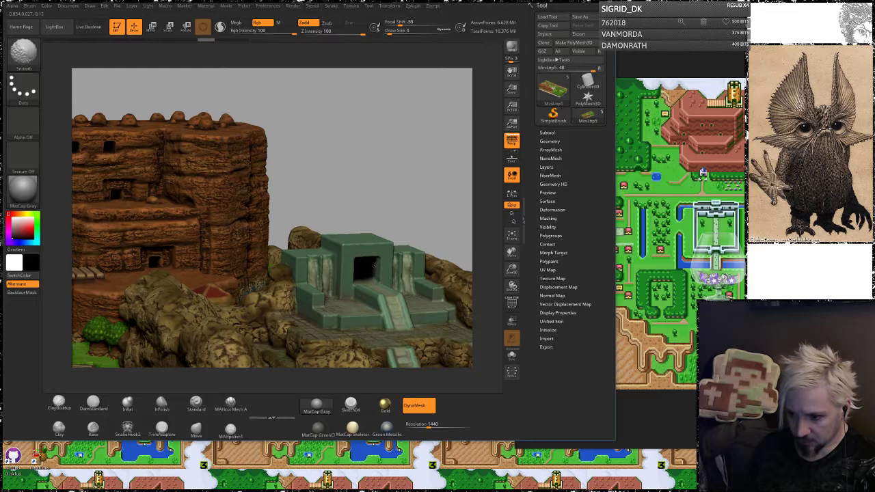
{"action": "left_click_drag", "start_coordinate": [374, 266], "coordinate": [369, 270], "text": "shift"}
{"action": "mouse_move", "coordinate": [480, 82]}
{"action": "left_mouse_down"}
{"action": "mouse_move", "coordinate": [452, 124]}
{"action": "mouse_move", "coordinate": [431, 120]}
{"action": "left_mouse_up"}
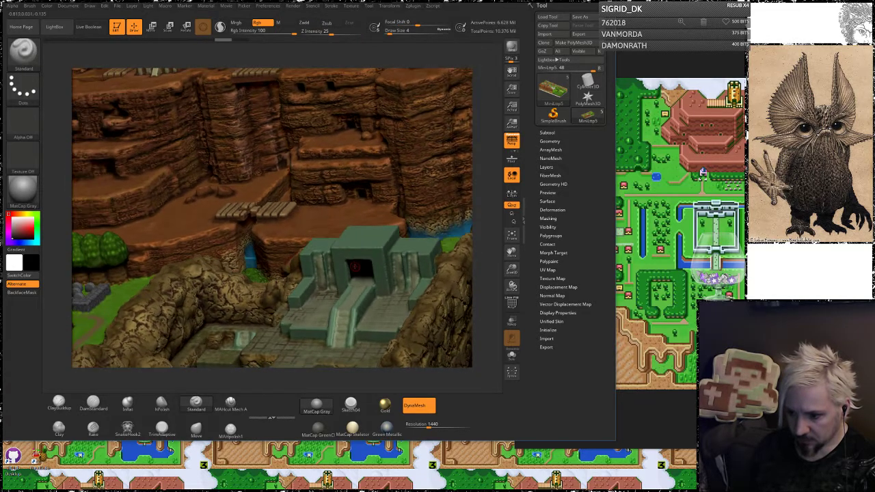
{"action": "key", "text": "shift"}
{"action": "left_click_drag", "start_coordinate": [354, 275], "coordinate": [370, 276], "text": "shift"}
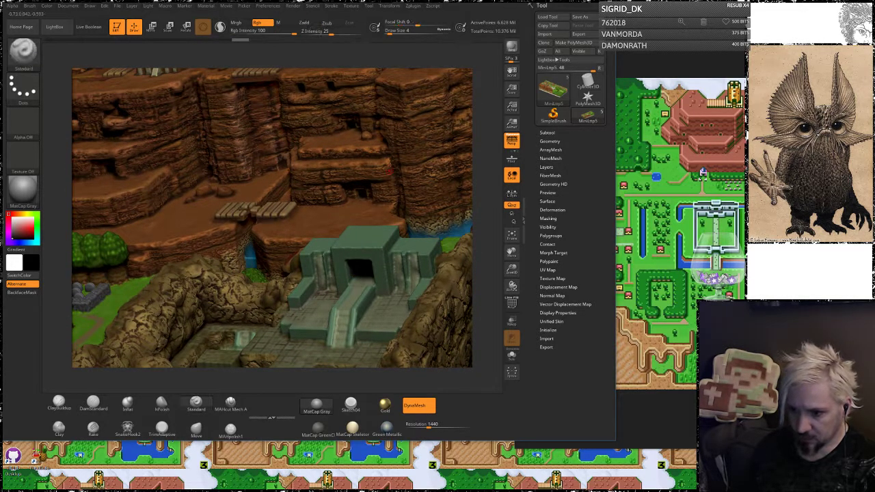
Examine the sculpted terrain from above down to its southern lake, and switch to the browser's light-world map as reference
{"action": "left_click_drag", "start_coordinate": [480, 178], "coordinate": [432, 177], "text": "alt"}
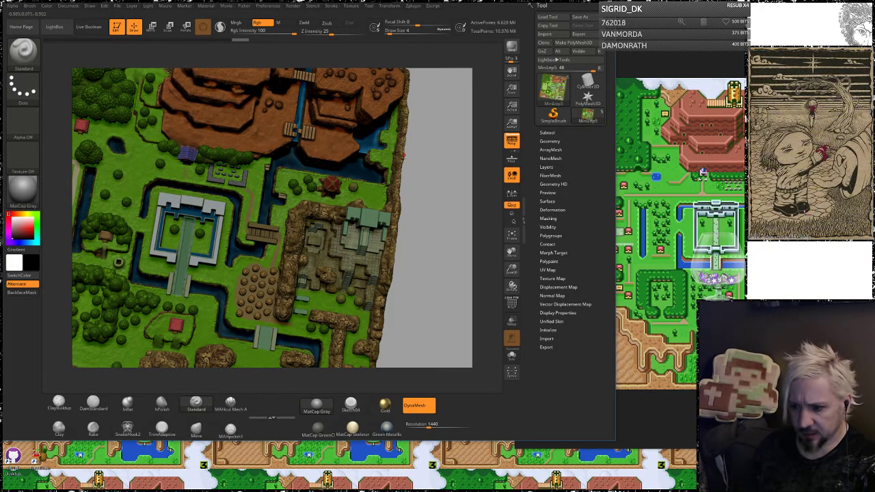
{"action": "left_click_drag", "start_coordinate": [430, 213], "coordinate": [438, 176]}
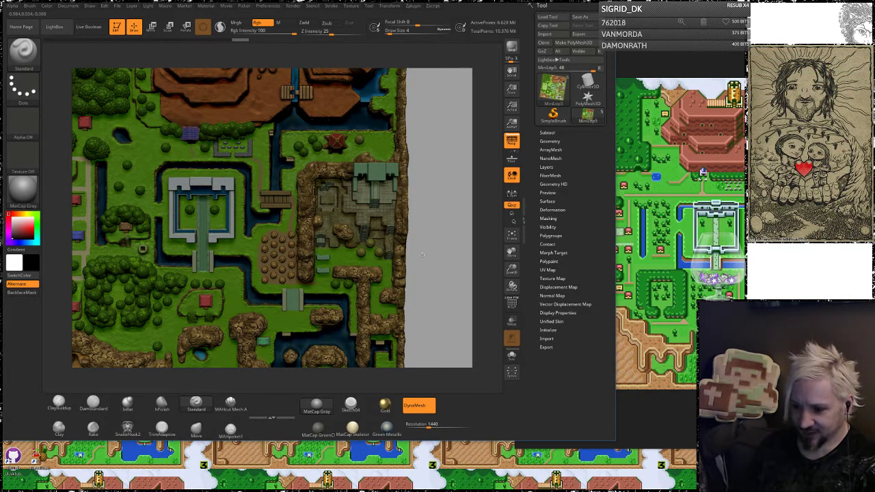
{"action": "left_click_drag", "start_coordinate": [423, 255], "coordinate": [442, 161], "text": "alt"}
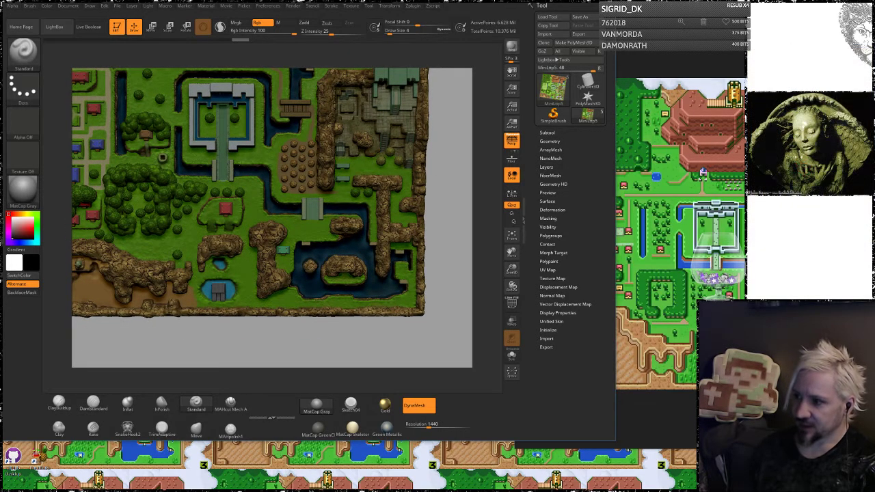
{"action": "key", "text": "alt+Tab"}
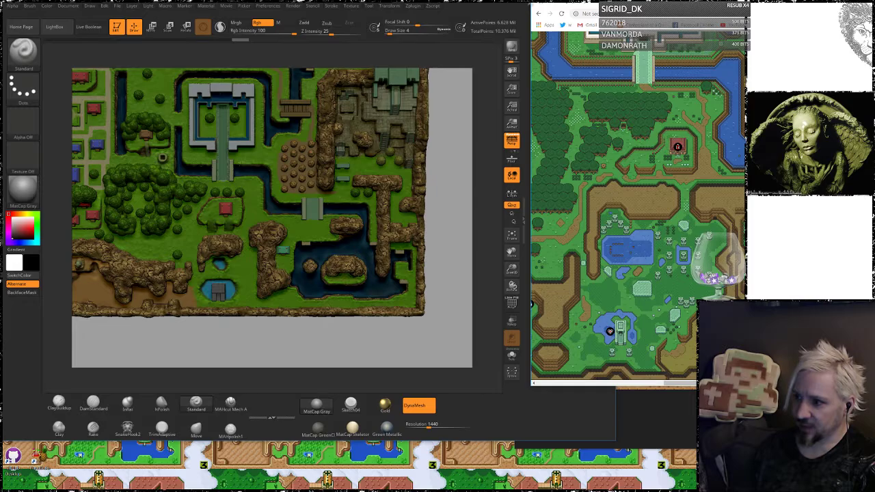
{"action": "left_click_drag", "start_coordinate": [673, 4], "coordinate": [404, 0]}
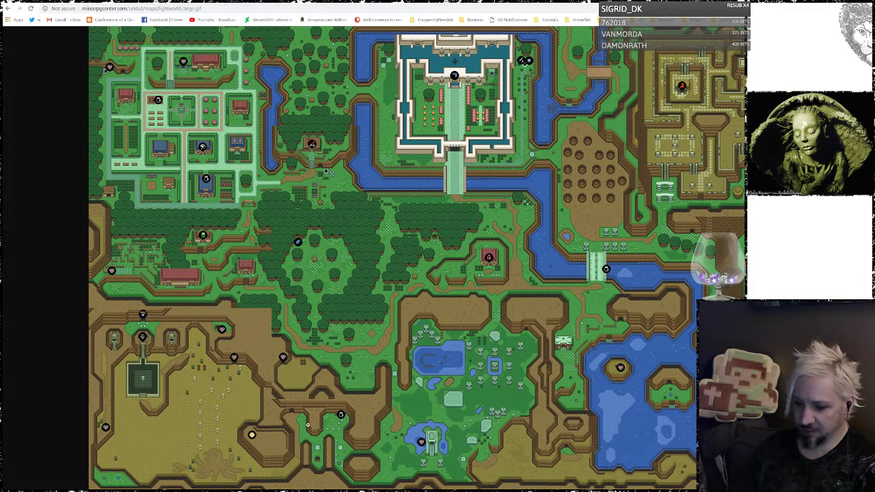
Compare the MiniMapInGame.jpg image in Photos with the light-world map in the browser, including its northern areas
{"action": "key", "text": "alt+Tab"}
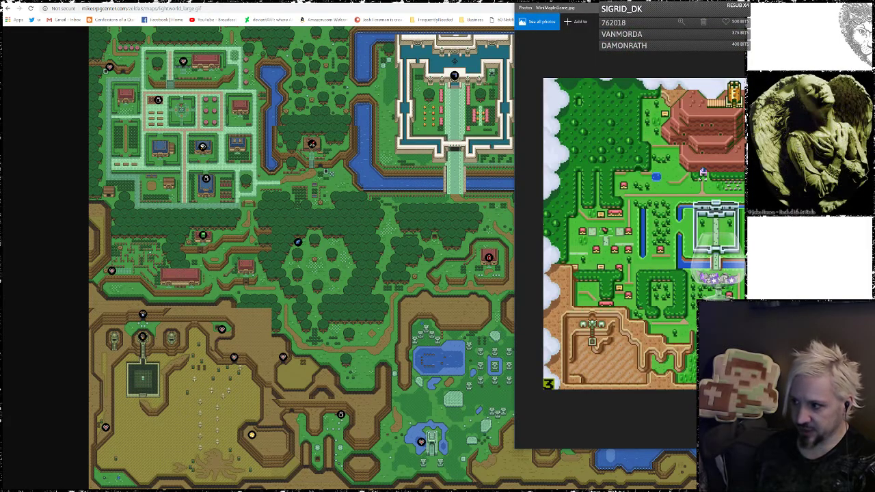
{"action": "left_click_drag", "start_coordinate": [760, 6], "coordinate": [344, 22]}
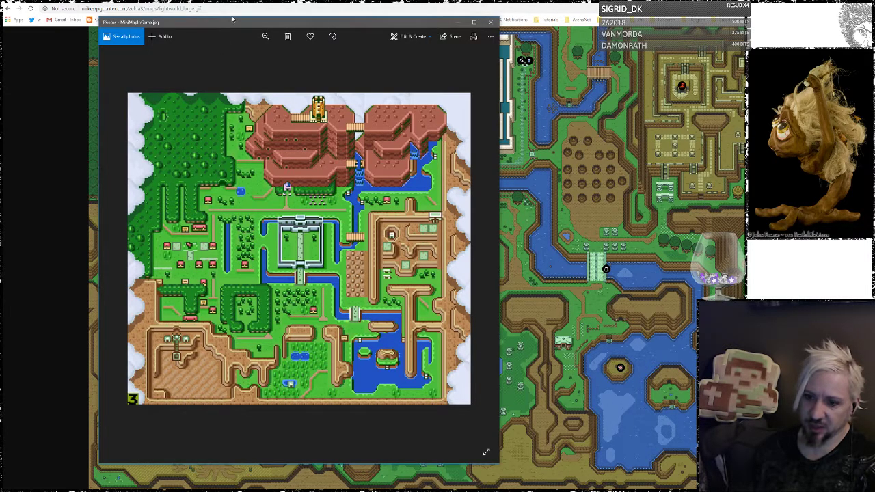
{"action": "left_click_drag", "start_coordinate": [242, 27], "coordinate": [565, 112]}
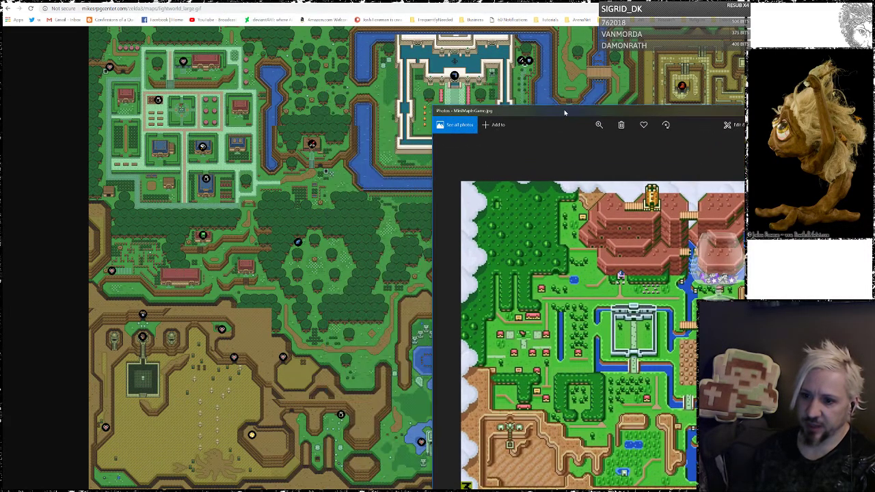
{"action": "left_click", "coordinate": [478, 8]}
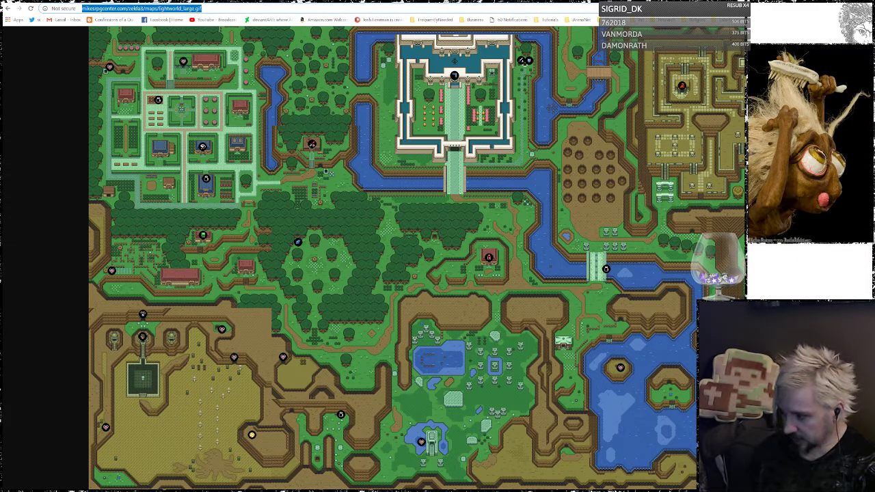
{"action": "scroll", "coordinate": [417, 258], "scroll_direction": "up", "scroll_amount": 4}
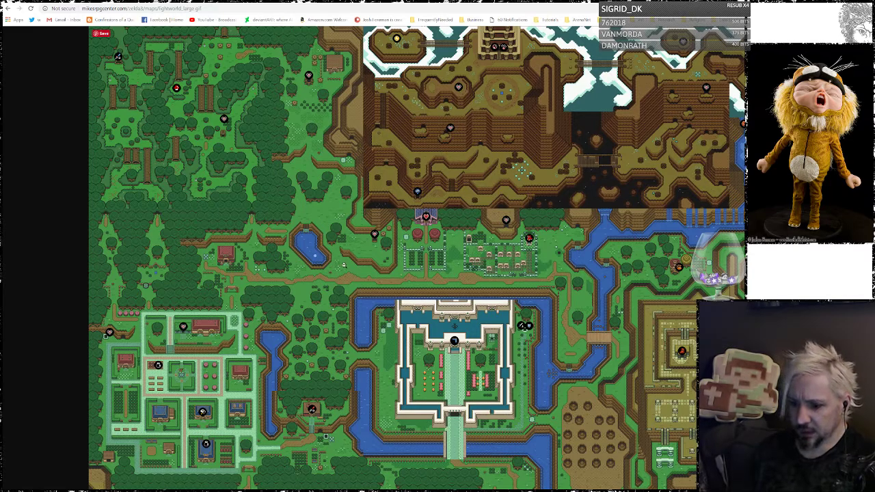
{"action": "scroll", "coordinate": [343, 264], "scroll_direction": "down", "scroll_amount": 3}
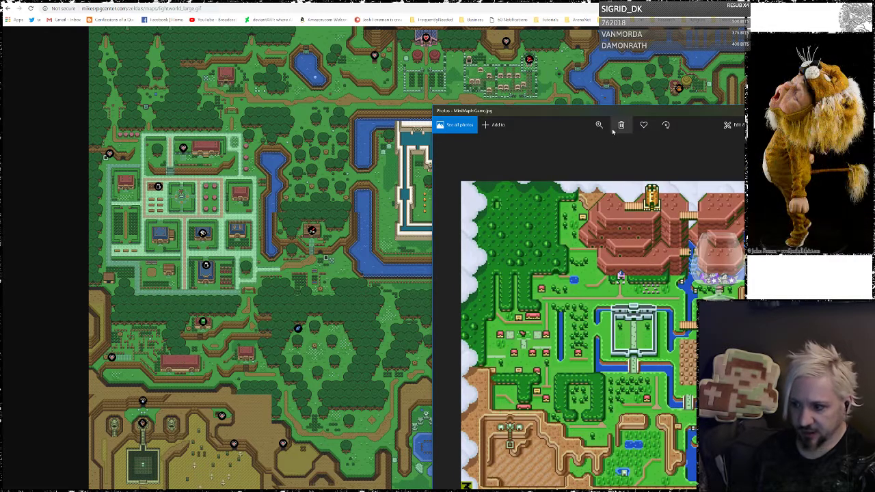
{"action": "left_click_drag", "start_coordinate": [608, 132], "coordinate": [468, 43]}
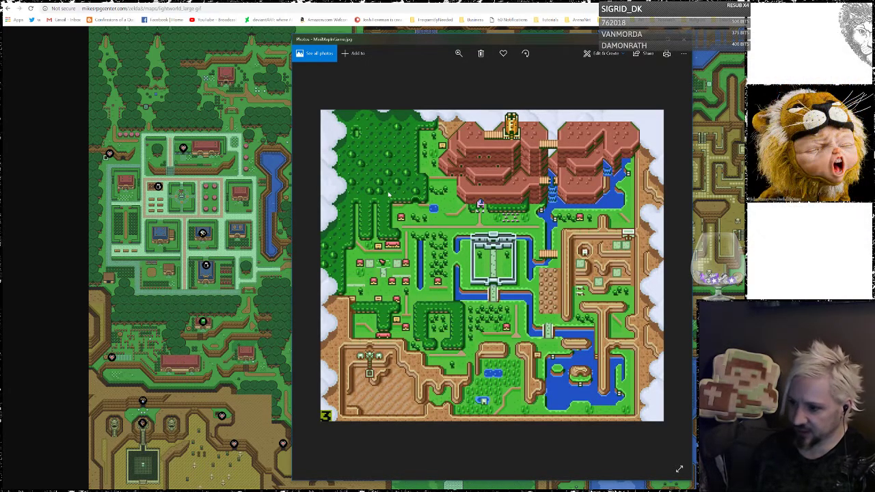
Clear the MiniMapInGame.jpg image off the browser's light-world map and examine the map's northern forest and mountain areas
{"action": "left_click_drag", "start_coordinate": [507, 39], "coordinate": [328, 65]}
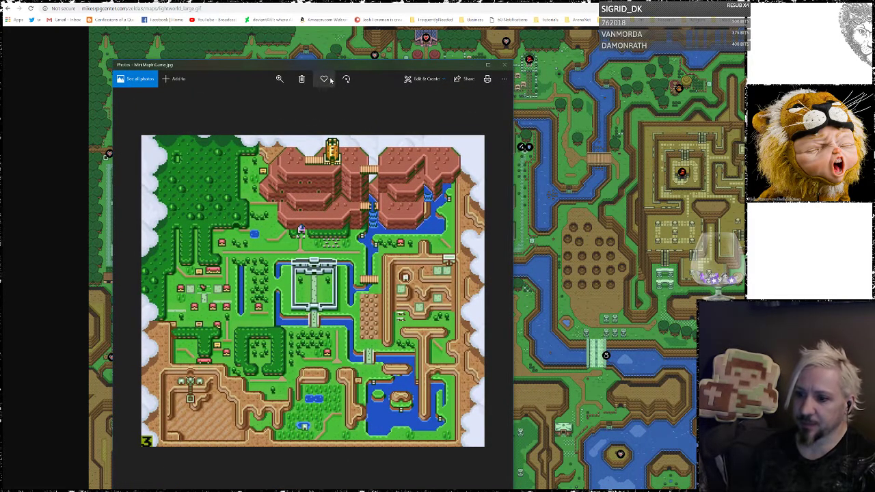
{"action": "left_click_drag", "start_coordinate": [342, 65], "coordinate": [591, 225]}
{"action": "left_click", "coordinate": [720, 225]}
{"action": "scroll", "coordinate": [720, 224], "scroll_direction": "up", "scroll_amount": 5}
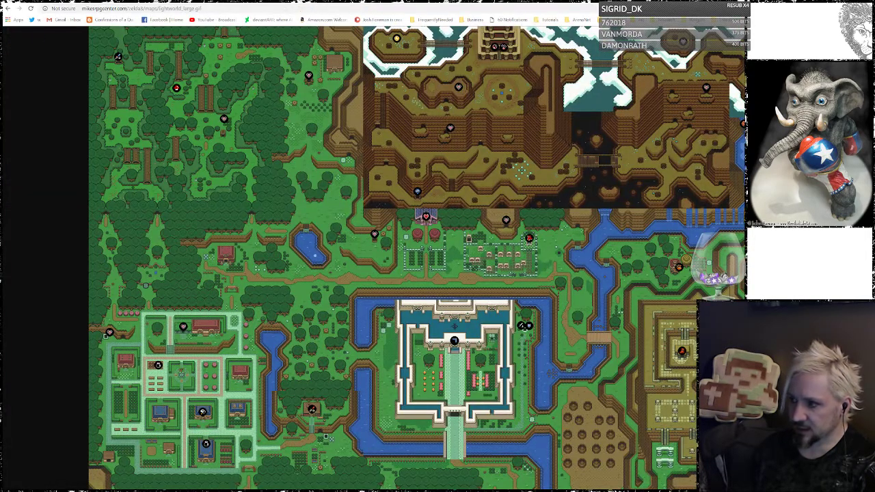
Shrink the browser window and place the MiniMapInGame.jpg image beside the sculpt in ZBrush as a reference
{"action": "left_click_drag", "start_coordinate": [627, 2], "coordinate": [636, 6]}
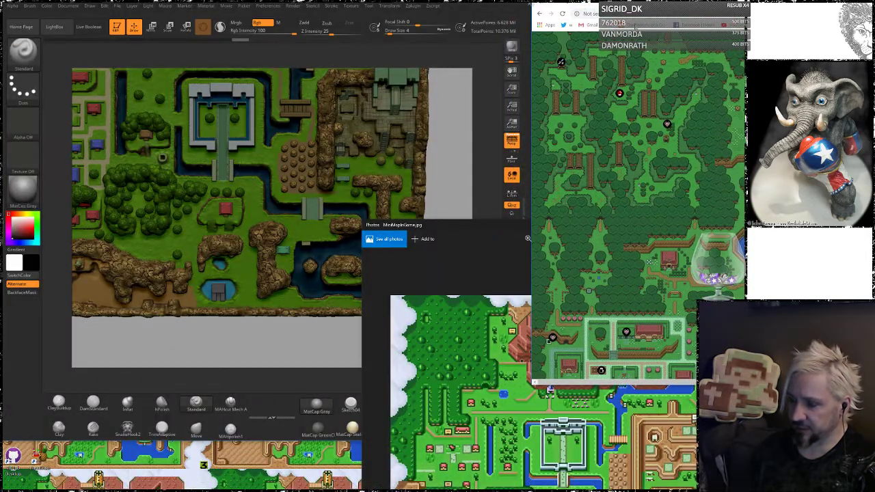
{"action": "left_click", "coordinate": [494, 225]}
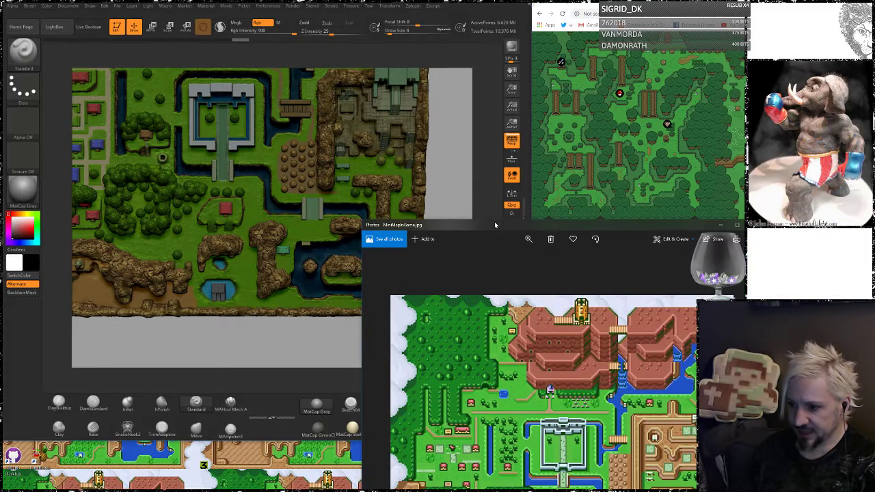
{"action": "left_click_drag", "start_coordinate": [502, 224], "coordinate": [657, 52]}
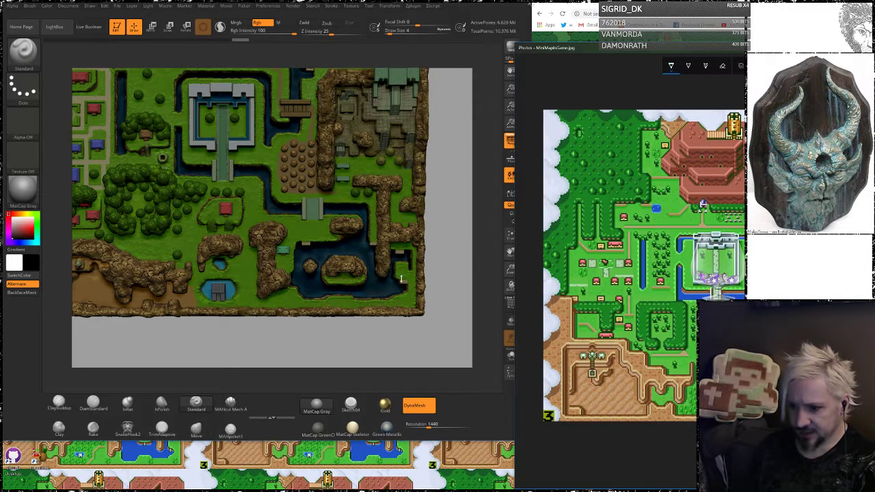
Examine the sculpt's village and southwestern desert from above, and compare them with the MiniMapInGame.jpg image
{"action": "left_click", "coordinate": [280, 348]}
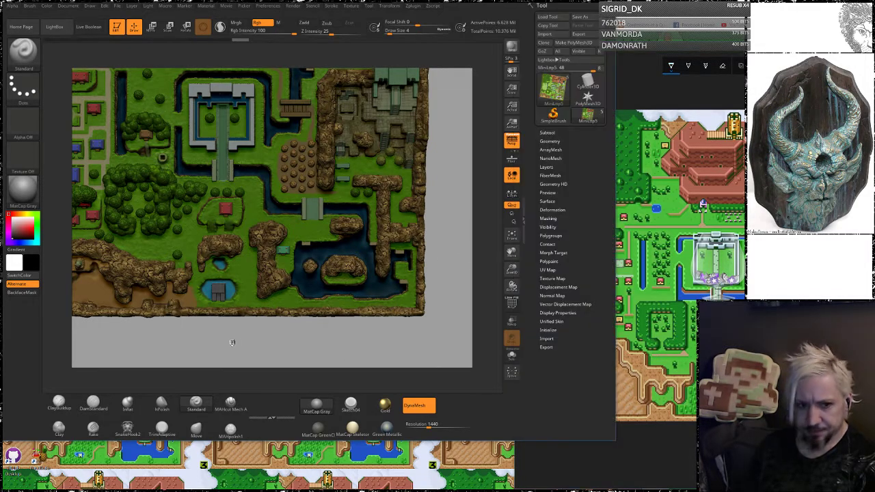
{"action": "left_click_drag", "start_coordinate": [295, 338], "coordinate": [239, 302], "text": "alt"}
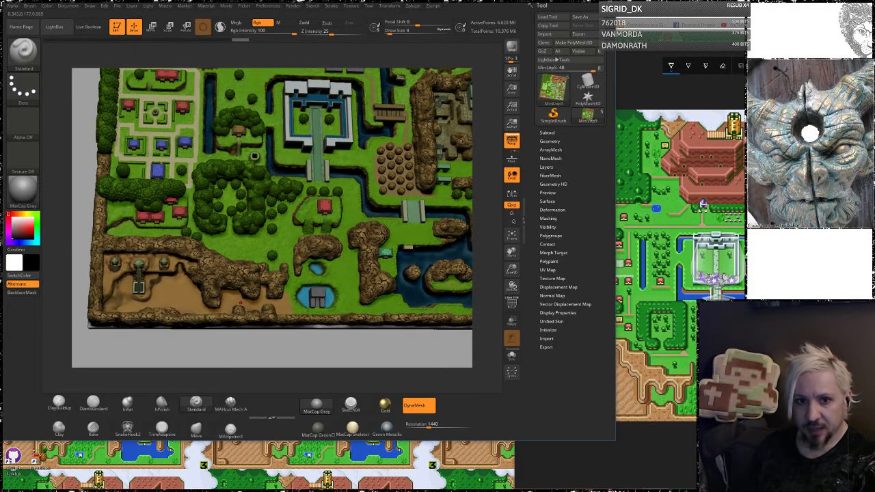
{"action": "left_click_drag", "start_coordinate": [198, 351], "coordinate": [133, 196]}
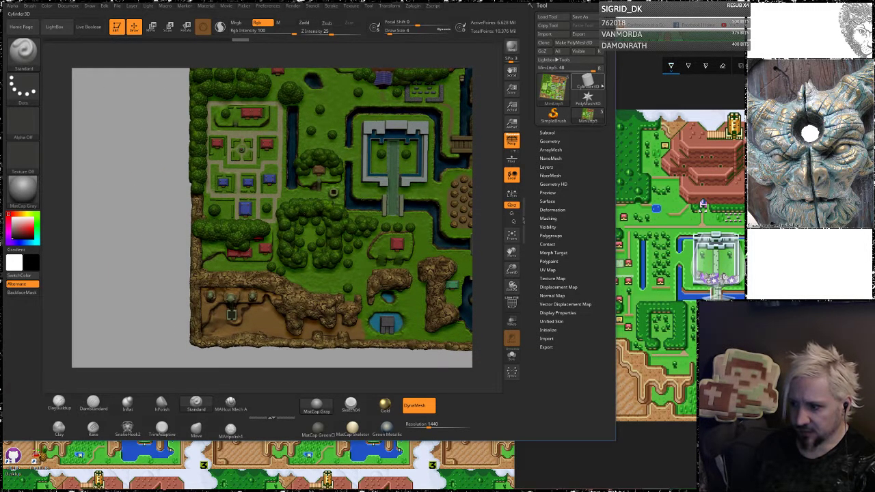
{"action": "left_click", "coordinate": [630, 56]}
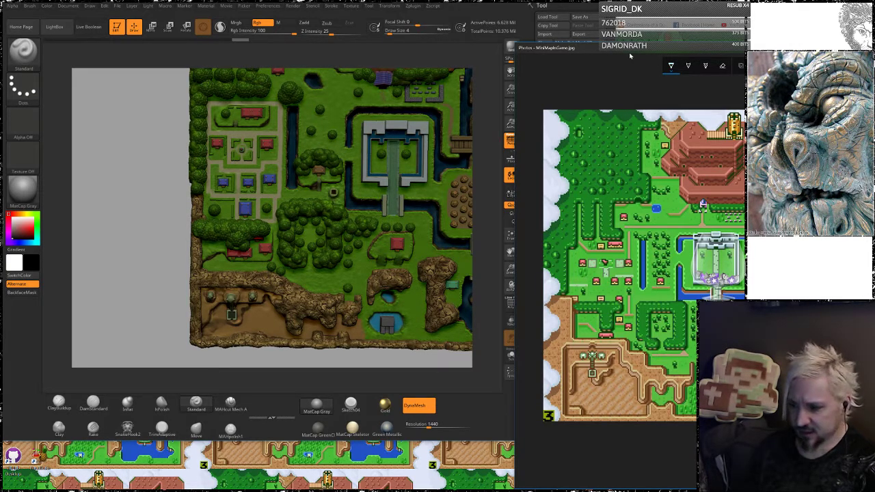
{"action": "double_click", "coordinate": [634, 50]}
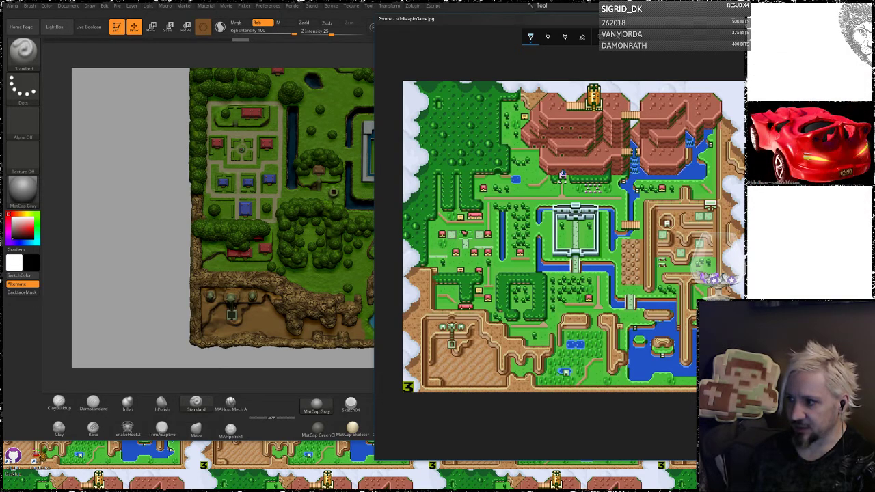
Check the village on the browser's light-world map, set the MiniMapInGame.jpg image aside, and return to ZBrush
{"action": "key", "text": "alt+Tab"}
{"action": "scroll", "coordinate": [694, 253], "scroll_direction": "down", "scroll_amount": 2}
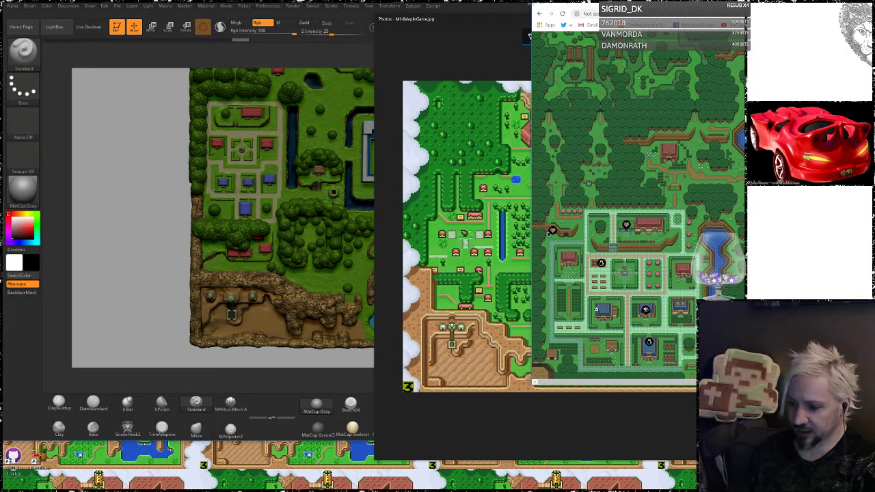
{"action": "left_click", "coordinate": [488, 21]}
{"action": "left_click_drag", "start_coordinate": [487, 20], "coordinate": [631, 41]}
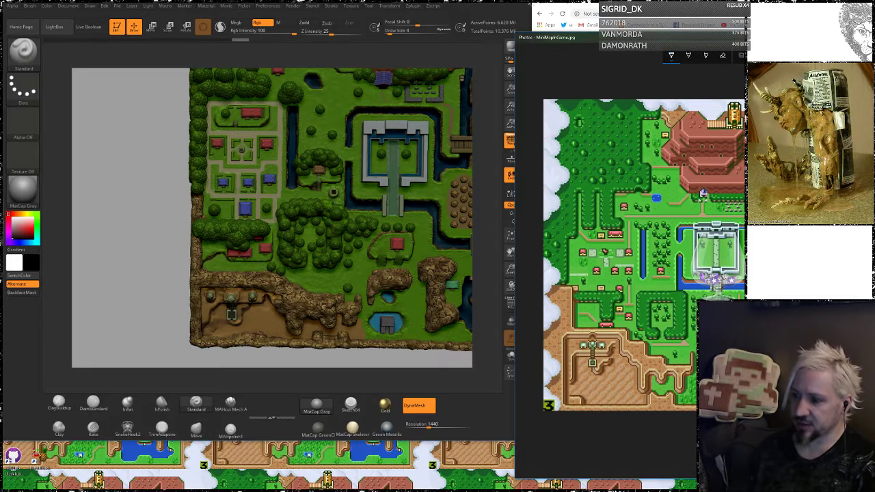
{"action": "key", "text": "alt+Tab"}
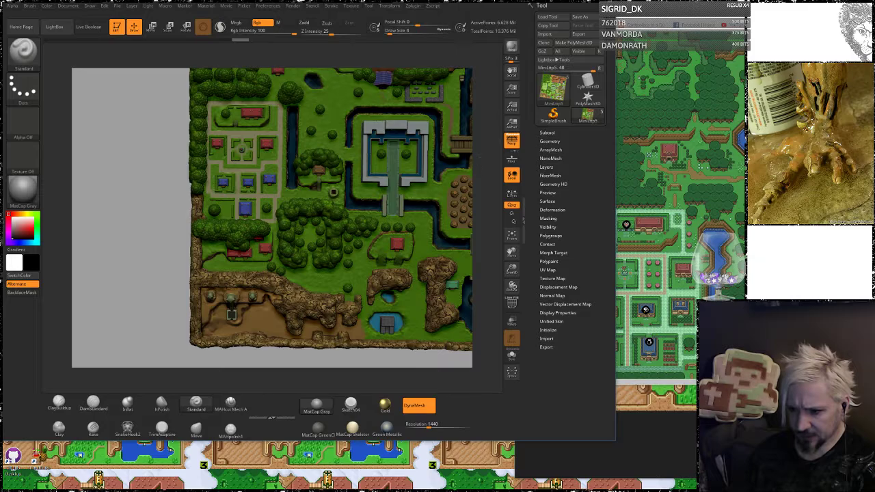
Examine the sculpt's southwestern corner at an angle and bring up the desert on the browser's light-world map
{"action": "left_click_drag", "start_coordinate": [477, 215], "coordinate": [479, 156]}
{"action": "left_click_drag", "start_coordinate": [145, 238], "coordinate": [158, 202]}
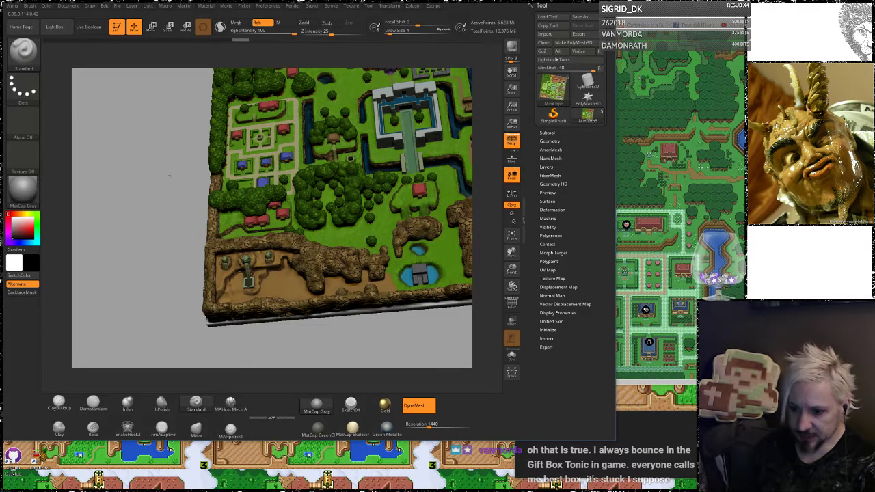
{"action": "left_click_drag", "start_coordinate": [178, 169], "coordinate": [165, 188]}
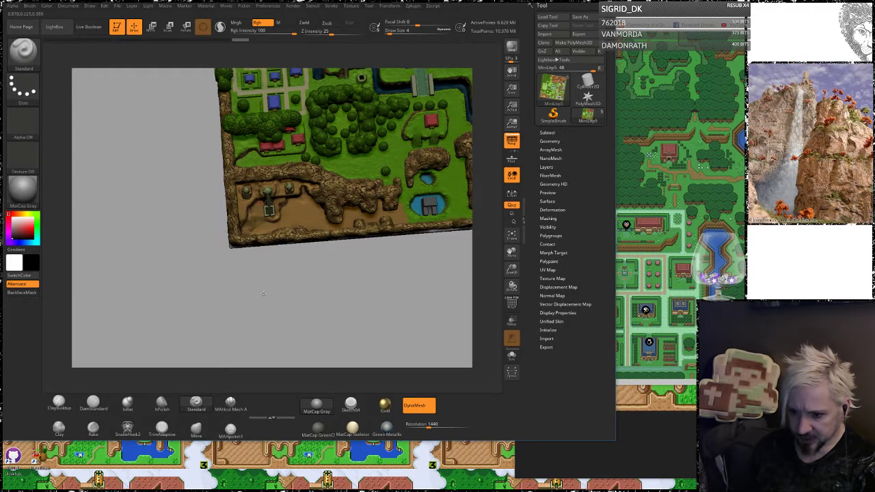
{"action": "left_click_drag", "start_coordinate": [263, 293], "coordinate": [289, 267], "text": "alt"}
{"action": "left_click", "coordinate": [657, 198]}
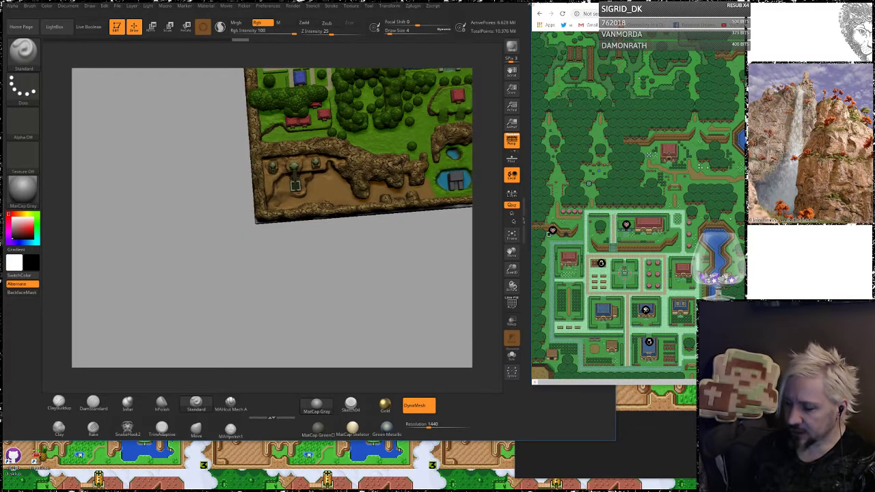
{"action": "scroll", "coordinate": [687, 89], "scroll_direction": "down", "scroll_amount": 5}
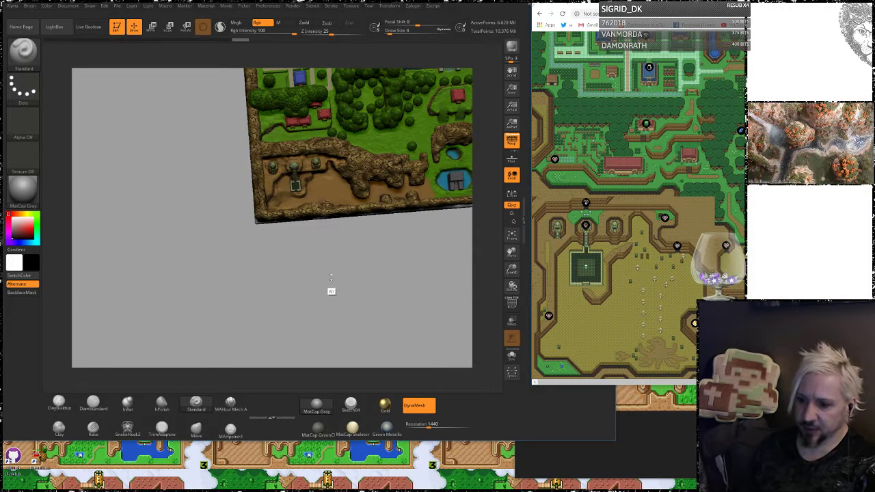
Inspect the sculpted southwestern desert close up, including its temple, sand surface and surrounding rock border
{"action": "left_click_drag", "start_coordinate": [331, 278], "coordinate": [346, 248], "text": "alt"}
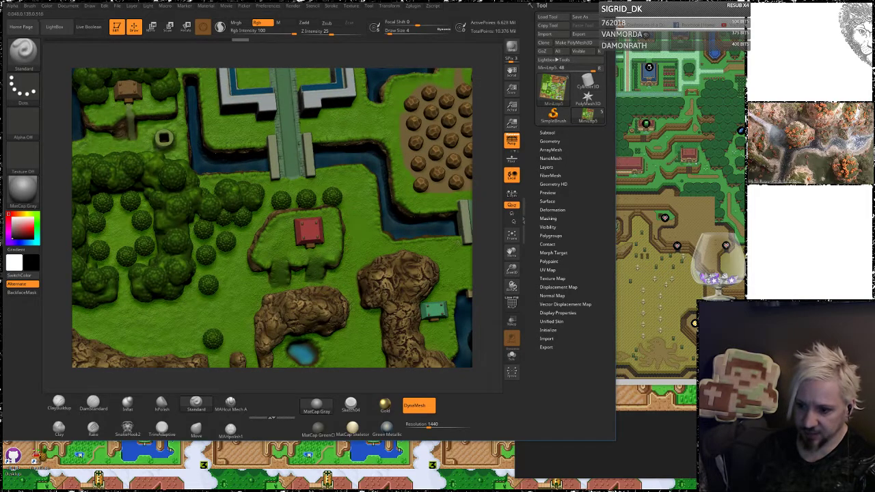
{"action": "left_click_drag", "start_coordinate": [59, 316], "coordinate": [268, 110], "text": "alt"}
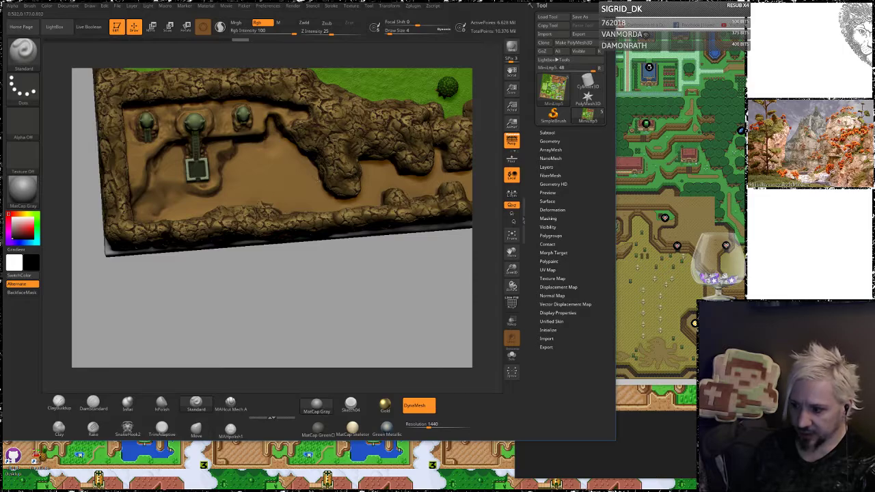
{"action": "left_click_drag", "start_coordinate": [259, 161], "coordinate": [223, 87], "text": "alt"}
{"action": "key", "text": "shift"}
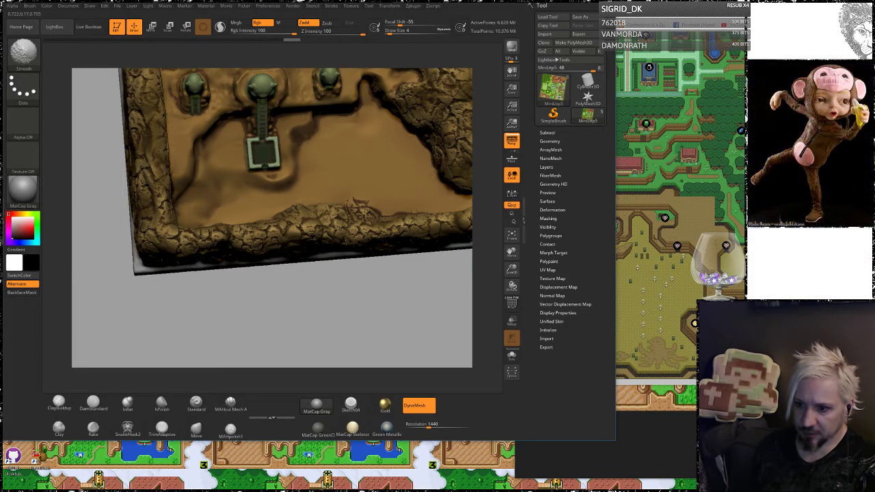
{"action": "key", "text": "shift"}
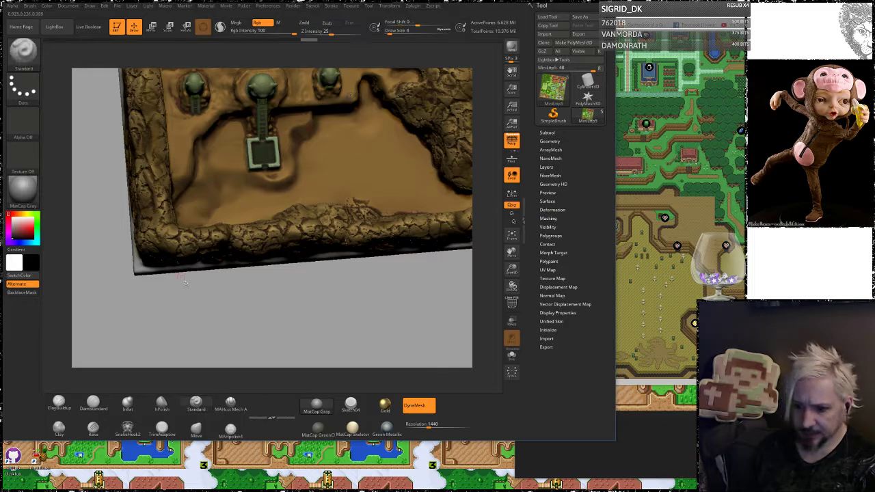
{"action": "mouse_move", "coordinate": [216, 314]}
{"action": "left_mouse_down"}
{"action": "mouse_move", "coordinate": [227, 323]}
{"action": "mouse_move", "coordinate": [210, 321]}
{"action": "mouse_move", "coordinate": [222, 354]}
{"action": "left_mouse_up"}
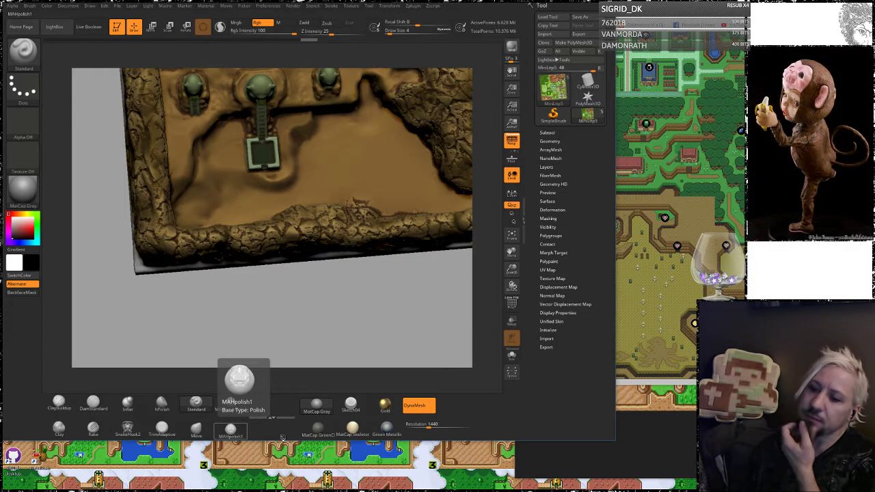
Switch to Adobe Bridge, browse the stone alphas in the ZAlphas Stone folder, and select sw_rocksandcracks_42.psd to check its details
{"action": "key", "text": "alt+Tab"}
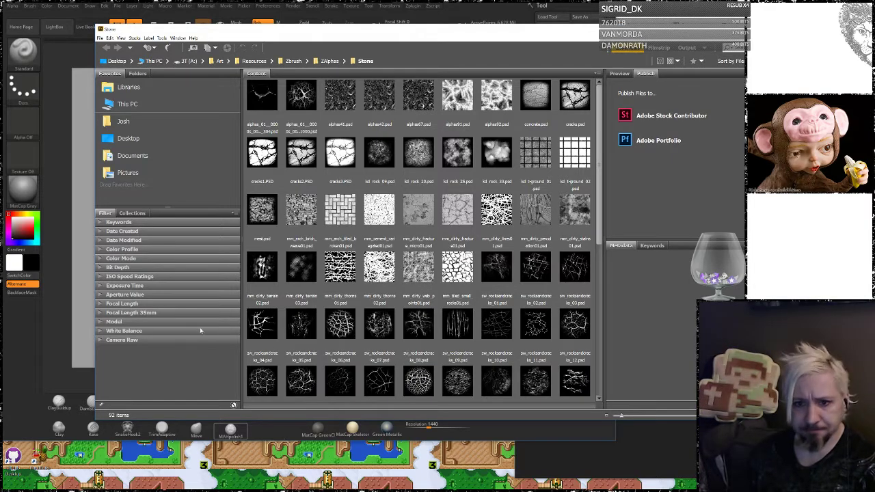
{"action": "scroll", "coordinate": [368, 233], "scroll_direction": "down", "scroll_amount": 5}
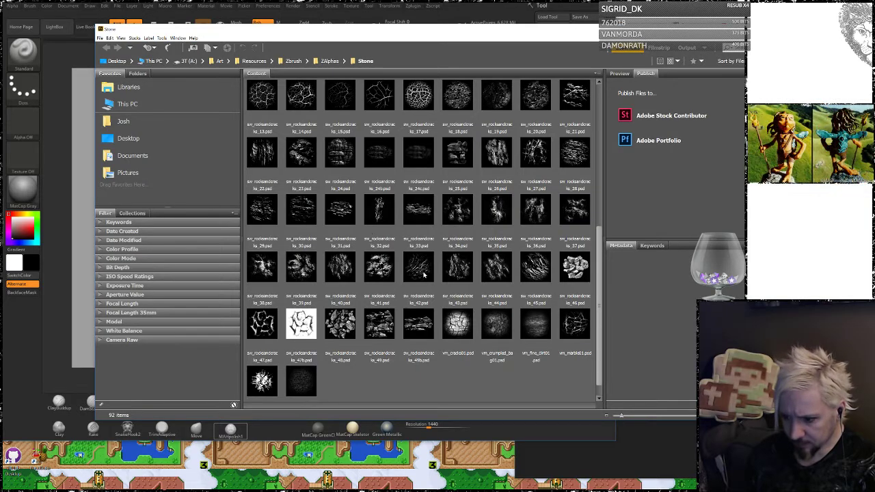
{"action": "left_click", "coordinate": [424, 274]}
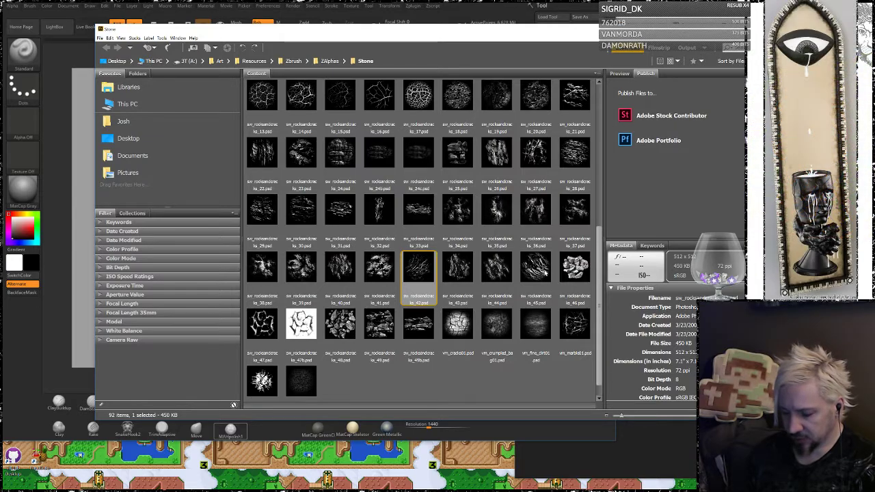
Return to ZBrush and set the Standard brush's stroke type to DragRect
{"action": "left_click", "coordinate": [22, 89]}
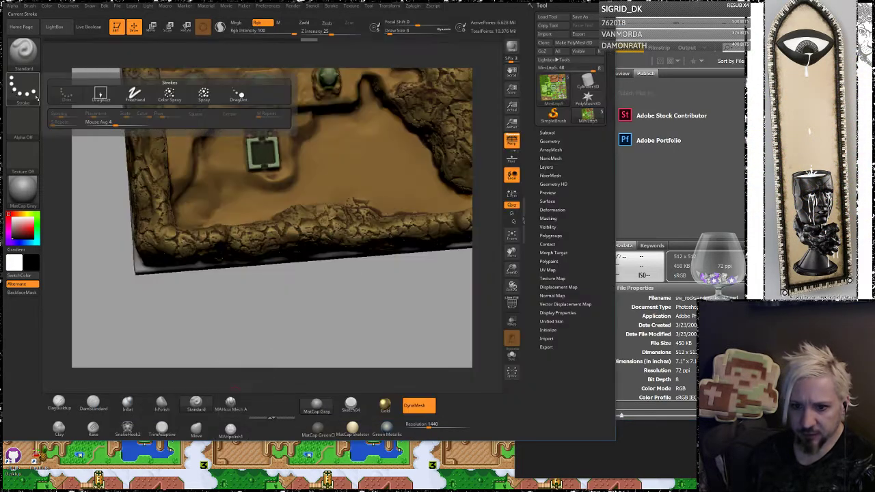
{"action": "left_click", "coordinate": [22, 89]}
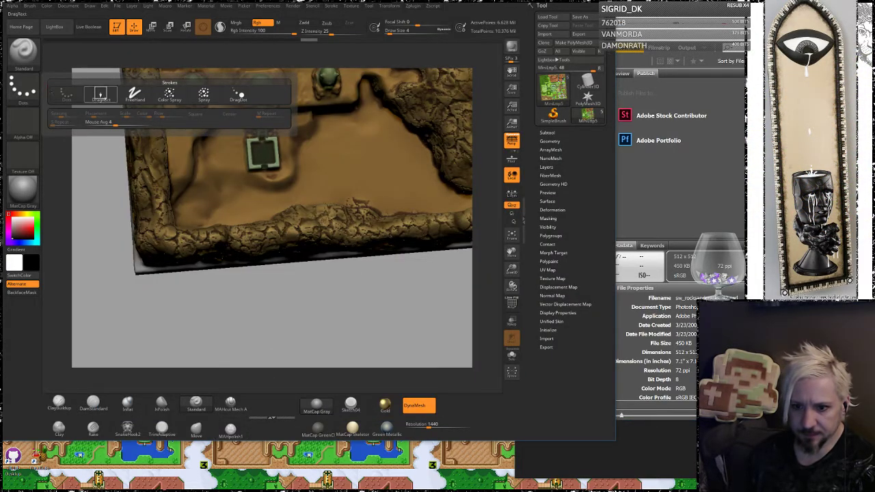
{"action": "left_click", "coordinate": [101, 94]}
Import sw_rocksandcracks_45.psd from the ZAlphas Stone folder as the Standard brush's alpha
{"action": "left_click", "coordinate": [23, 123]}
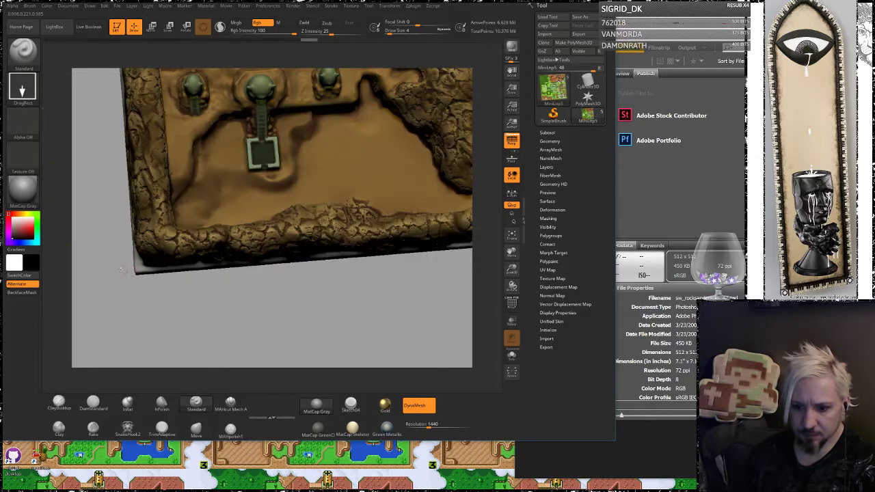
{"action": "left_click", "coordinate": [29, 129]}
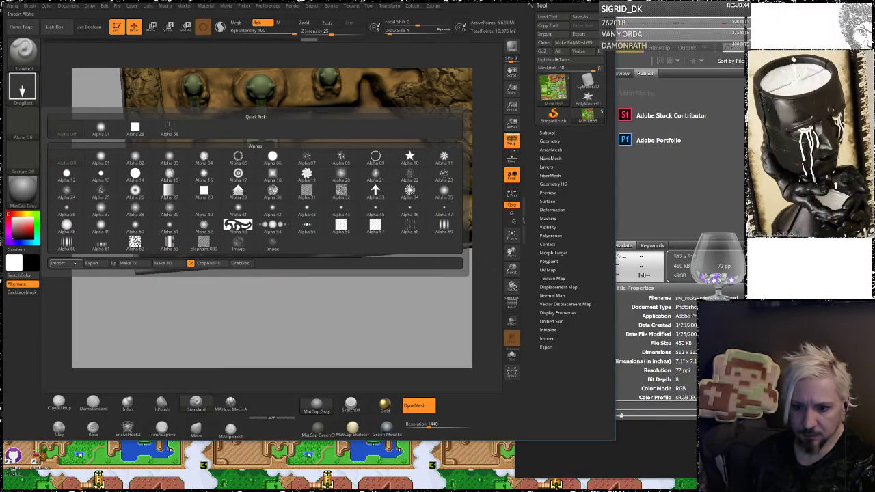
{"action": "left_click", "coordinate": [57, 263]}
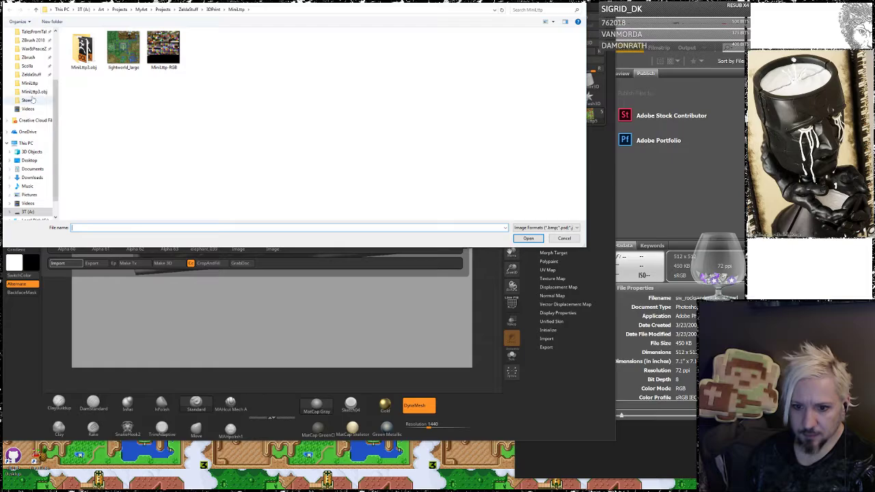
{"action": "left_click", "coordinate": [28, 58]}
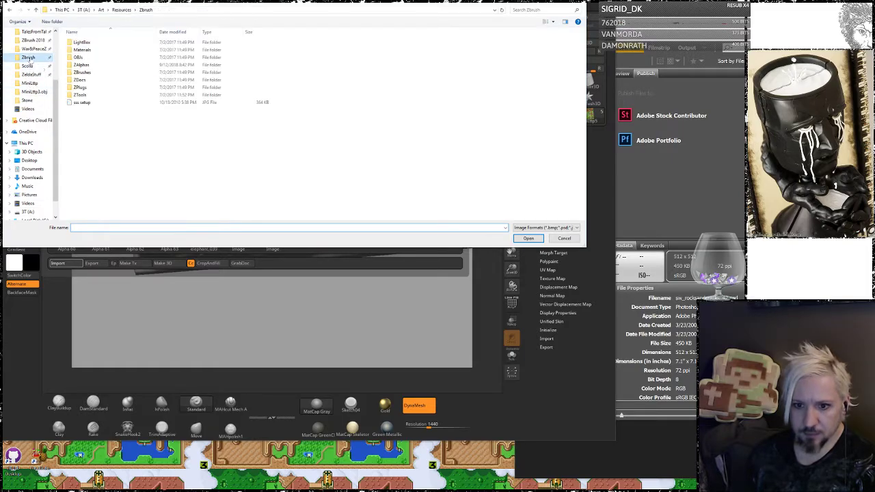
{"action": "double_click", "coordinate": [81, 64]}
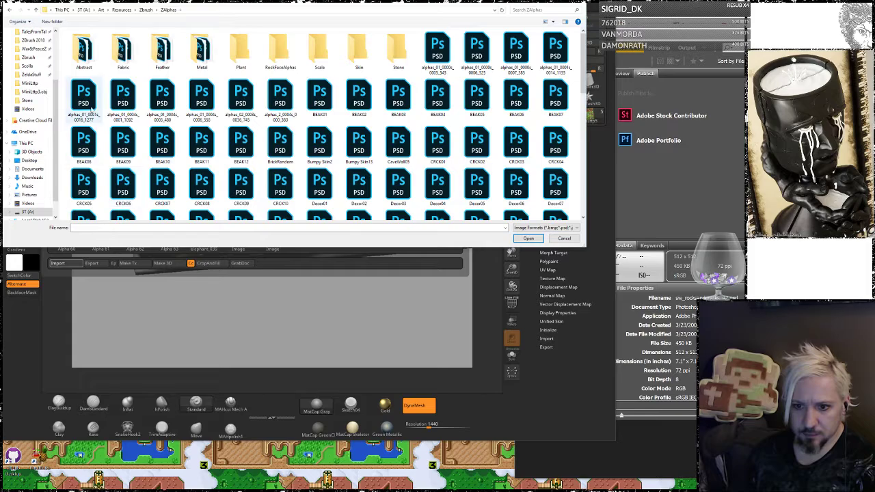
{"action": "double_click", "coordinate": [398, 49]}
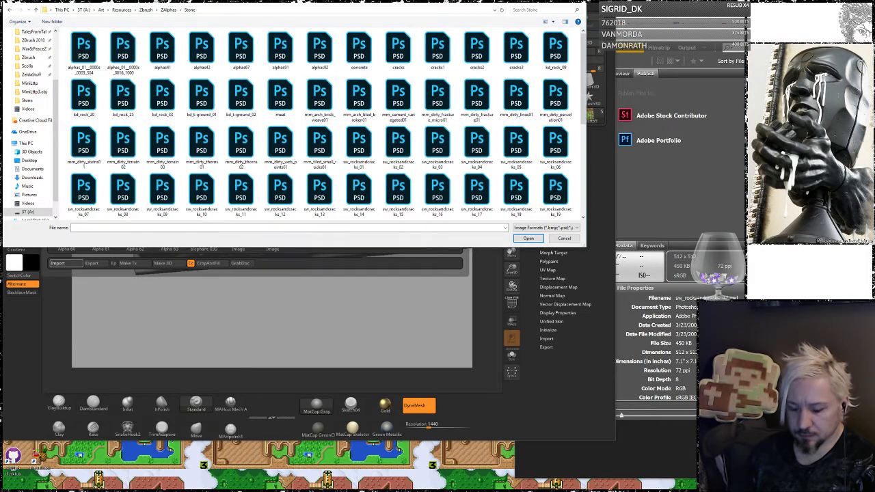
{"action": "type", "text": "sw"}
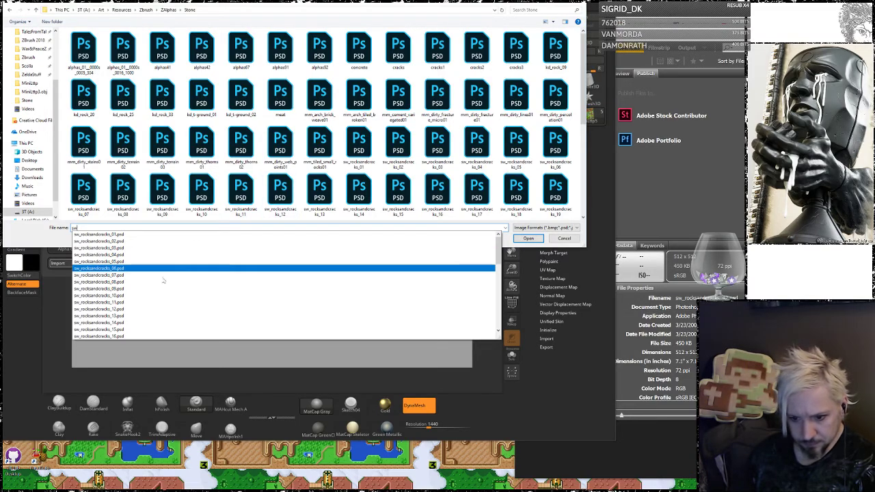
{"action": "scroll", "coordinate": [140, 298], "scroll_direction": "down", "scroll_amount": 4}
{"action": "scroll", "coordinate": [140, 297], "scroll_direction": "down", "scroll_amount": 6}
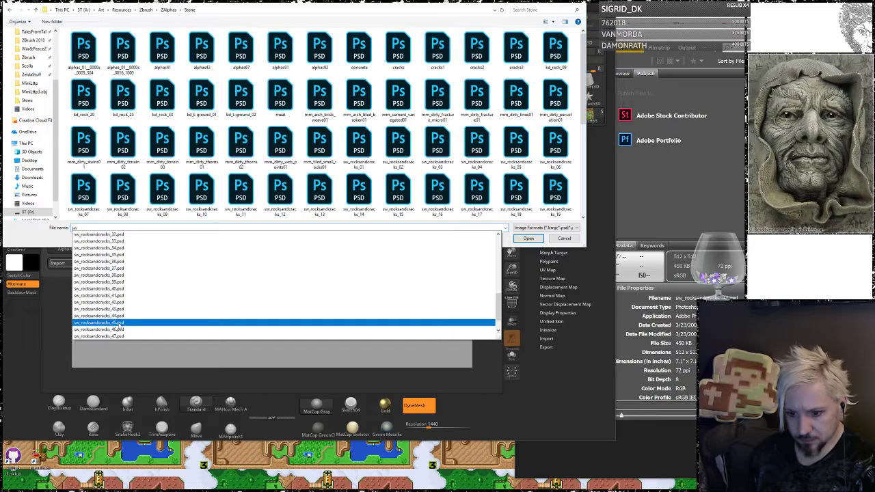
{"action": "left_click", "coordinate": [119, 324]}
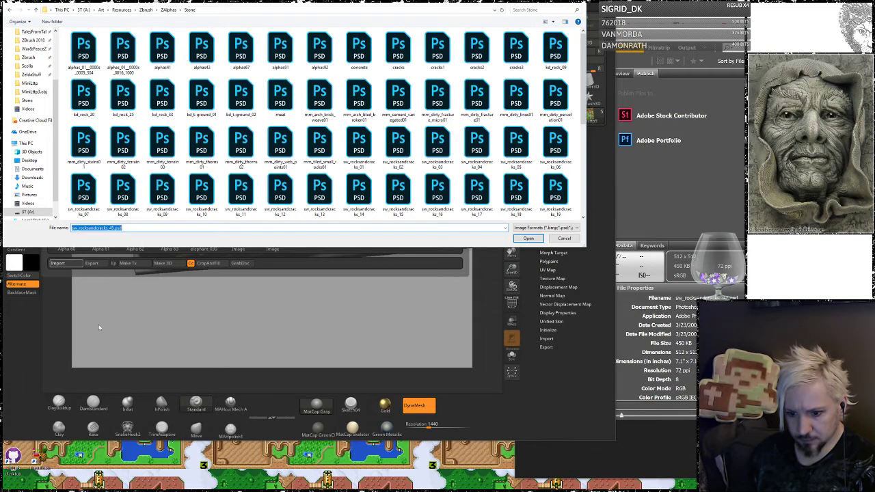
{"action": "left_click", "coordinate": [529, 238]}
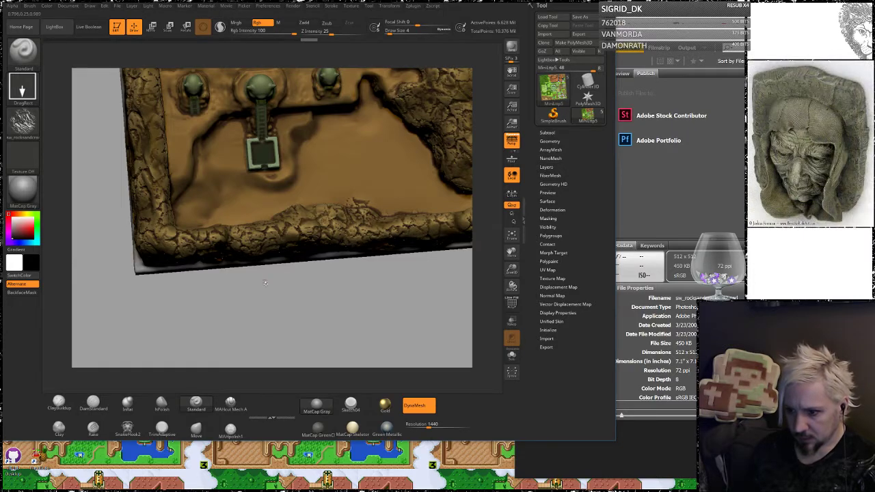
Try stamping the rock alpha onto the open sand east of the temple in a straight top view, and undo the stamp
{"action": "left_click_drag", "start_coordinate": [334, 311], "coordinate": [367, 183]}
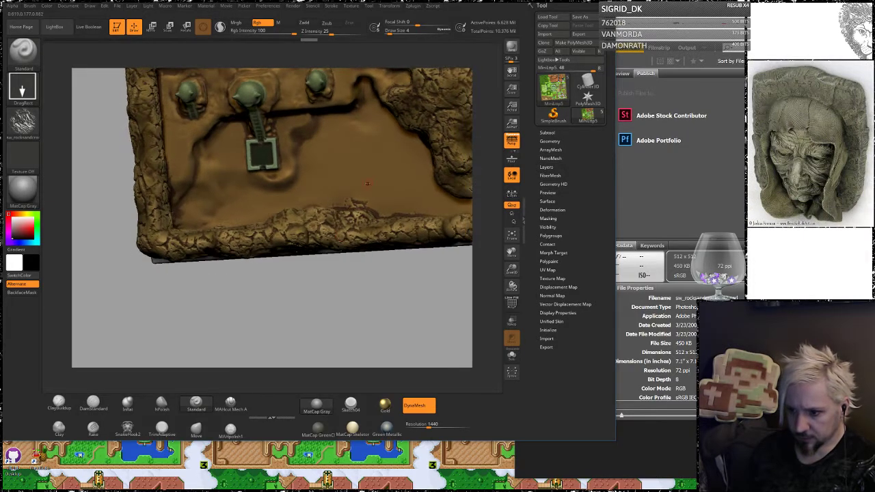
{"action": "left_click_drag", "start_coordinate": [385, 291], "coordinate": [386, 289], "text": "shift"}
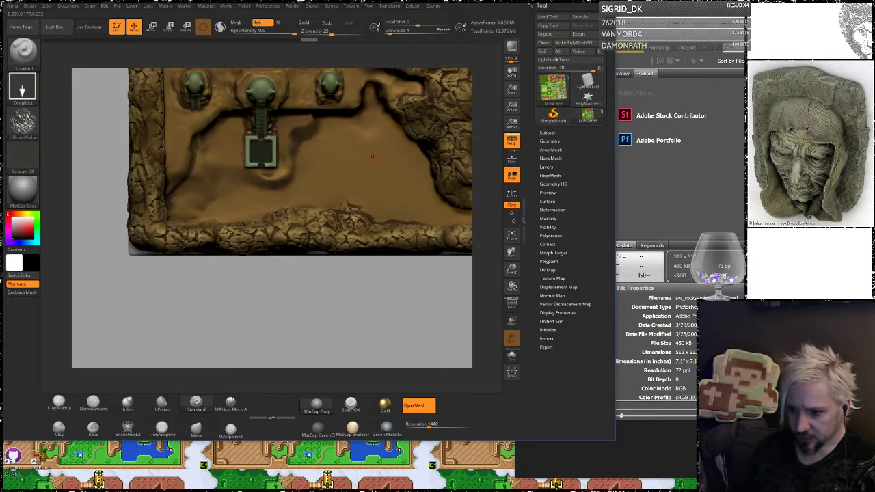
{"action": "left_click_drag", "start_coordinate": [373, 158], "coordinate": [354, 219]}
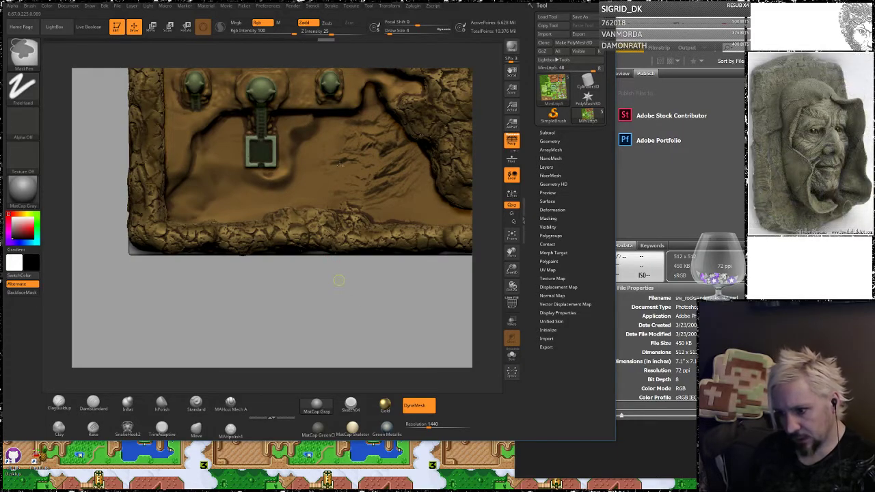
{"action": "key", "text": "ctrl+z"}
{"action": "key", "text": "shift"}
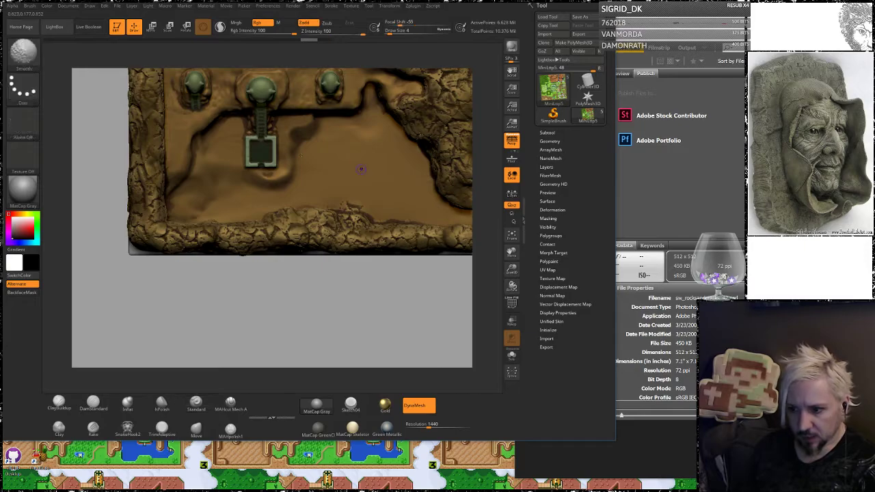
Mask the lower desert sand around the temple entrance and its small ledge, using a draw size of 11
{"action": "key", "text": "ctrl"}
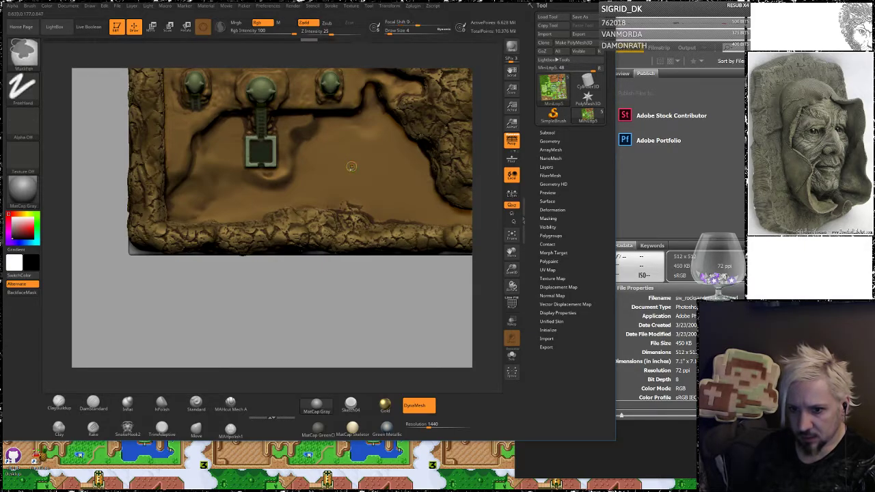
{"action": "left_click_drag", "start_coordinate": [354, 166], "coordinate": [350, 167], "text": "ctrl"}
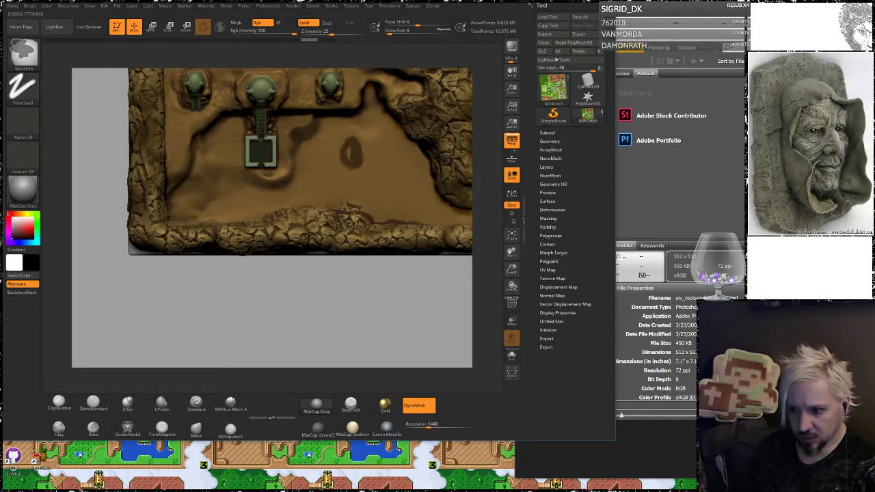
{"action": "key", "text": "space"}
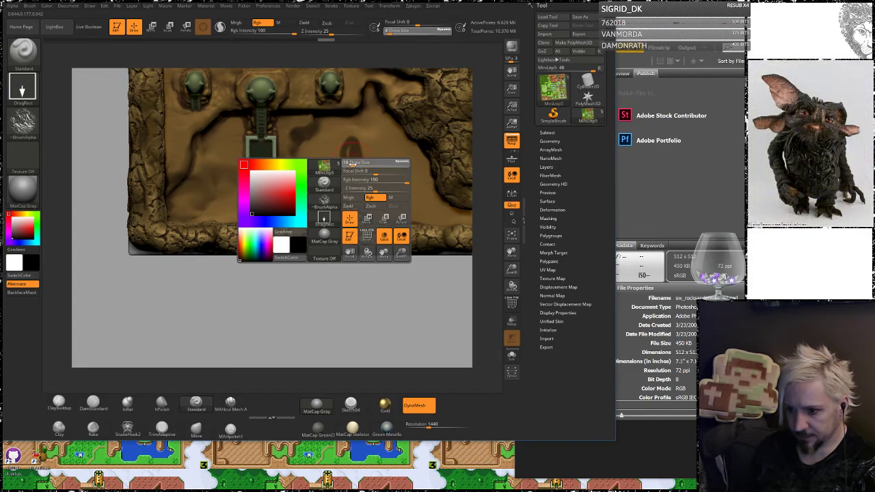
{"action": "mouse_move", "coordinate": [352, 163]}
{"action": "left_mouse_down"}
{"action": "mouse_move", "coordinate": [346, 174]}
{"action": "mouse_move", "coordinate": [332, 131]}
{"action": "mouse_move", "coordinate": [377, 109]}
{"action": "mouse_move", "coordinate": [384, 144]}
{"action": "mouse_move", "coordinate": [383, 127]}
{"action": "mouse_move", "coordinate": [418, 179]}
{"action": "mouse_move", "coordinate": [411, 206]}
{"action": "mouse_move", "coordinate": [375, 149]}
{"action": "mouse_move", "coordinate": [374, 201]}
{"action": "mouse_move", "coordinate": [340, 182]}
{"action": "mouse_move", "coordinate": [342, 194]}
{"action": "mouse_move", "coordinate": [440, 208]}
{"action": "mouse_move", "coordinate": [431, 177]}
{"action": "mouse_move", "coordinate": [323, 168]}
{"action": "mouse_move", "coordinate": [294, 200]}
{"action": "mouse_move", "coordinate": [191, 203]}
{"action": "mouse_move", "coordinate": [193, 179]}
{"action": "mouse_move", "coordinate": [215, 141]}
{"action": "mouse_move", "coordinate": [220, 185]}
{"action": "mouse_move", "coordinate": [230, 179]}
{"action": "left_mouse_up"}
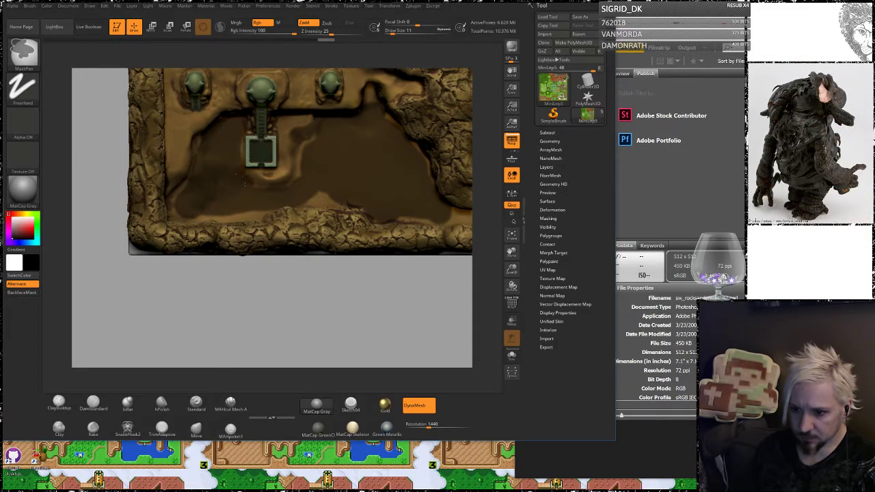
{"action": "mouse_move", "coordinate": [299, 184]}
{"action": "left_mouse_down", "text": "ctrl"}
{"action": "mouse_move", "coordinate": [286, 124]}
{"action": "mouse_move", "coordinate": [300, 119]}
{"action": "left_mouse_up", "text": "ctrl"}
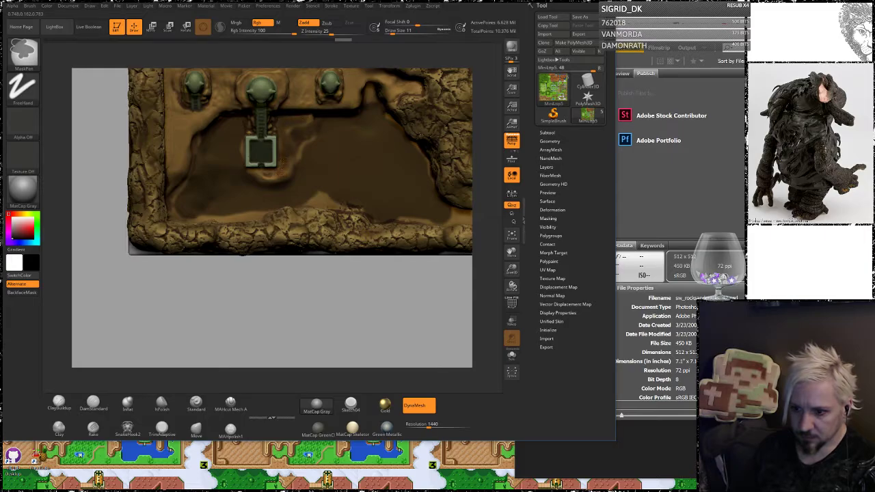
{"action": "left_click_drag", "start_coordinate": [280, 168], "coordinate": [263, 178], "text": "ctrl"}
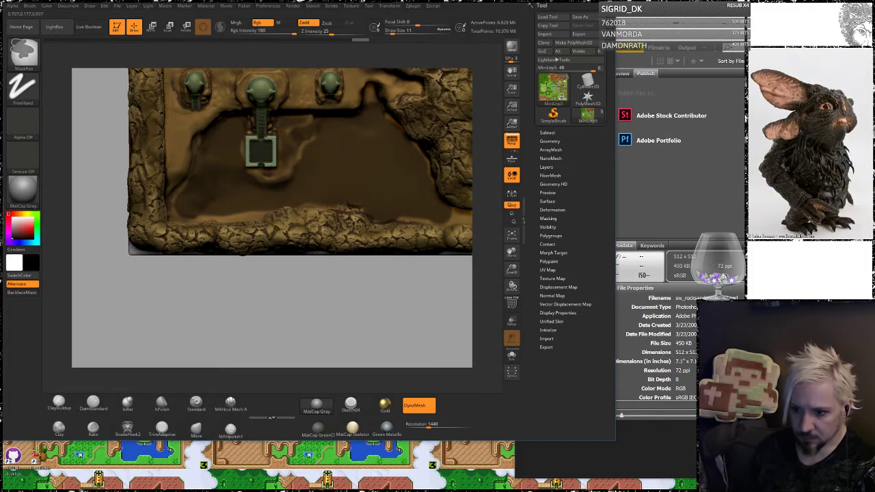
{"action": "left_click_drag", "start_coordinate": [174, 131], "coordinate": [175, 162], "text": "ctrl"}
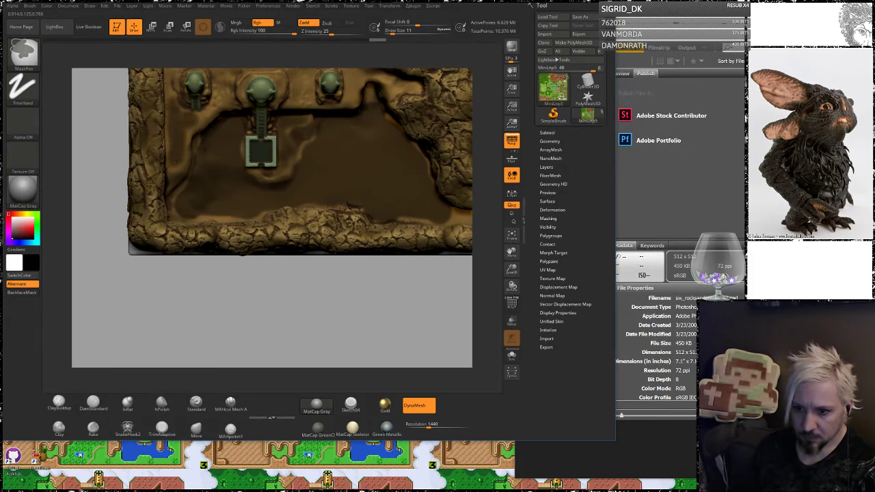
Extend the mask over the upper sand ledge around the desert statues with a draw size of 20
{"action": "key", "text": "space"}
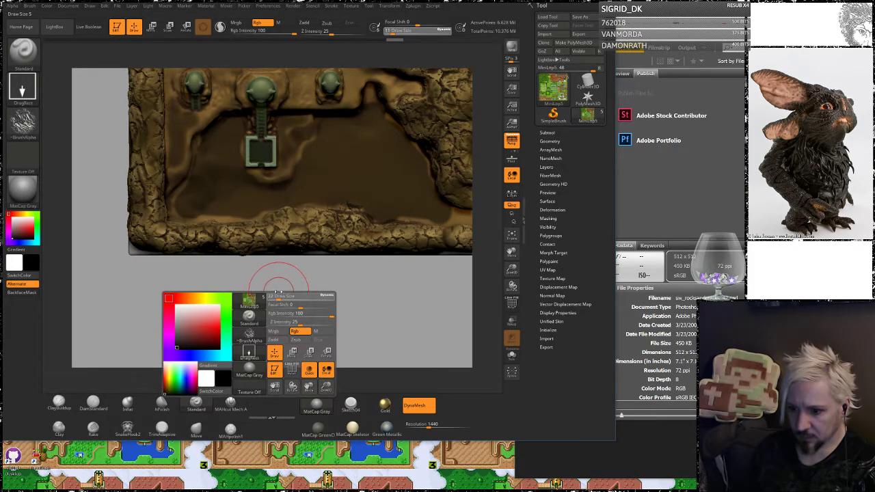
{"action": "left_click_drag", "start_coordinate": [278, 292], "coordinate": [277, 292]}
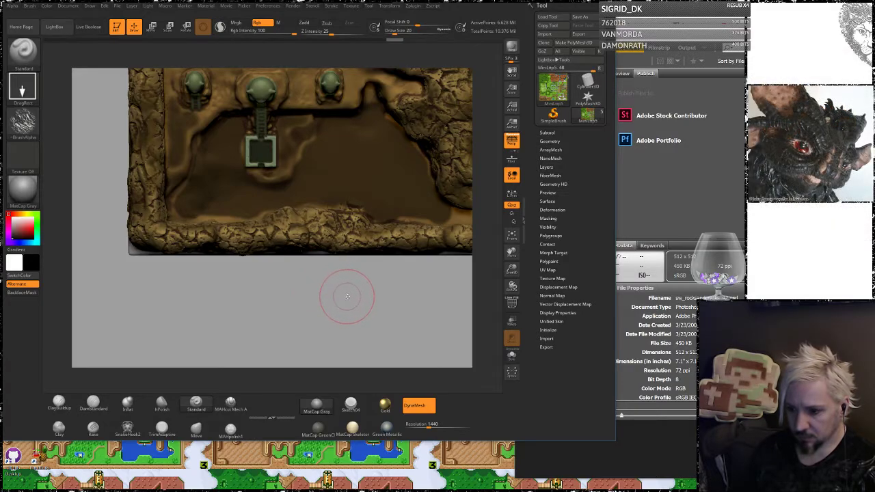
{"action": "left_click_drag", "start_coordinate": [356, 291], "coordinate": [342, 344], "text": "alt"}
{"action": "mouse_move", "coordinate": [317, 163]}
{"action": "left_mouse_down", "text": "ctrl"}
{"action": "mouse_move", "coordinate": [288, 145]}
{"action": "mouse_move", "coordinate": [291, 153]}
{"action": "mouse_move", "coordinate": [346, 138]}
{"action": "left_mouse_up", "text": "ctrl"}
{"action": "left_click_drag", "start_coordinate": [375, 144], "coordinate": [393, 144], "text": "ctrl"}
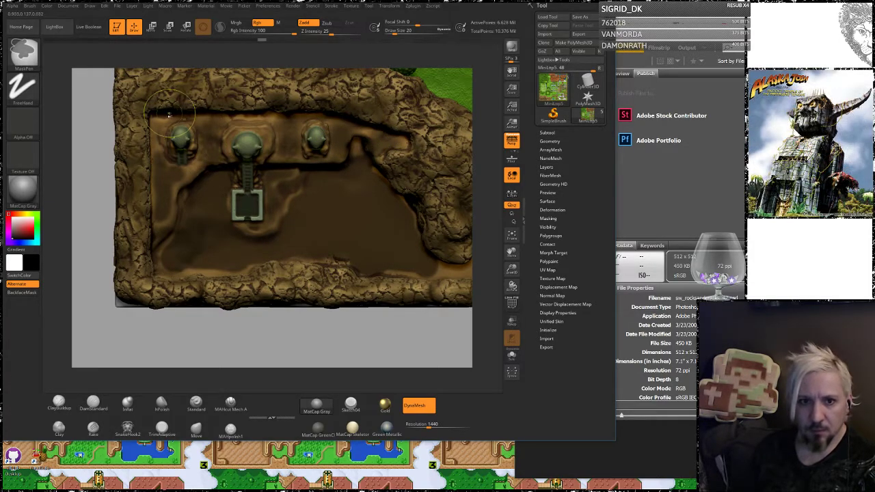
{"action": "left_click_drag", "start_coordinate": [163, 157], "coordinate": [159, 130], "text": "ctrl"}
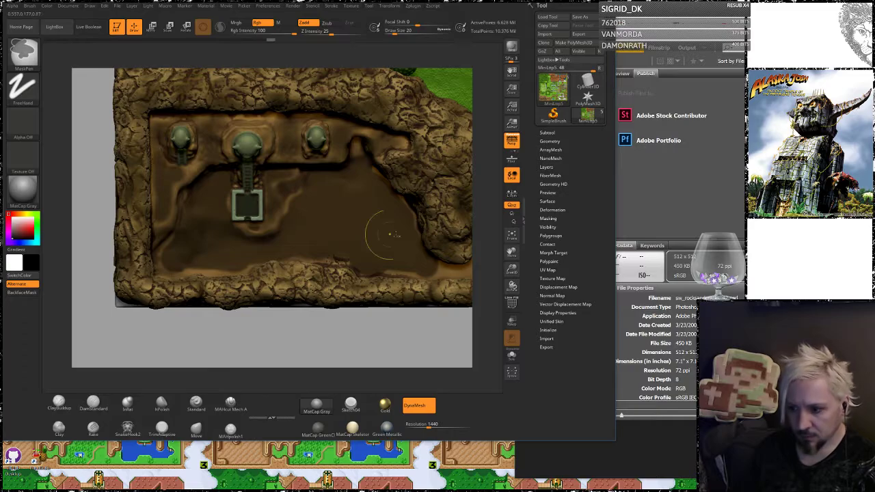
Continue masking the sand eastward between the rock cliffs up to the grass edge, using a draw size of 11
{"action": "left_click_drag", "start_coordinate": [403, 334], "coordinate": [290, 321], "text": "alt"}
{"action": "mouse_move", "coordinate": [375, 246]}
{"action": "left_mouse_down", "text": "ctrl"}
{"action": "mouse_move", "coordinate": [390, 216]}
{"action": "mouse_move", "coordinate": [397, 231]}
{"action": "mouse_move", "coordinate": [372, 246]}
{"action": "left_mouse_up", "text": "ctrl"}
{"action": "key", "text": "space"}
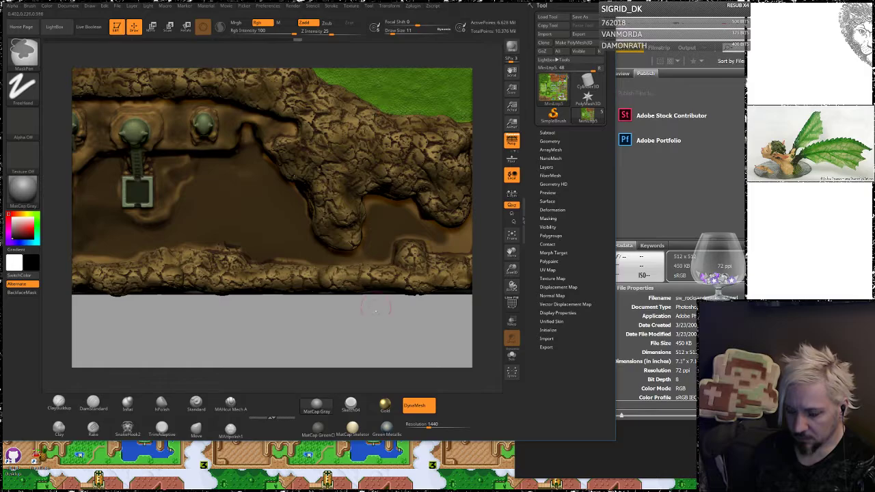
{"action": "left_click_drag", "start_coordinate": [400, 326], "coordinate": [259, 314], "text": "alt"}
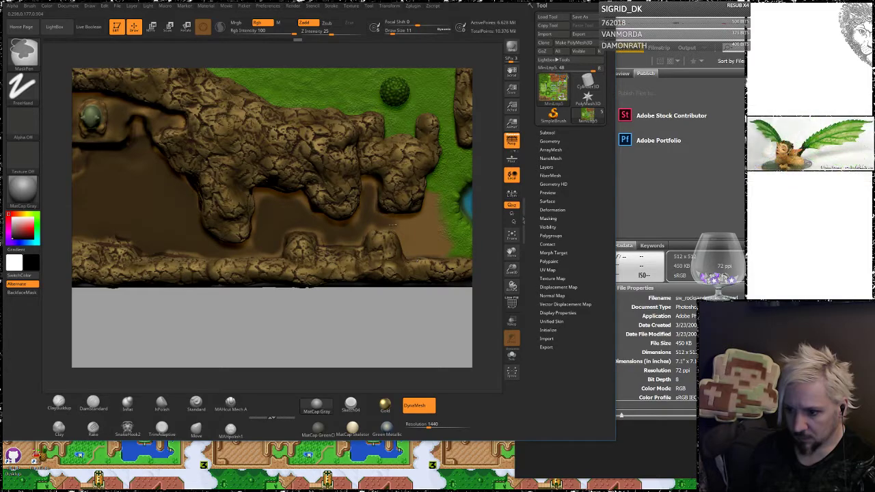
{"action": "left_click_drag", "start_coordinate": [408, 229], "coordinate": [428, 233], "text": "ctrl"}
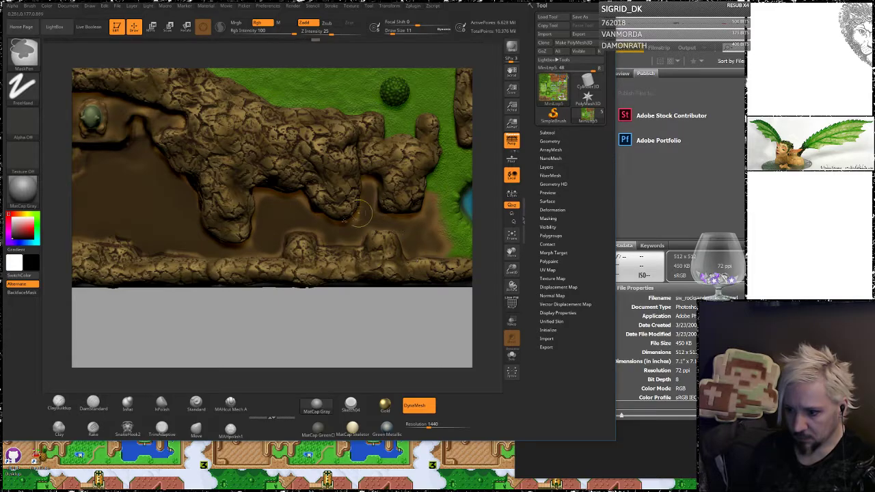
Set the draw size to 46 and invert the mask so that only the desert sand stays editable
{"action": "key", "text": "space"}
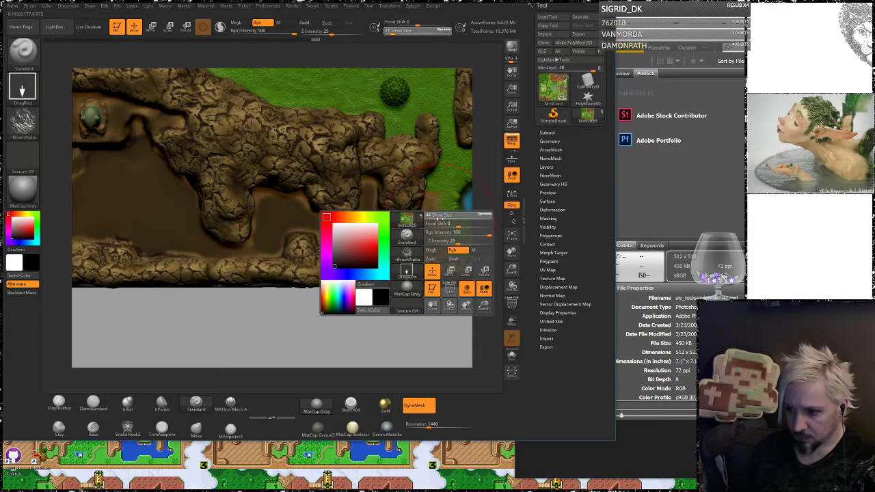
{"action": "left_click_drag", "start_coordinate": [438, 218], "coordinate": [437, 218]}
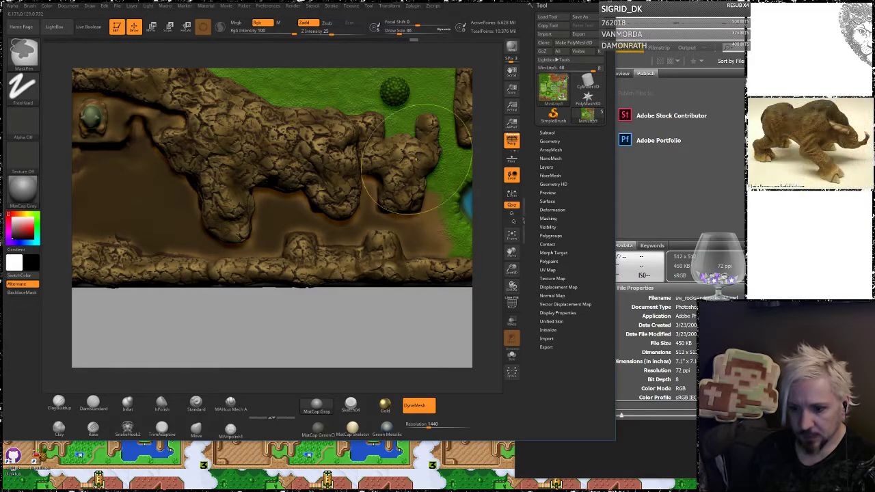
{"action": "key", "text": "ctrl"}
{"action": "left_click_drag", "start_coordinate": [336, 318], "coordinate": [350, 326], "text": "ctrl"}
{"action": "key", "text": "ctrl+z"}
{"action": "key", "text": "ctrl+z"}
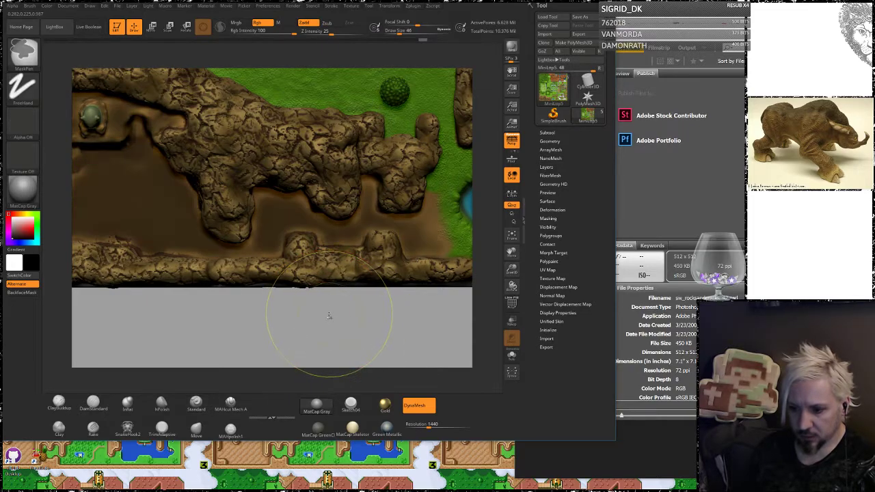
{"action": "left_click", "coordinate": [331, 314], "text": "ctrl"}
Try stamping the rock alpha across the unmasked sand east of the temple, and undo it
{"action": "left_click_drag", "start_coordinate": [240, 316], "coordinate": [288, 244], "text": "alt"}
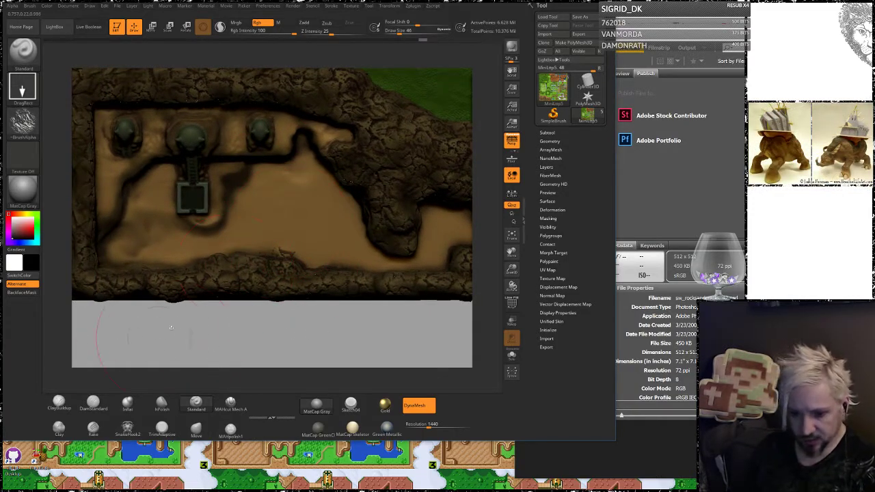
{"action": "mouse_move", "coordinate": [286, 209]}
{"action": "left_mouse_down"}
{"action": "mouse_move", "coordinate": [309, 243]}
{"action": "mouse_move", "coordinate": [335, 234]}
{"action": "left_mouse_up"}
{"action": "left_click_drag", "start_coordinate": [372, 139], "coordinate": [358, 155]}
{"action": "key", "text": "ctrl+z"}
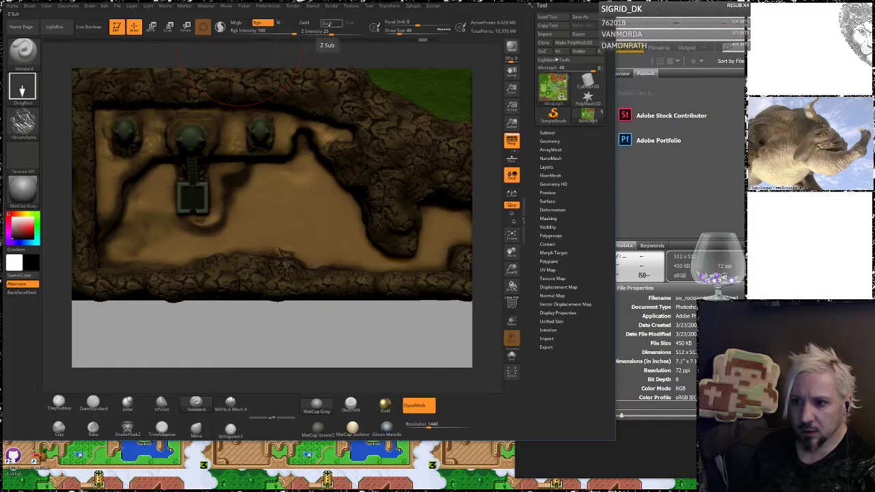
Switch the brush to Zadd with an Rgb Intensity of 27, try stamping the rock alpha east of the temple, and undo the stamp
{"action": "left_click", "coordinate": [304, 22]}
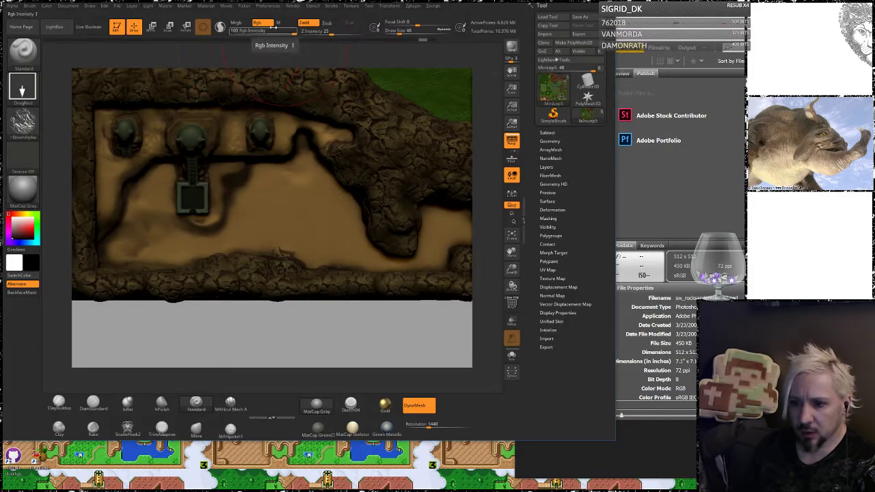
{"action": "left_click_drag", "start_coordinate": [285, 33], "coordinate": [266, 34]}
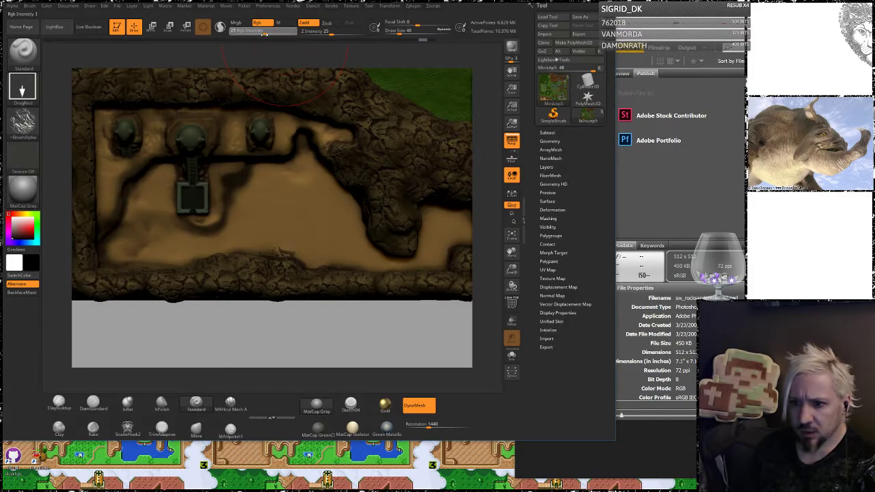
{"action": "left_click_drag", "start_coordinate": [294, 209], "coordinate": [342, 259]}
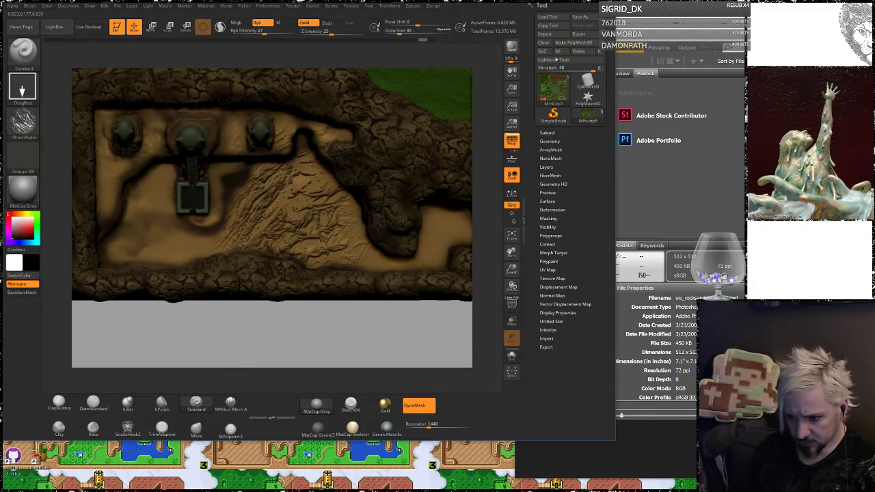
{"action": "left_click_drag", "start_coordinate": [351, 183], "coordinate": [354, 185]}
{"action": "mouse_move", "coordinate": [289, 328]}
{"action": "left_mouse_down"}
{"action": "mouse_move", "coordinate": [275, 291]}
{"action": "mouse_move", "coordinate": [301, 316]}
{"action": "mouse_move", "coordinate": [289, 335]}
{"action": "left_mouse_up"}
{"action": "key", "text": "ctrl+z"}
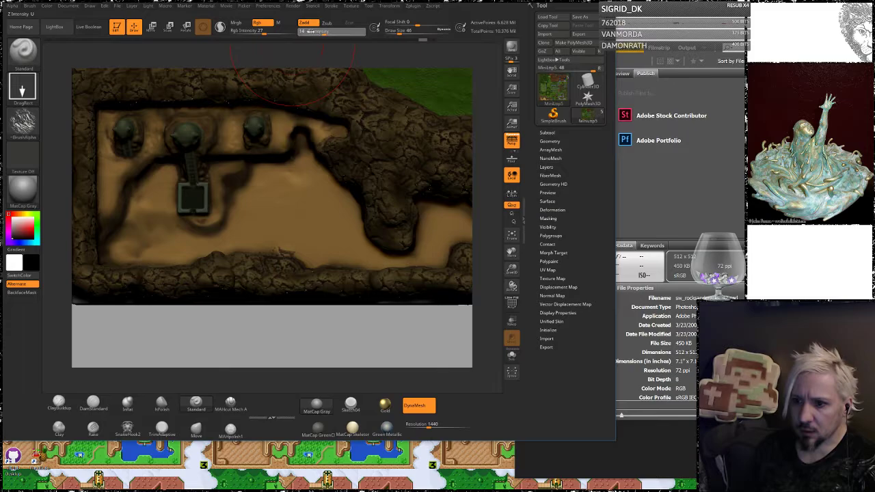
Pick a dark brown colour, try a rock alpha stamp at Rgb Intensity 45 and Z Intensity 12, and undo the stamp
{"action": "left_click_drag", "start_coordinate": [264, 32], "coordinate": [271, 34]}
{"action": "left_click_drag", "start_coordinate": [266, 346], "coordinate": [272, 353]}
{"action": "left_click_drag", "start_coordinate": [30, 267], "coordinate": [235, 182]}
{"action": "mouse_move", "coordinate": [295, 214]}
{"action": "left_mouse_down"}
{"action": "mouse_move", "coordinate": [291, 225]}
{"action": "mouse_move", "coordinate": [284, 205]}
{"action": "mouse_move", "coordinate": [335, 236]}
{"action": "left_mouse_up"}
{"action": "mouse_move", "coordinate": [260, 225]}
{"action": "left_mouse_down"}
{"action": "mouse_move", "coordinate": [328, 198]}
{"action": "mouse_move", "coordinate": [342, 246]}
{"action": "left_mouse_up"}
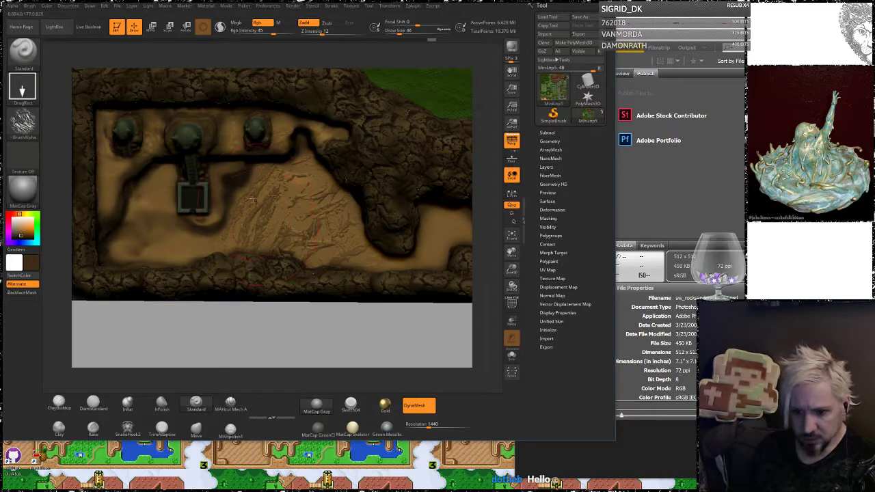
{"action": "key", "text": "ctrl+z"}
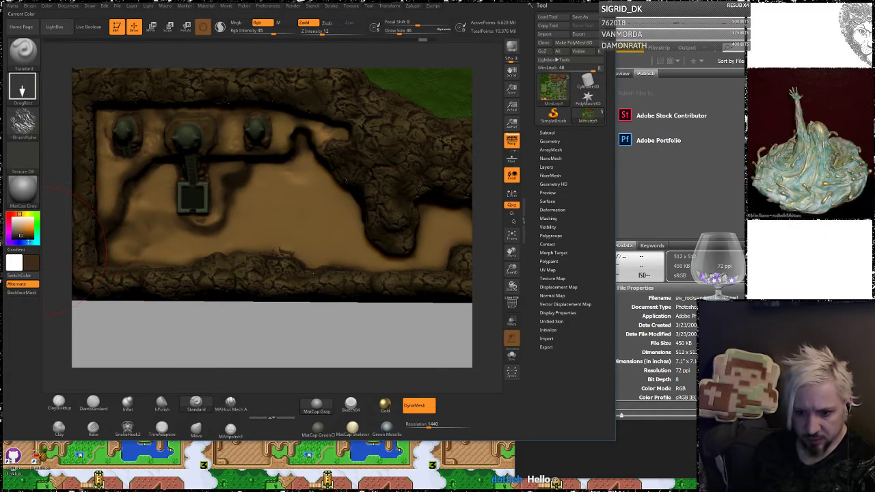
Swap the main and secondary colours, try stamping the rock alpha with white east of the temple, and undo the stamp
{"action": "left_click", "coordinate": [20, 275]}
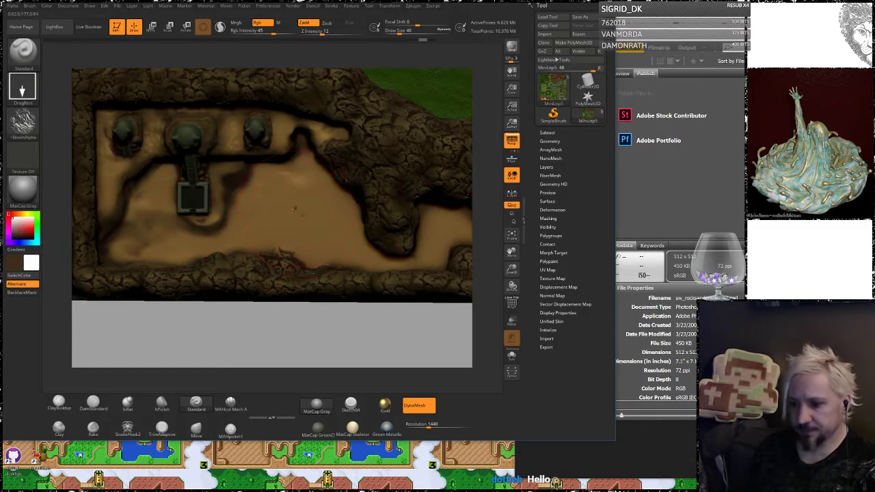
{"action": "mouse_move", "coordinate": [281, 201]}
{"action": "left_mouse_down"}
{"action": "mouse_move", "coordinate": [305, 225]}
{"action": "mouse_move", "coordinate": [256, 174]}
{"action": "mouse_move", "coordinate": [328, 253]}
{"action": "mouse_move", "coordinate": [290, 171]}
{"action": "left_mouse_up"}
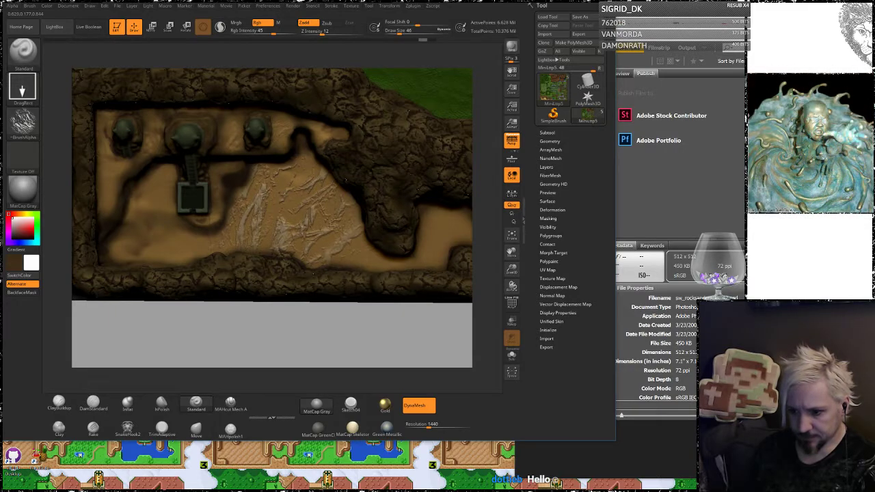
{"action": "mouse_move", "coordinate": [265, 330]}
{"action": "left_mouse_down"}
{"action": "mouse_move", "coordinate": [283, 326]}
{"action": "mouse_move", "coordinate": [267, 321]}
{"action": "left_mouse_up"}
{"action": "key", "text": "ctrl+z"}
Try stamping the white-tinted rock alpha across the desert sand and smoothing the stamped relief
{"action": "left_click_drag", "start_coordinate": [259, 217], "coordinate": [272, 328]}
{"action": "mouse_move", "coordinate": [257, 220]}
{"action": "left_mouse_down", "text": "shift"}
{"action": "mouse_move", "coordinate": [270, 248]}
{"action": "mouse_move", "coordinate": [313, 217]}
{"action": "mouse_move", "coordinate": [308, 241]}
{"action": "mouse_move", "coordinate": [179, 247]}
{"action": "left_mouse_up", "text": "shift"}
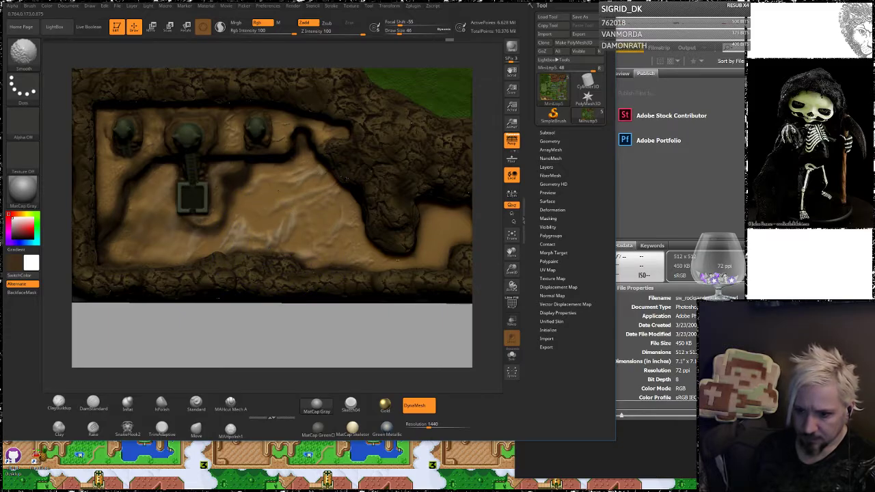
{"action": "mouse_move", "coordinate": [398, 259]}
{"action": "left_mouse_down", "text": "shift"}
{"action": "mouse_move", "coordinate": [268, 319]}
{"action": "mouse_move", "coordinate": [279, 231]}
{"action": "mouse_move", "coordinate": [247, 299]}
{"action": "left_mouse_up", "text": "shift"}
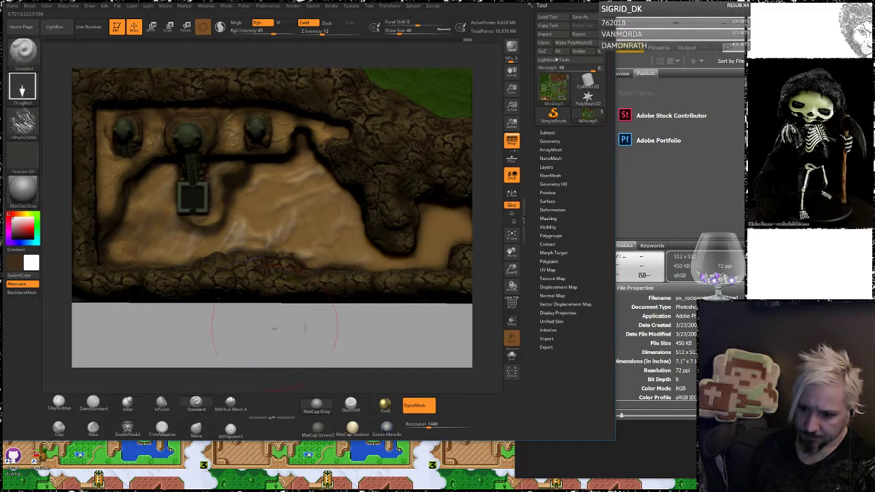
{"action": "mouse_move", "coordinate": [274, 329]}
{"action": "left_mouse_down"}
{"action": "mouse_move", "coordinate": [289, 316]}
{"action": "mouse_move", "coordinate": [289, 332]}
{"action": "mouse_move", "coordinate": [276, 312]}
{"action": "mouse_move", "coordinate": [273, 327]}
{"action": "left_mouse_up"}
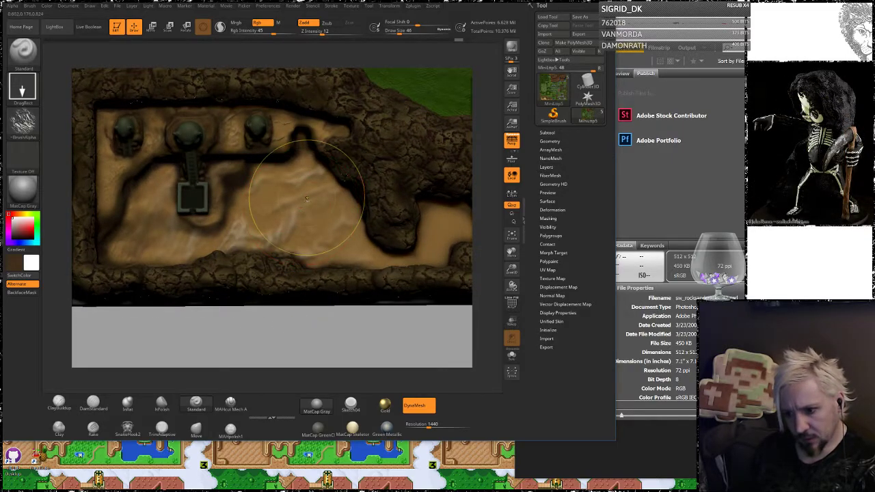
Undo the smoothing and the white-tinted rock stamps on the desert sand
{"action": "key", "text": "ctrl+z"}
{"action": "key", "text": "ctrl+z"}
{"action": "key", "text": "ctrl+z"}
{"action": "key", "text": "ctrl+z"}
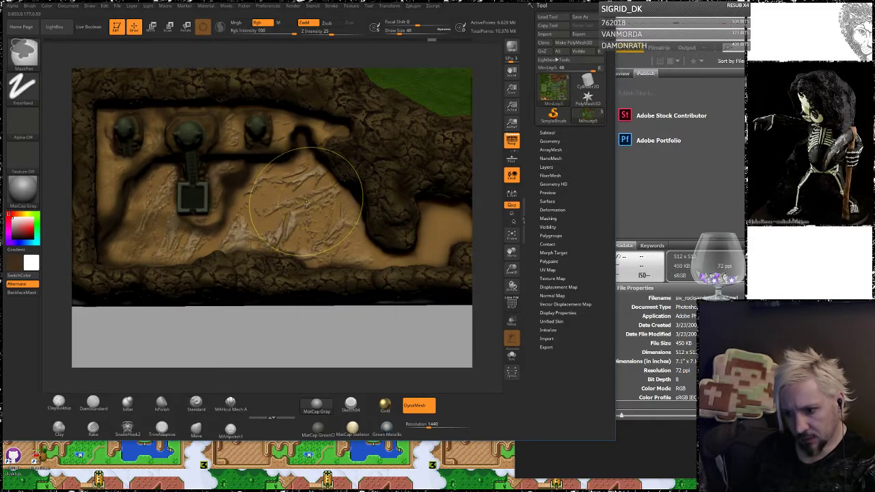
{"action": "key", "text": "ctrl+z"}
{"action": "key", "text": "ctrl+z"}
{"action": "key", "text": "ctrl+z"}
Try smaller white rock stamps southeast of the temple, checking the reference map in the browser, and undo them
{"action": "left_click_drag", "start_coordinate": [304, 200], "coordinate": [316, 241]}
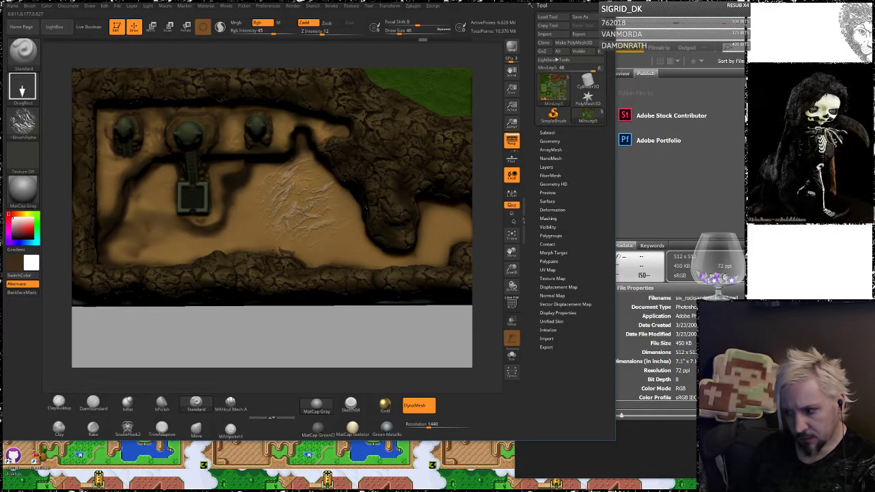
{"action": "mouse_move", "coordinate": [587, 82]}
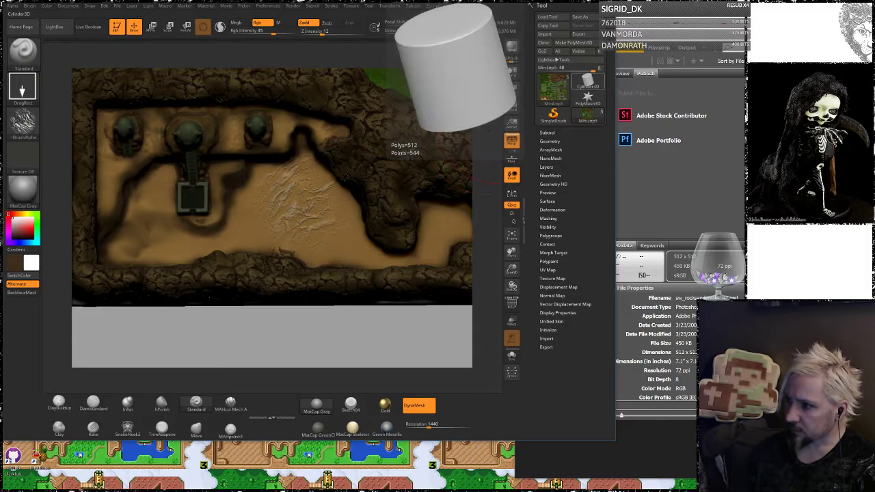
{"action": "key", "text": "alt+Tab"}
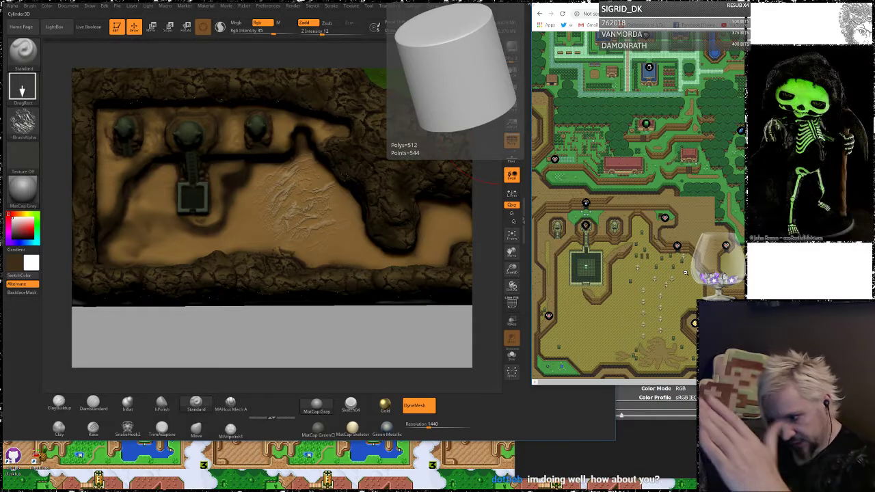
{"action": "left_click", "coordinate": [227, 233]}
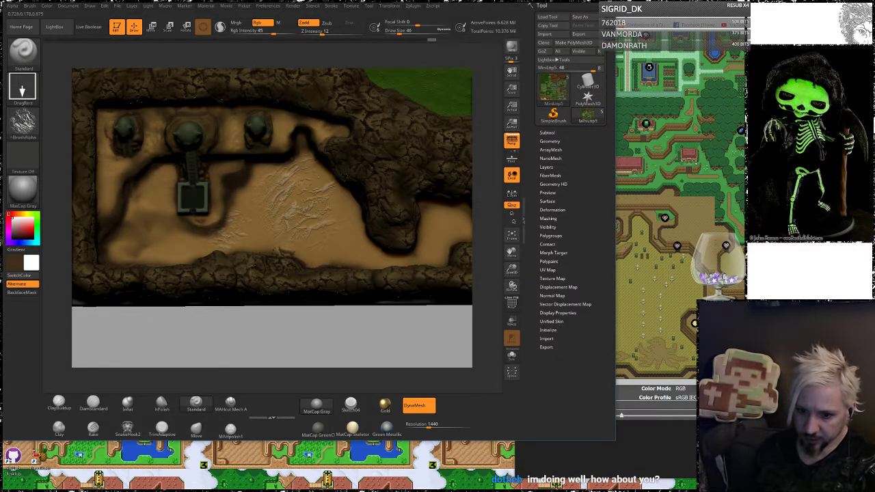
{"action": "key", "text": "ctrl"}
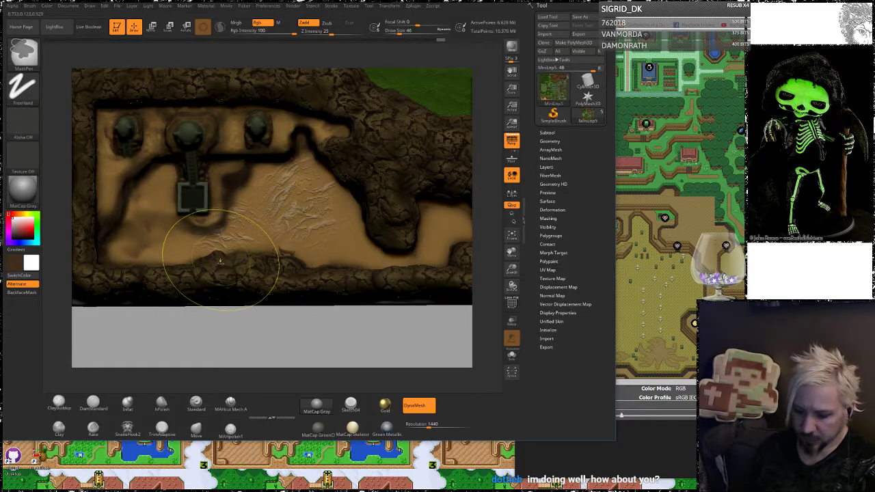
{"action": "key", "text": "ctrl+z"}
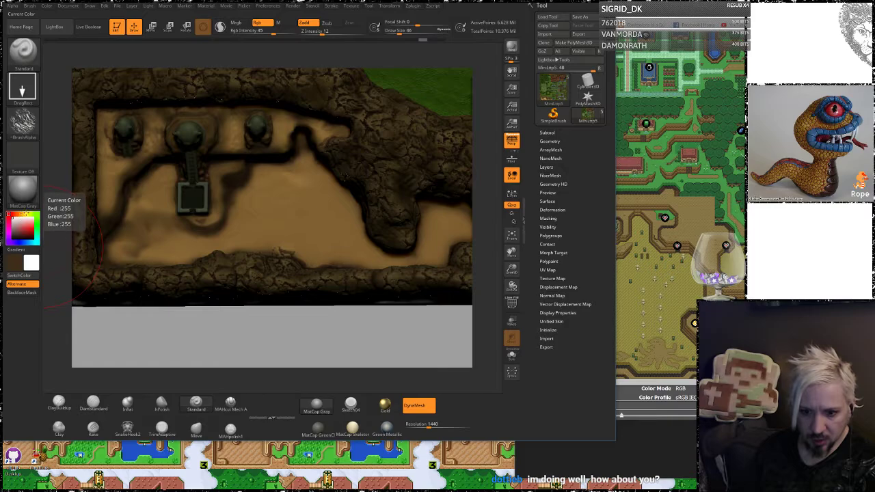
Stamp the rock alpha on the sand around the temple using pale yellow, Rgb Intensity 32 and Z Intensity 16
{"action": "left_click", "coordinate": [24, 225]}
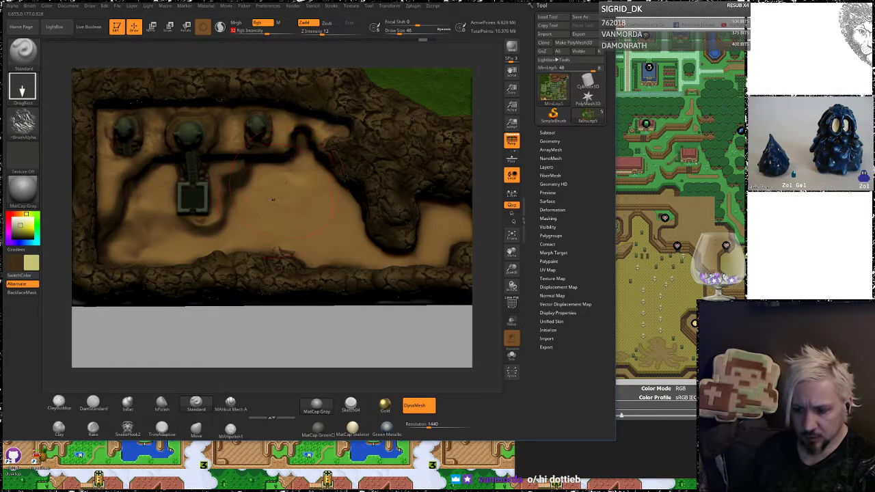
{"action": "left_click", "coordinate": [325, 34]}
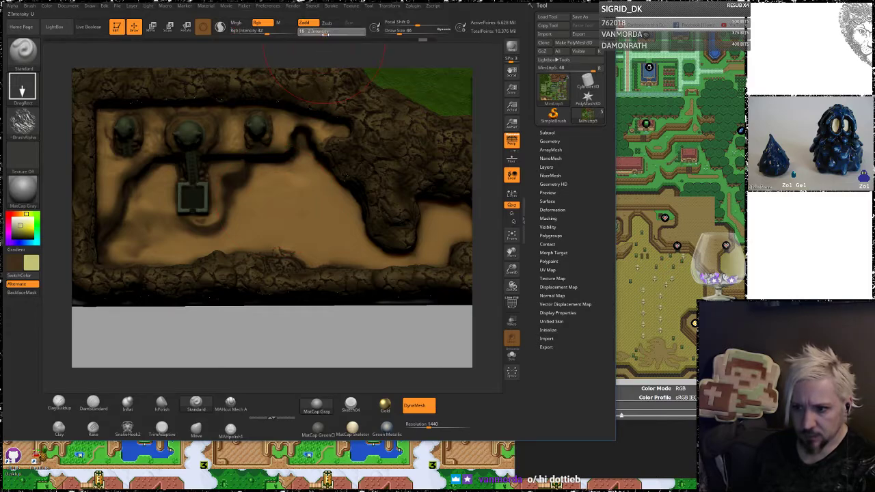
{"action": "left_click_drag", "start_coordinate": [280, 207], "coordinate": [302, 236]}
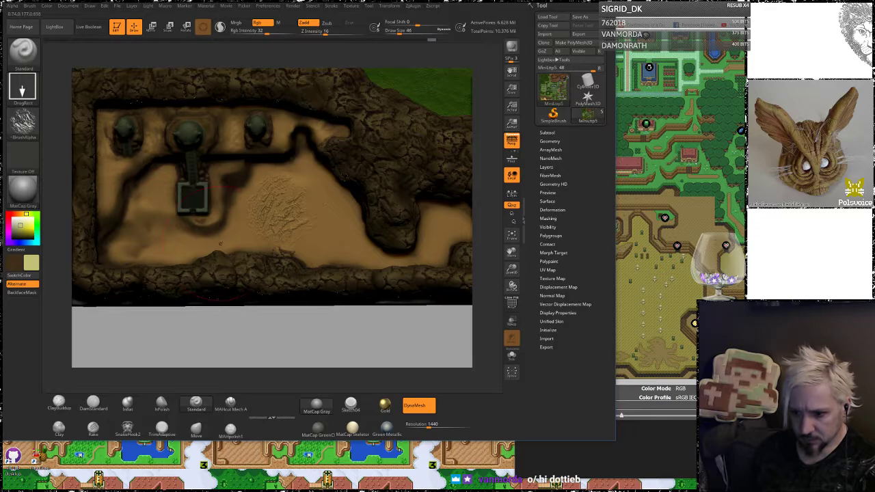
{"action": "mouse_move", "coordinate": [235, 232]}
{"action": "left_mouse_down"}
{"action": "mouse_move", "coordinate": [206, 245]}
{"action": "mouse_move", "coordinate": [239, 225]}
{"action": "left_mouse_up"}
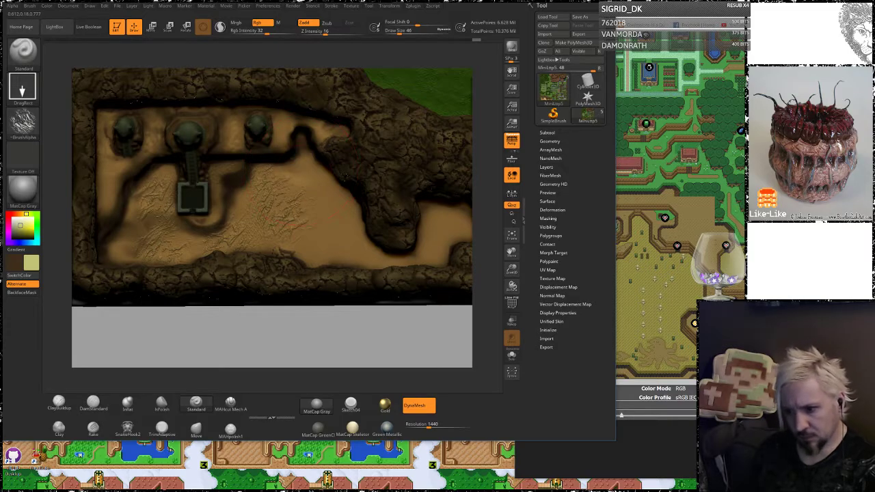
Continue stamping the rock alpha over the remaining sand and eastward through the passage between the cliffs up to the grass
{"action": "left_click_drag", "start_coordinate": [298, 181], "coordinate": [242, 170]}
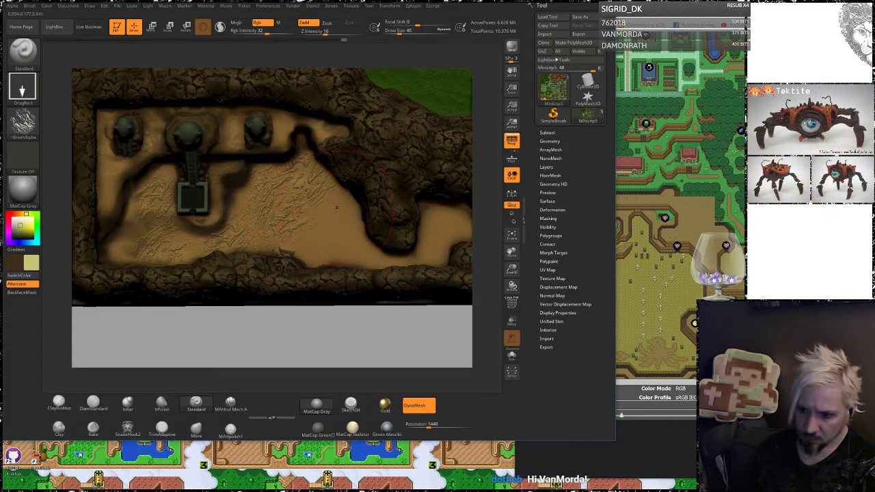
{"action": "left_click_drag", "start_coordinate": [327, 219], "coordinate": [298, 222]}
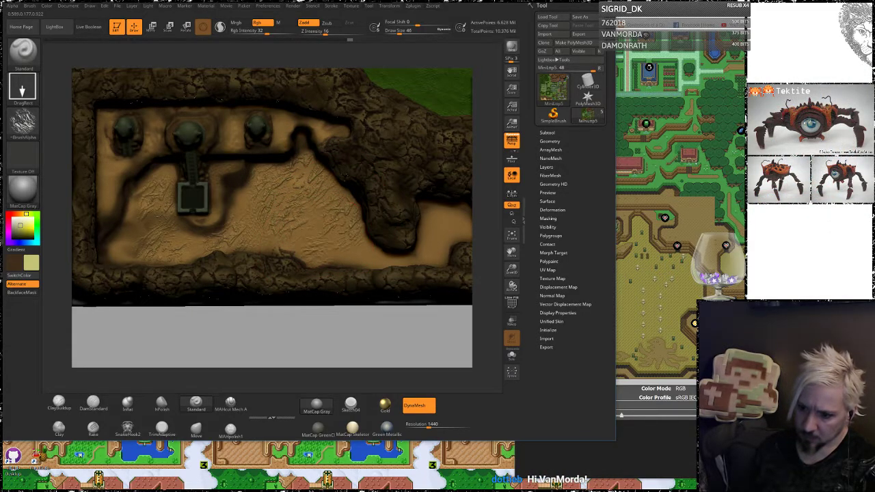
{"action": "left_click_drag", "start_coordinate": [316, 250], "coordinate": [357, 255]}
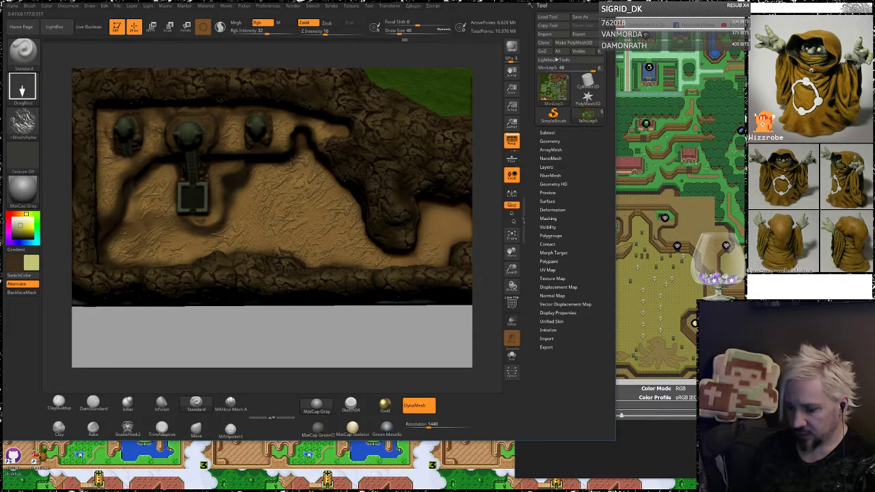
{"action": "right_click_drag", "start_coordinate": [452, 222], "coordinate": [316, 222], "text": "alt"}
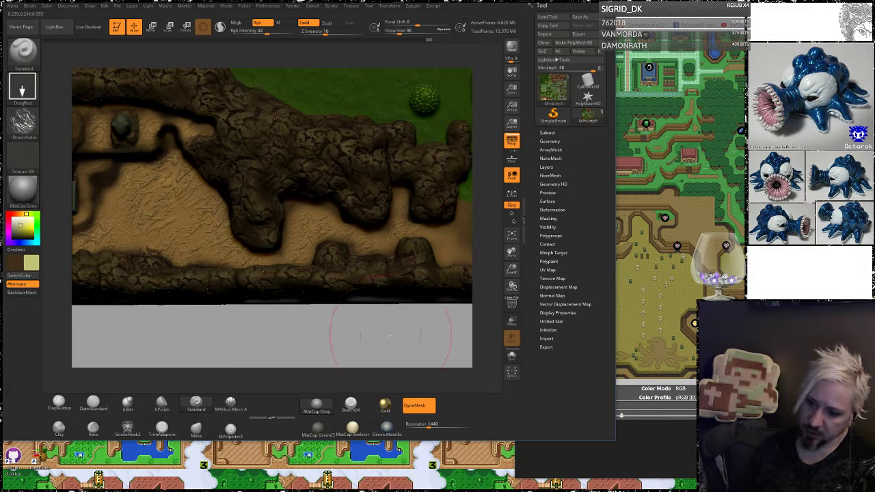
{"action": "right_click_drag", "start_coordinate": [352, 338], "coordinate": [288, 338], "text": "alt"}
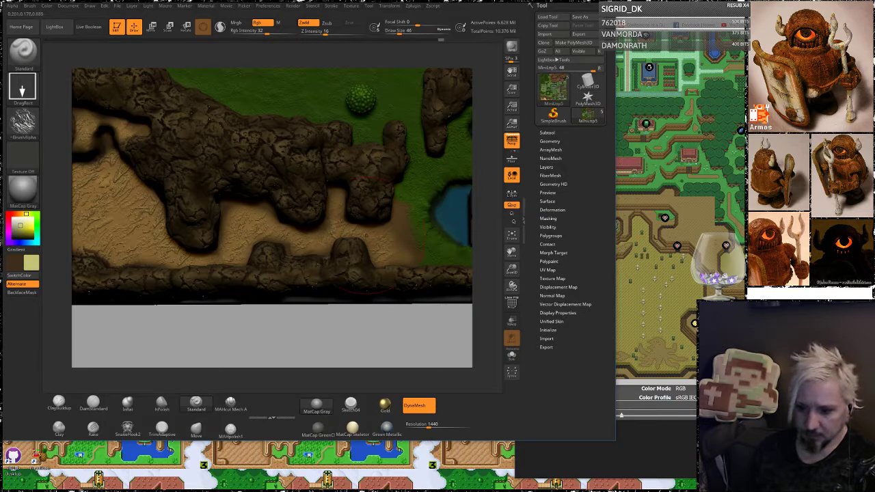
{"action": "mouse_move", "coordinate": [171, 328]}
{"action": "left_mouse_down"}
{"action": "mouse_move", "coordinate": [396, 302]}
{"action": "mouse_move", "coordinate": [388, 301]}
{"action": "left_mouse_up"}
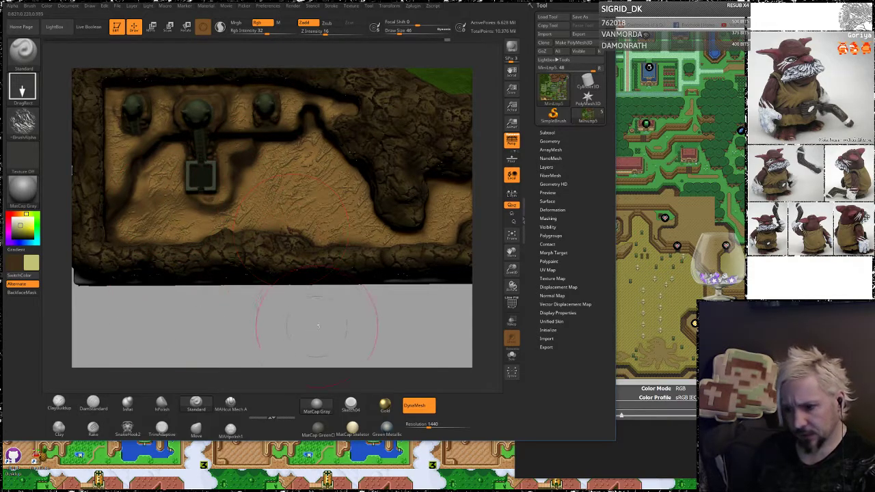
Set the draw size to 14 and smooth the stamped rock texture on the sand around and east of the temple
{"action": "mouse_move", "coordinate": [315, 314]}
{"action": "left_mouse_down"}
{"action": "mouse_move", "coordinate": [327, 304]}
{"action": "mouse_move", "coordinate": [313, 205]}
{"action": "mouse_move", "coordinate": [304, 203]}
{"action": "left_mouse_up"}
{"action": "key", "text": "space"}
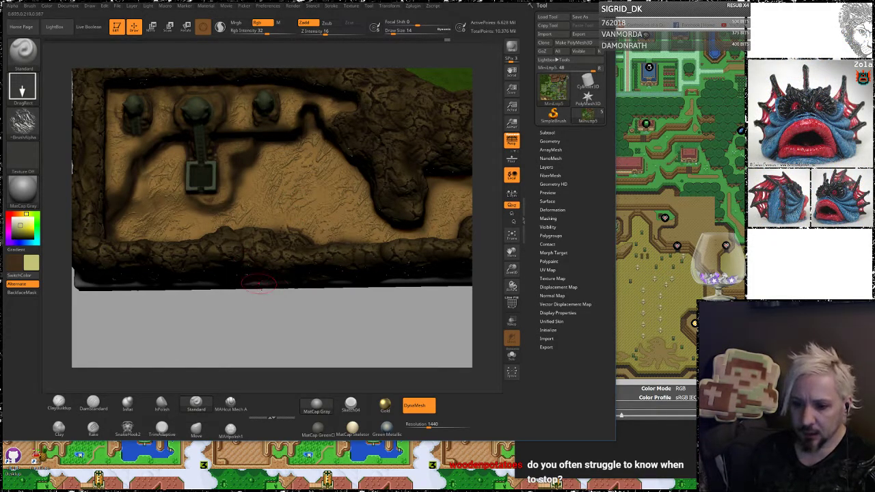
{"action": "mouse_move", "coordinate": [265, 317]}
{"action": "left_mouse_down"}
{"action": "mouse_move", "coordinate": [270, 331]}
{"action": "mouse_move", "coordinate": [317, 302]}
{"action": "mouse_move", "coordinate": [324, 285]}
{"action": "left_mouse_up"}
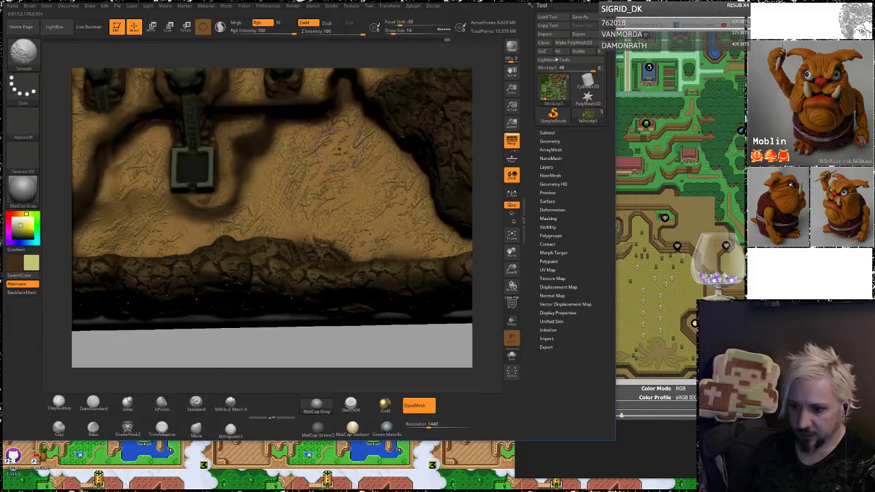
{"action": "mouse_move", "coordinate": [337, 152]}
{"action": "left_mouse_down", "text": "shift"}
{"action": "mouse_move", "coordinate": [342, 140]}
{"action": "mouse_move", "coordinate": [294, 134]}
{"action": "mouse_move", "coordinate": [287, 205]}
{"action": "mouse_move", "coordinate": [316, 198]}
{"action": "mouse_move", "coordinate": [378, 140]}
{"action": "mouse_move", "coordinate": [357, 192]}
{"action": "mouse_move", "coordinate": [351, 162]}
{"action": "left_mouse_up", "text": "shift"}
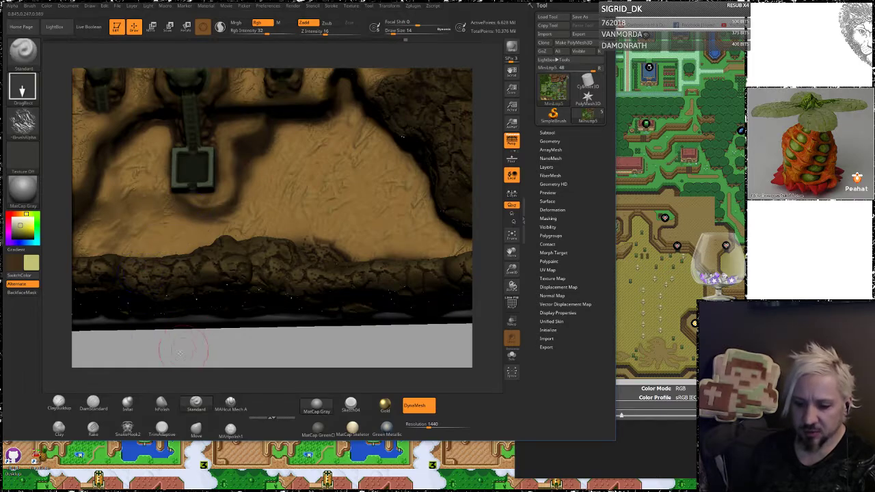
Smooth the stamped rock texture on the sand west of the desert temple and around the three statues
{"action": "left_click_drag", "start_coordinate": [185, 345], "coordinate": [308, 356], "text": "alt"}
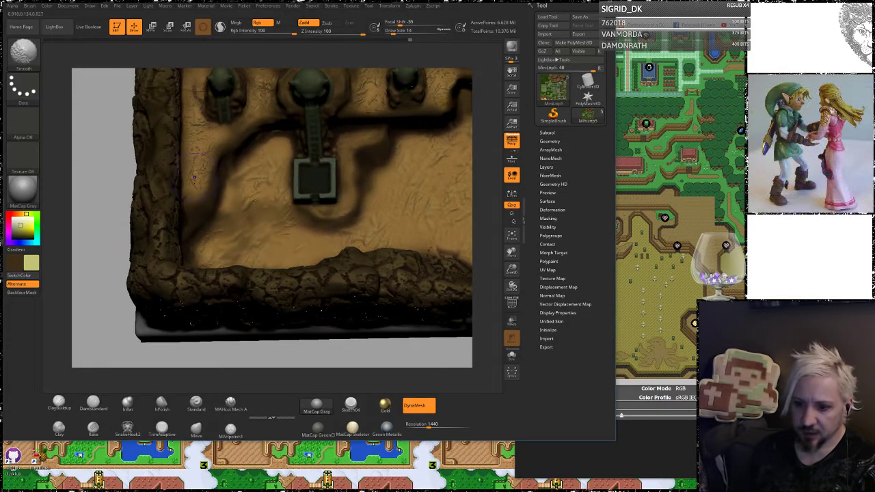
{"action": "left_click_drag", "start_coordinate": [103, 128], "coordinate": [111, 193], "text": "alt"}
{"action": "key", "text": "shift"}
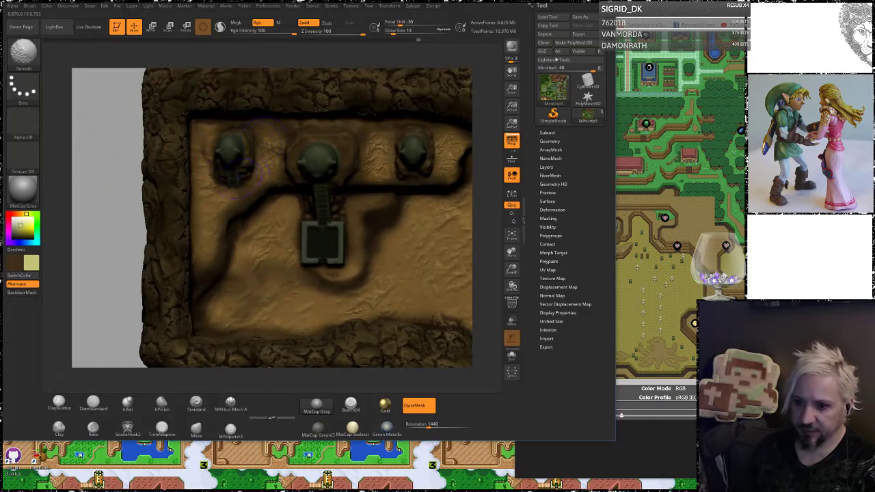
{"action": "left_click_drag", "start_coordinate": [445, 146], "coordinate": [458, 139], "text": "shift"}
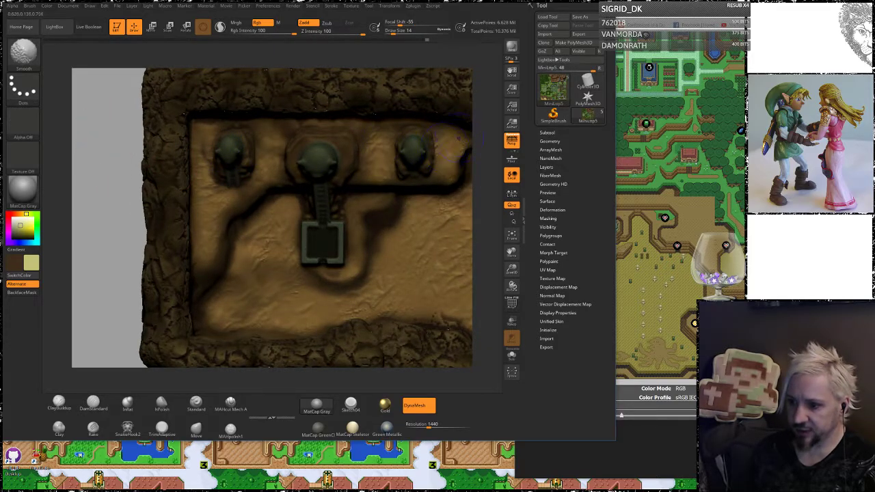
{"action": "left_click_drag", "start_coordinate": [478, 171], "coordinate": [367, 141], "text": "alt"}
{"action": "key", "text": "shift"}
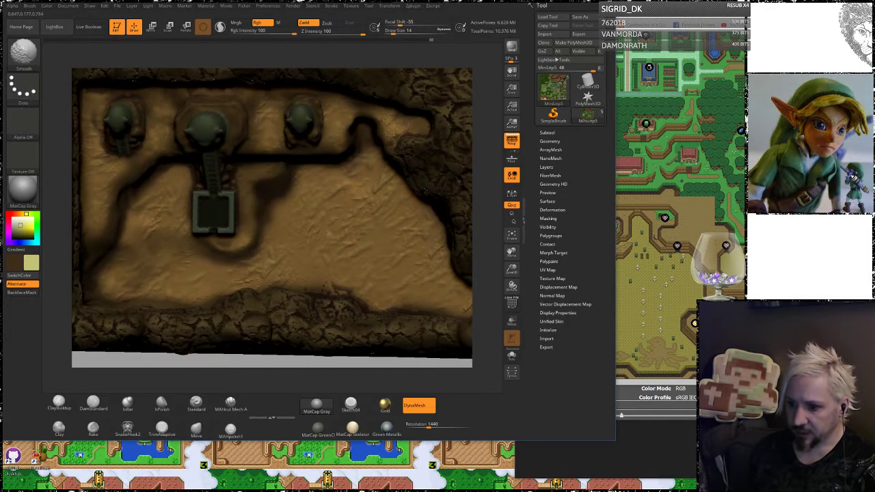
Smooth the stamped texture along the desert's southern edge and eastward through the cliff passage to the grass
{"action": "mouse_move", "coordinate": [487, 205]}
{"action": "left_mouse_down", "text": "alt"}
{"action": "mouse_move", "coordinate": [454, 132]}
{"action": "mouse_move", "coordinate": [405, 91]}
{"action": "left_mouse_up", "text": "alt"}
{"action": "key", "text": "shift"}
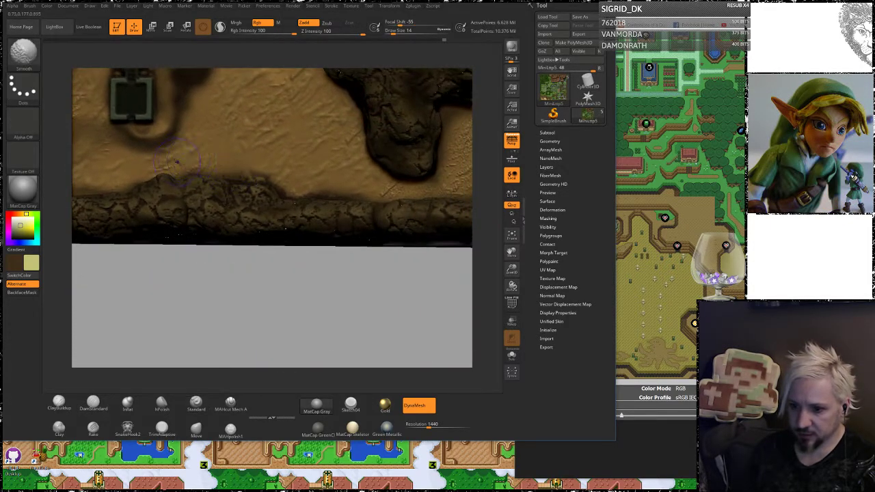
{"action": "left_click_drag", "start_coordinate": [419, 300], "coordinate": [317, 325], "text": "alt"}
{"action": "key", "text": "shift"}
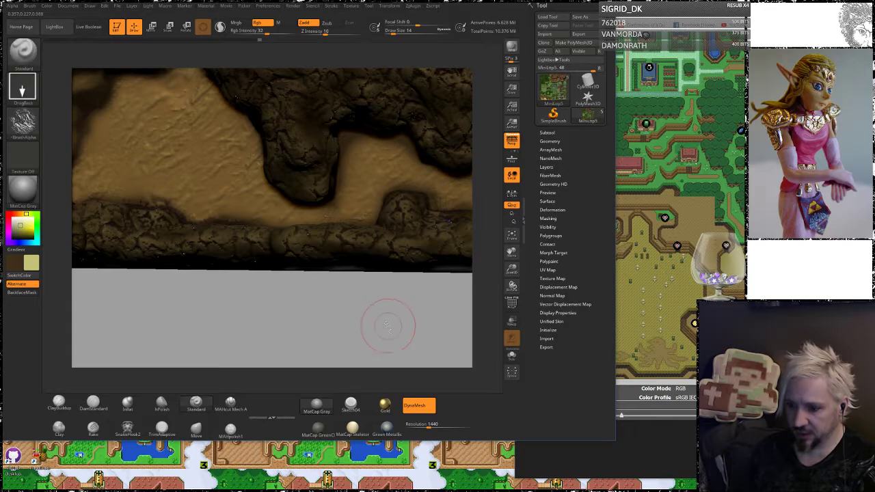
{"action": "left_click_drag", "start_coordinate": [385, 322], "coordinate": [383, 186]}
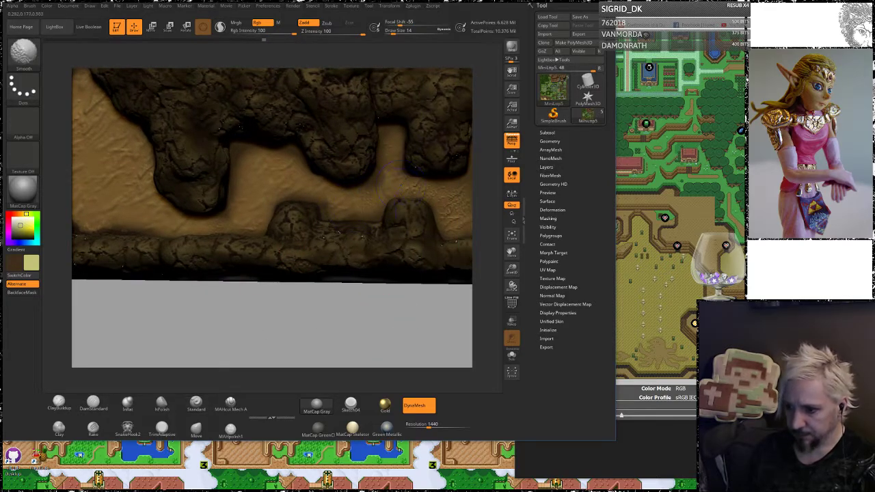
{"action": "left_click_drag", "start_coordinate": [380, 328], "coordinate": [342, 243]}
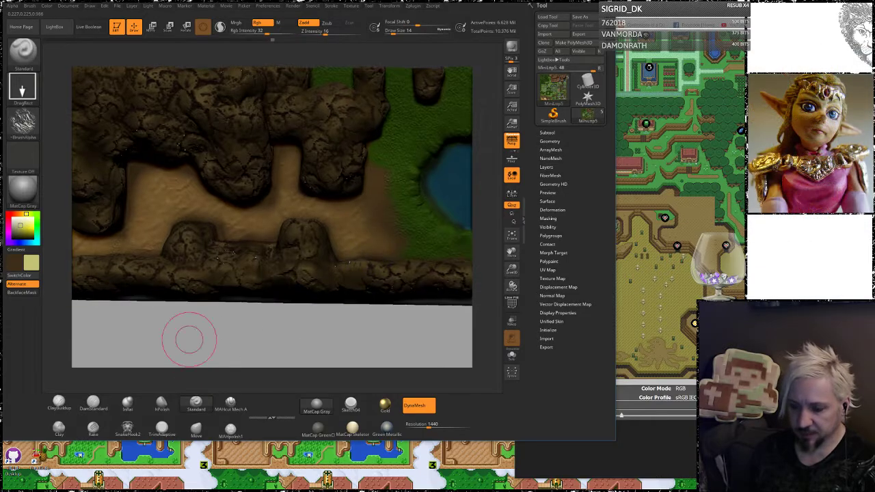
Go back over the open sand southeast of the temple and soften the remaining rough stamp marks
{"action": "mouse_move", "coordinate": [189, 340]}
{"action": "left_mouse_down", "text": "alt"}
{"action": "mouse_move", "coordinate": [377, 301]}
{"action": "mouse_move", "coordinate": [397, 307]}
{"action": "left_mouse_up", "text": "alt"}
{"action": "key", "text": "shift"}
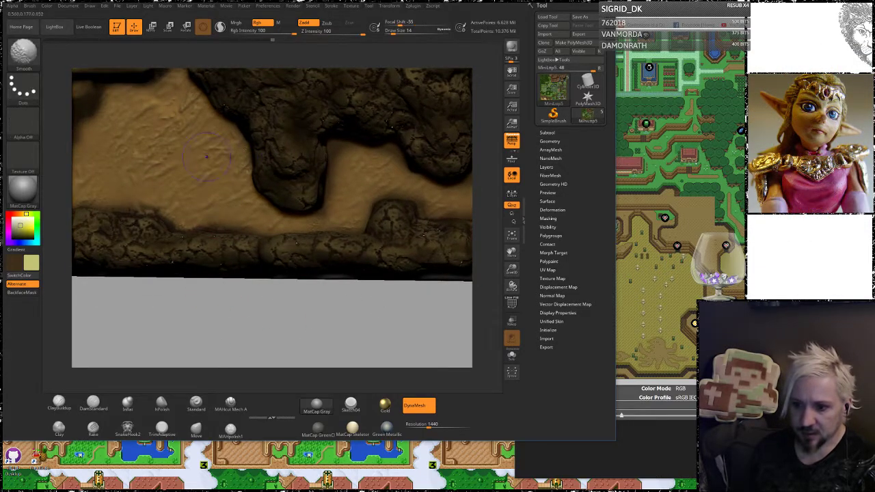
{"action": "left_click_drag", "start_coordinate": [160, 301], "coordinate": [291, 343], "text": "alt"}
{"action": "key", "text": "shift"}
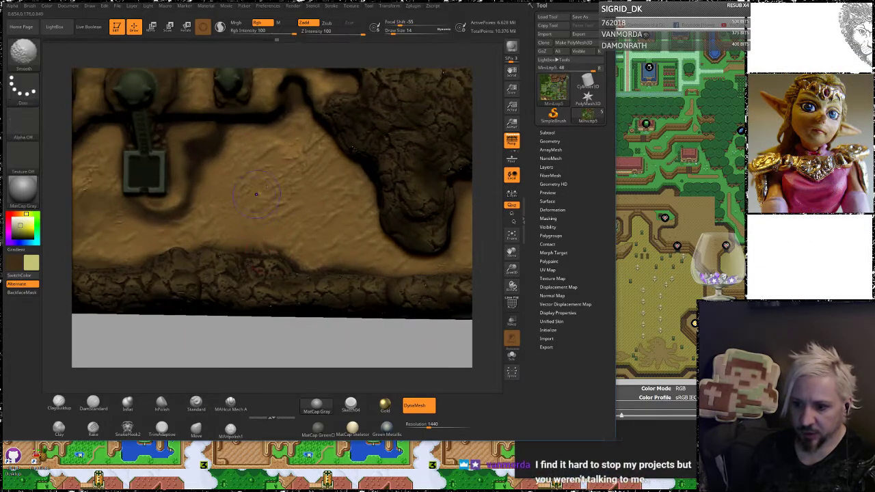
{"action": "left_click_drag", "start_coordinate": [217, 308], "coordinate": [198, 307], "text": "shift"}
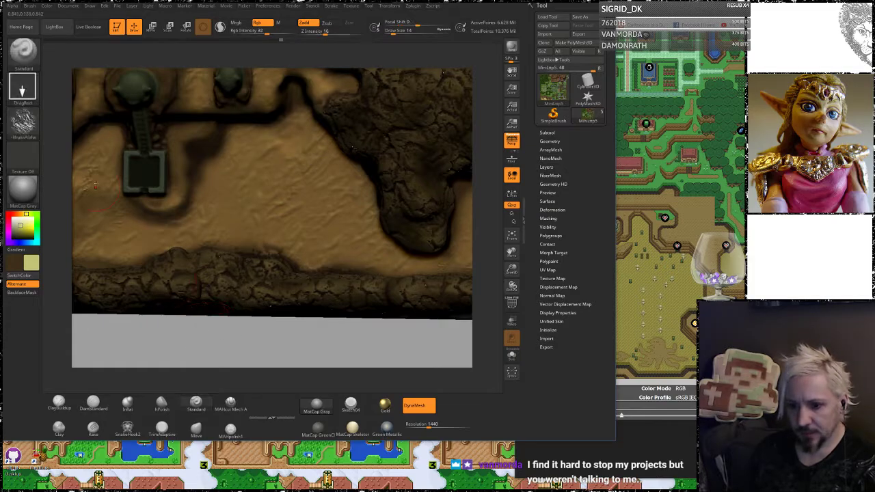
{"action": "key", "text": "shift"}
{"action": "mouse_move", "coordinate": [166, 344]}
{"action": "left_mouse_down"}
{"action": "mouse_move", "coordinate": [175, 319]}
{"action": "mouse_move", "coordinate": [164, 301]}
{"action": "left_mouse_up"}
{"action": "mouse_move", "coordinate": [171, 260]}
{"action": "left_mouse_down"}
{"action": "mouse_move", "coordinate": [175, 329]}
{"action": "mouse_move", "coordinate": [283, 195]}
{"action": "mouse_move", "coordinate": [281, 183]}
{"action": "mouse_move", "coordinate": [301, 185]}
{"action": "left_mouse_up"}
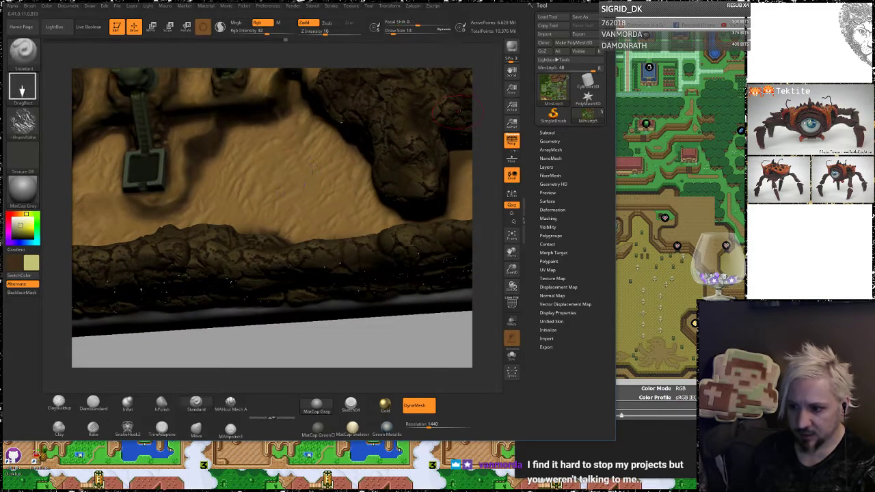
Clear the mask from the model, set the draw size to 6 and smooth the sand near the ledge
{"action": "mouse_move", "coordinate": [489, 89]}
{"action": "left_mouse_down"}
{"action": "mouse_move", "coordinate": [493, 112]}
{"action": "mouse_move", "coordinate": [484, 122]}
{"action": "mouse_move", "coordinate": [502, 96]}
{"action": "mouse_move", "coordinate": [504, 103]}
{"action": "mouse_move", "coordinate": [487, 78]}
{"action": "mouse_move", "coordinate": [474, 118]}
{"action": "mouse_move", "coordinate": [493, 239]}
{"action": "left_mouse_up"}
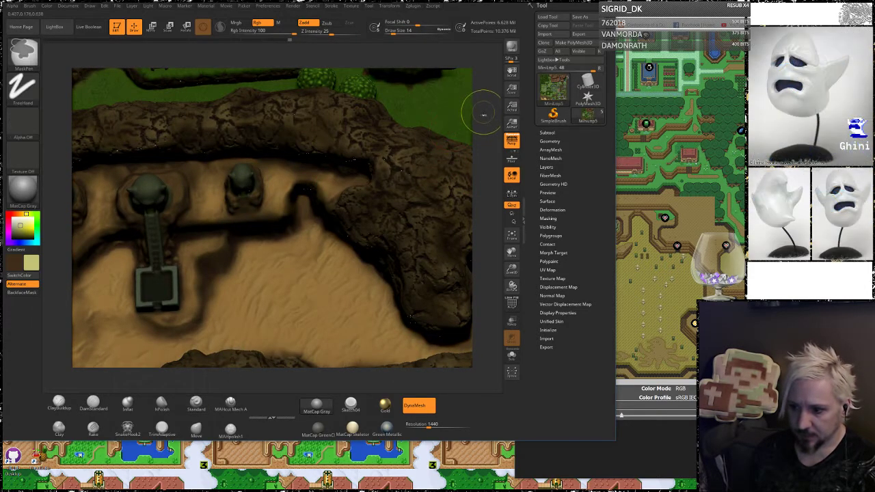
{"action": "left_click_drag", "start_coordinate": [484, 113], "coordinate": [486, 123], "text": "ctrl"}
{"action": "left_click_drag", "start_coordinate": [486, 209], "coordinate": [488, 248]}
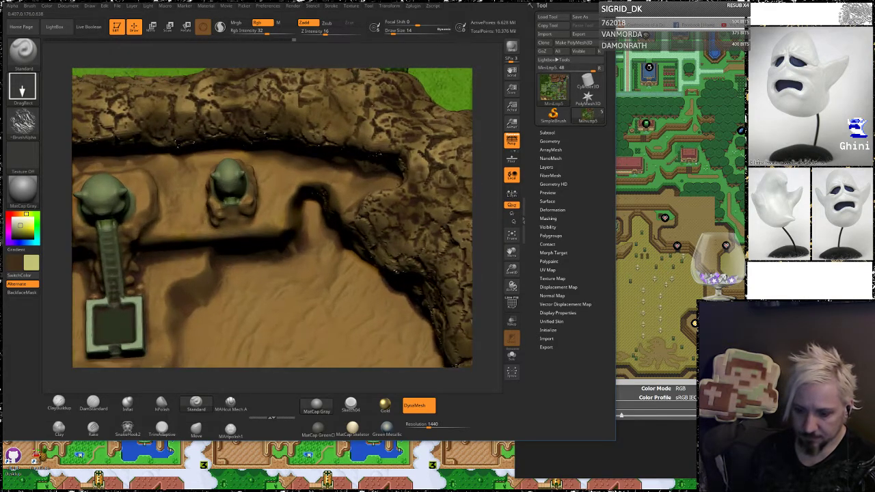
{"action": "key", "text": "space"}
{"action": "left_click_drag", "start_coordinate": [158, 273], "coordinate": [154, 272]}
{"action": "key", "text": "shift"}
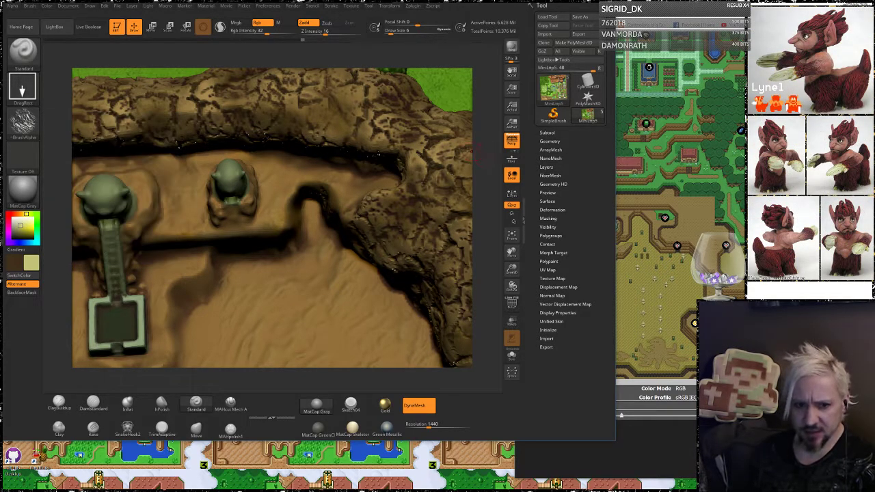
{"action": "left_click_drag", "start_coordinate": [484, 170], "coordinate": [482, 189]}
{"action": "key", "text": "shift"}
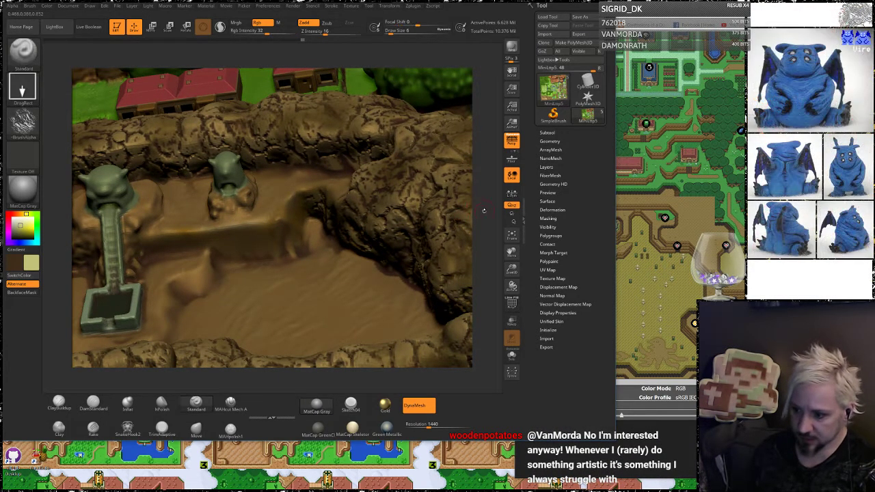
Bring the castle grounds into a straight top view and set the Standard brush to Alpha 07 with the Spray stroke
{"action": "left_click_drag", "start_coordinate": [481, 193], "coordinate": [483, 156], "text": "alt"}
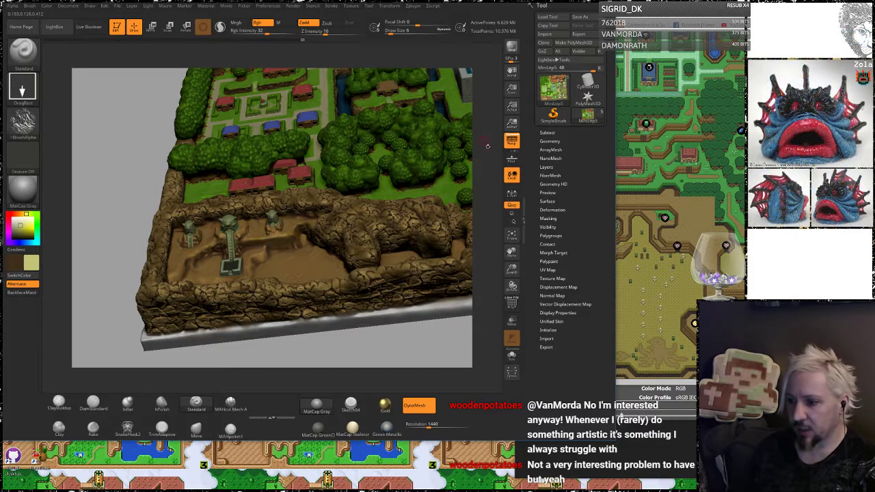
{"action": "left_click_drag", "start_coordinate": [134, 134], "coordinate": [159, 155]}
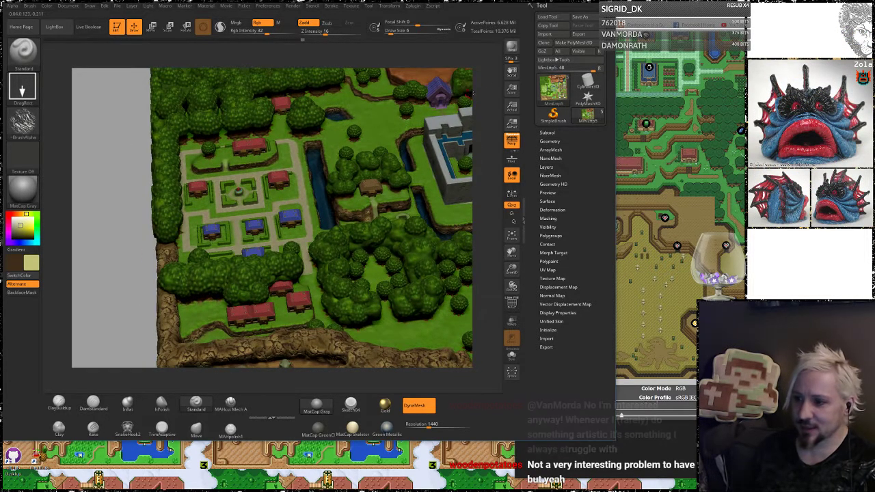
{"action": "left_click_drag", "start_coordinate": [480, 102], "coordinate": [368, 255], "text": "alt"}
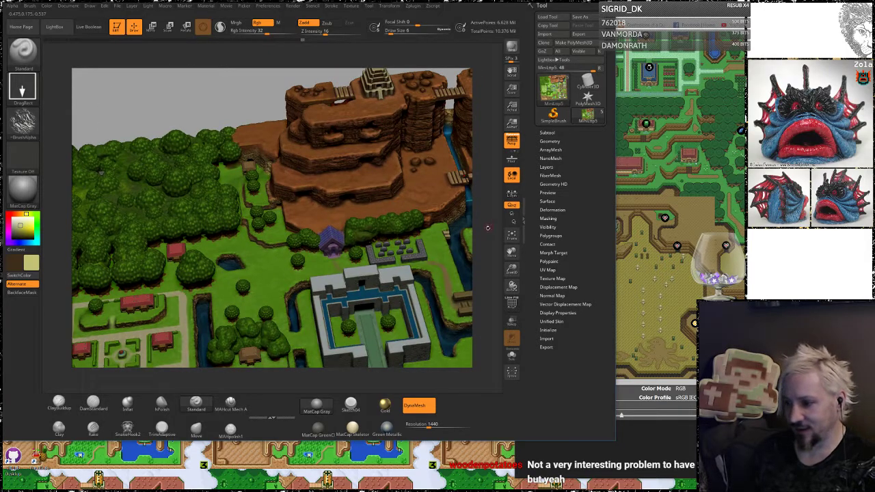
{"action": "left_click_drag", "start_coordinate": [488, 227], "coordinate": [480, 204]}
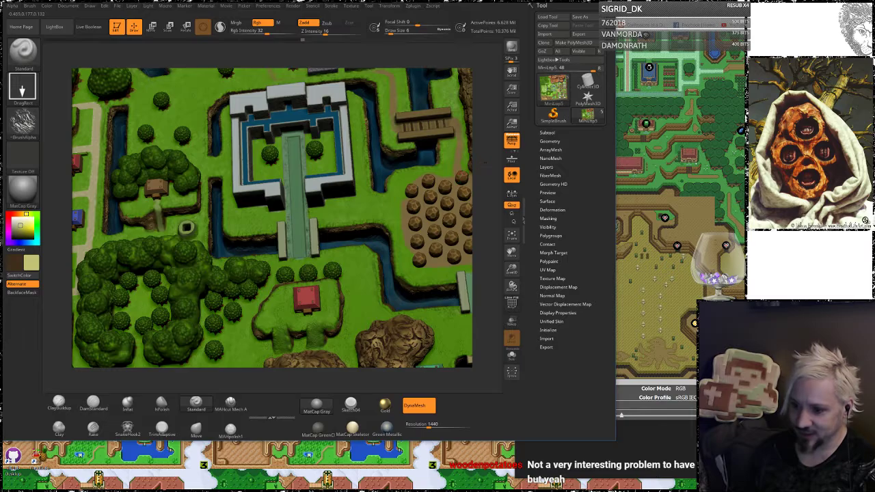
{"action": "left_click_drag", "start_coordinate": [485, 163], "coordinate": [485, 166], "text": "shift"}
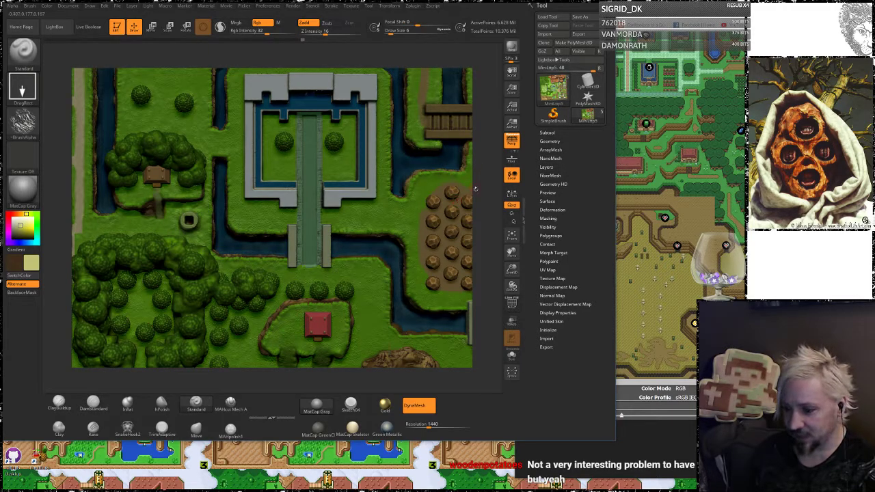
{"action": "left_click", "coordinate": [23, 121]}
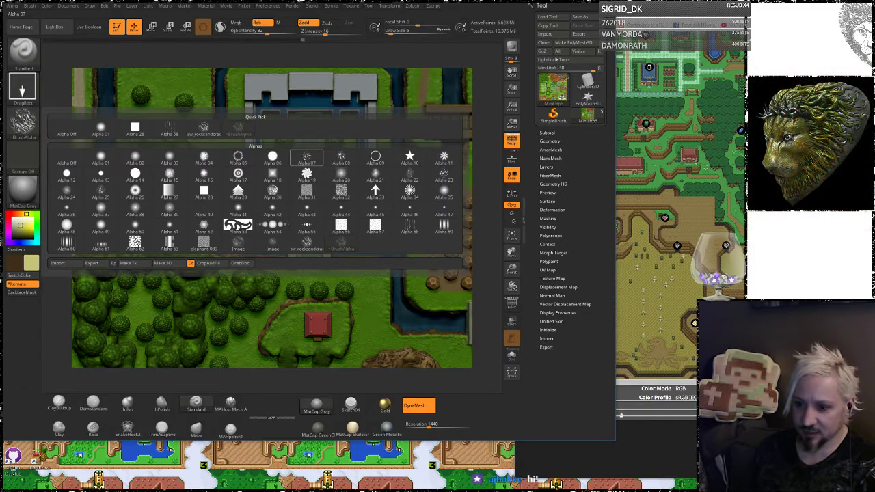
{"action": "left_click", "coordinate": [306, 157]}
{"action": "left_click", "coordinate": [22, 155]}
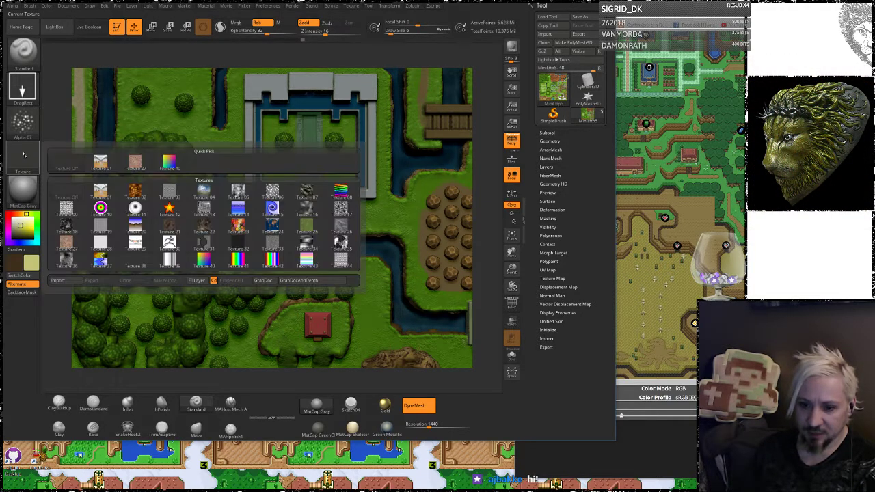
{"action": "left_click", "coordinate": [22, 87]}
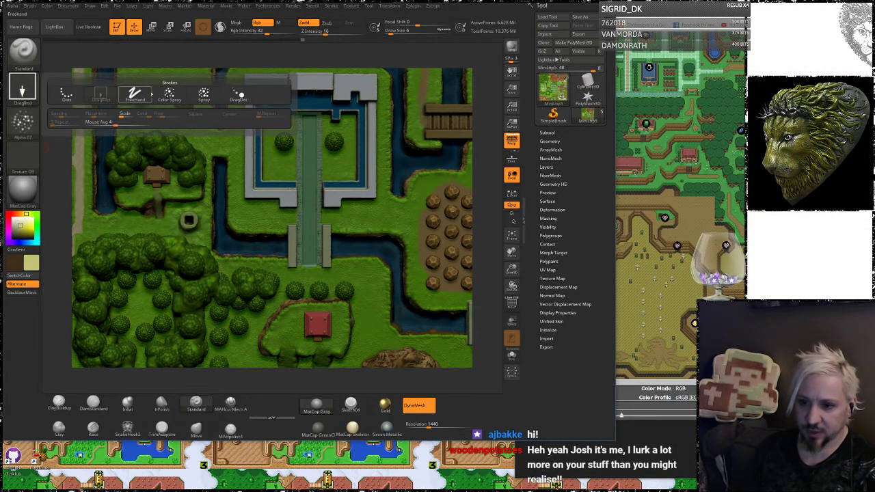
{"action": "left_click", "coordinate": [204, 95]}
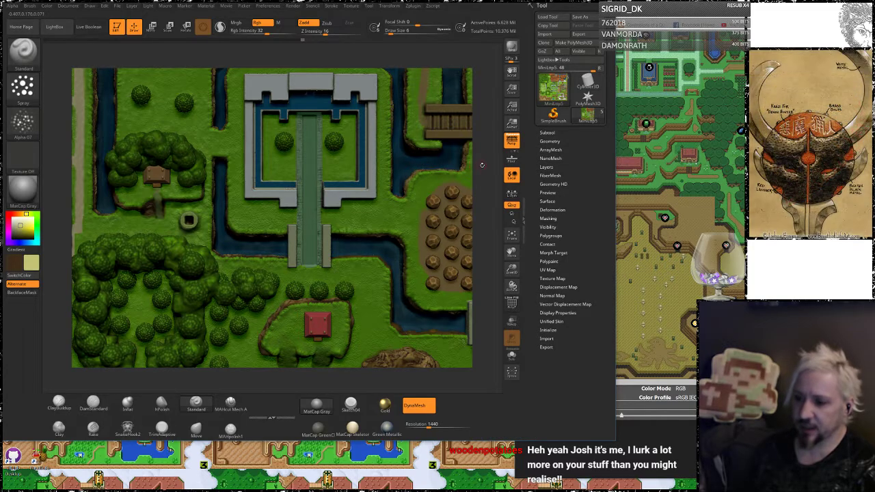
Sample the grass green beside the boulder field as both the main and the secondary colour
{"action": "left_click_drag", "start_coordinate": [485, 179], "coordinate": [355, 171], "text": "alt"}
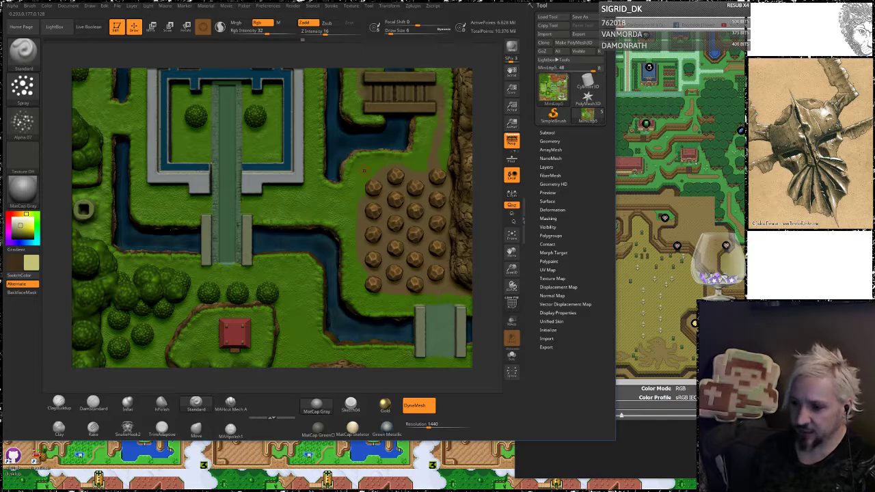
{"action": "left_click_drag", "start_coordinate": [487, 138], "coordinate": [403, 176], "text": "alt"}
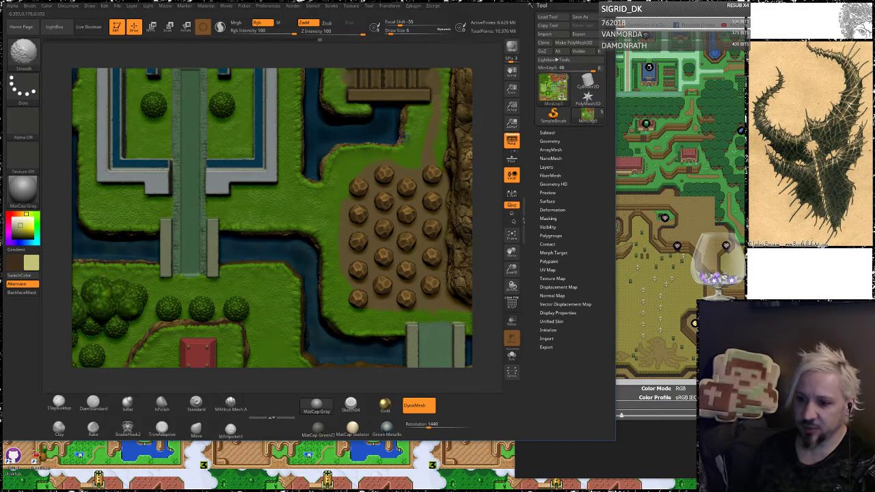
{"action": "key", "text": "shift"}
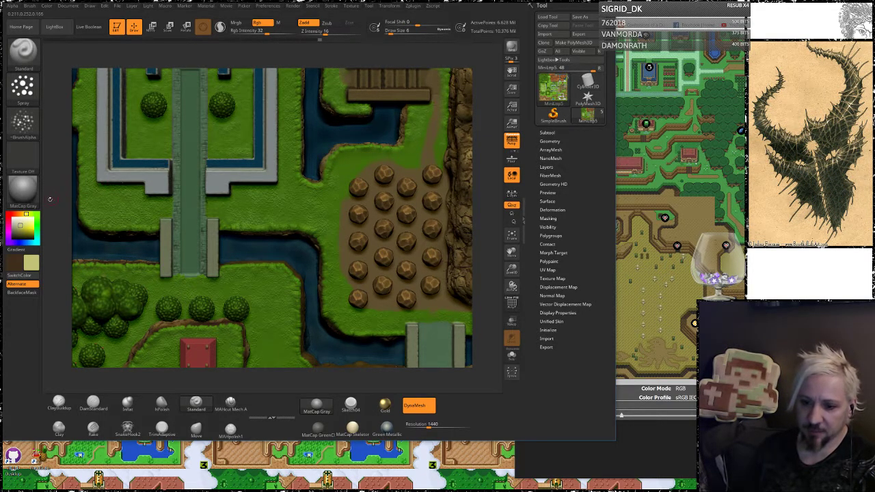
{"action": "left_click_drag", "start_coordinate": [34, 262], "coordinate": [341, 164]}
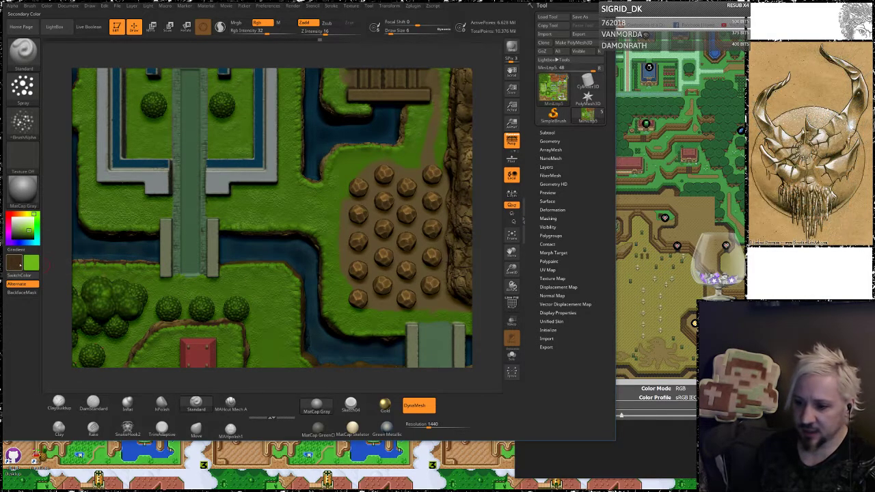
{"action": "left_click_drag", "start_coordinate": [15, 262], "coordinate": [258, 199]}
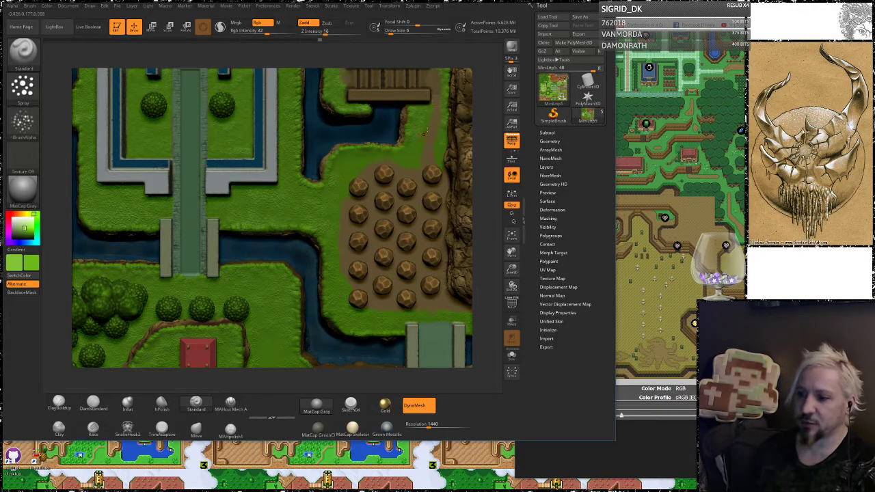
Spray the fine Alpha 07 texture onto the grass around the boulder field and along the bank between it and the castle
{"action": "left_click_drag", "start_coordinate": [478, 128], "coordinate": [441, 170], "text": "alt"}
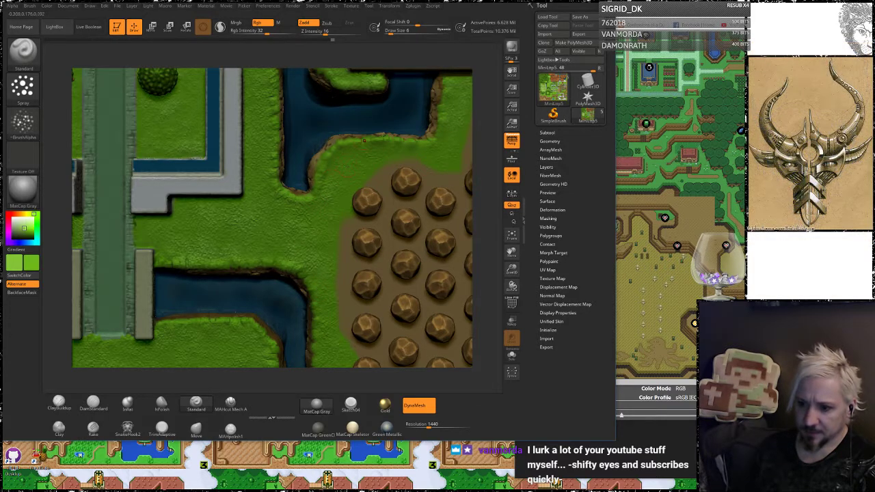
{"action": "left_click_drag", "start_coordinate": [481, 153], "coordinate": [433, 82], "text": "alt"}
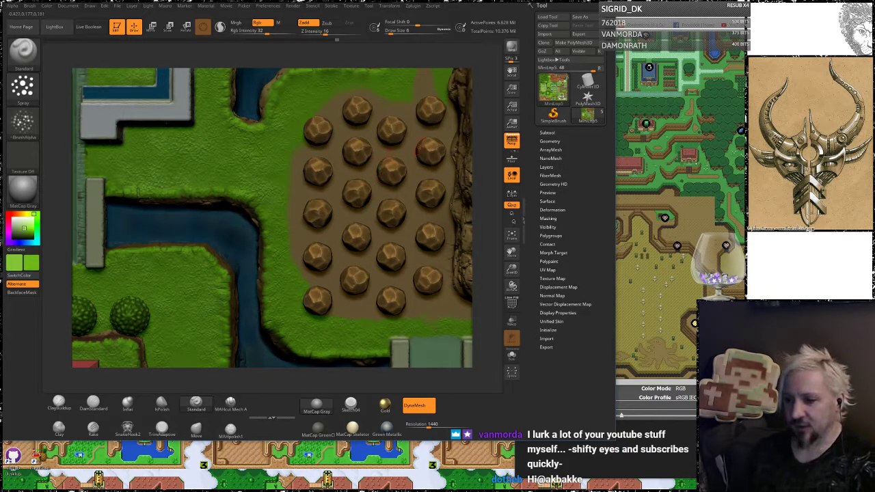
{"action": "left_click_drag", "start_coordinate": [482, 133], "coordinate": [471, 201], "text": "alt"}
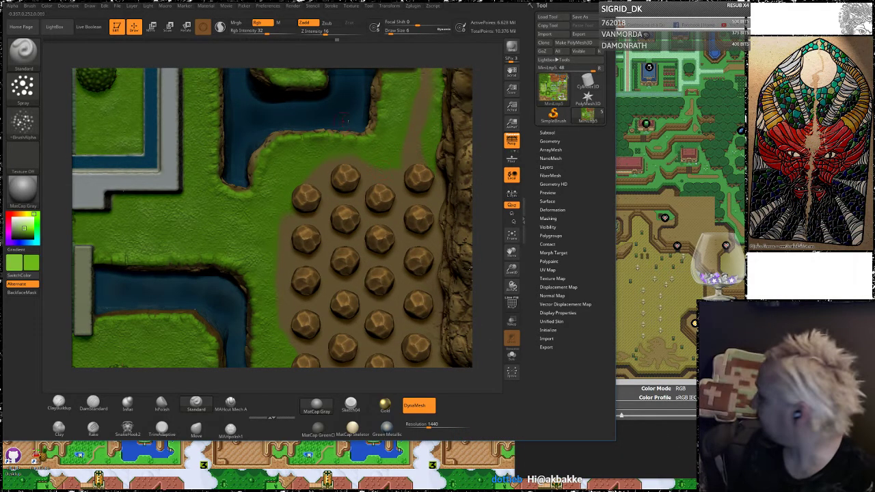
{"action": "left_click_drag", "start_coordinate": [478, 90], "coordinate": [466, 170], "text": "alt"}
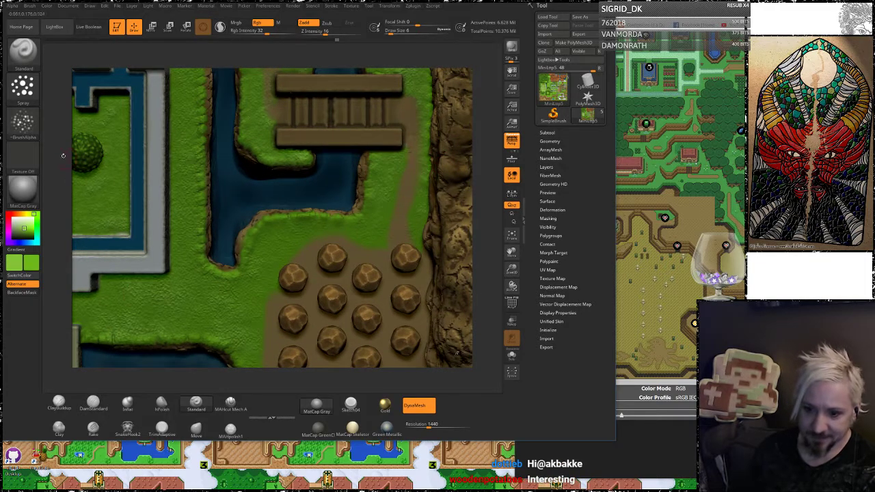
Spray the fine texture onto the grass beside the dirt path from the wooden bridge up to the graveyard
{"action": "left_click_drag", "start_coordinate": [65, 176], "coordinate": [132, 294], "text": "alt"}
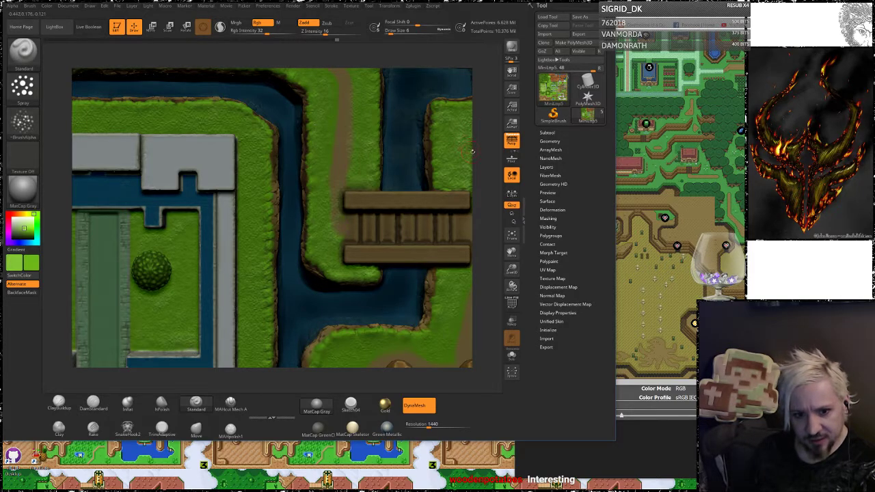
{"action": "left_click_drag", "start_coordinate": [482, 87], "coordinate": [486, 166], "text": "alt"}
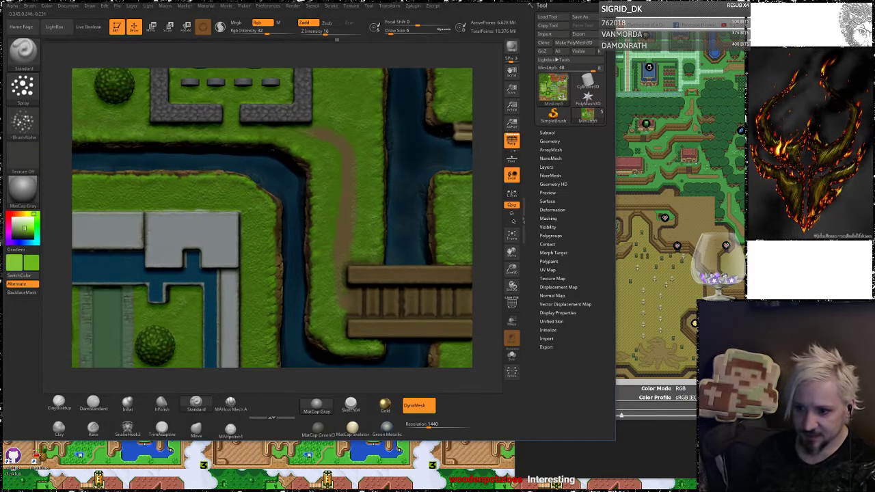
{"action": "left_click_drag", "start_coordinate": [486, 88], "coordinate": [508, 168], "text": "alt"}
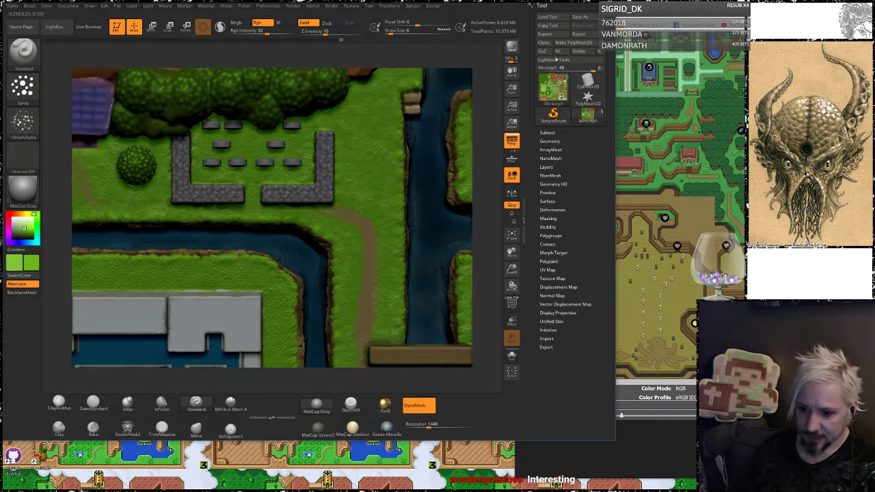
Spray the fine texture onto the grass north of the castle and inside its courtyard beside the two bushes
{"action": "left_click_drag", "start_coordinate": [134, 218], "coordinate": [207, 176], "text": "alt"}
{"action": "left_click_drag", "start_coordinate": [488, 166], "coordinate": [474, 240], "text": "alt"}
{"action": "left_click_drag", "start_coordinate": [443, 289], "coordinate": [438, 132], "text": "alt"}
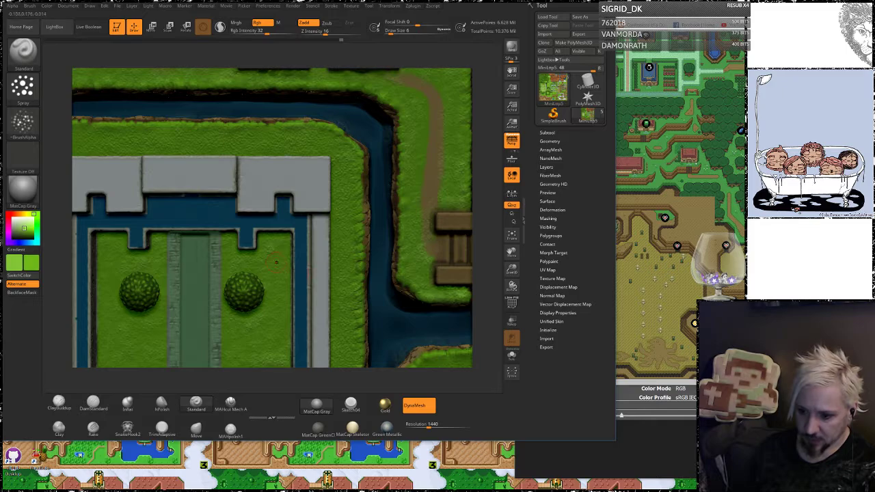
{"action": "left_click_drag", "start_coordinate": [485, 229], "coordinate": [479, 94], "text": "alt"}
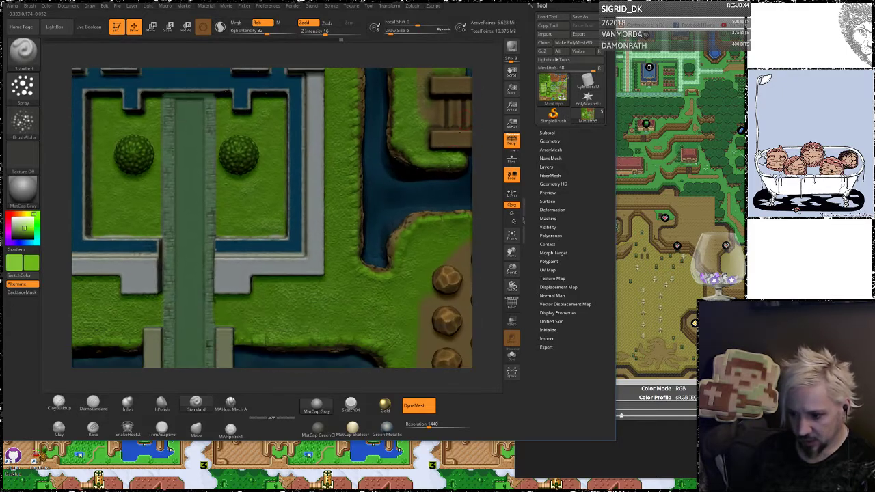
Spray the fine texture onto the grass south of the castle moat, around the red-roofed house and towards the stone bridge
{"action": "left_click_drag", "start_coordinate": [326, 376], "coordinate": [299, 143], "text": "alt"}
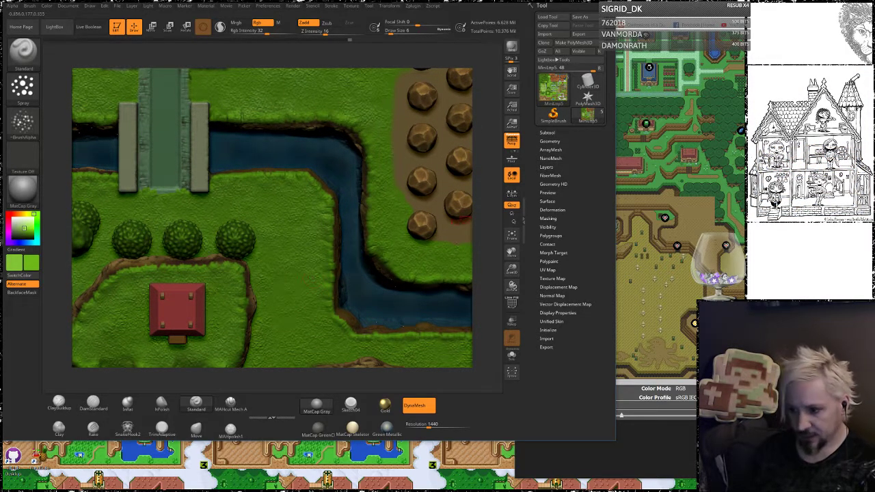
{"action": "left_click_drag", "start_coordinate": [485, 260], "coordinate": [381, 177], "text": "alt"}
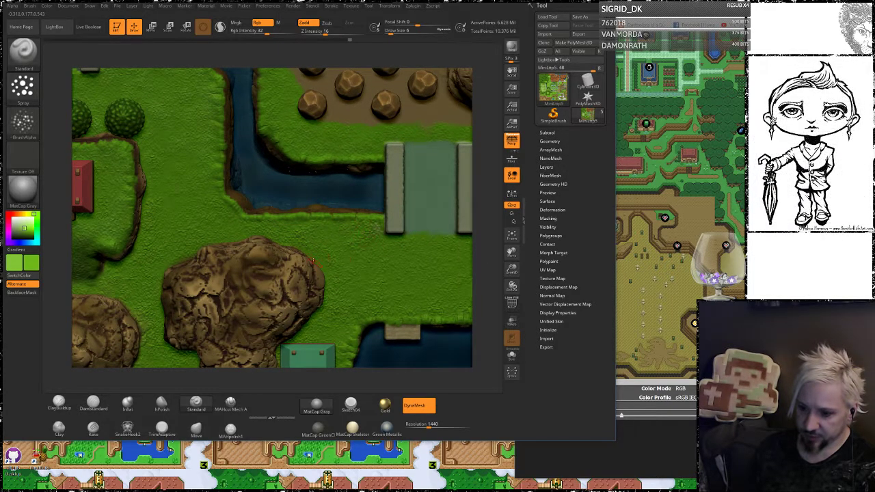
{"action": "left_click_drag", "start_coordinate": [477, 139], "coordinate": [221, 249], "text": "alt"}
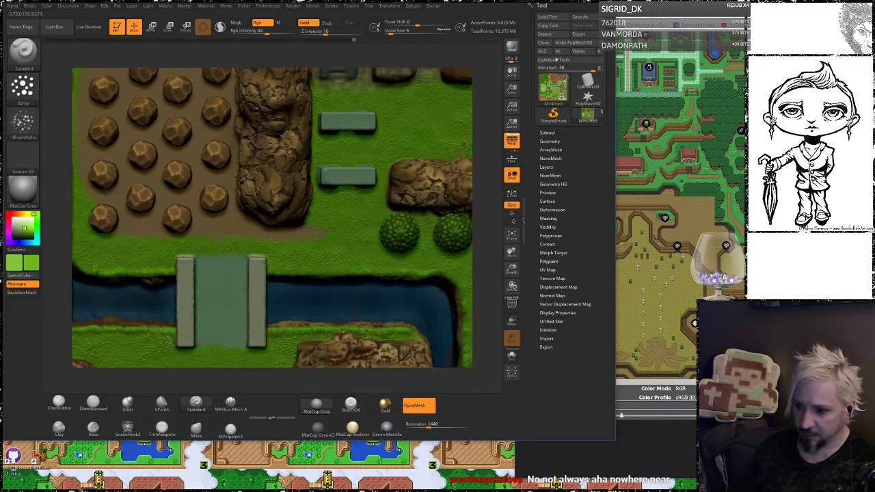
Examine the grass across the whole map in top and tilted views, from the mountain and castle to the southern rocks and lake
{"action": "left_click_drag", "start_coordinate": [485, 156], "coordinate": [511, 289], "text": "alt"}
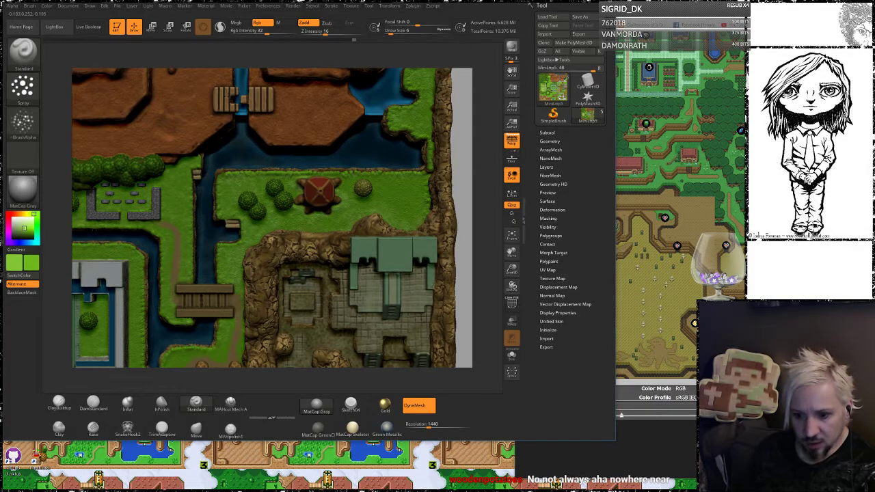
{"action": "left_click_drag", "start_coordinate": [65, 204], "coordinate": [371, 68], "text": "alt"}
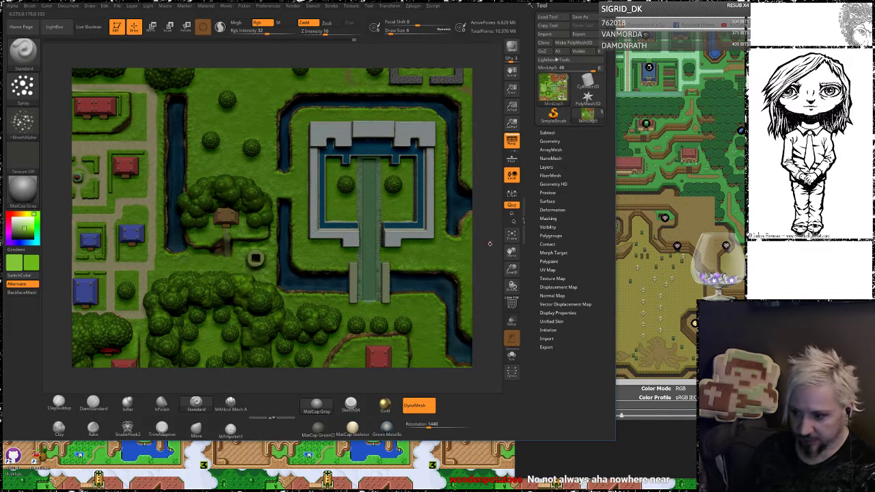
{"action": "left_click_drag", "start_coordinate": [481, 247], "coordinate": [462, 109], "text": "alt"}
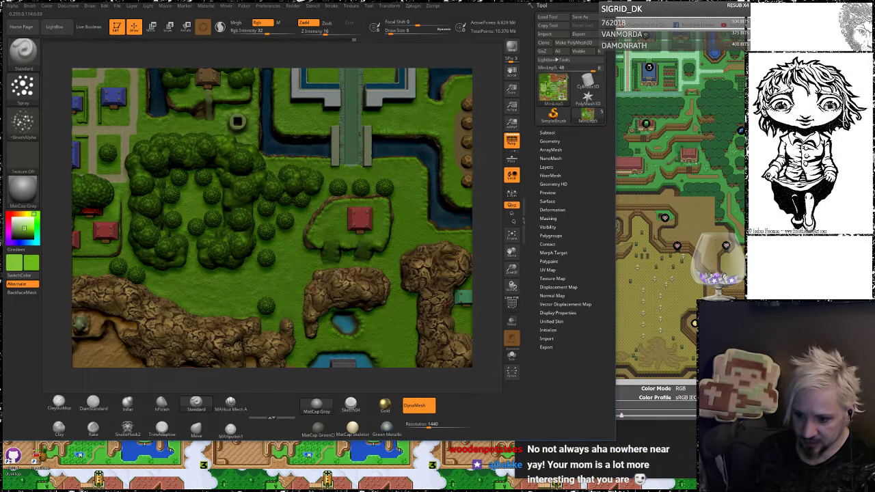
{"action": "left_click_drag", "start_coordinate": [476, 298], "coordinate": [441, 242], "text": "alt"}
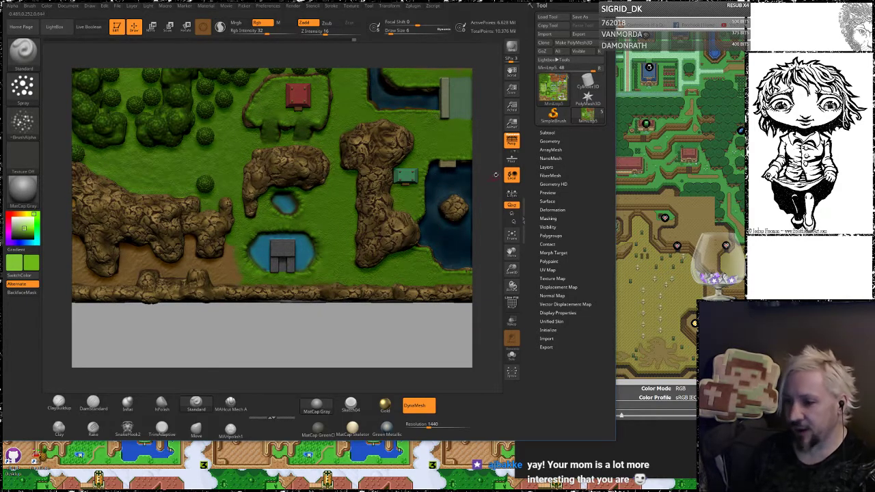
{"action": "left_click_drag", "start_coordinate": [466, 260], "coordinate": [457, 260], "text": "alt"}
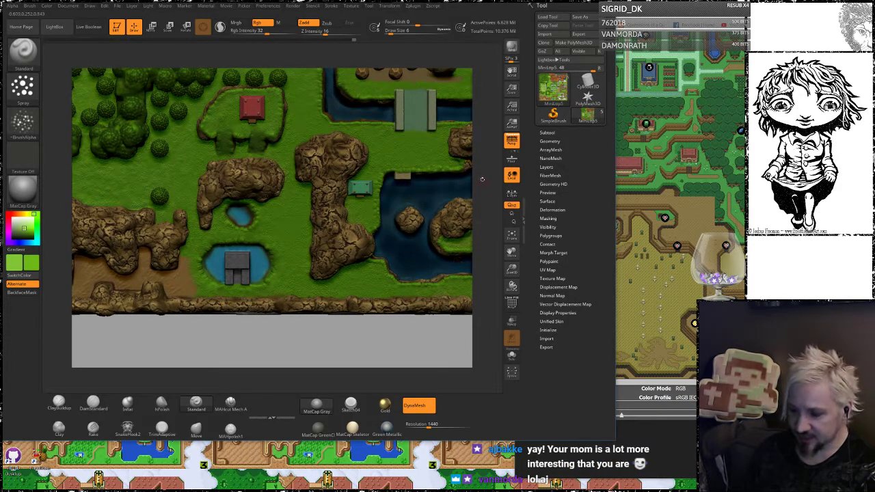
{"action": "left_click_drag", "start_coordinate": [482, 180], "coordinate": [428, 252], "text": "alt"}
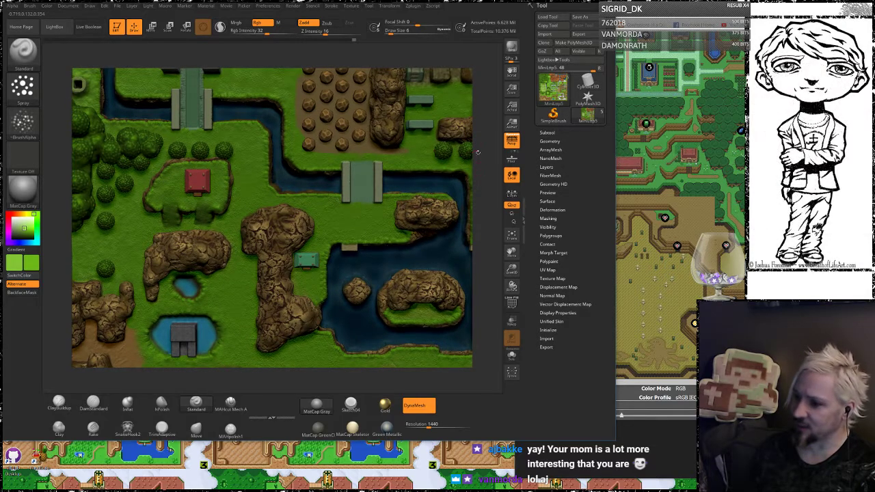
{"action": "left_click_drag", "start_coordinate": [479, 134], "coordinate": [396, 220], "text": "alt"}
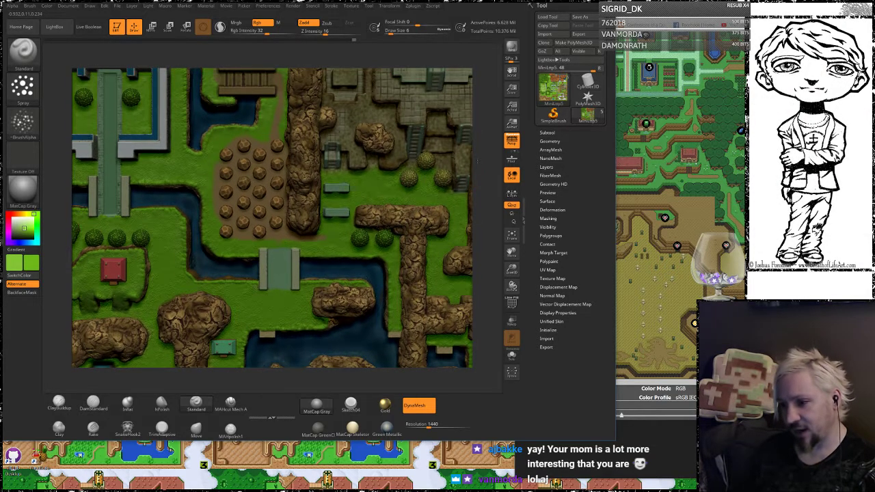
{"action": "left_click_drag", "start_coordinate": [477, 162], "coordinate": [502, 210], "text": "alt"}
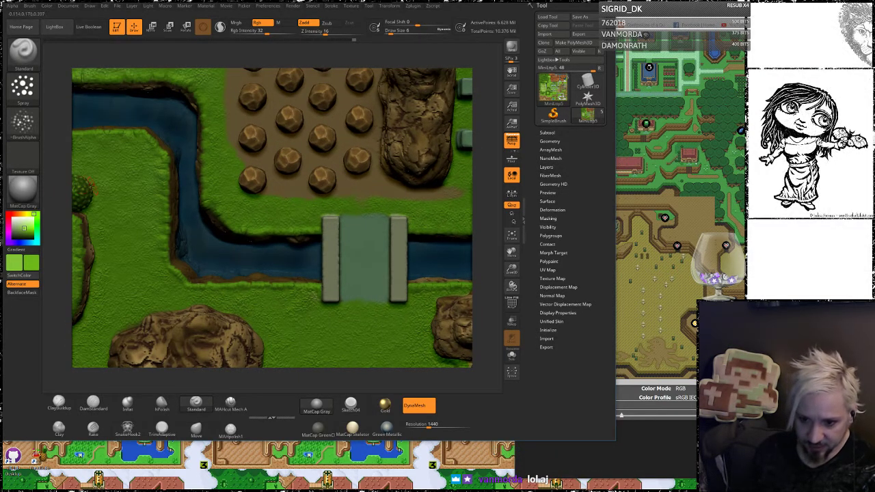
{"action": "left_click_drag", "start_coordinate": [61, 175], "coordinate": [327, 180], "text": "alt"}
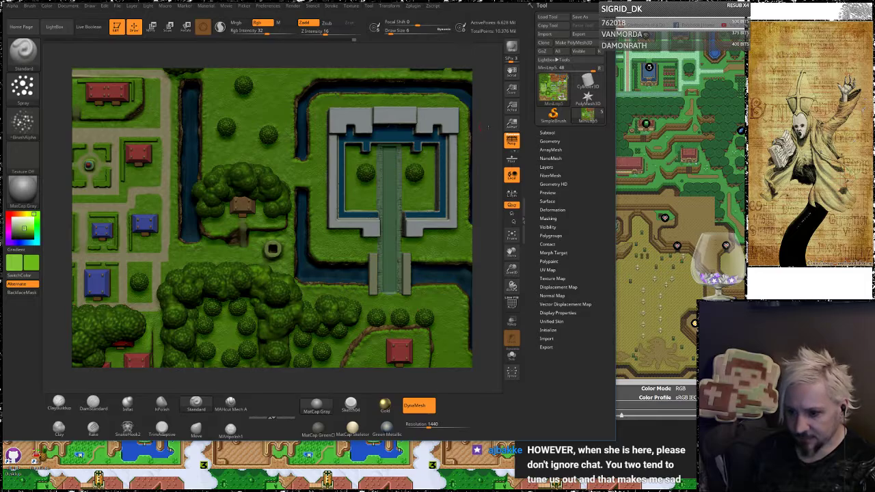
{"action": "left_click_drag", "start_coordinate": [488, 126], "coordinate": [479, 160]}
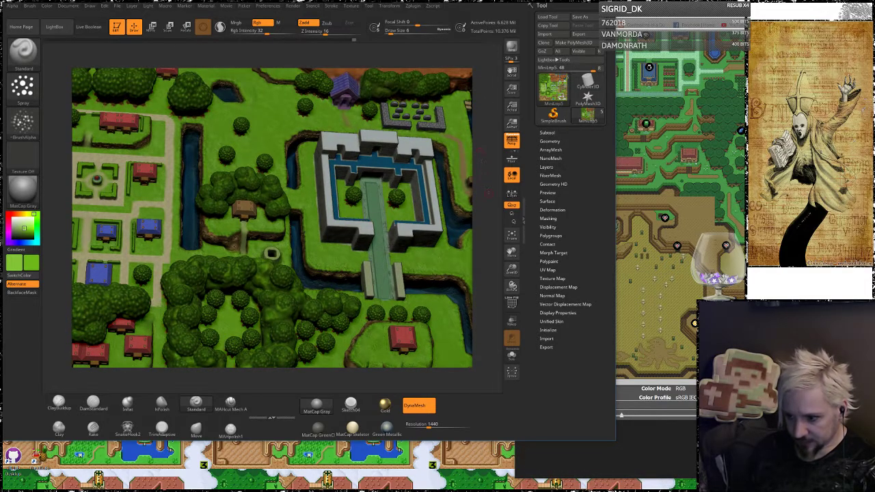
{"action": "left_click_drag", "start_coordinate": [488, 193], "coordinate": [403, 203], "text": "alt"}
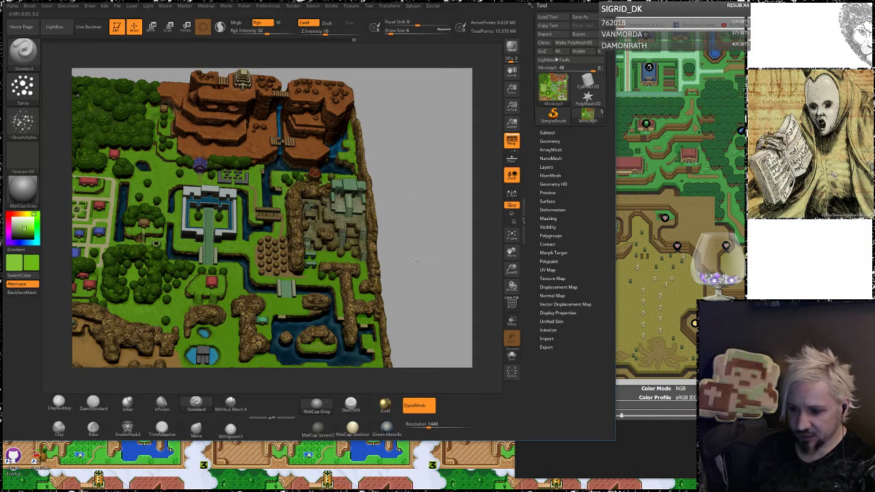
{"action": "left_click_drag", "start_coordinate": [415, 260], "coordinate": [427, 187]}
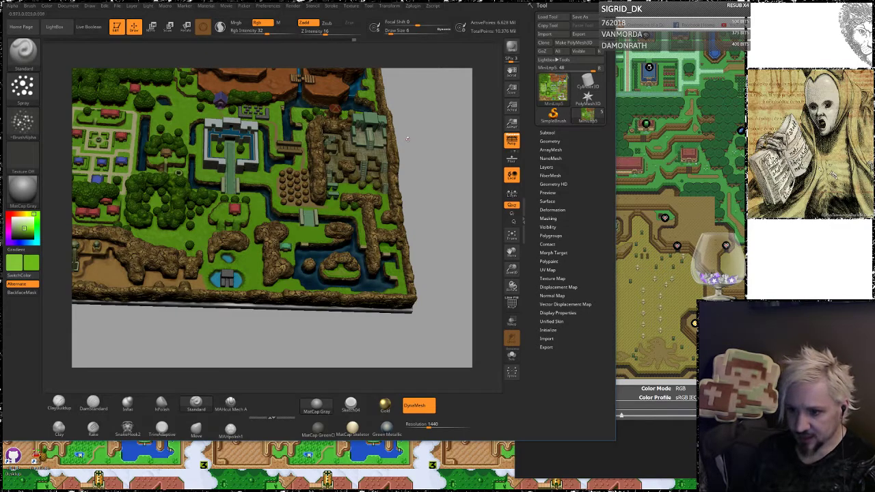
{"action": "left_click_drag", "start_coordinate": [428, 175], "coordinate": [432, 191]}
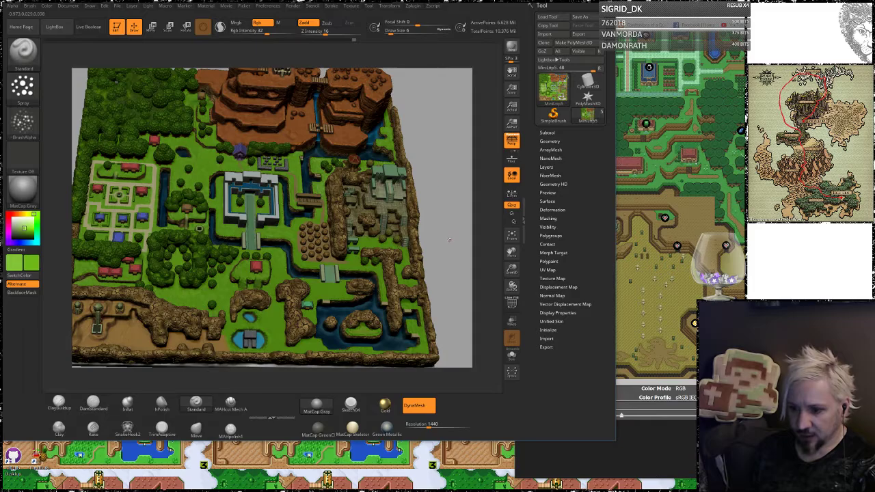
Spray the fine texture onto the grass around the teal-roofed house and the tall rock south of the stone bridge
{"action": "mouse_move", "coordinate": [449, 239]}
{"action": "left_mouse_down"}
{"action": "mouse_move", "coordinate": [449, 195]}
{"action": "mouse_move", "coordinate": [469, 207]}
{"action": "left_mouse_up"}
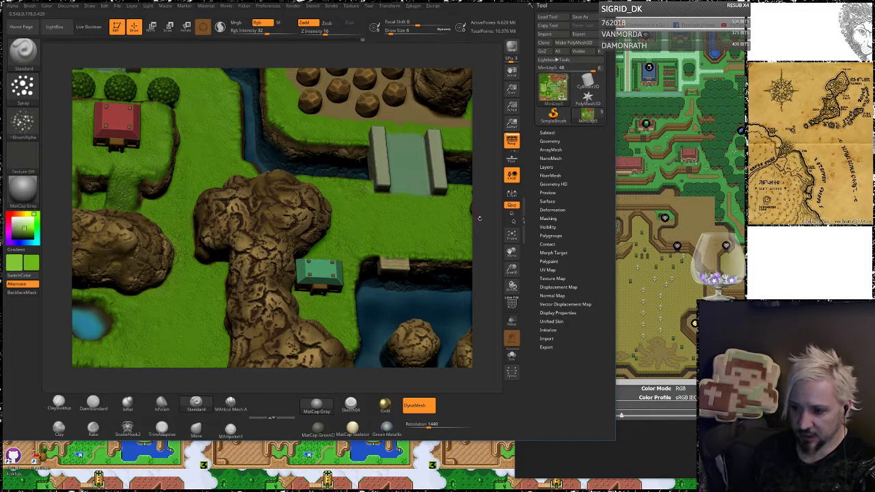
{"action": "left_click_drag", "start_coordinate": [479, 218], "coordinate": [206, 231]}
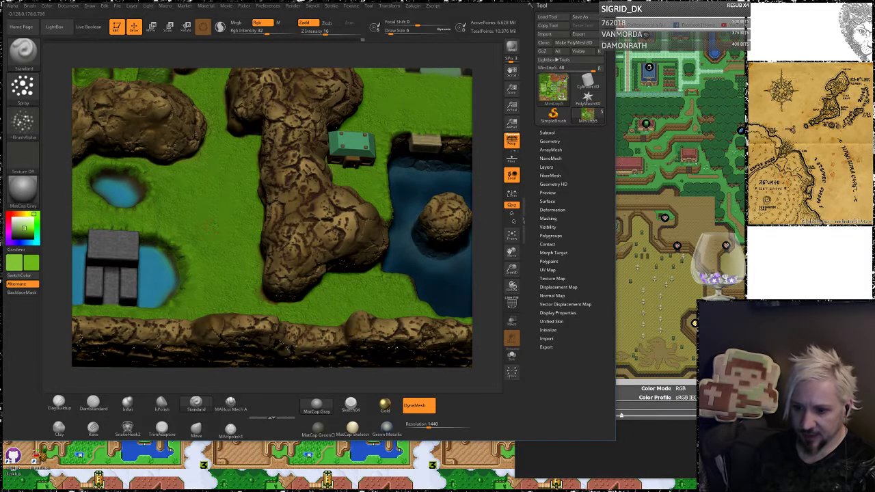
{"action": "left_click_drag", "start_coordinate": [481, 162], "coordinate": [458, 198]}
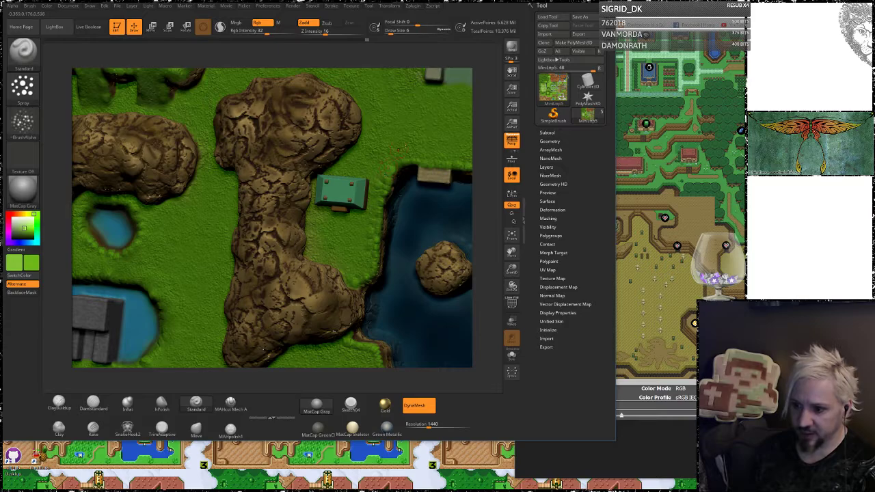
{"action": "left_click_drag", "start_coordinate": [474, 137], "coordinate": [422, 215], "text": "alt"}
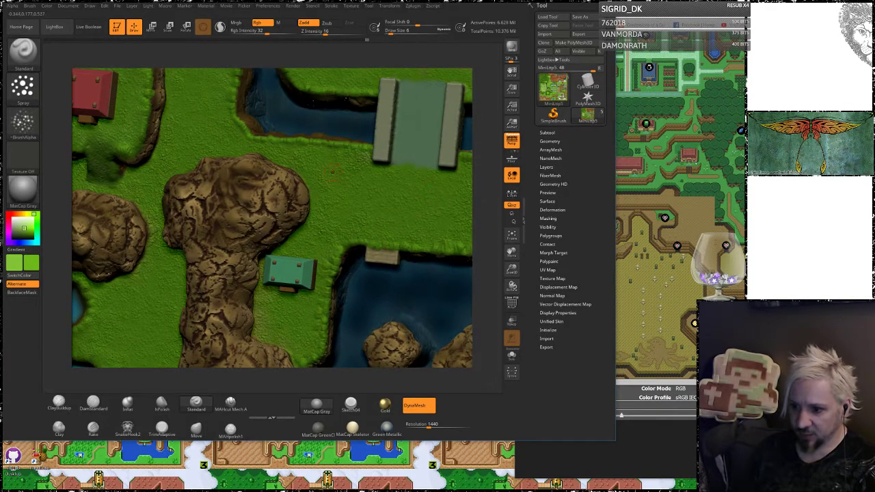
Examine the textured grass from the boulder field to the castle and check the complete map from tilted views
{"action": "right_click_drag", "start_coordinate": [482, 110], "coordinate": [454, 322], "text": "alt"}
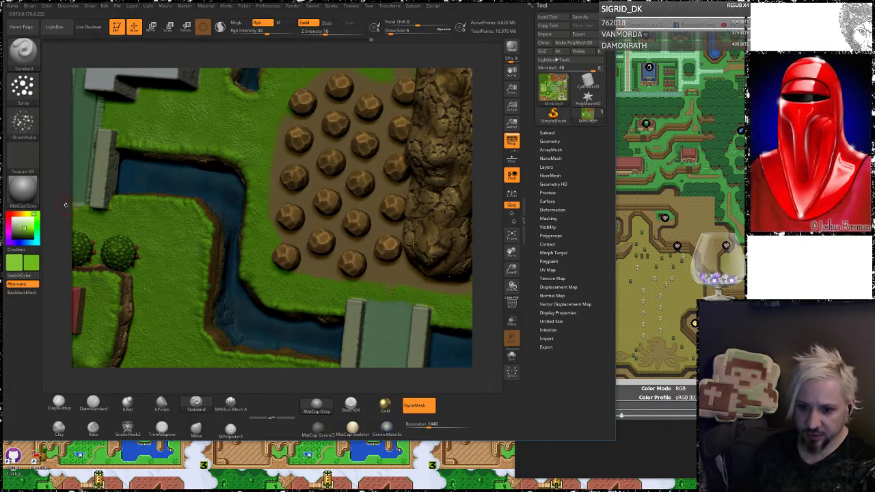
{"action": "left_click_drag", "start_coordinate": [64, 203], "coordinate": [185, 237], "text": "alt"}
{"action": "right_click_drag", "start_coordinate": [149, 190], "coordinate": [268, 198], "text": "alt"}
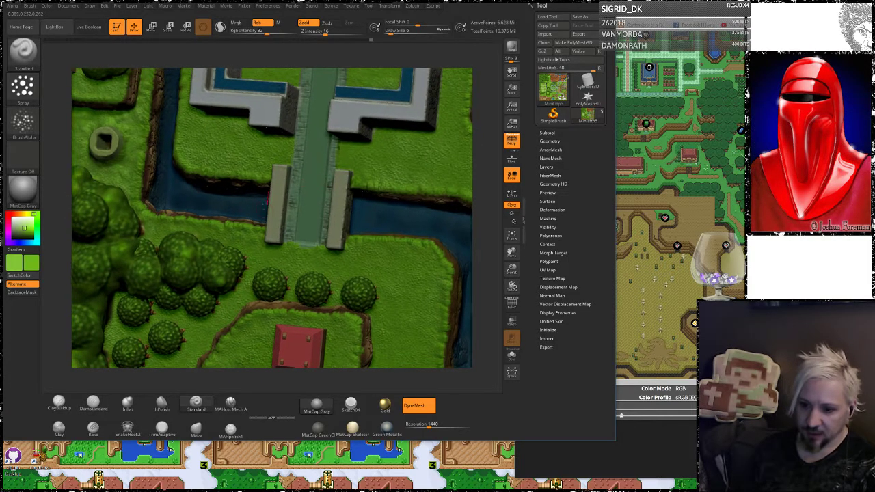
{"action": "right_click_drag", "start_coordinate": [484, 133], "coordinate": [321, 27], "text": "ctrl"}
{"action": "right_click_drag", "start_coordinate": [321, 27], "coordinate": [473, 109], "text": "alt"}
{"action": "left_click_drag", "start_coordinate": [484, 157], "coordinate": [483, 86]}
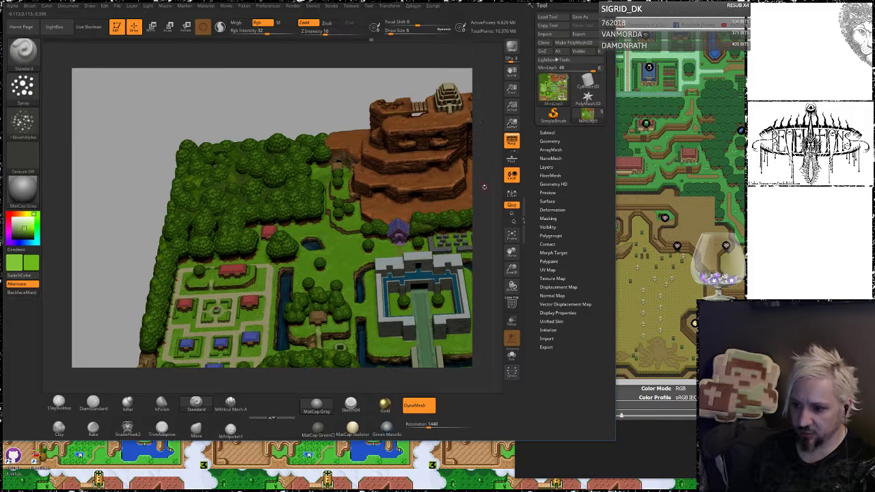
{"action": "left_click_drag", "start_coordinate": [482, 185], "coordinate": [424, 173], "text": "alt"}
{"action": "right_click_drag", "start_coordinate": [482, 106], "coordinate": [430, 168]}
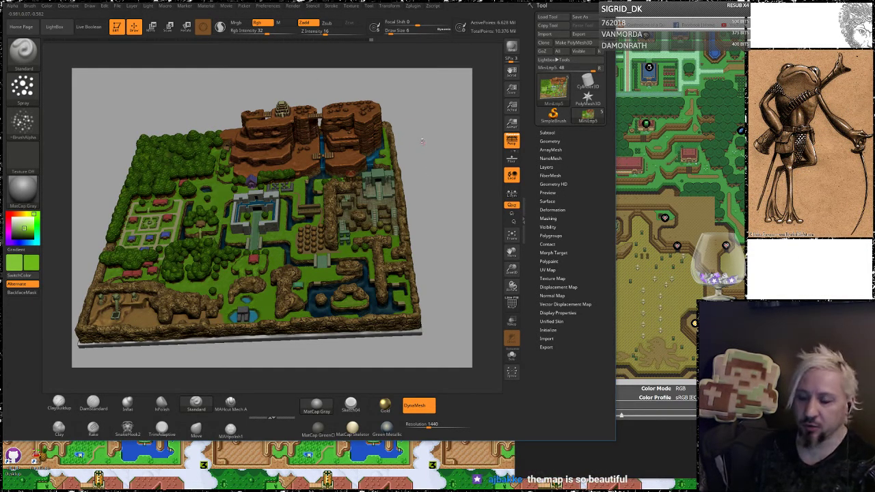
{"action": "left_click_drag", "start_coordinate": [425, 150], "coordinate": [482, 155]}
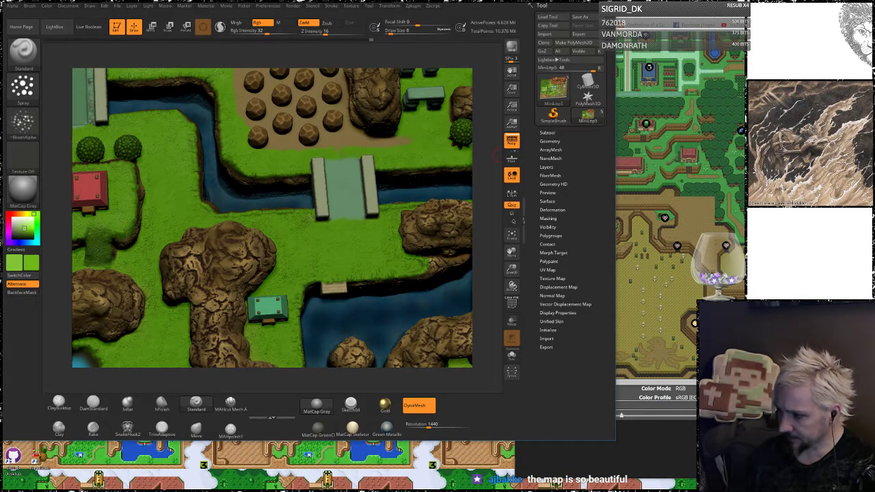
Switch to the browser's reference map and enlarge the village area
{"action": "left_click", "coordinate": [673, 205]}
{"action": "scroll", "coordinate": [673, 206], "scroll_direction": "up", "scroll_amount": 3}
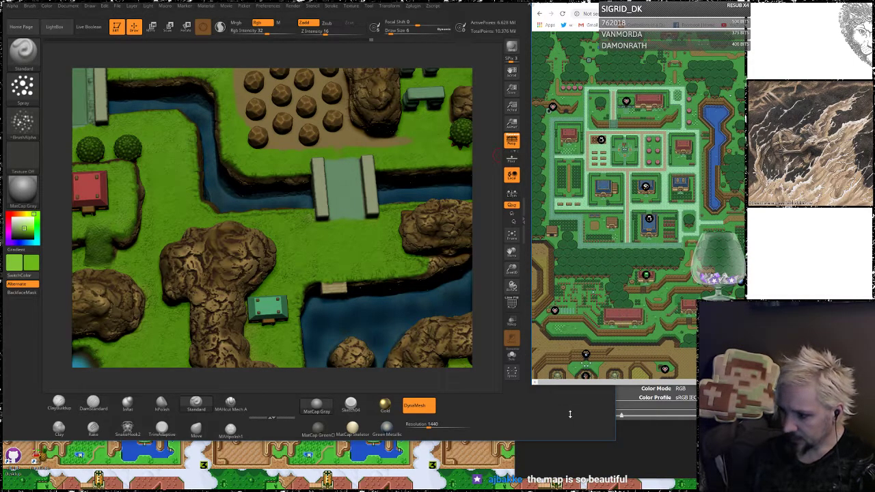
Zoom the browser's reference map back out to show the castle and desert, and return to the ZBrush sculpt
{"action": "left_click_drag", "start_coordinate": [643, 383], "coordinate": [806, 382]}
{"action": "left_click", "coordinate": [667, 148]}
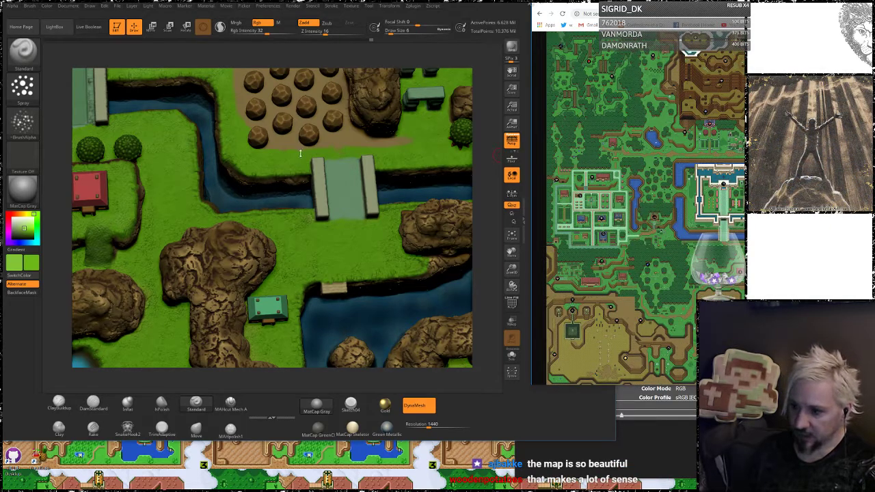
{"action": "left_click", "coordinate": [484, 132]}
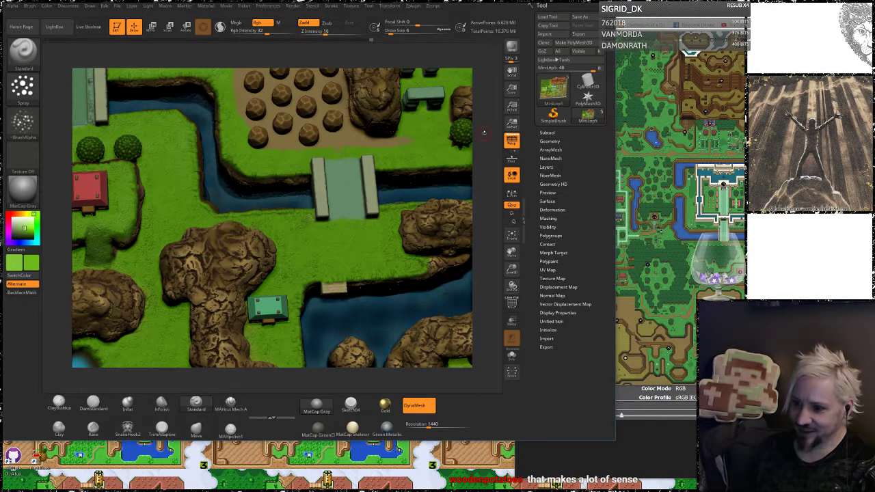
Examine the textured grass around the stone bridge and boulder field from top and tilted views
{"action": "mouse_move", "coordinate": [488, 113]}
{"action": "left_mouse_down"}
{"action": "mouse_move", "coordinate": [486, 130]}
{"action": "mouse_move", "coordinate": [403, 183]}
{"action": "left_mouse_up"}
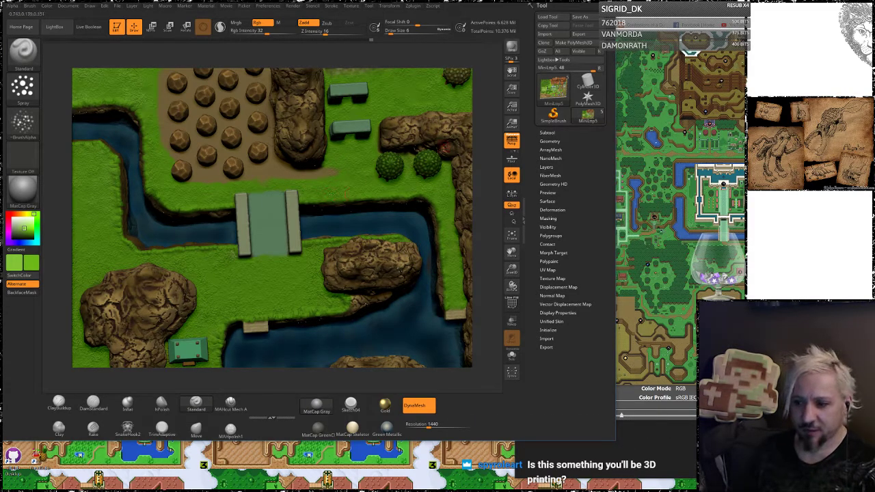
{"action": "left_click_drag", "start_coordinate": [486, 147], "coordinate": [475, 138]}
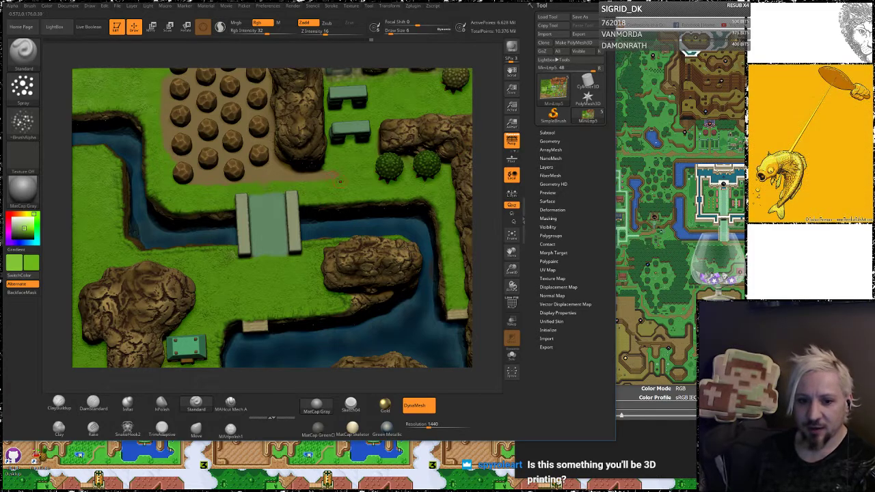
{"action": "left_click_drag", "start_coordinate": [485, 145], "coordinate": [354, 166]}
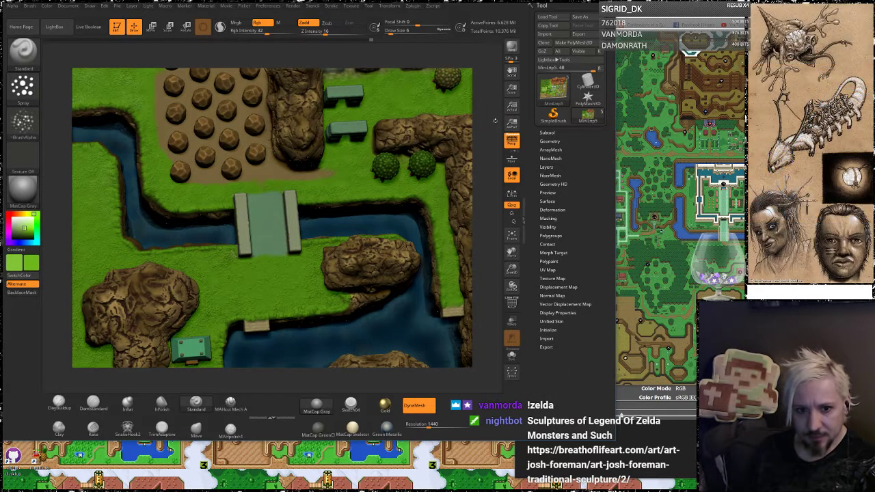
{"action": "left_click_drag", "start_coordinate": [501, 116], "coordinate": [485, 137]}
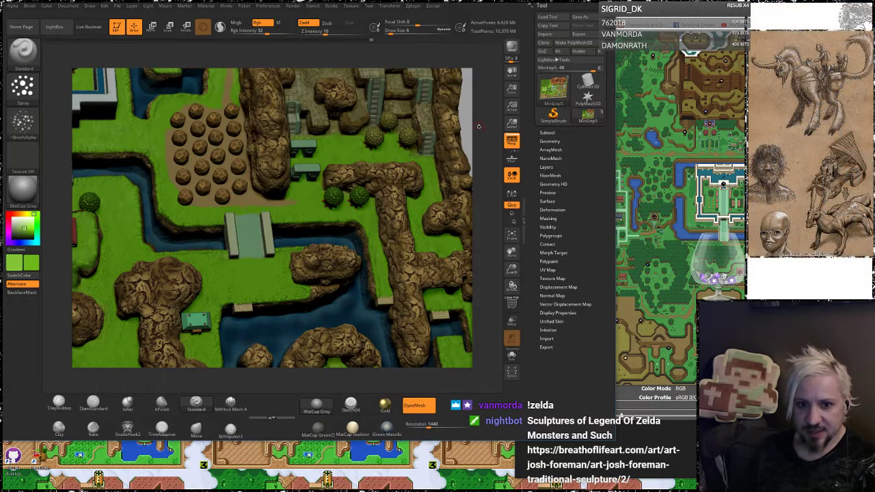
{"action": "left_click_drag", "start_coordinate": [491, 144], "coordinate": [489, 176]}
Pick a brown paint colour, isolate the ground from the boulders and trees, and set Rgb Intensity to 100
{"action": "left_click_drag", "start_coordinate": [335, 148], "coordinate": [490, 234], "text": "alt"}
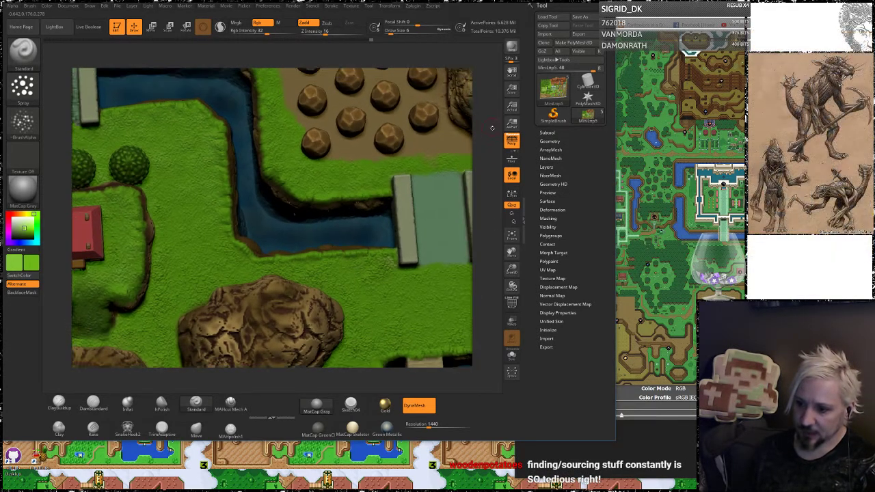
{"action": "left_click_drag", "start_coordinate": [480, 171], "coordinate": [465, 254], "text": "alt"}
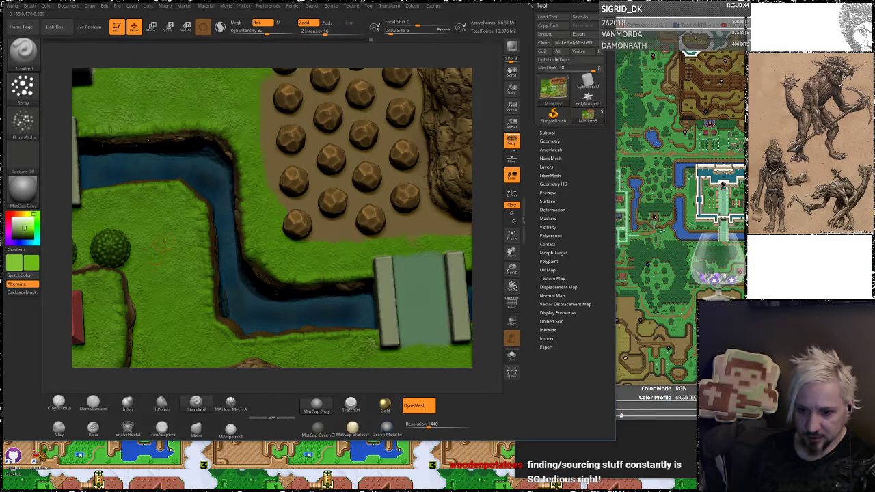
{"action": "left_click_drag", "start_coordinate": [31, 263], "coordinate": [278, 166]}
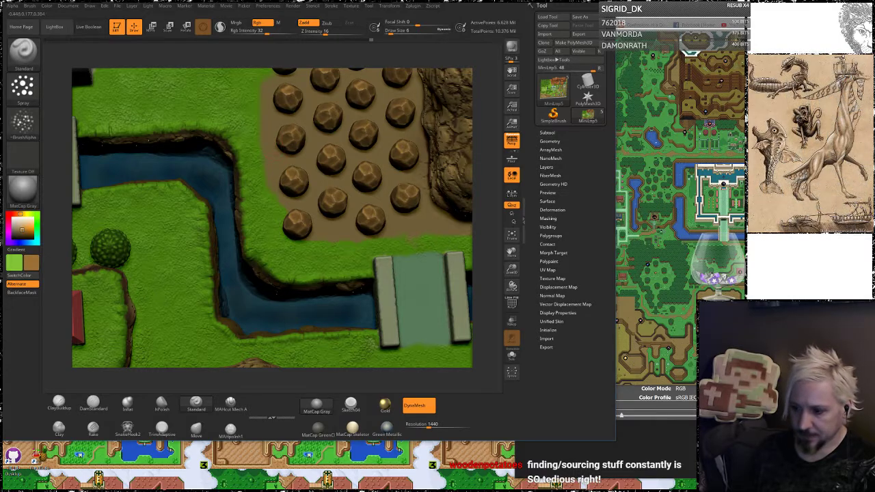
{"action": "left_click", "coordinate": [511, 354]}
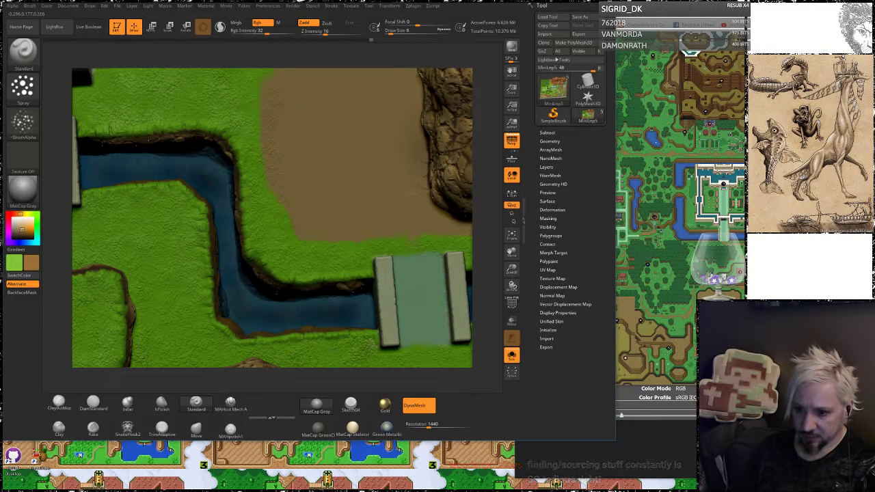
{"action": "left_click_drag", "start_coordinate": [271, 34], "coordinate": [302, 34]}
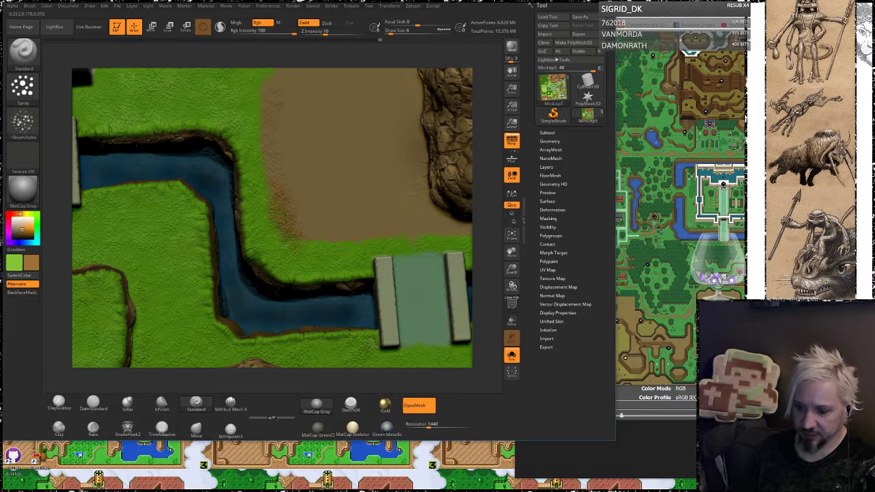
Spray brown texture onto the western half of the dirt patch and the path up to the wooden bridge
{"action": "mouse_move", "coordinate": [294, 227]}
{"action": "left_mouse_down"}
{"action": "mouse_move", "coordinate": [342, 235]}
{"action": "mouse_move", "coordinate": [318, 217]}
{"action": "left_mouse_up"}
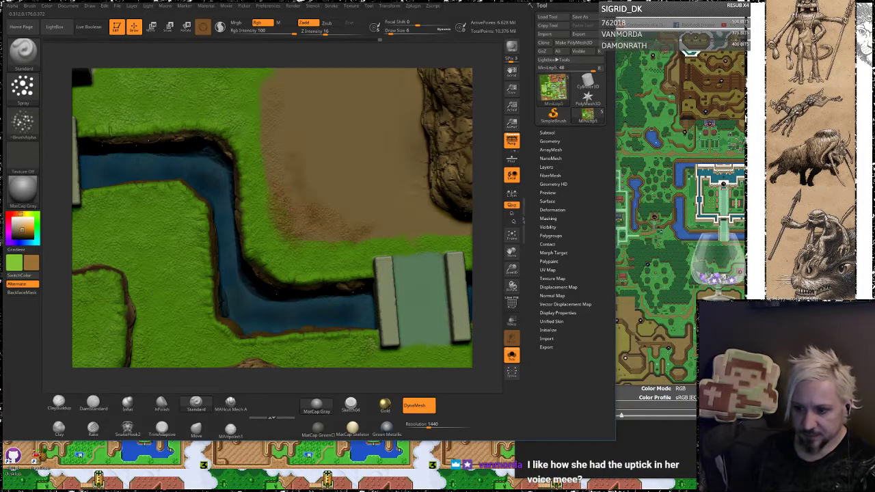
{"action": "mouse_move", "coordinate": [294, 169]}
{"action": "left_mouse_down"}
{"action": "mouse_move", "coordinate": [282, 152]}
{"action": "mouse_move", "coordinate": [276, 166]}
{"action": "left_mouse_up"}
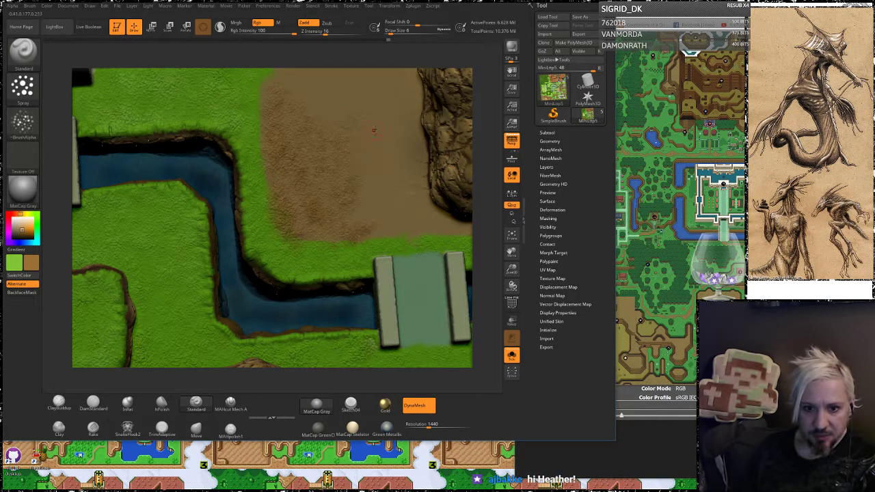
{"action": "left_click_drag", "start_coordinate": [481, 107], "coordinate": [473, 206], "text": "alt"}
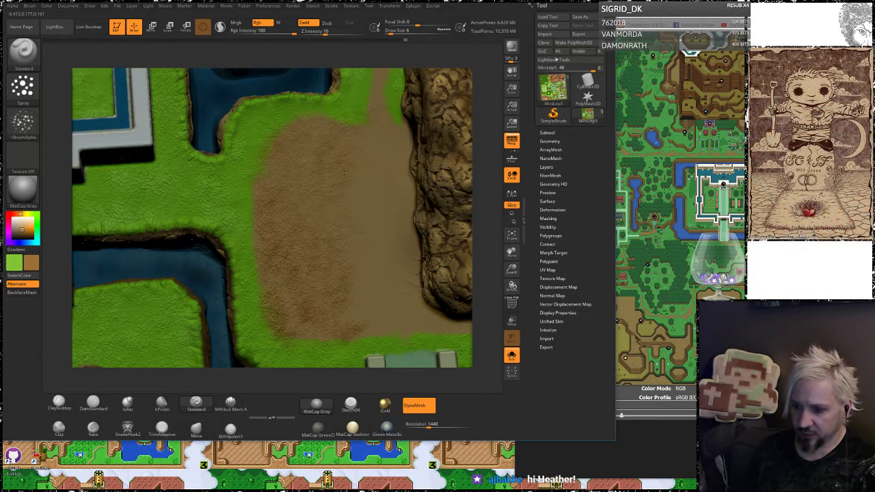
{"action": "left_click_drag", "start_coordinate": [485, 87], "coordinate": [350, 173]}
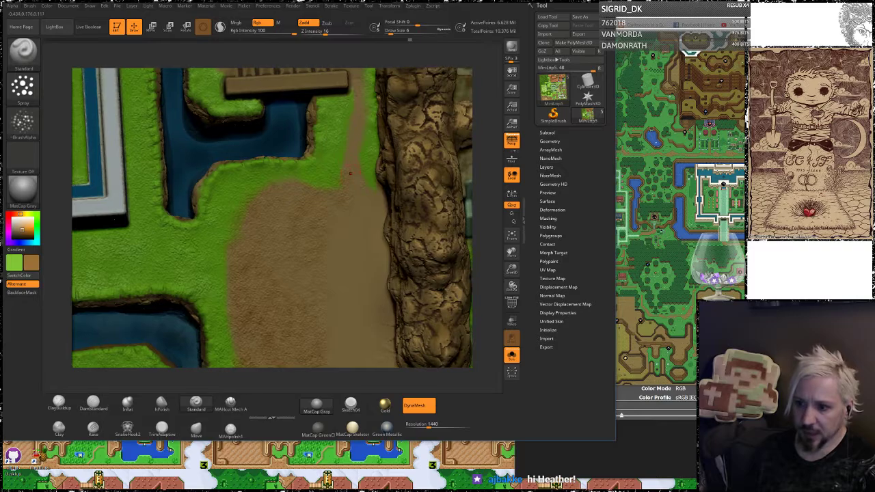
{"action": "left_click_drag", "start_coordinate": [360, 104], "coordinate": [354, 145]}
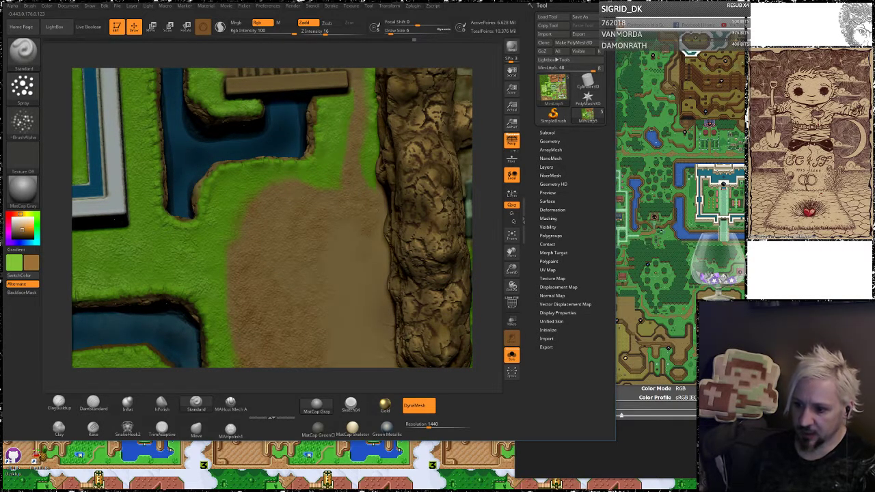
Spray brown texture over the remaining eastern dirt and the strip running south of the long rock
{"action": "left_click_drag", "start_coordinate": [478, 205], "coordinate": [470, 122], "text": "alt"}
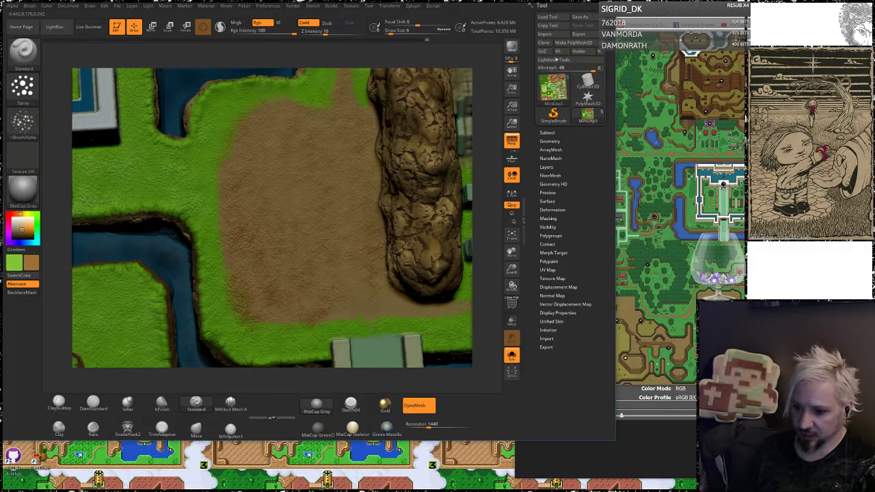
{"action": "left_click_drag", "start_coordinate": [486, 234], "coordinate": [385, 173], "text": "alt"}
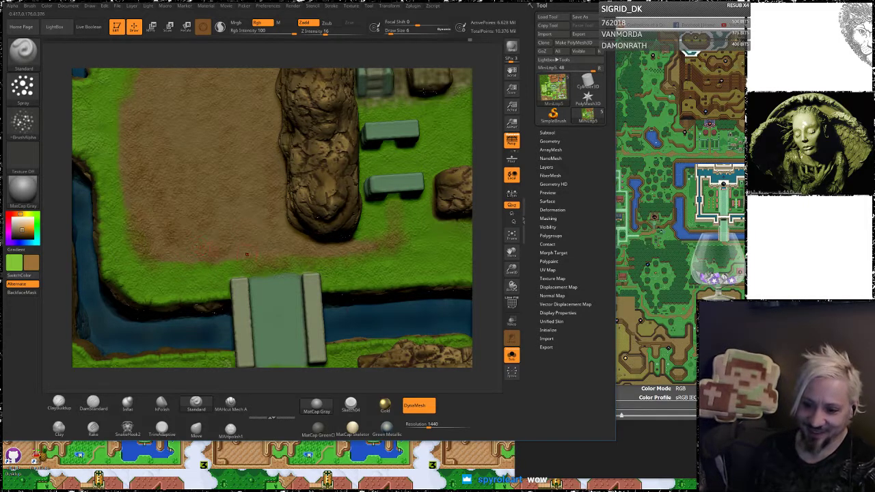
{"action": "key", "text": "shift"}
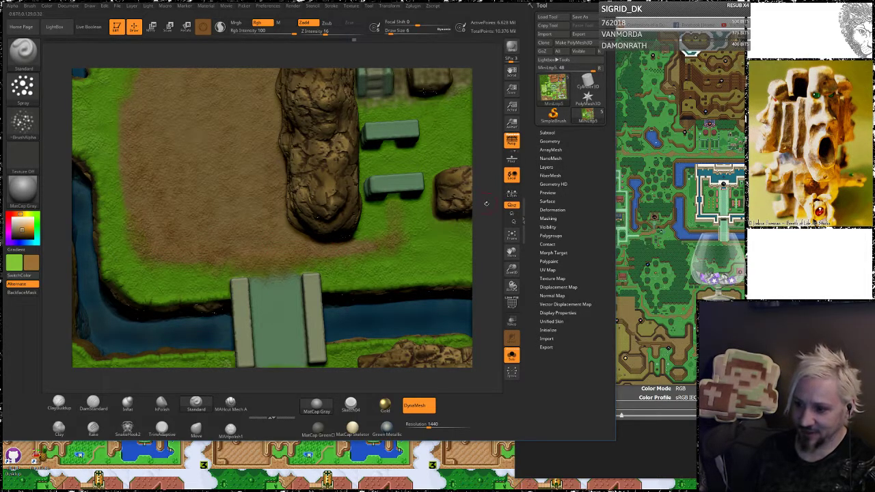
Examine the textured dirt patch within the whole map from tilted views
{"action": "left_click_drag", "start_coordinate": [487, 202], "coordinate": [439, 55]}
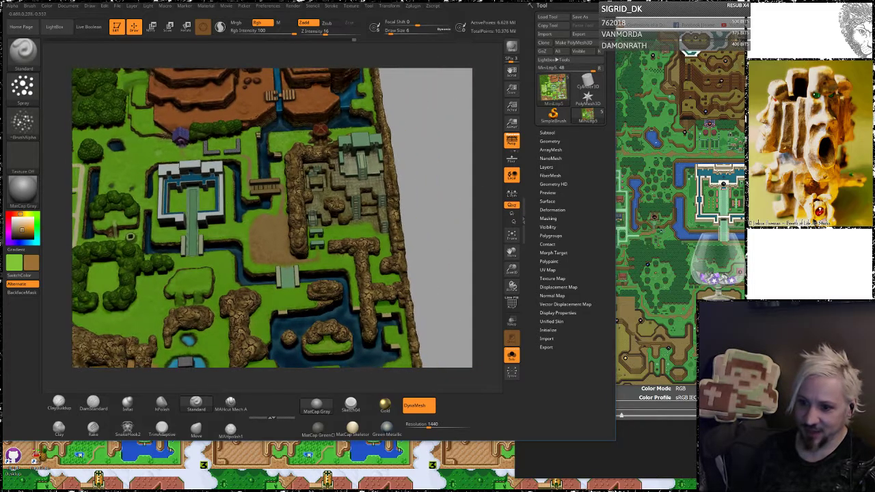
{"action": "left_click_drag", "start_coordinate": [435, 138], "coordinate": [436, 109]}
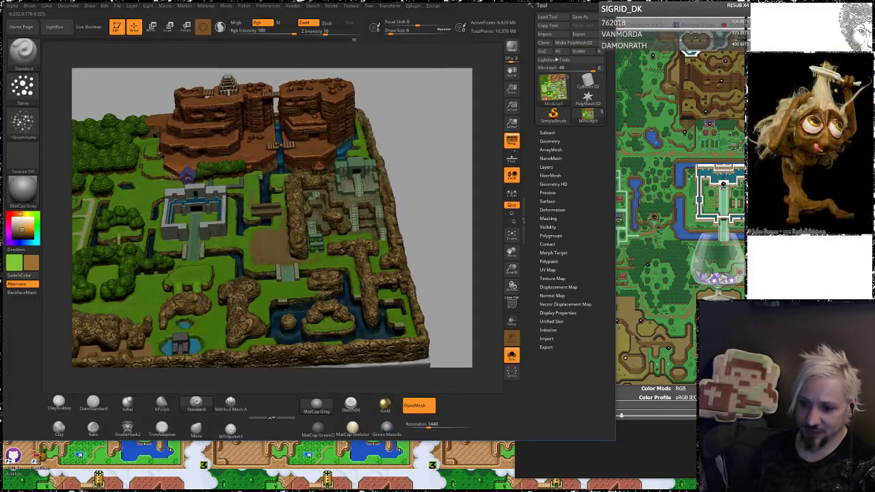
{"action": "left_click_drag", "start_coordinate": [399, 140], "coordinate": [438, 281]}
{"action": "right_click_drag", "start_coordinate": [417, 102], "coordinate": [338, 250]}
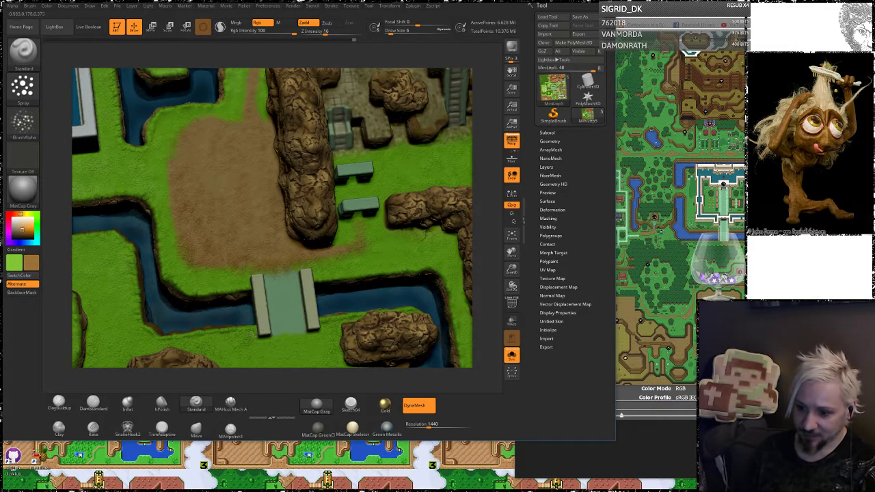
Refine the dirt patch by spraying more brown along its western and northern edges and near the teal steps
{"action": "key", "text": "shift"}
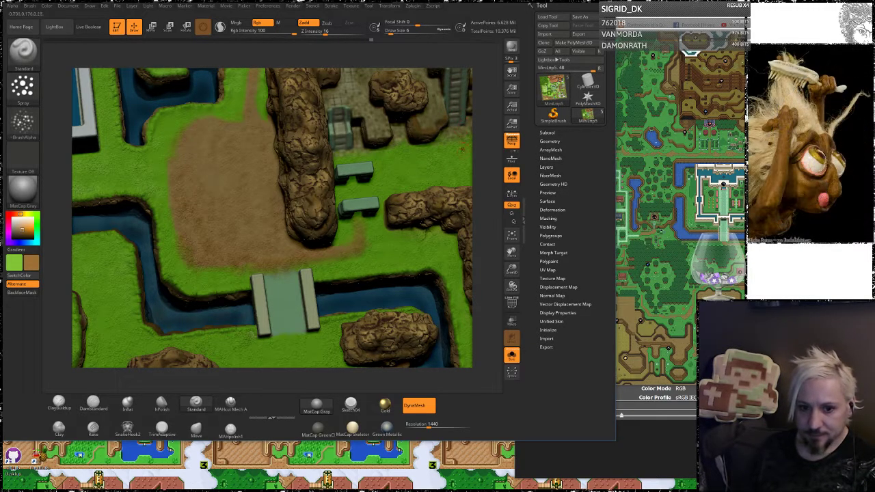
{"action": "mouse_move", "coordinate": [490, 125]}
{"action": "left_mouse_down"}
{"action": "mouse_move", "coordinate": [485, 141]}
{"action": "mouse_move", "coordinate": [477, 128]}
{"action": "left_mouse_up"}
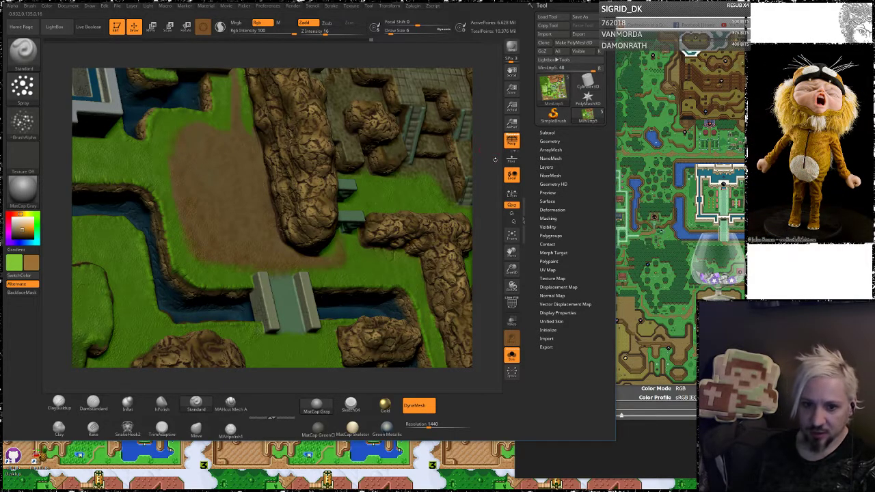
{"action": "left_click_drag", "start_coordinate": [495, 159], "coordinate": [492, 186]}
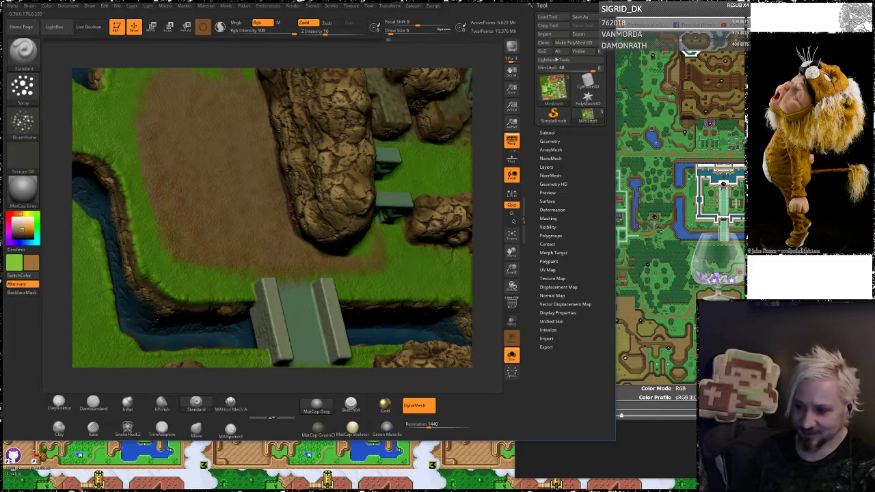
{"action": "left_click_drag", "start_coordinate": [58, 126], "coordinate": [69, 209], "text": "alt"}
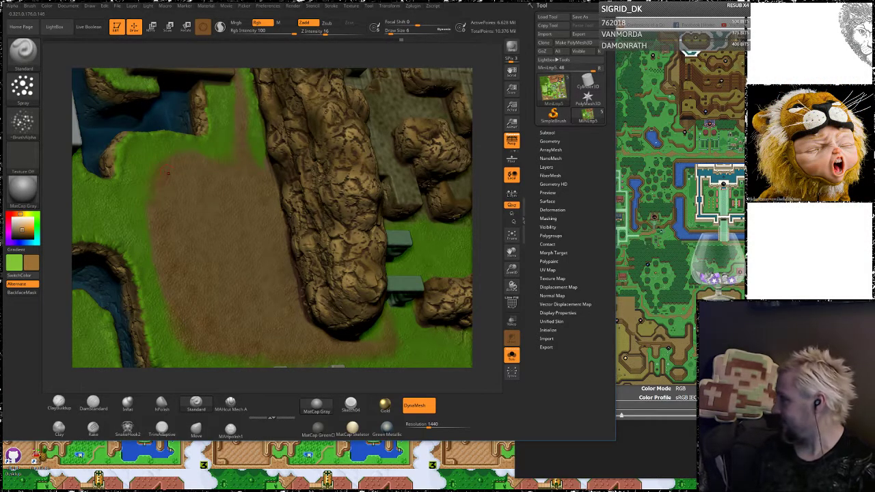
{"action": "mouse_move", "coordinate": [487, 158]}
{"action": "left_mouse_down"}
{"action": "mouse_move", "coordinate": [485, 168]}
{"action": "mouse_move", "coordinate": [592, 190]}
{"action": "left_mouse_up"}
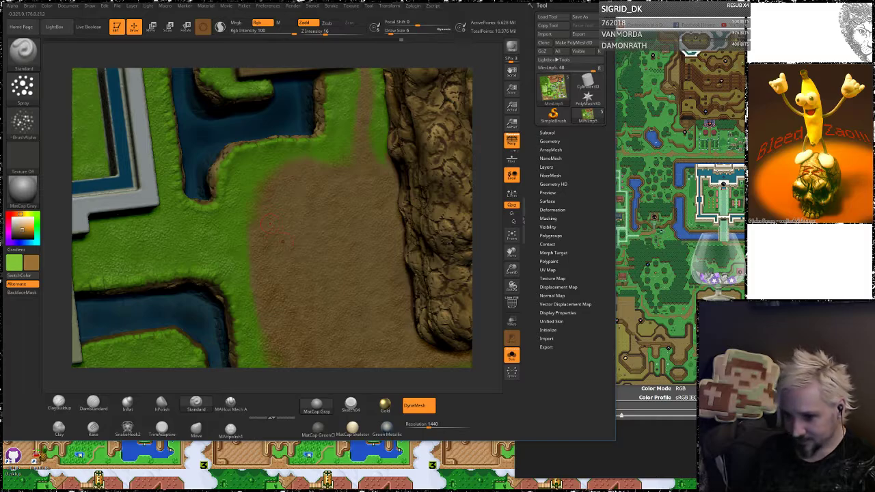
Show the hidden boulders and trees again and spray brown along the western and southern edges of the boulder field
{"action": "left_click", "coordinate": [512, 355]}
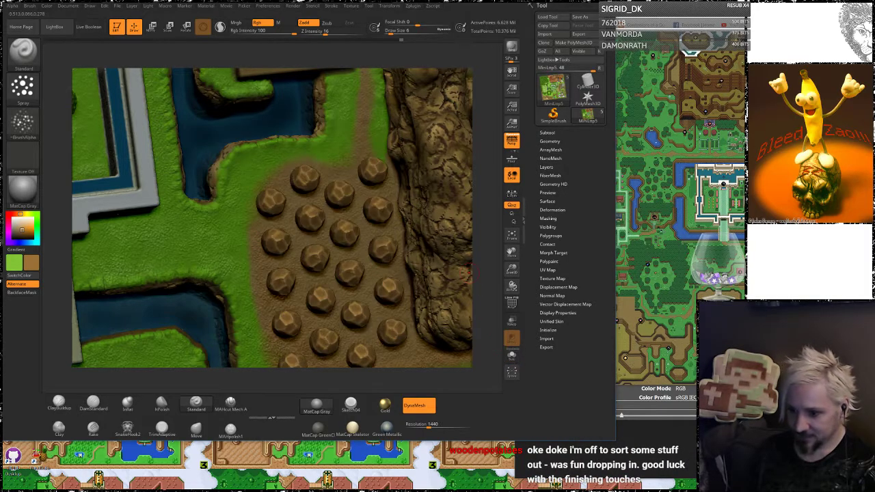
{"action": "left_click_drag", "start_coordinate": [490, 236], "coordinate": [482, 226]}
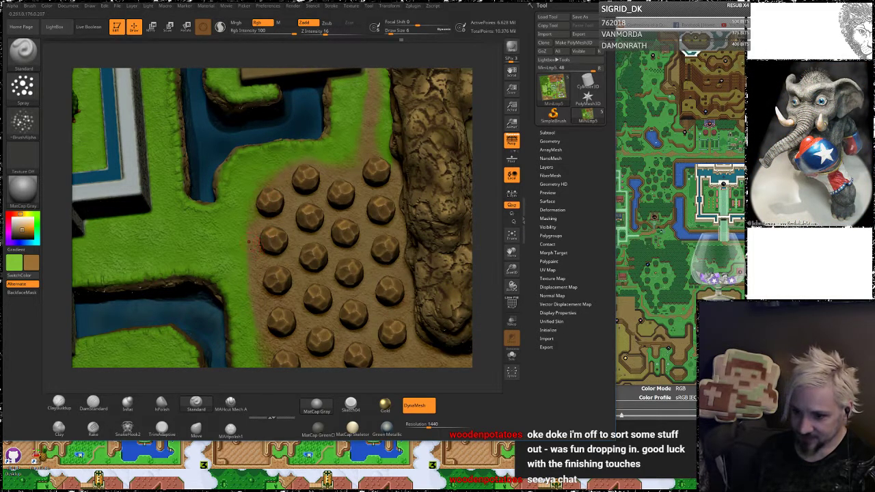
{"action": "key", "text": "shift"}
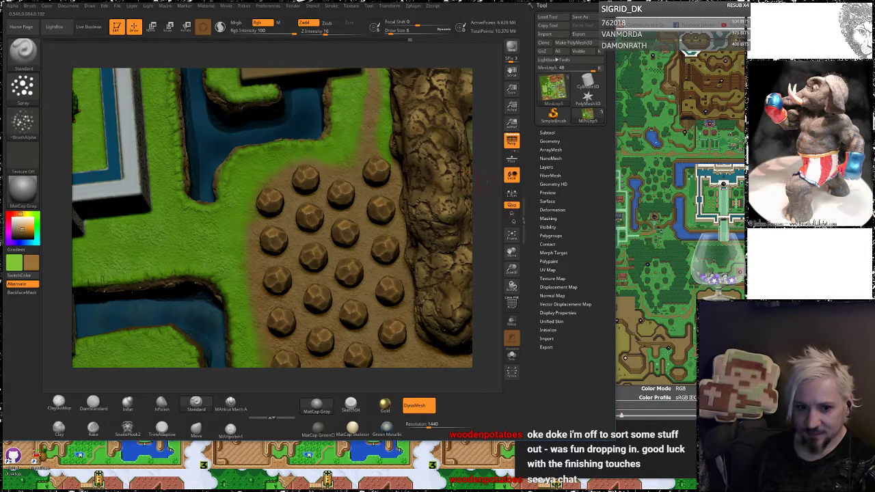
{"action": "mouse_move", "coordinate": [486, 179]}
{"action": "left_mouse_down", "text": "alt"}
{"action": "mouse_move", "coordinate": [482, 129]}
{"action": "mouse_move", "coordinate": [466, 129]}
{"action": "left_mouse_up", "text": "alt"}
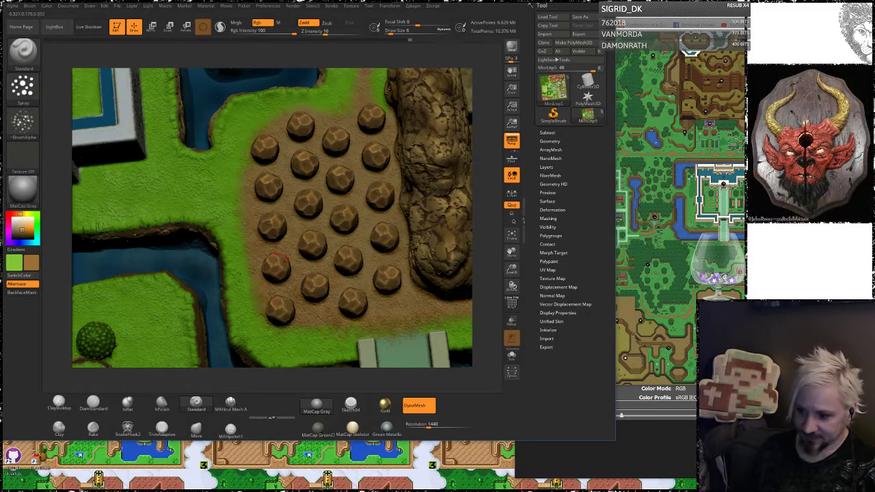
{"action": "left_click_drag", "start_coordinate": [486, 256], "coordinate": [491, 130]}
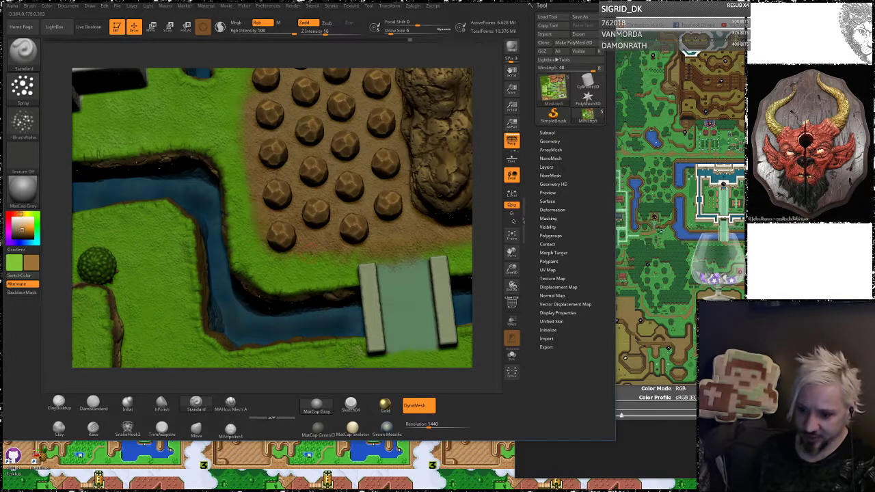
{"action": "key", "text": "shift"}
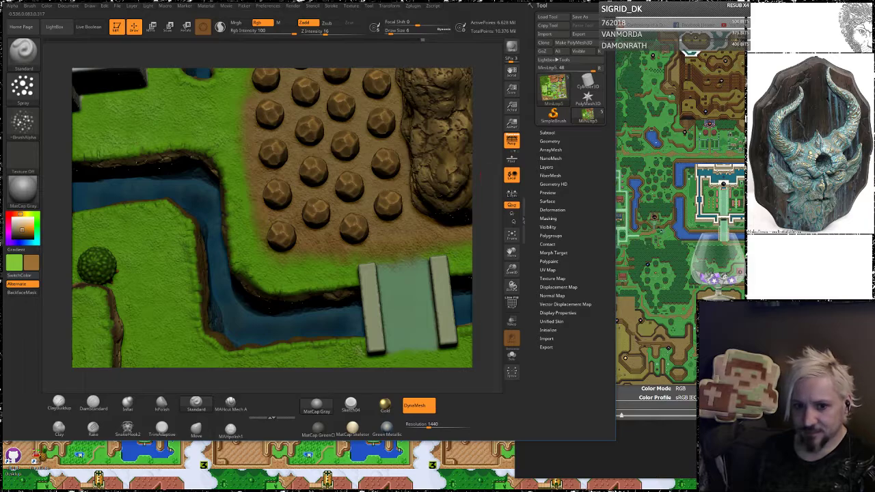
Spray a brown path from the wooden bridge's east end down to the boulder field, hiding the boulders to smooth and blend the join
{"action": "left_click_drag", "start_coordinate": [480, 176], "coordinate": [419, 202], "text": "alt"}
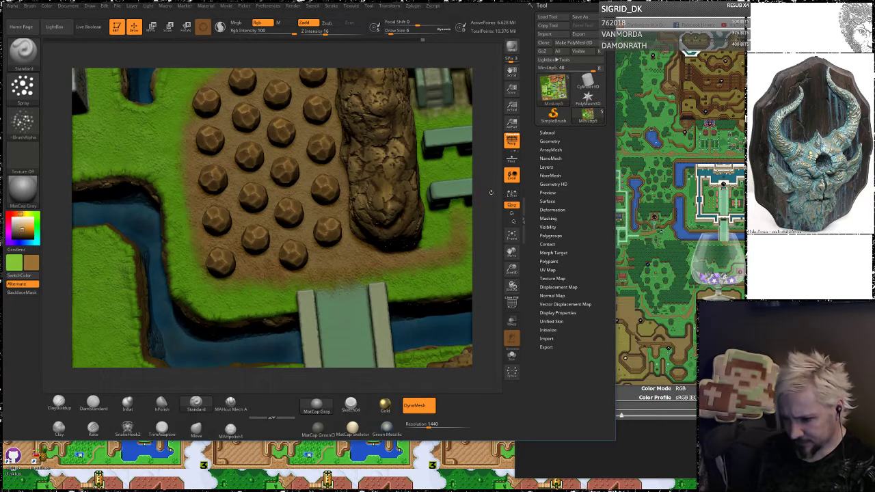
{"action": "mouse_move", "coordinate": [491, 193]}
{"action": "left_mouse_down"}
{"action": "mouse_move", "coordinate": [412, 214]}
{"action": "mouse_move", "coordinate": [454, 158]}
{"action": "mouse_move", "coordinate": [484, 169]}
{"action": "mouse_move", "coordinate": [484, 126]}
{"action": "mouse_move", "coordinate": [505, 349]}
{"action": "left_mouse_up"}
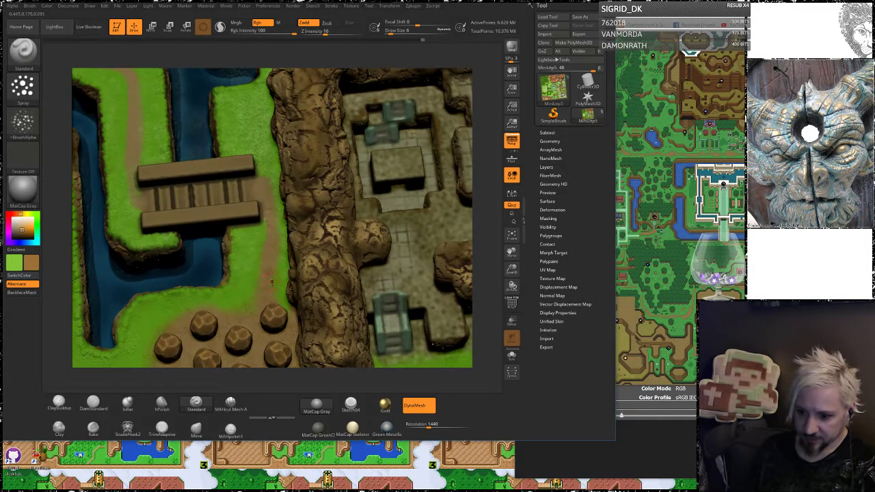
{"action": "key", "text": "shift"}
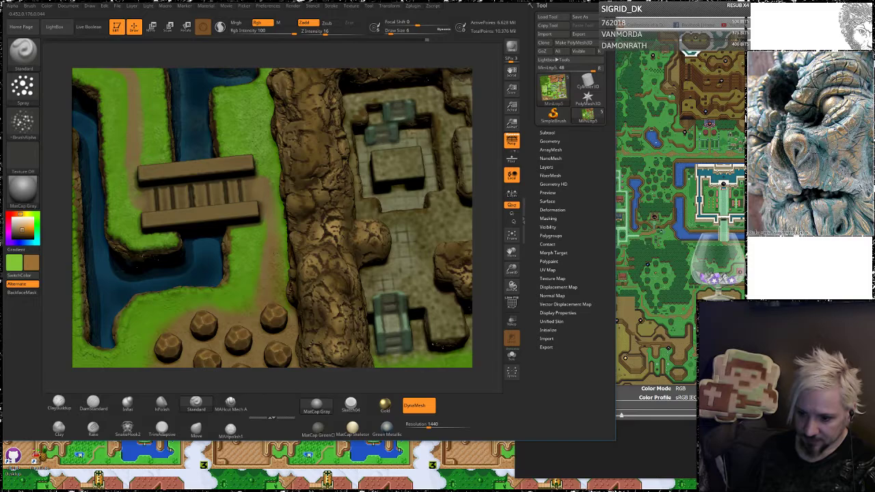
{"action": "key", "text": "shift"}
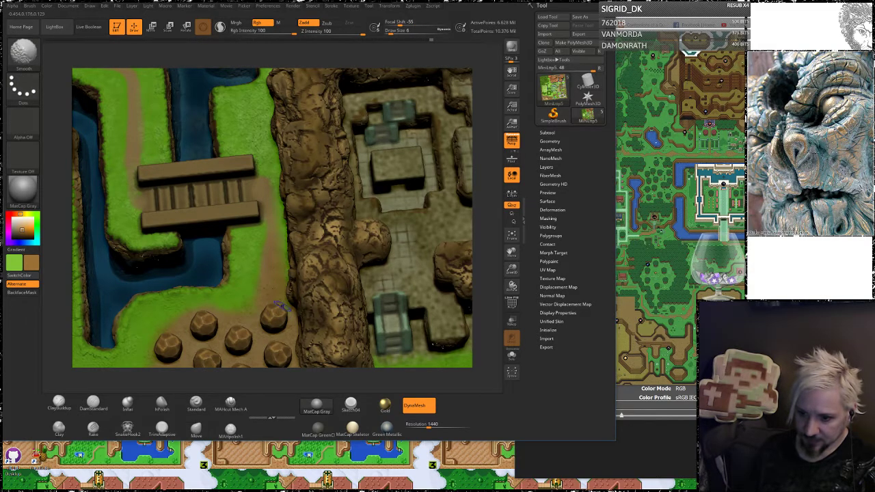
{"action": "left_click", "coordinate": [511, 356]}
{"action": "key", "text": "shift"}
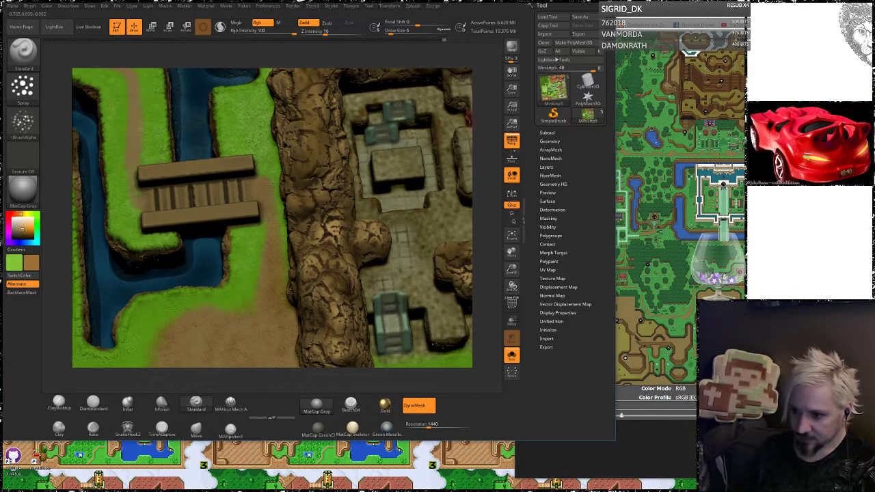
Set both paint colours to brown, spray a small dirt spot on the grass between the river and the rock wall, and smooth it
{"action": "left_click_drag", "start_coordinate": [490, 111], "coordinate": [505, 199]}
{"action": "key", "text": "shift"}
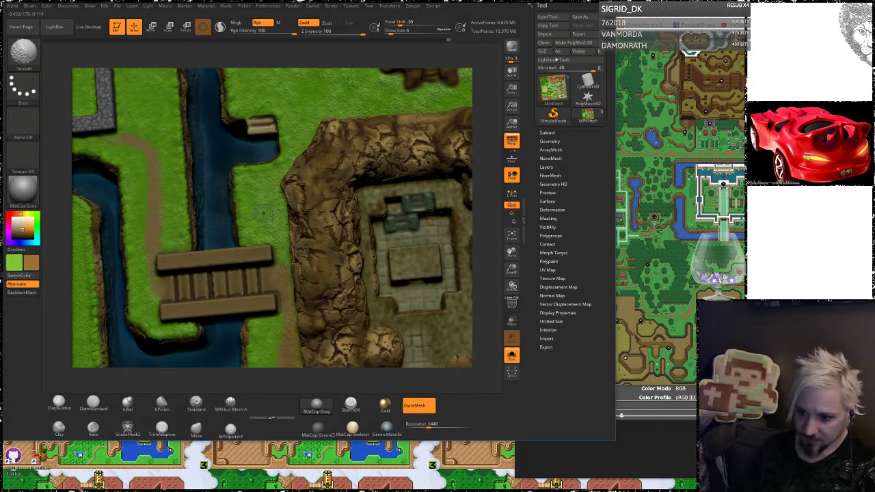
{"action": "left_click_drag", "start_coordinate": [261, 200], "coordinate": [262, 203]}
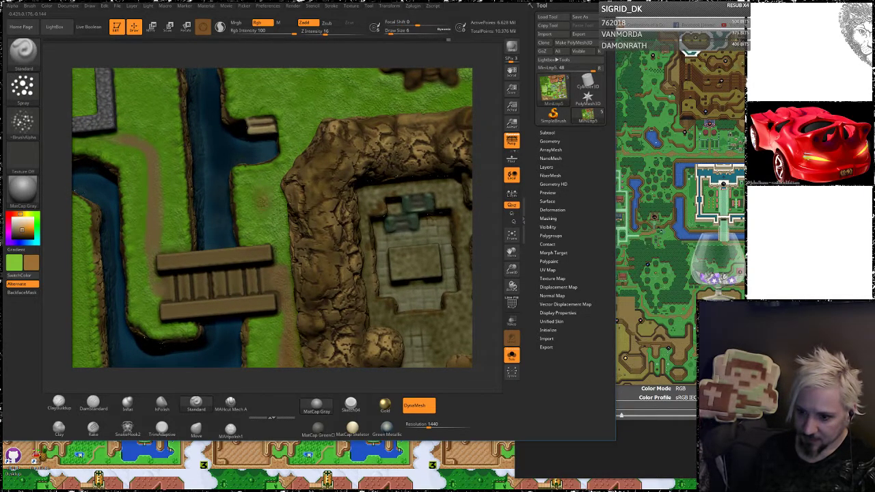
{"action": "key", "text": "shift"}
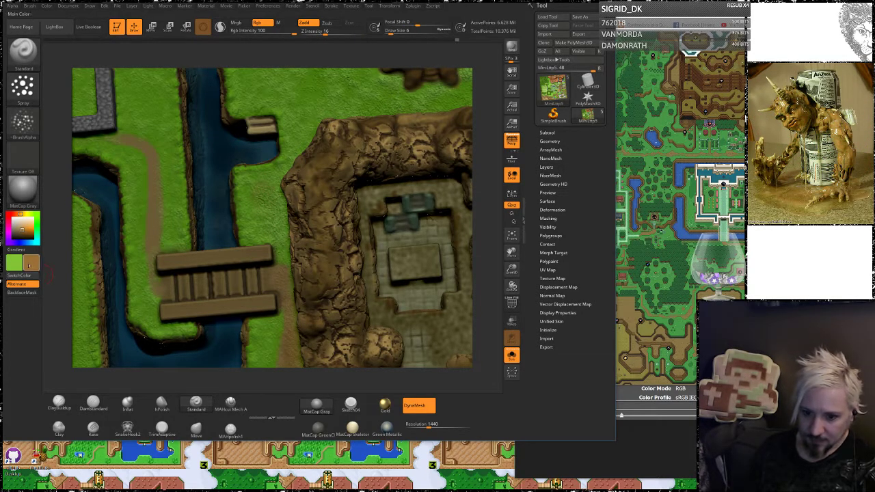
{"action": "mouse_move", "coordinate": [15, 264]}
{"action": "left_mouse_down"}
{"action": "mouse_move", "coordinate": [294, 210]}
{"action": "mouse_move", "coordinate": [268, 201]}
{"action": "mouse_move", "coordinate": [265, 213]}
{"action": "left_mouse_up"}
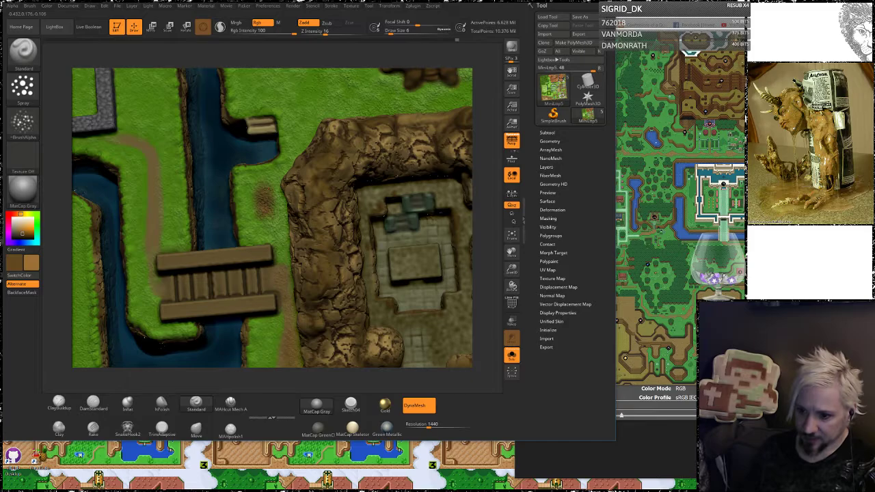
{"action": "key", "text": "shift"}
{"action": "left_click_drag", "start_coordinate": [271, 211], "coordinate": [263, 194], "text": "shift"}
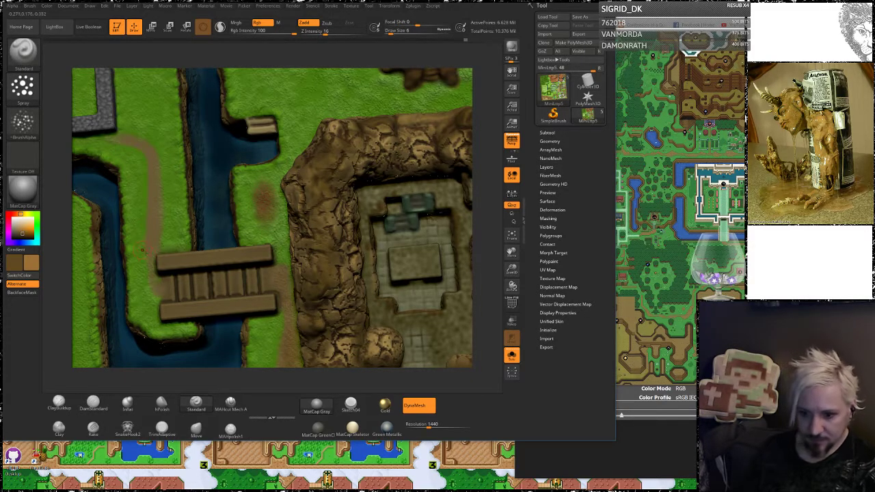
Smooth the brown path running north from the west end of the wooden bridge
{"action": "left_click_drag", "start_coordinate": [65, 232], "coordinate": [239, 214], "text": "alt"}
{"action": "left_click_drag", "start_coordinate": [488, 106], "coordinate": [484, 113], "text": "shift"}
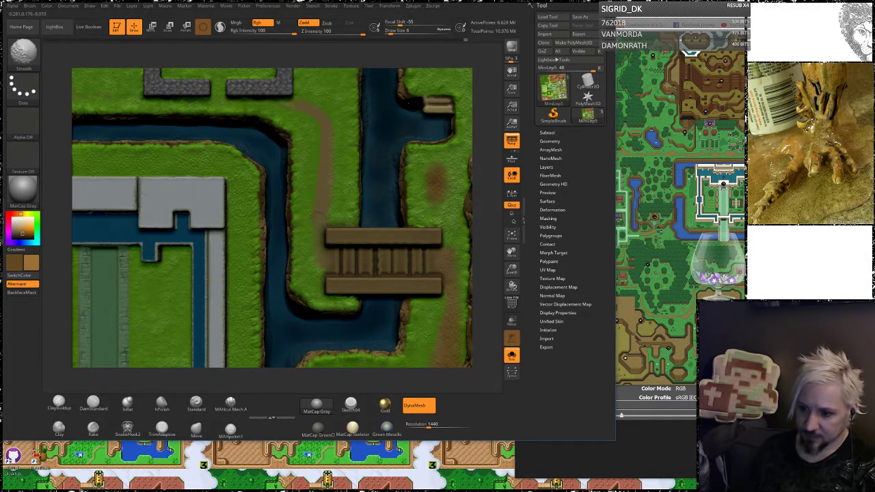
{"action": "left_click_drag", "start_coordinate": [321, 124], "coordinate": [325, 179], "text": "shift"}
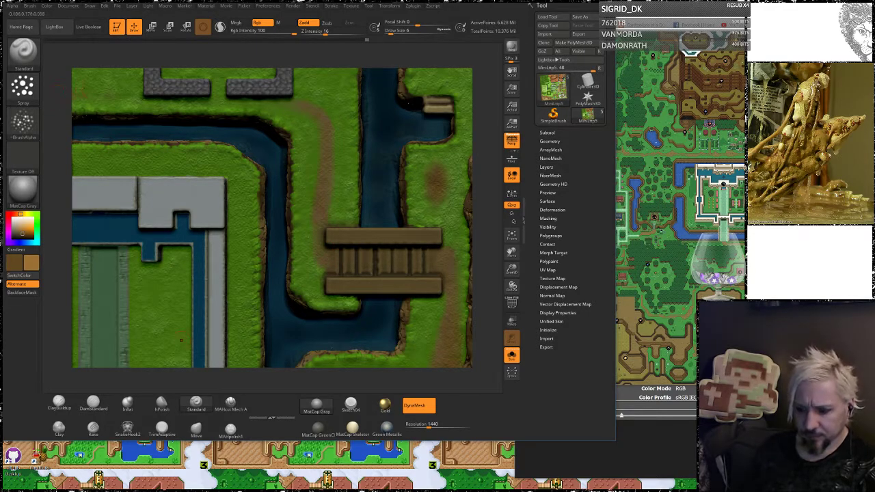
Set the Standard brush to colour only with the Dots stroke and Alpha 01, and paint a path along the castle moat's north bank
{"action": "left_click", "coordinate": [306, 23]}
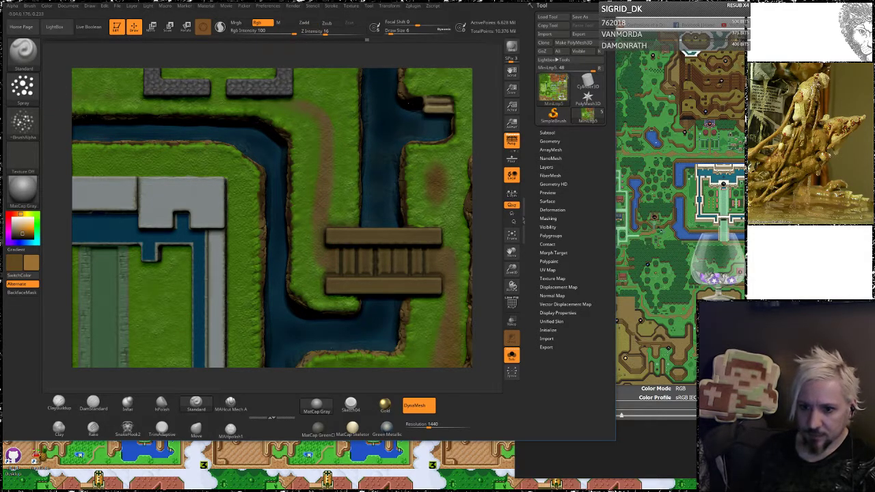
{"action": "left_click", "coordinate": [24, 86]}
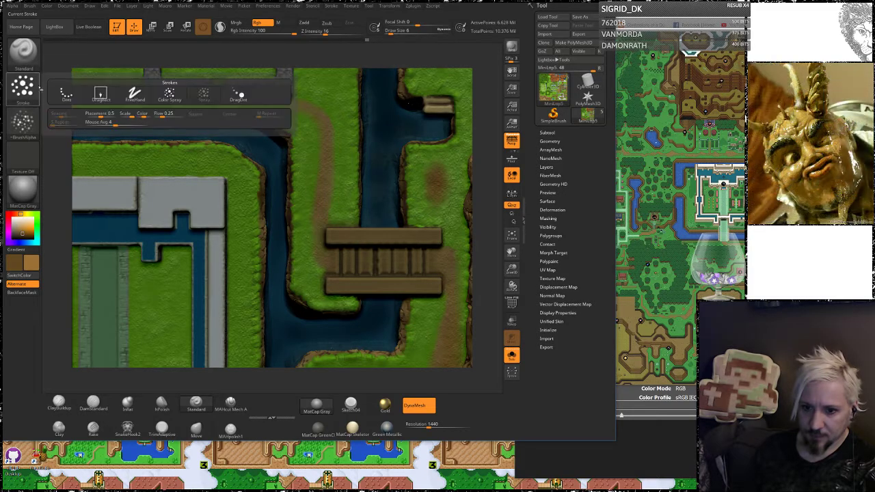
{"action": "left_click", "coordinate": [66, 94]}
{"action": "left_click", "coordinate": [23, 123]}
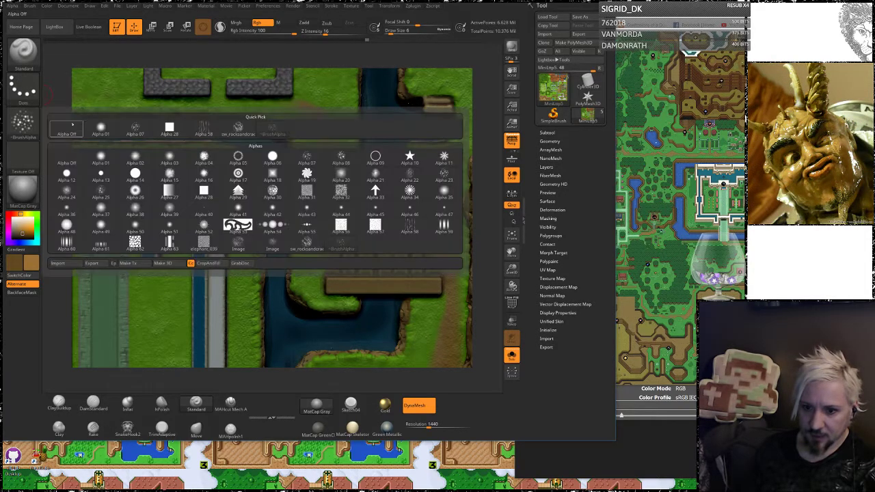
{"action": "left_click", "coordinate": [101, 128]}
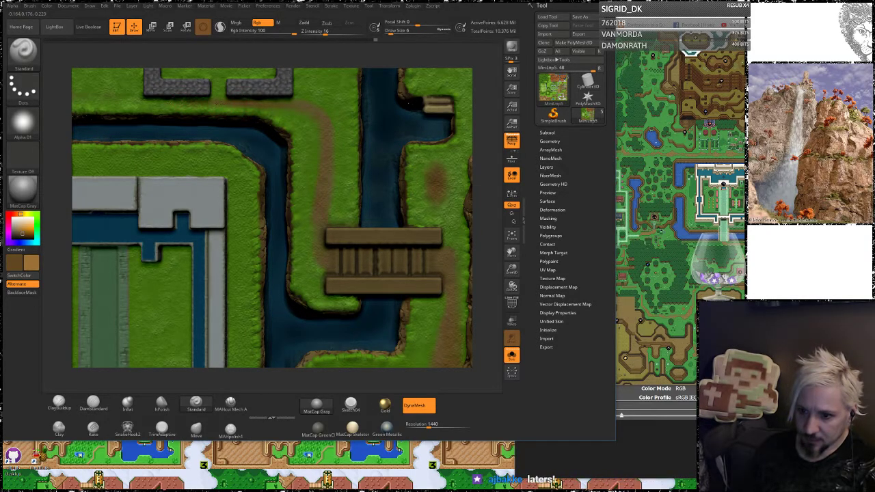
{"action": "left_click_drag", "start_coordinate": [54, 114], "coordinate": [270, 149], "text": "alt"}
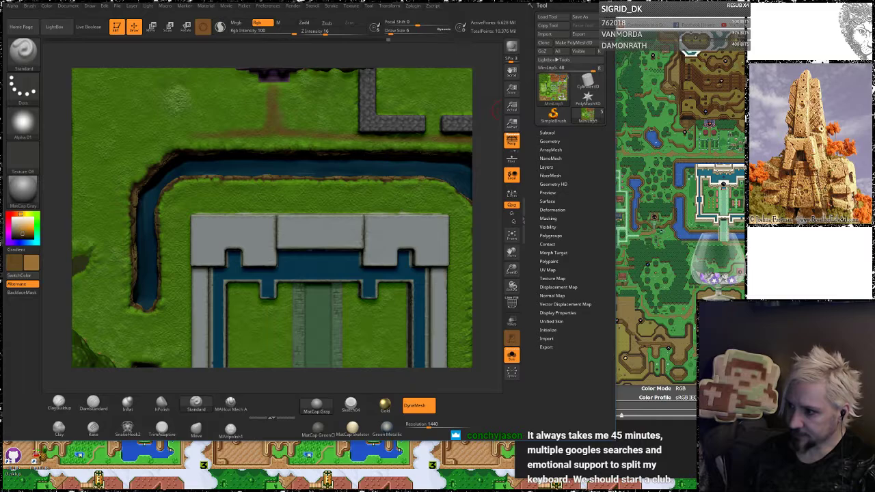
Check the path layout around the castle on the reference map and extend the brown path farther west along the moat's north bank
{"action": "left_click_drag", "start_coordinate": [674, 3], "coordinate": [562, 21]}
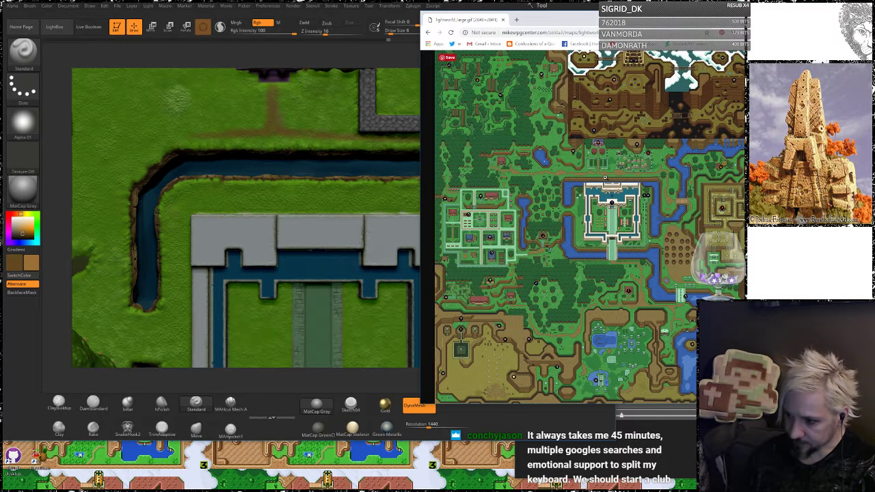
{"action": "left_click", "coordinate": [573, 176]}
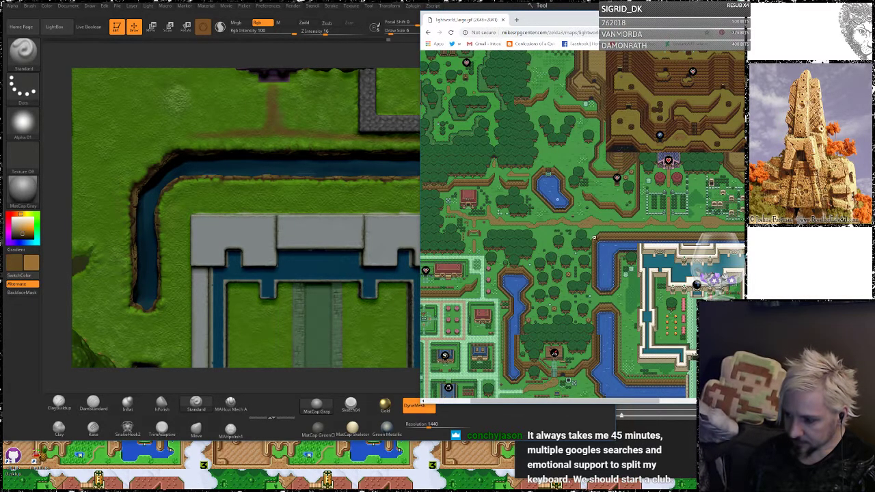
{"action": "left_click", "coordinate": [652, 217]}
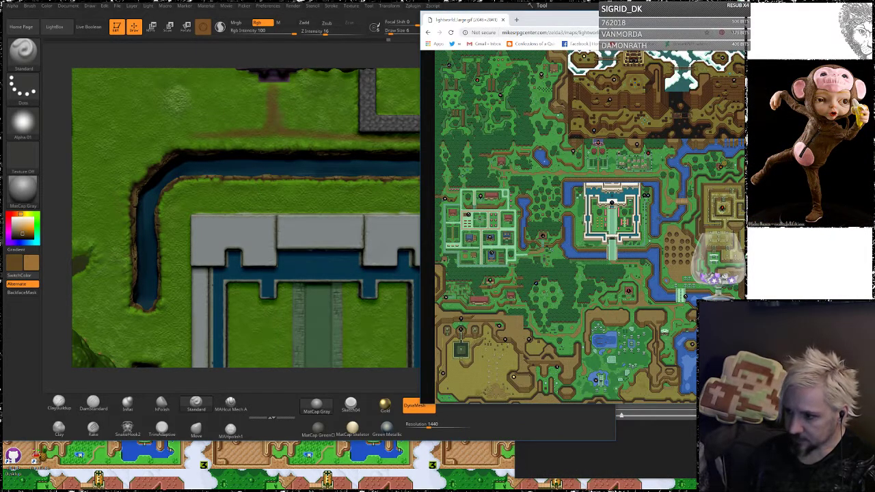
{"action": "left_click_drag", "start_coordinate": [562, 20], "coordinate": [670, 10]}
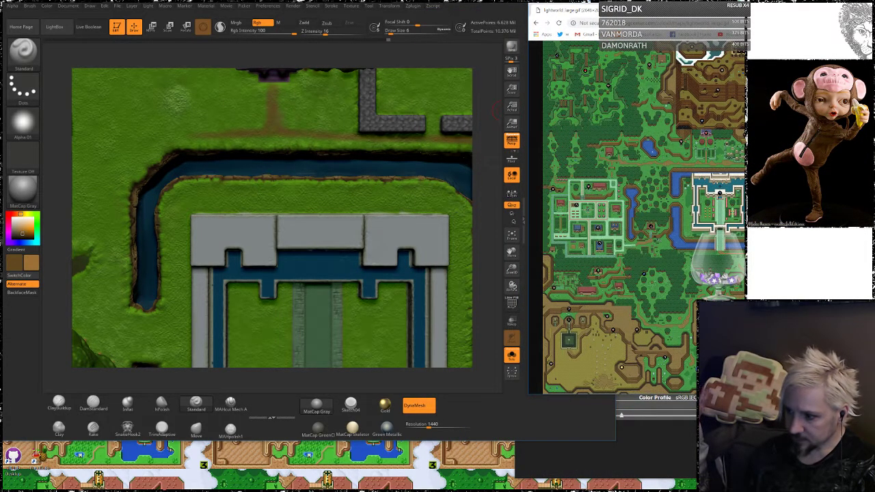
{"action": "left_click_drag", "start_coordinate": [209, 133], "coordinate": [216, 130]}
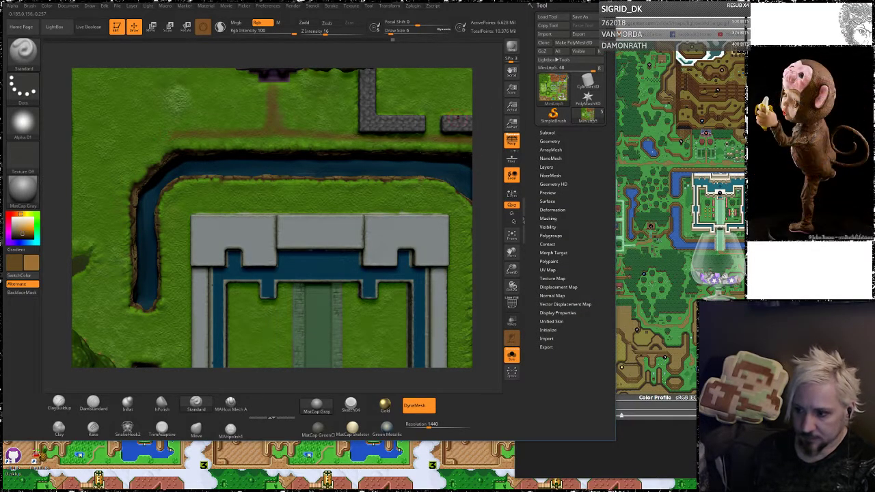
Show the hidden houses and trees as transparent ghosts and sketch a brown path across the grass south of the pond
{"action": "left_click_drag", "start_coordinate": [493, 129], "coordinate": [483, 89], "text": "alt"}
{"action": "scroll", "coordinate": [483, 89], "scroll_direction": "down", "scroll_amount": 4}
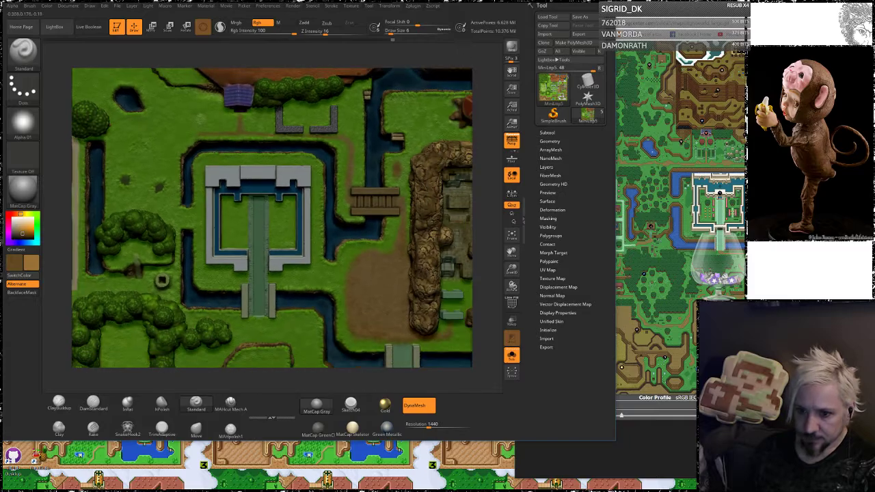
{"action": "left_click_drag", "start_coordinate": [60, 160], "coordinate": [267, 190], "text": "alt"}
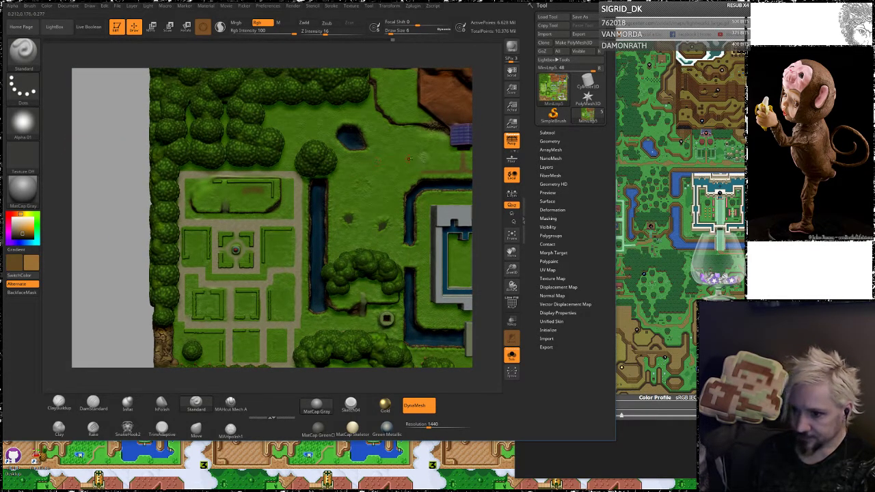
{"action": "left_click", "coordinate": [511, 355]}
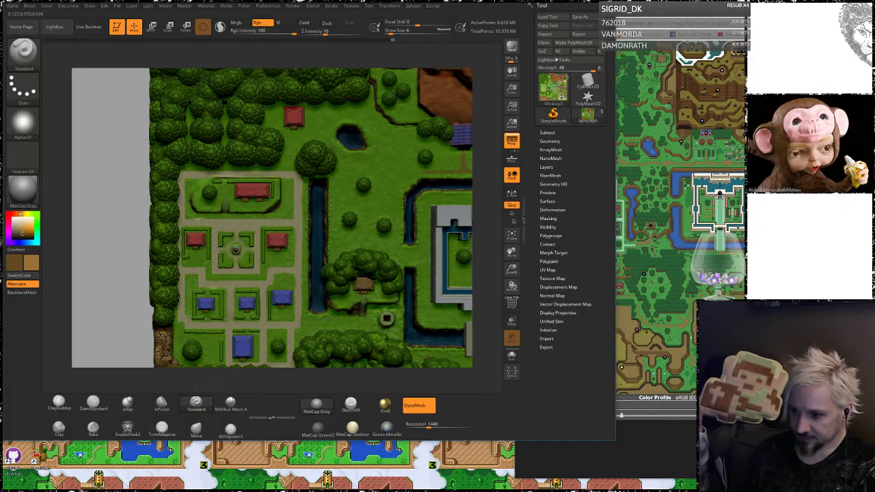
{"action": "left_click", "coordinate": [510, 322]}
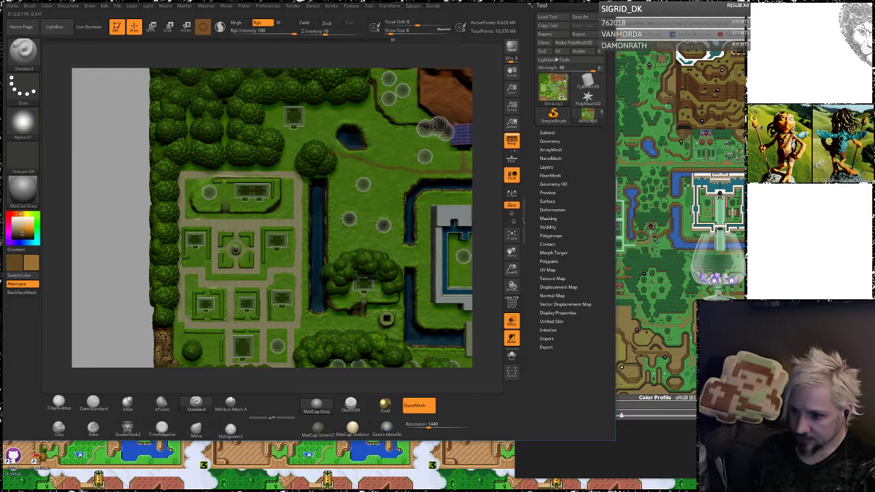
Compare the village area with the reference map and paint a brown path from the house north of the village down to its pale path
{"action": "left_click_drag", "start_coordinate": [450, 53], "coordinate": [461, 99]}
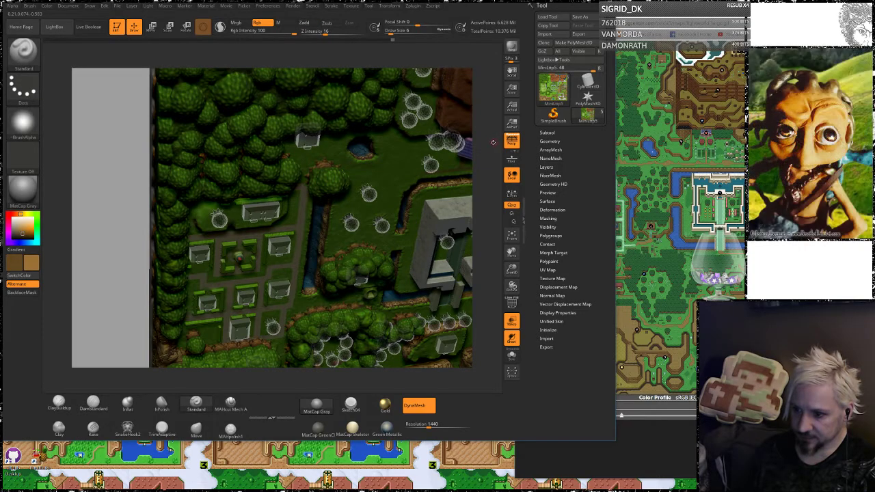
{"action": "left_click_drag", "start_coordinate": [493, 141], "coordinate": [479, 123]}
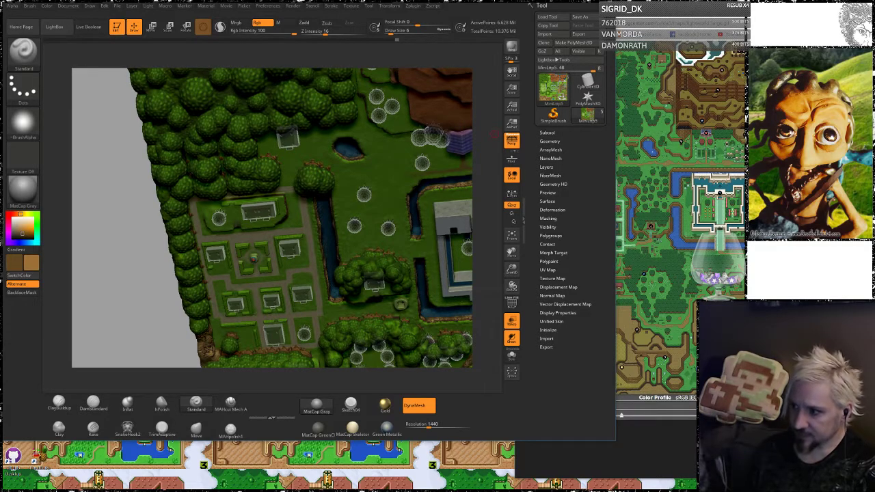
{"action": "key", "text": "alt+Tab"}
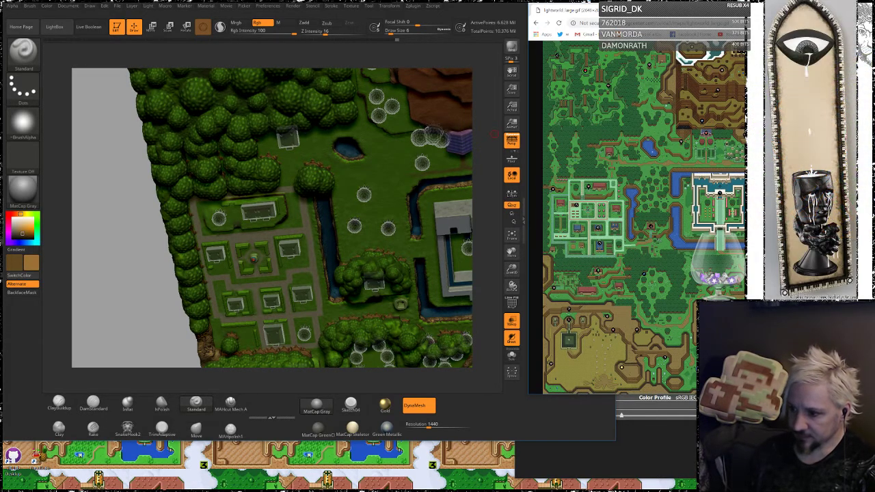
{"action": "left_click", "coordinate": [121, 205]}
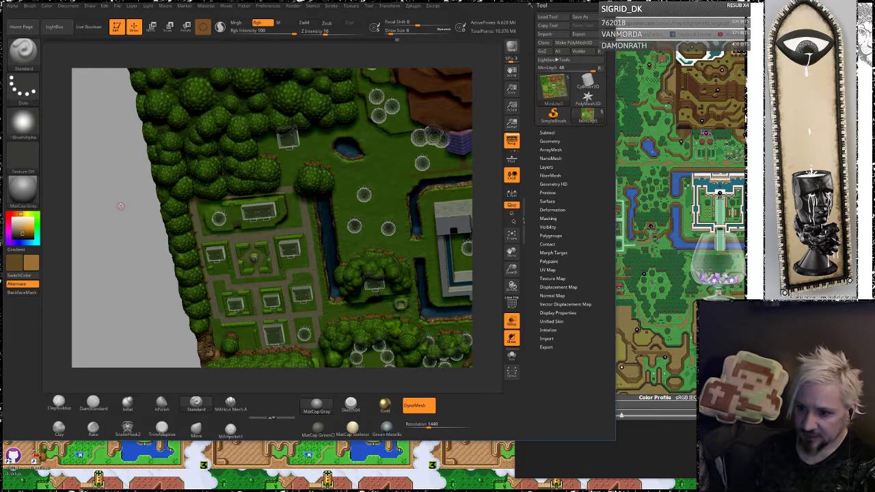
{"action": "mouse_move", "coordinate": [487, 77]}
{"action": "left_mouse_down", "text": "shift"}
{"action": "mouse_move", "coordinate": [487, 62]}
{"action": "mouse_move", "coordinate": [487, 128]}
{"action": "left_mouse_up", "text": "shift"}
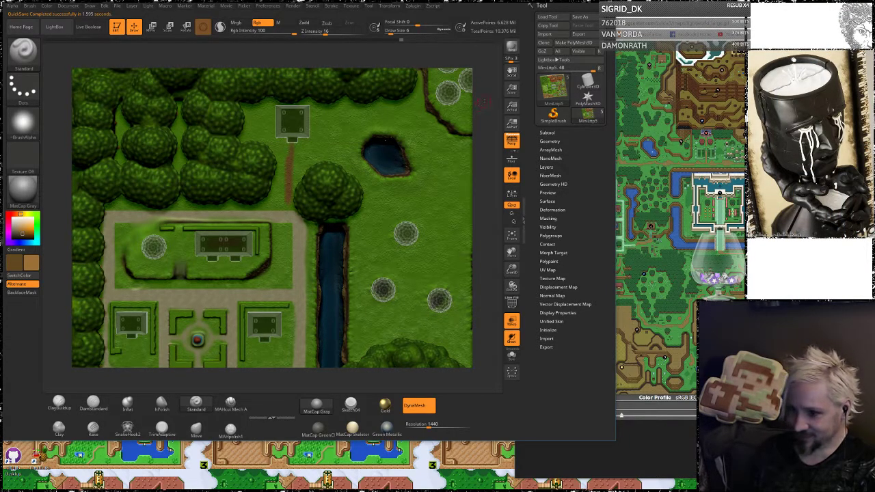
{"action": "left_click_drag", "start_coordinate": [484, 101], "coordinate": [484, 72]}
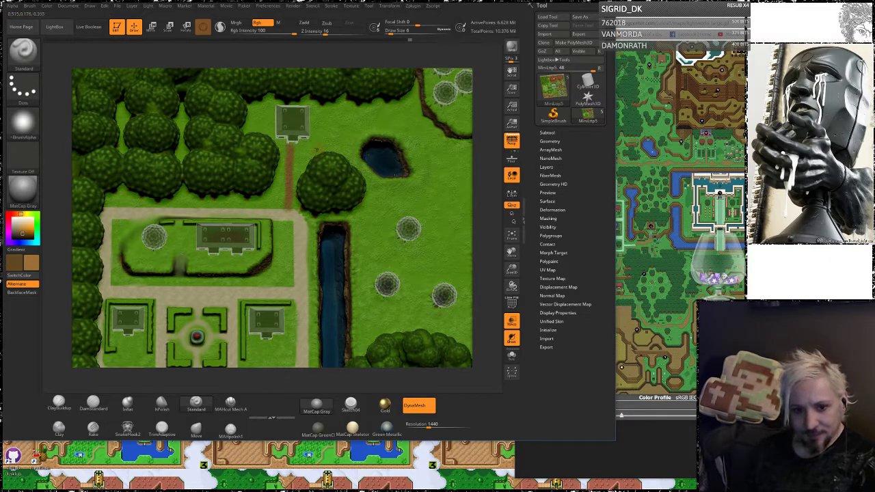
Sample the grass green and paint over the brown path section between the pond's south side and the purple-roofed house
{"action": "key", "text": "shift"}
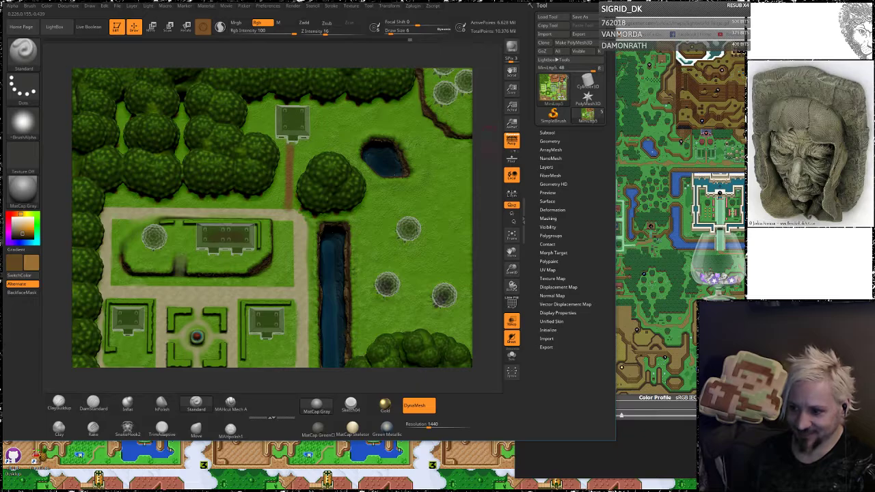
{"action": "left_click_drag", "start_coordinate": [501, 191], "coordinate": [478, 139], "text": "alt"}
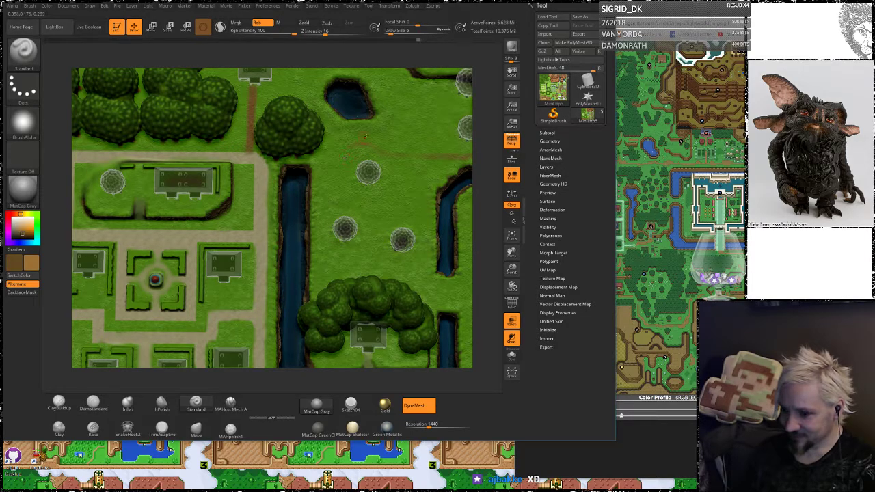
{"action": "left_click_drag", "start_coordinate": [486, 183], "coordinate": [369, 204], "text": "alt"}
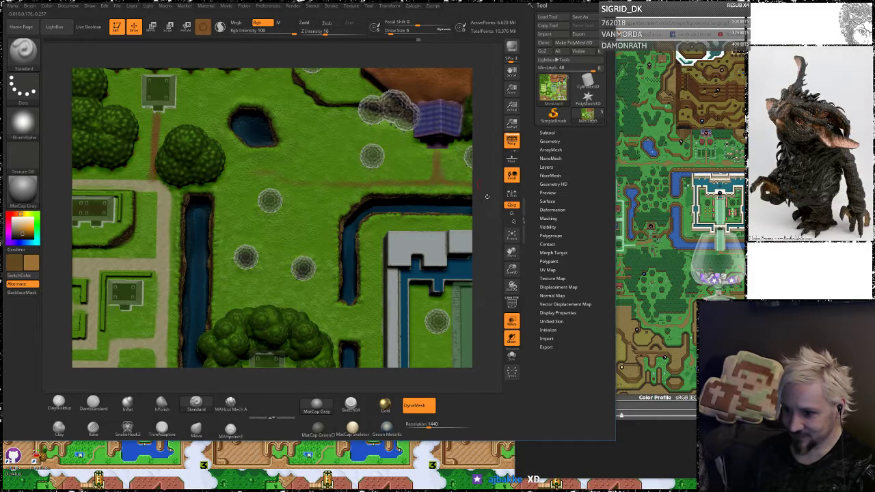
{"action": "mouse_move", "coordinate": [486, 196]}
{"action": "left_mouse_down", "text": "alt"}
{"action": "mouse_move", "coordinate": [479, 159]}
{"action": "mouse_move", "coordinate": [484, 201]}
{"action": "left_mouse_up", "text": "alt"}
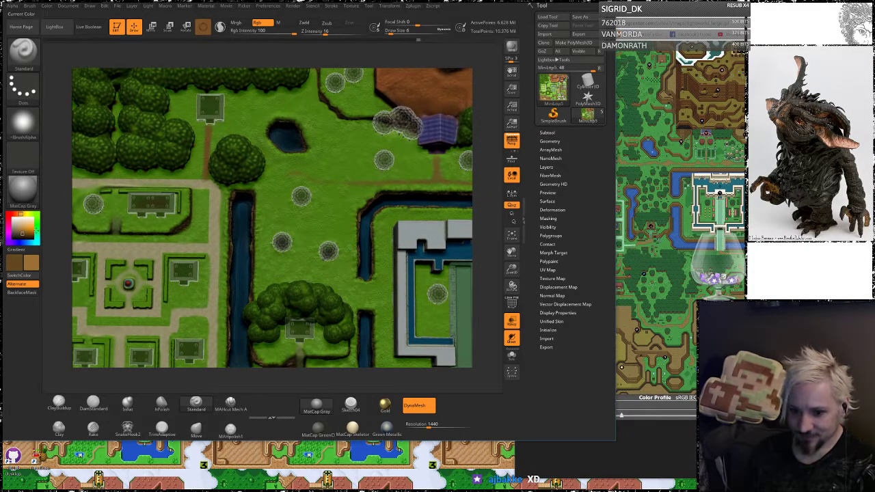
{"action": "left_click_drag", "start_coordinate": [35, 261], "coordinate": [283, 177]}
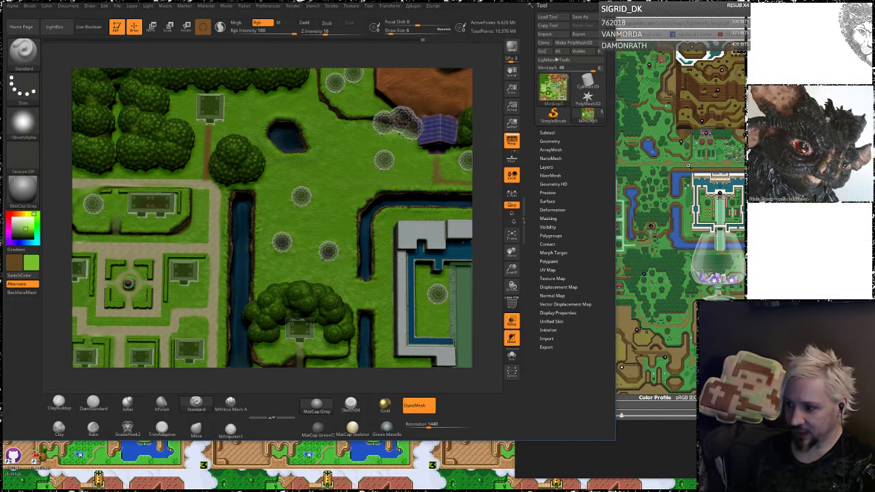
Check the paths on the reference map, sample the dirt brown, and paint a path from the castle's south bridge around the walled hill
{"action": "left_click", "coordinate": [679, 12]}
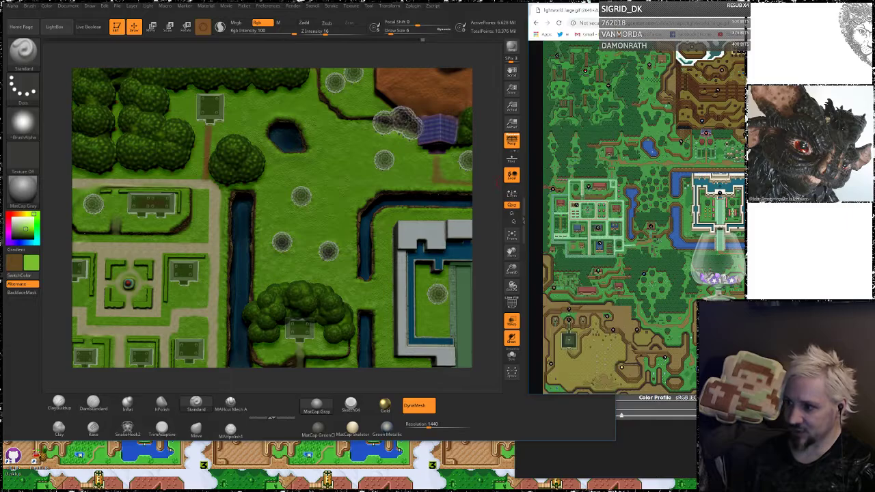
{"action": "left_click_drag", "start_coordinate": [679, 11], "coordinate": [438, 15]}
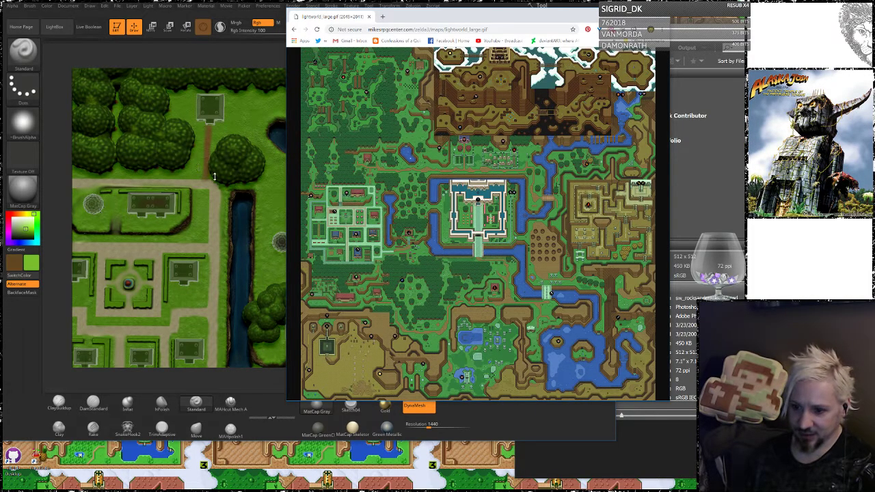
{"action": "left_click_drag", "start_coordinate": [419, 19], "coordinate": [655, 19]}
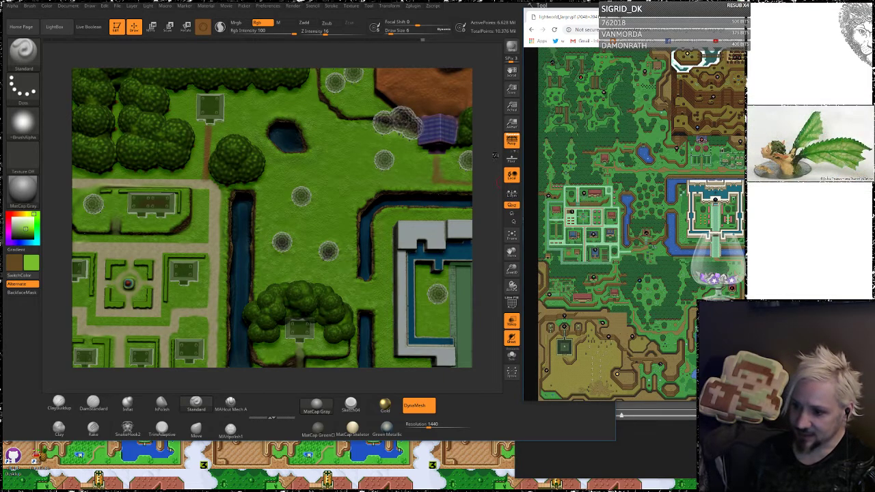
{"action": "left_click", "coordinate": [482, 159]}
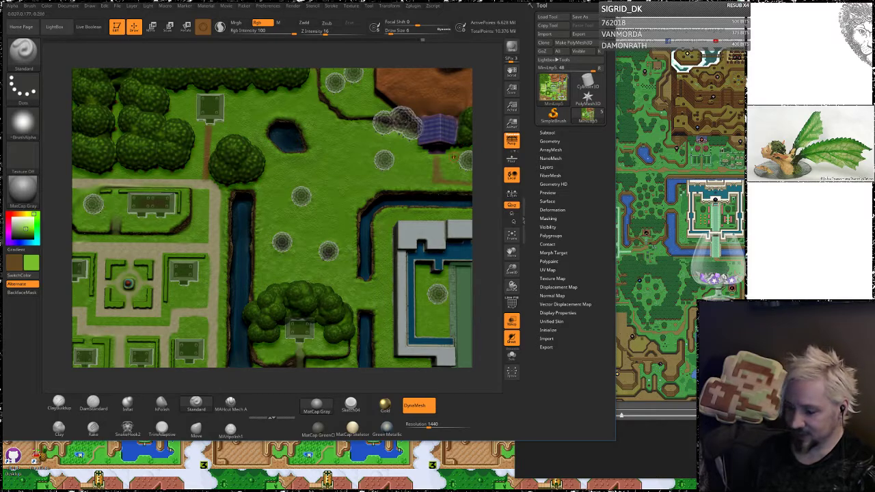
{"action": "left_click_drag", "start_coordinate": [486, 174], "coordinate": [480, 127], "text": "alt"}
{"action": "right_click_drag", "start_coordinate": [480, 126], "coordinate": [442, 50], "text": "alt"}
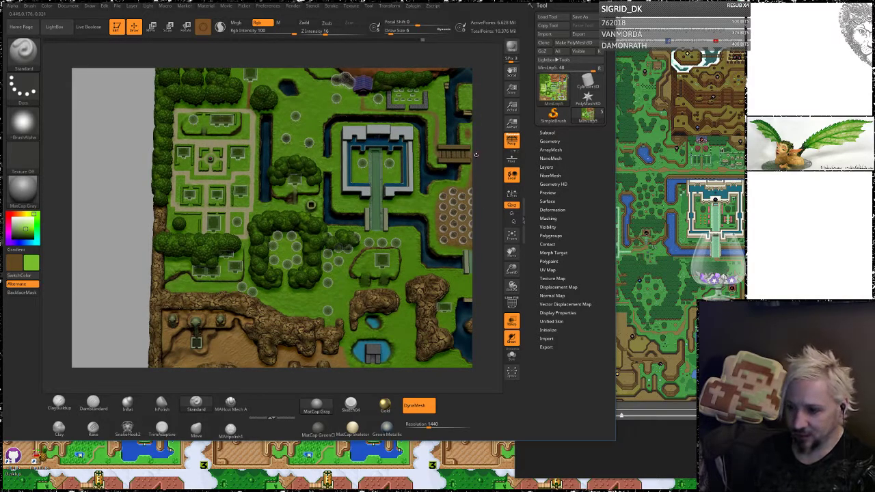
{"action": "left_click_drag", "start_coordinate": [479, 166], "coordinate": [480, 178]}
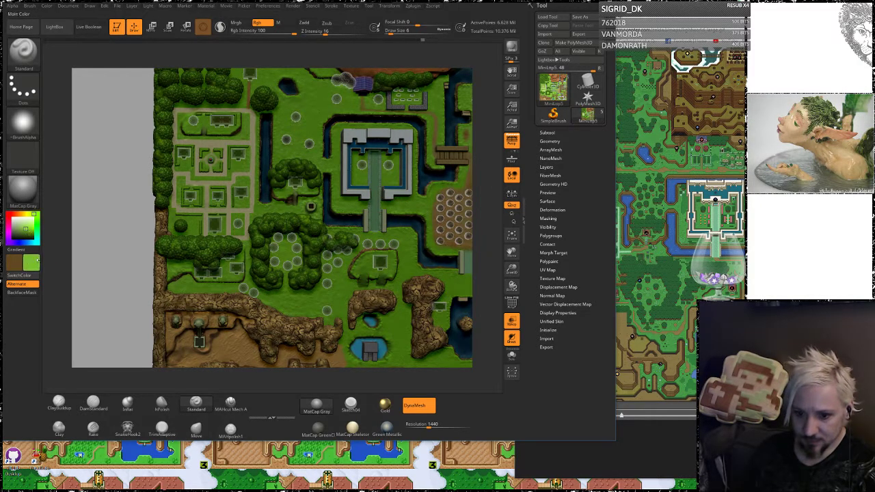
{"action": "left_click_drag", "start_coordinate": [31, 263], "coordinate": [443, 205]}
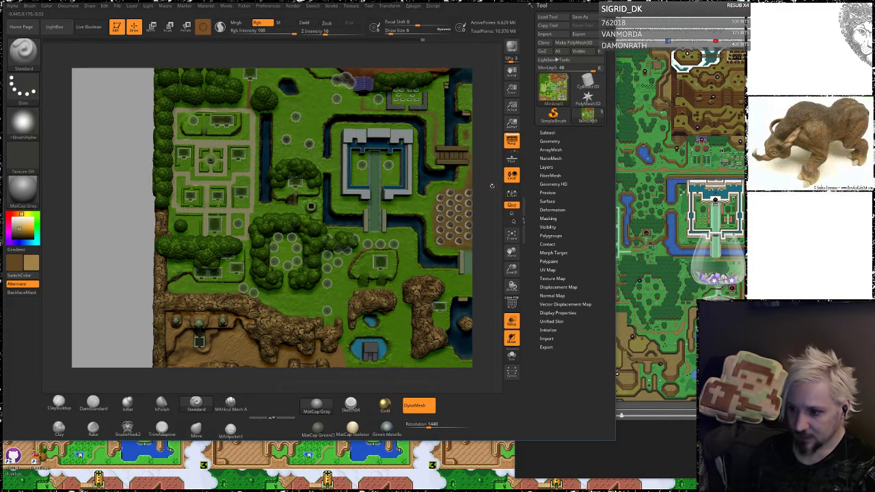
{"action": "left_click_drag", "start_coordinate": [494, 197], "coordinate": [426, 174], "text": "alt"}
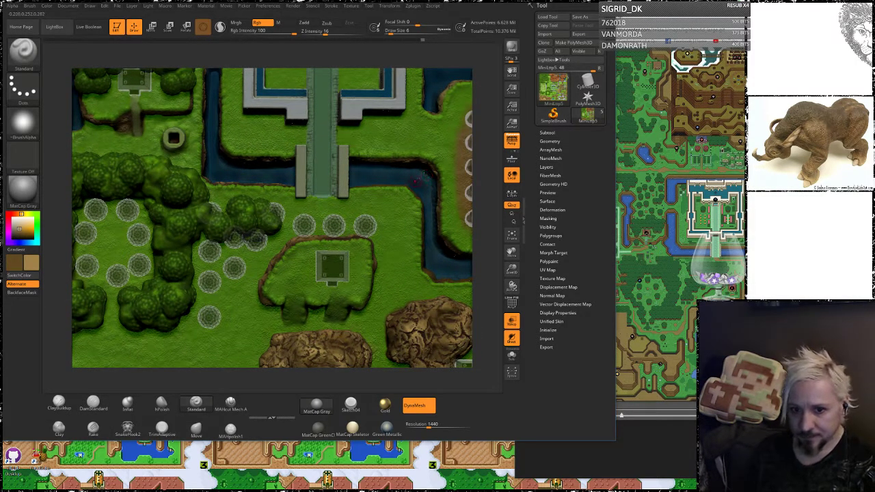
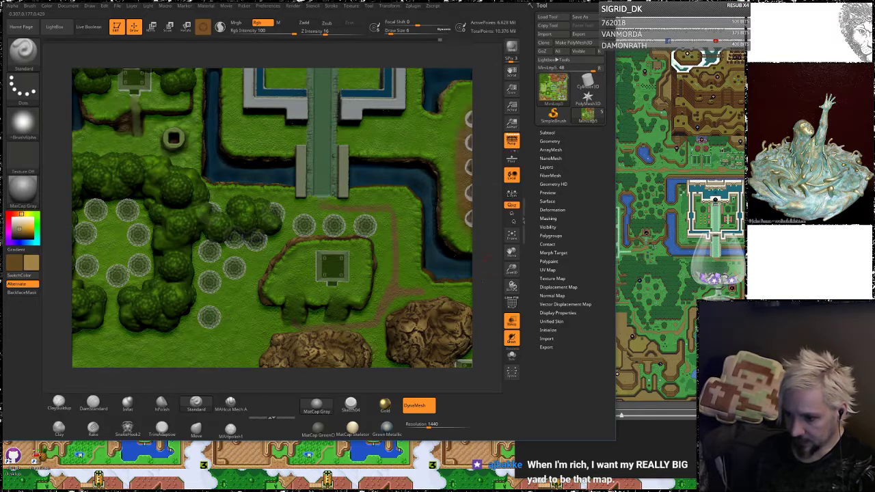
Extend the brown path east to the second bridge, undo the first branch, and paint branches to the lakeside house and small dock
{"action": "left_click_drag", "start_coordinate": [484, 260], "coordinate": [318, 297], "text": "alt"}
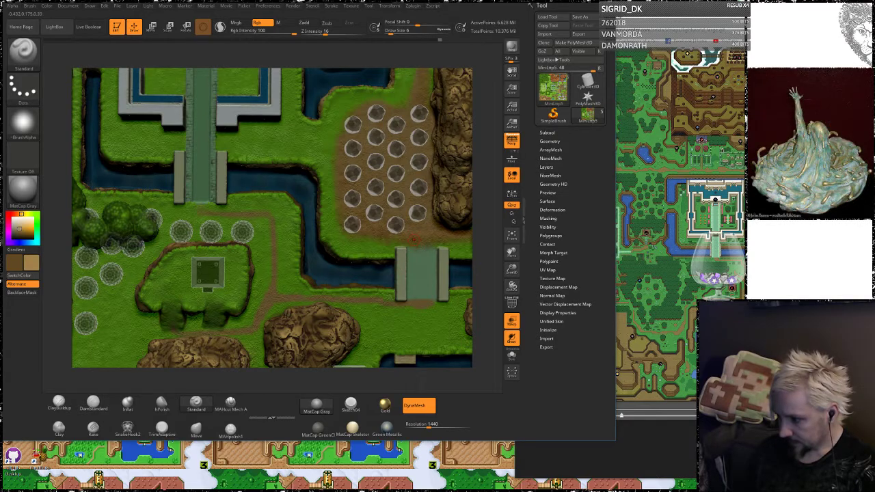
{"action": "left_click_drag", "start_coordinate": [485, 258], "coordinate": [464, 156], "text": "alt"}
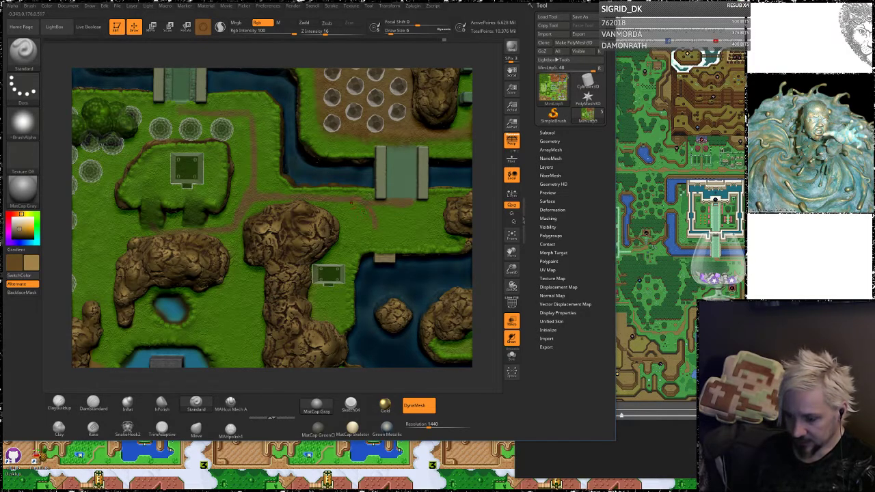
{"action": "key", "text": "ctrl"}
{"action": "key", "text": "ctrl"}
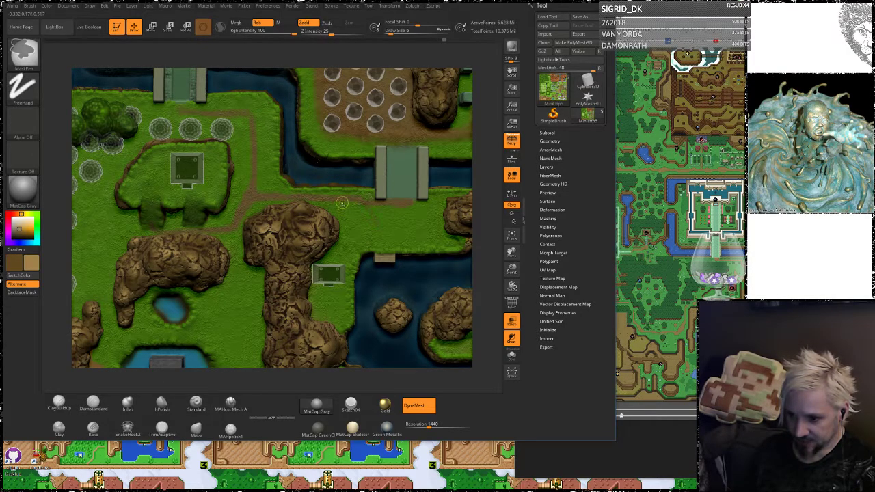
{"action": "key", "text": "ctrl"}
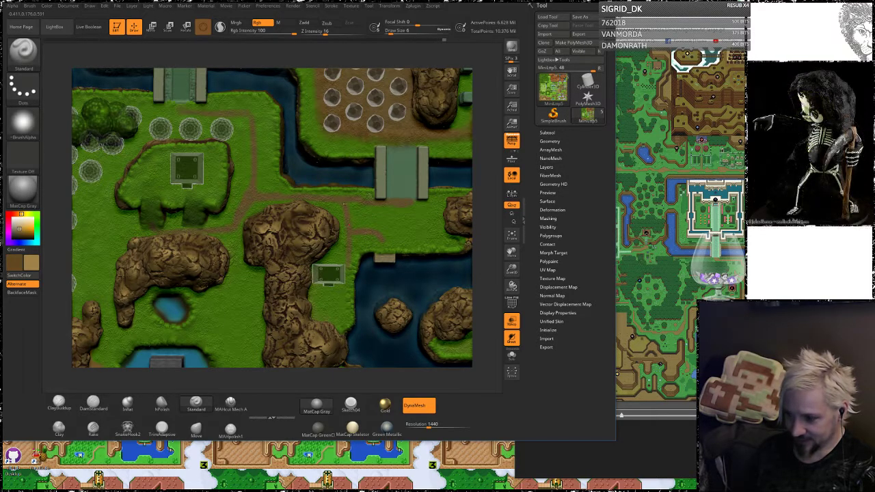
Compare the lake area with both reference maps and touch up the path junction west of the second bridge
{"action": "left_click", "coordinate": [655, 450]}
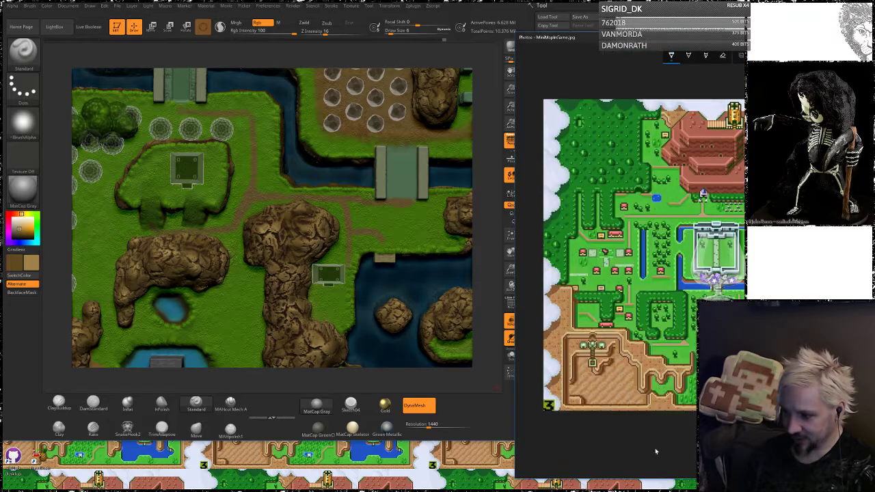
{"action": "left_click", "coordinate": [716, 42]}
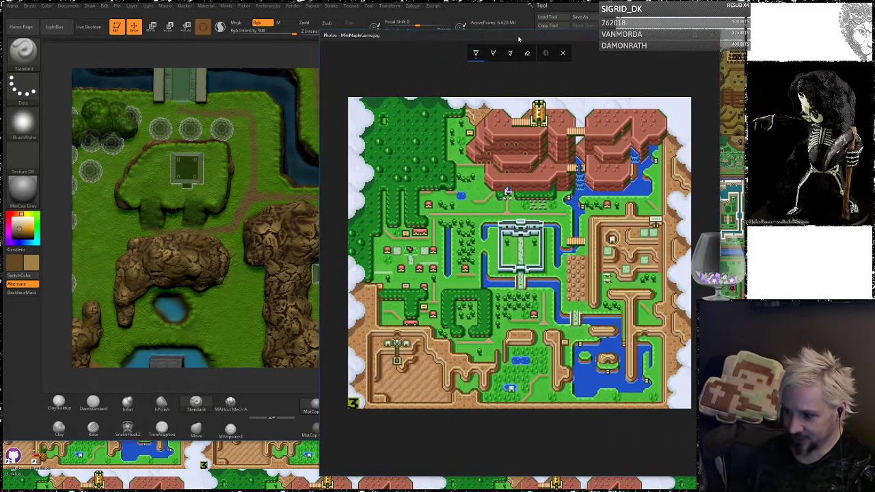
{"action": "left_click_drag", "start_coordinate": [518, 39], "coordinate": [698, 44]}
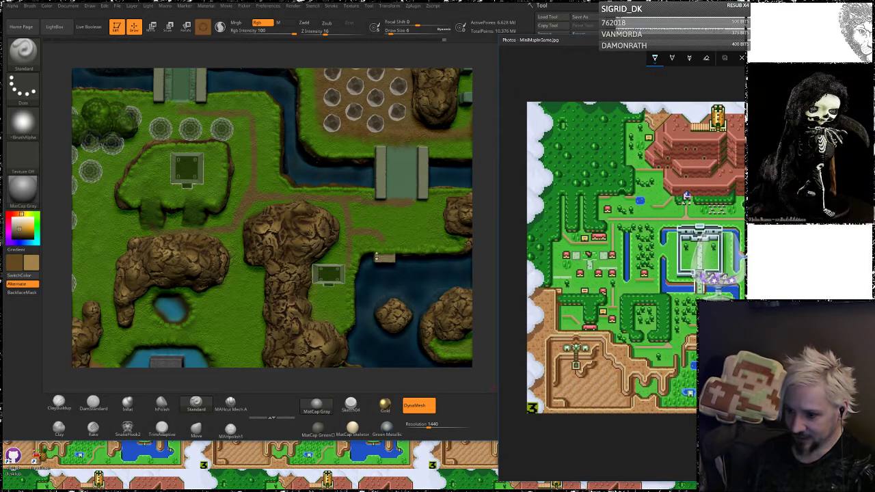
{"action": "key", "text": "alt+Tab"}
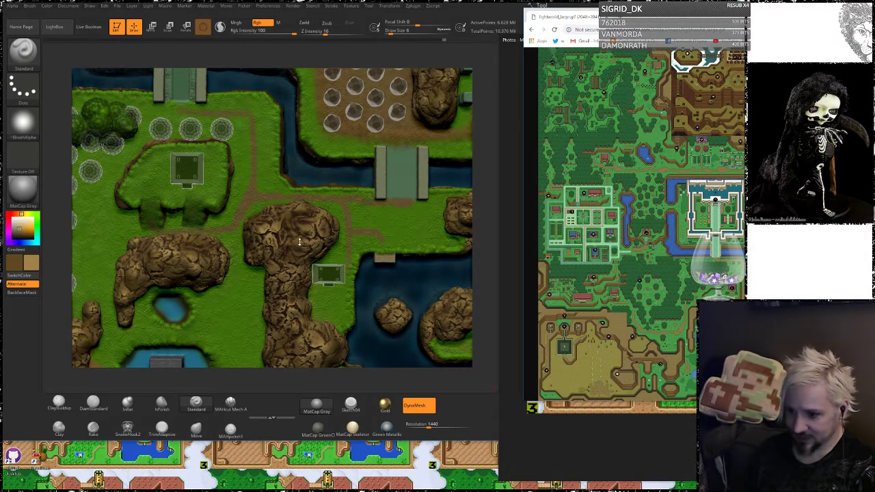
{"action": "left_click", "coordinate": [349, 212]}
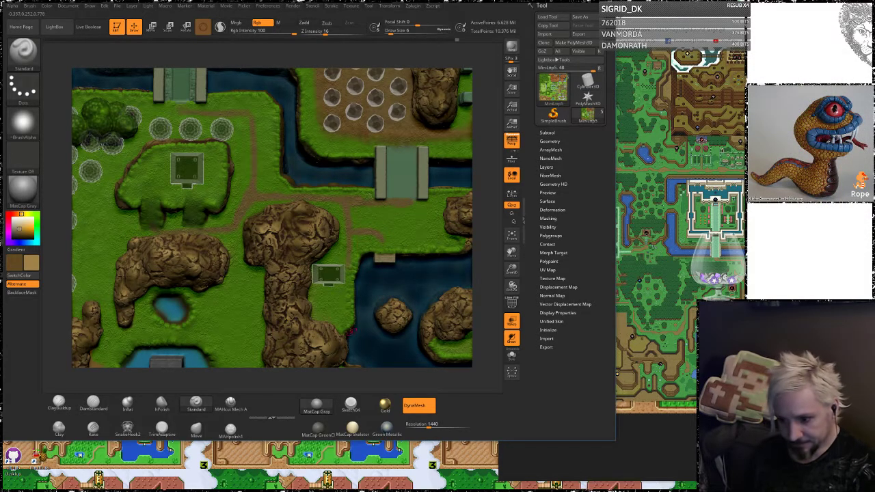
Extend the brown path westward from below the walled hill, across the grass between the tree ring and the southern cliffs
{"action": "left_click_drag", "start_coordinate": [480, 230], "coordinate": [481, 274], "text": "alt"}
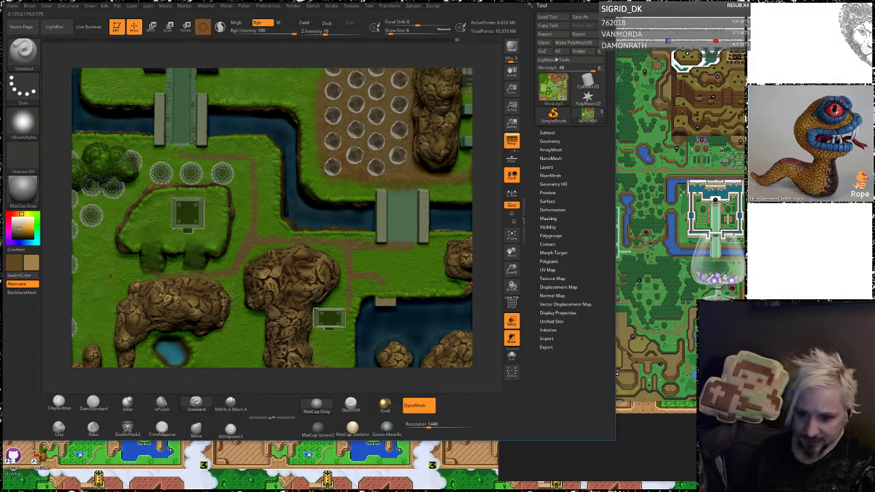
{"action": "left_click_drag", "start_coordinate": [58, 283], "coordinate": [177, 144], "text": "alt"}
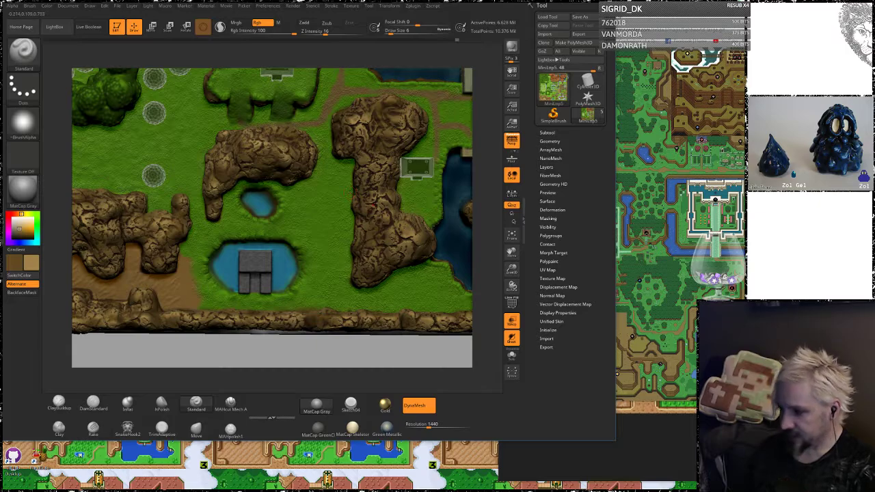
{"action": "left_click_drag", "start_coordinate": [484, 192], "coordinate": [323, 216], "text": "alt"}
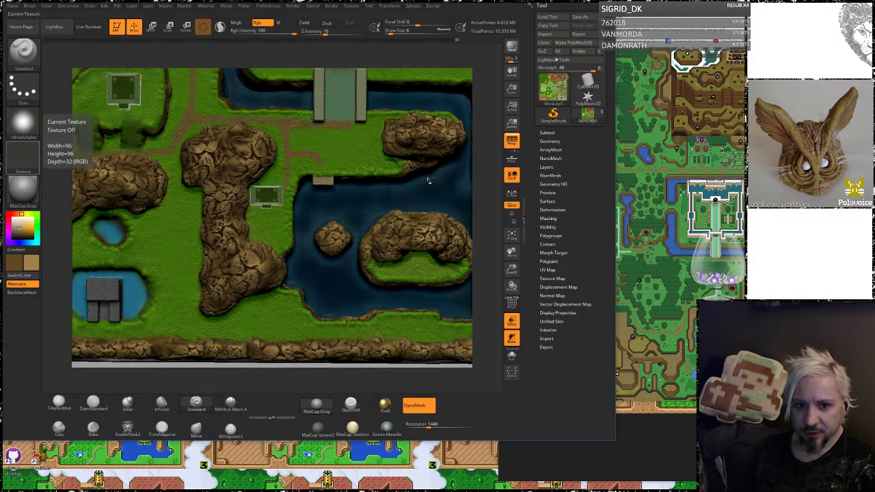
{"action": "left_click_drag", "start_coordinate": [482, 179], "coordinate": [417, 227]}
{"action": "mouse_move", "coordinate": [487, 199]}
{"action": "left_mouse_down"}
{"action": "mouse_move", "coordinate": [430, 170]}
{"action": "mouse_move", "coordinate": [418, 270]}
{"action": "mouse_move", "coordinate": [358, 239]}
{"action": "mouse_move", "coordinate": [444, 152]}
{"action": "left_mouse_up"}
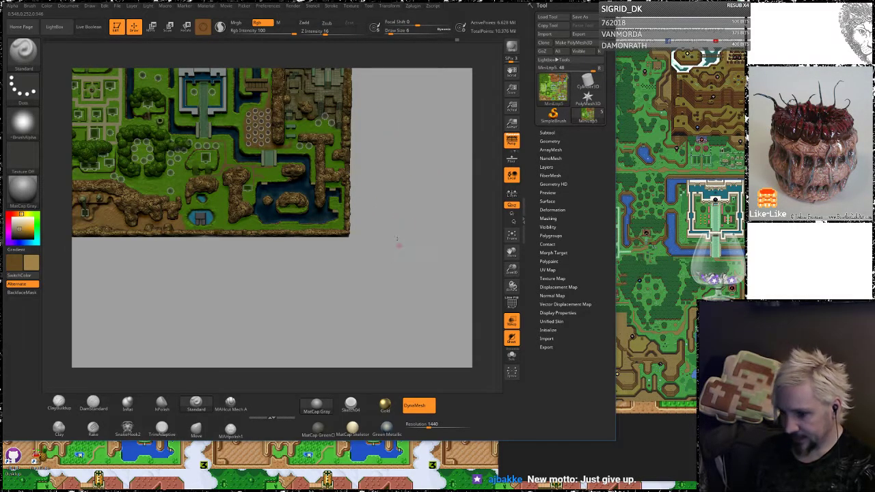
{"action": "left_click_drag", "start_coordinate": [399, 243], "coordinate": [409, 295], "text": "alt"}
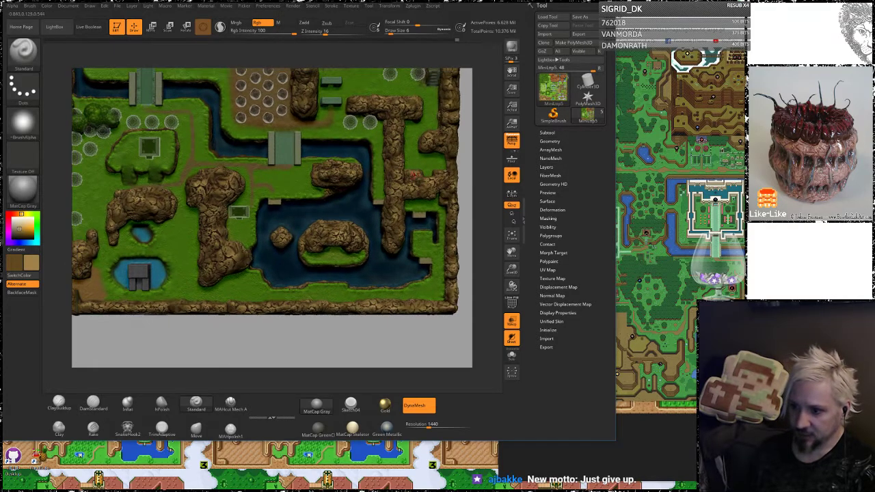
{"action": "left_click_drag", "start_coordinate": [475, 164], "coordinate": [387, 161], "text": "alt"}
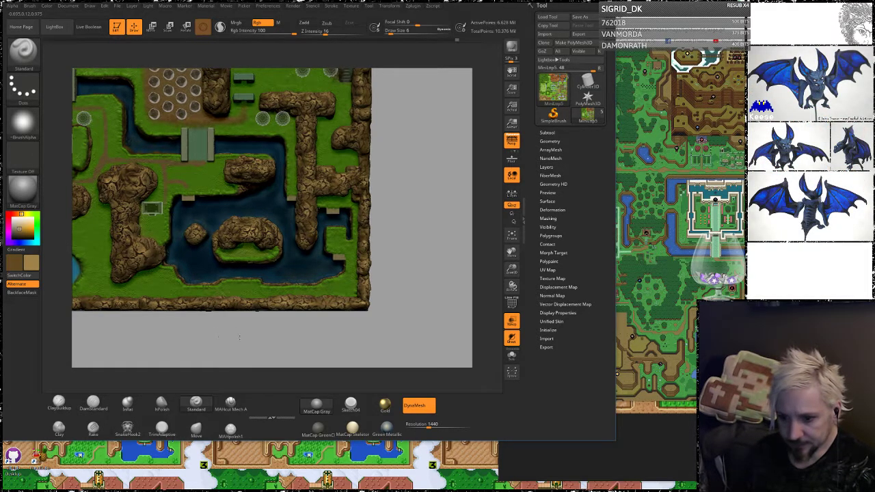
{"action": "left_click_drag", "start_coordinate": [195, 334], "coordinate": [451, 357], "text": "alt"}
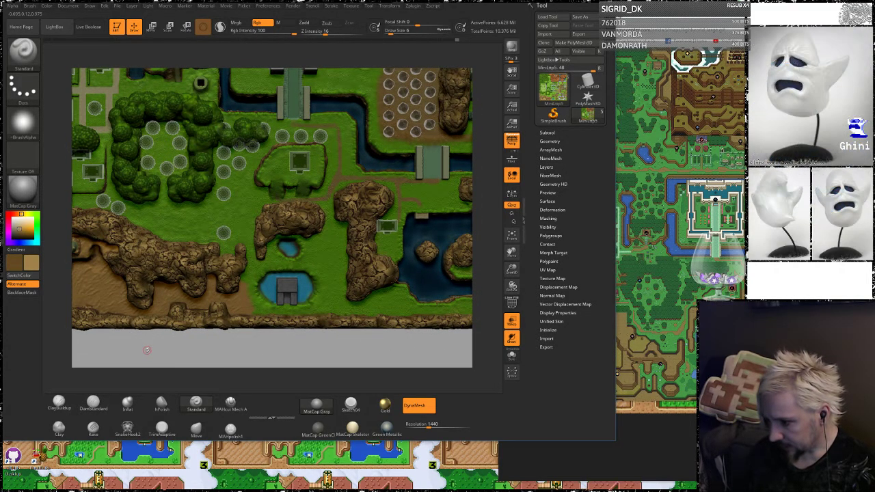
{"action": "left_click_drag", "start_coordinate": [140, 345], "coordinate": [233, 370], "text": "alt"}
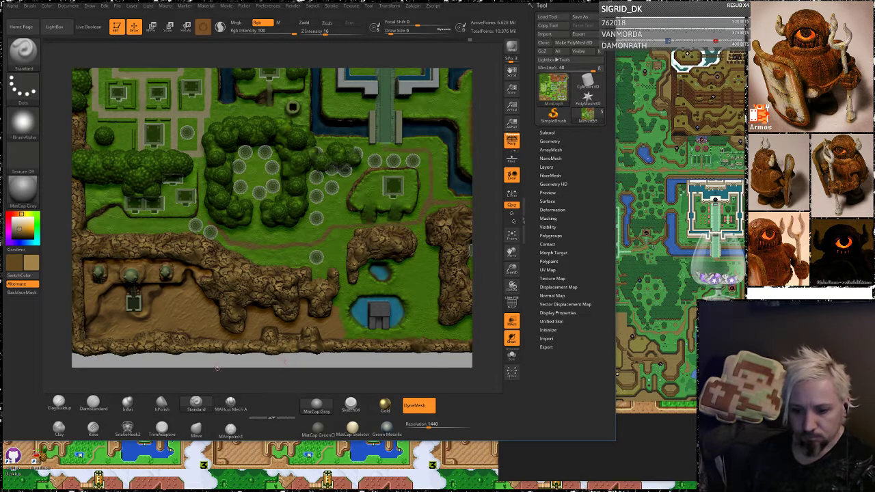
Compare the paths around the tree ring, the southern lakes and the castle's south bridge with the reference map
{"action": "left_click_drag", "start_coordinate": [192, 374], "coordinate": [311, 380], "text": "alt"}
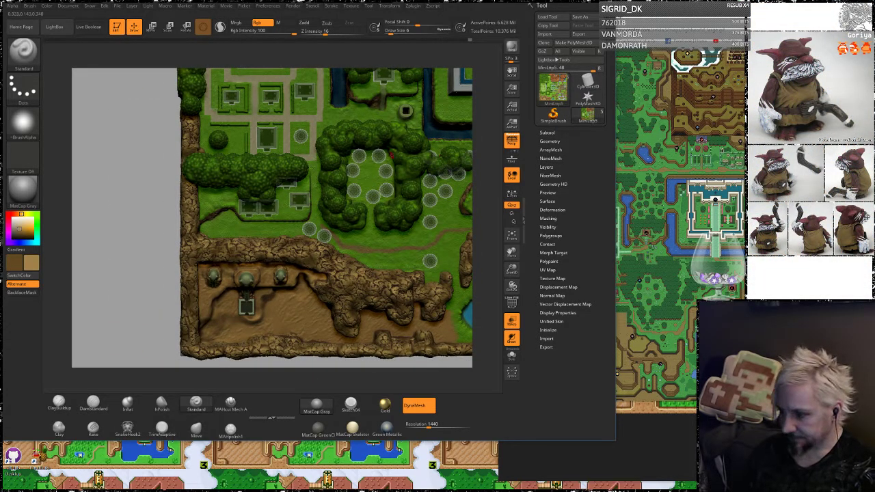
{"action": "key", "text": "alt+Tab"}
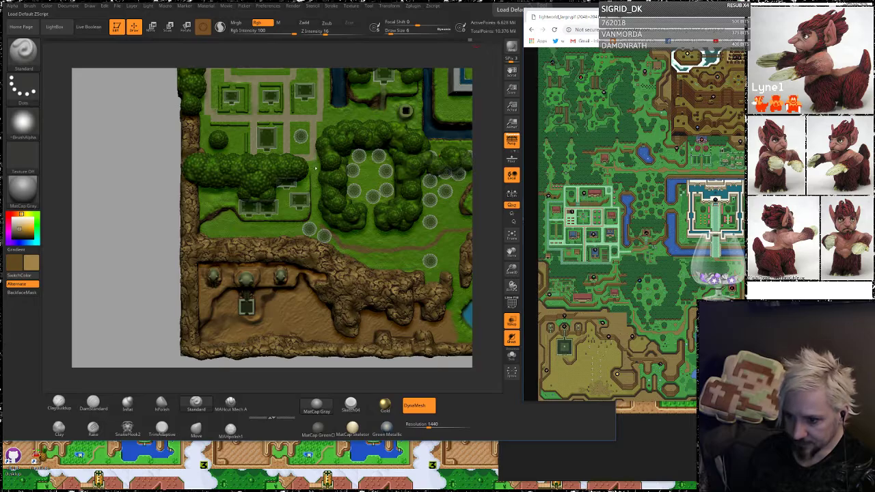
{"action": "key", "text": "alt+Tab"}
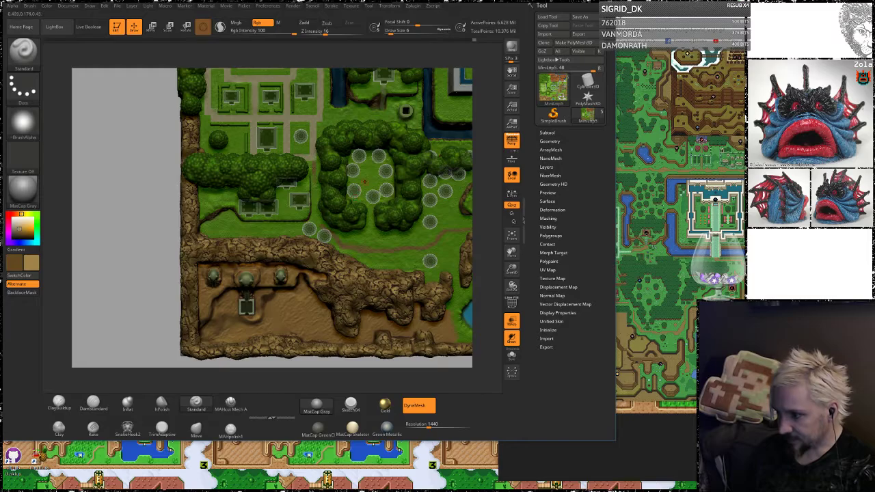
{"action": "left_click_drag", "start_coordinate": [488, 154], "coordinate": [400, 159], "text": "alt"}
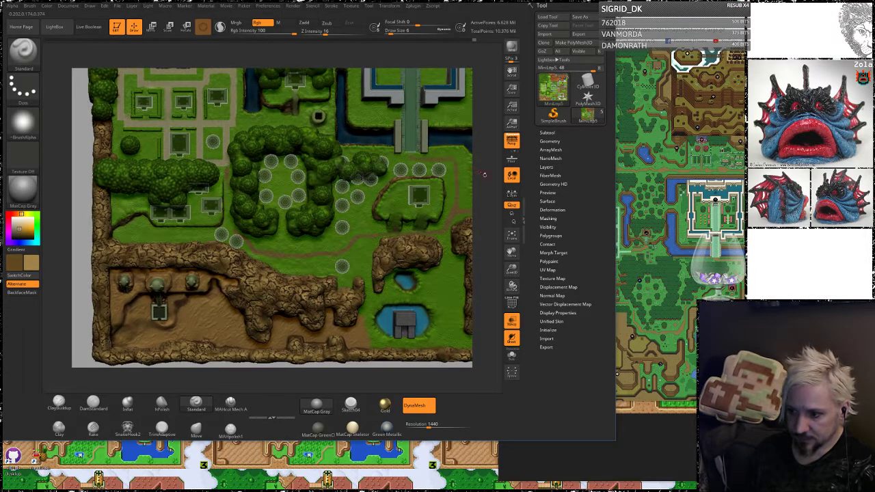
{"action": "left_click_drag", "start_coordinate": [485, 175], "coordinate": [369, 178]}
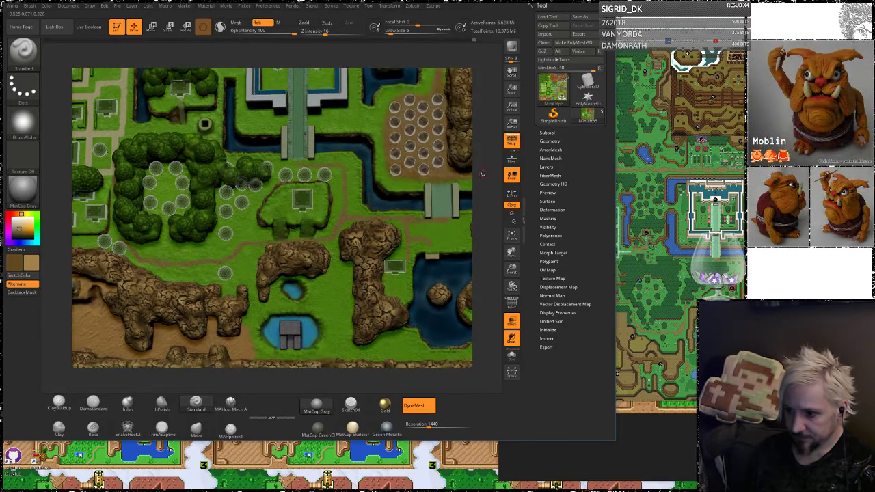
{"action": "left_click_drag", "start_coordinate": [490, 156], "coordinate": [347, 186], "text": "alt"}
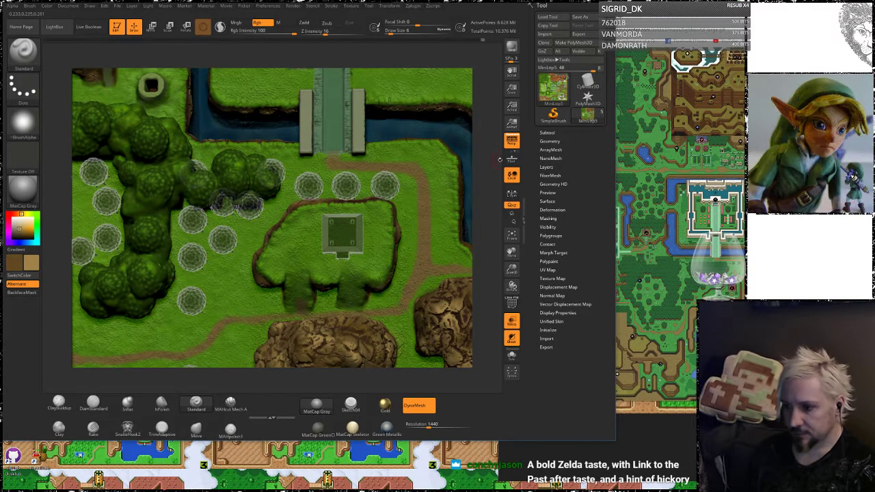
{"action": "left_click_drag", "start_coordinate": [488, 125], "coordinate": [488, 210]}
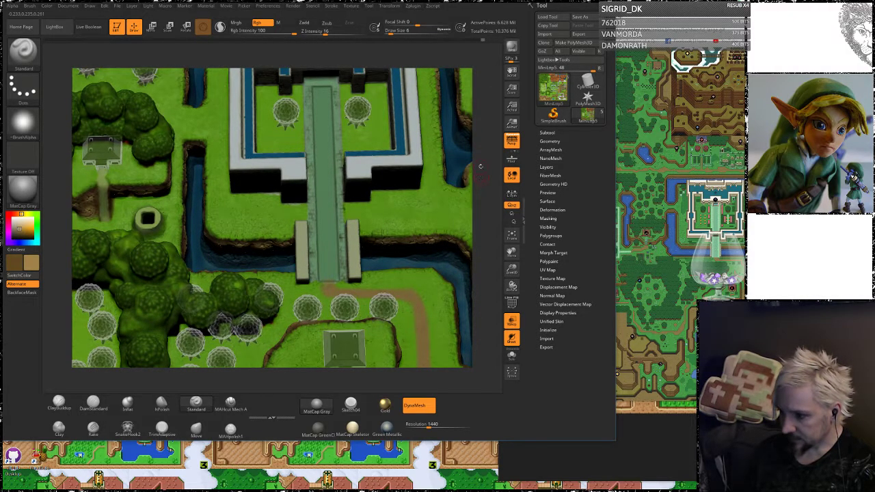
{"action": "left_click_drag", "start_coordinate": [486, 158], "coordinate": [486, 161], "text": "shift"}
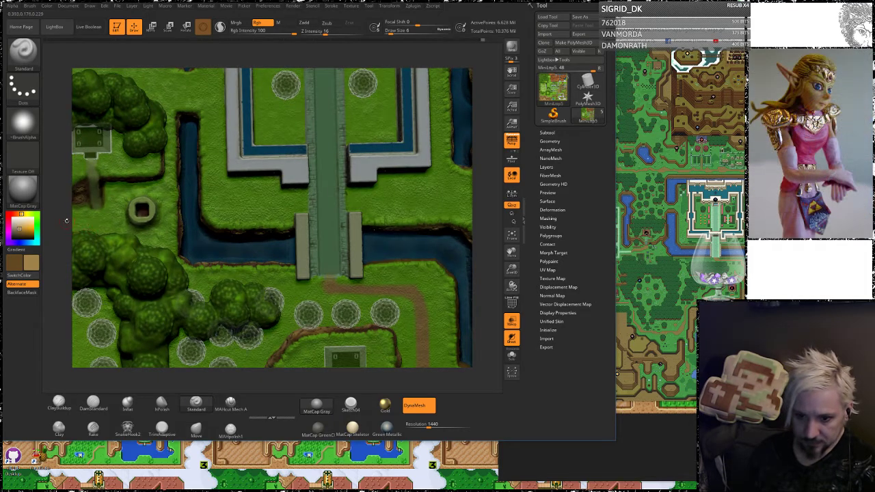
Paint a brown path from the village's east edge to the ramp of the walled house, and check the path beside the tree ring
{"action": "left_click_drag", "start_coordinate": [67, 221], "coordinate": [350, 198], "text": "alt"}
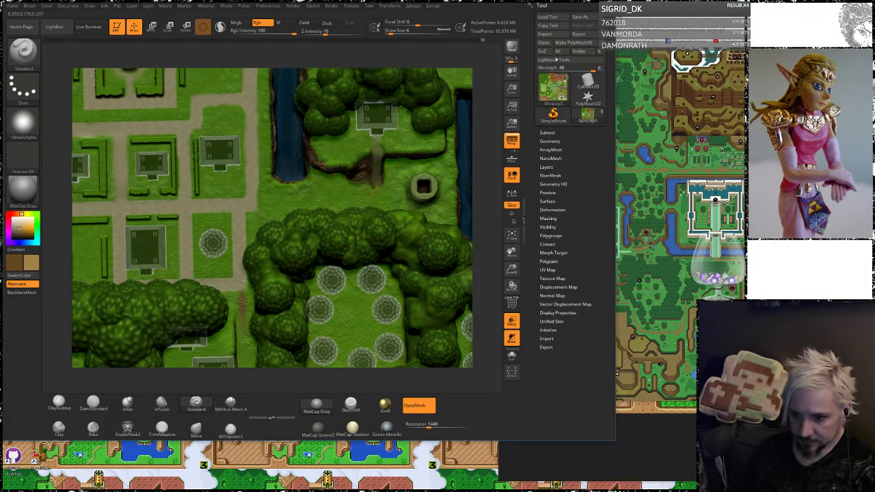
{"action": "left_click_drag", "start_coordinate": [340, 195], "coordinate": [315, 198]}
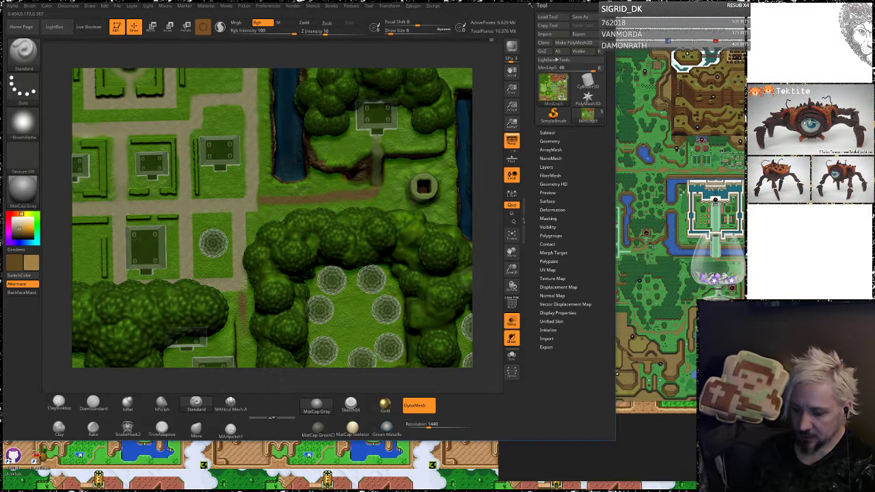
{"action": "left_click_drag", "start_coordinate": [483, 196], "coordinate": [478, 107], "text": "alt"}
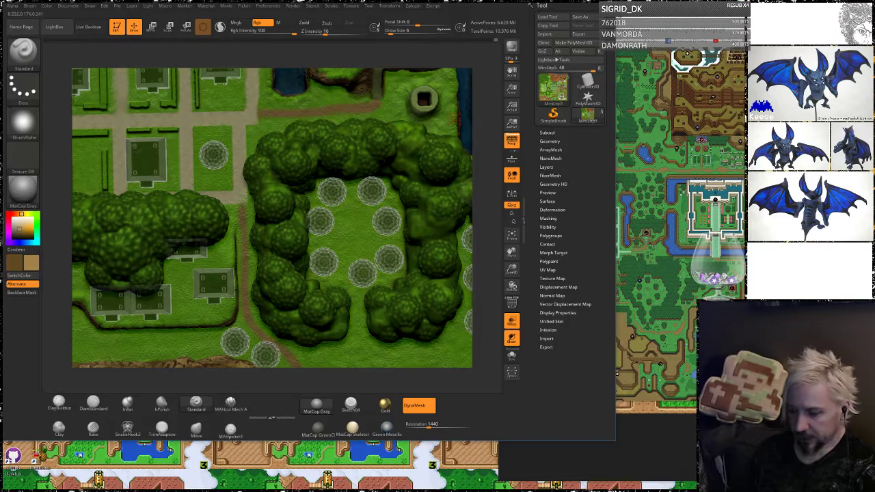
Paint the brown path from the purple-roofed building past the graveyard and south to the wooden bridge
{"action": "left_click_drag", "start_coordinate": [488, 99], "coordinate": [393, 310], "text": "alt"}
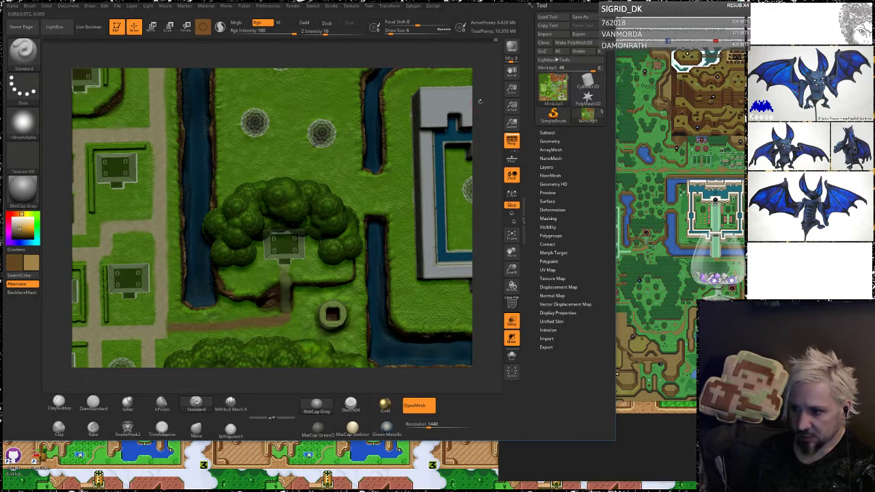
{"action": "left_click_drag", "start_coordinate": [480, 100], "coordinate": [386, 165], "text": "alt"}
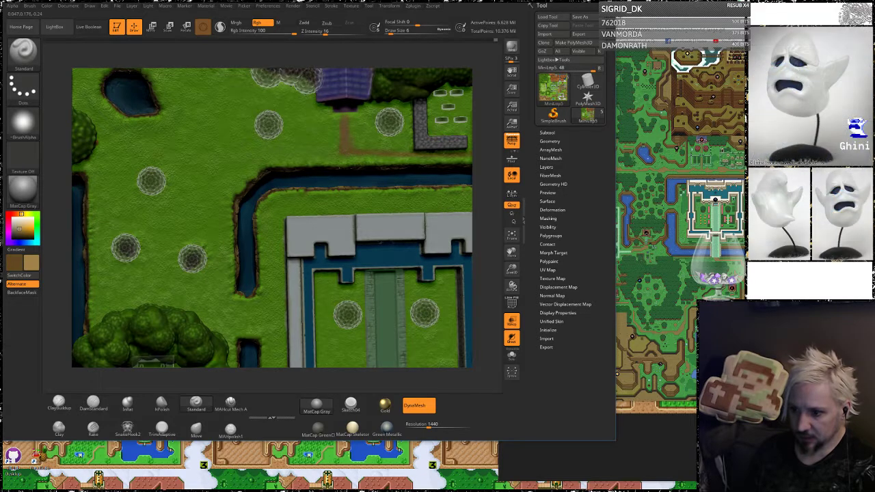
{"action": "mouse_move", "coordinate": [357, 155]}
{"action": "left_mouse_down"}
{"action": "mouse_move", "coordinate": [492, 155]}
{"action": "mouse_move", "coordinate": [490, 124]}
{"action": "mouse_move", "coordinate": [405, 138]}
{"action": "left_mouse_up"}
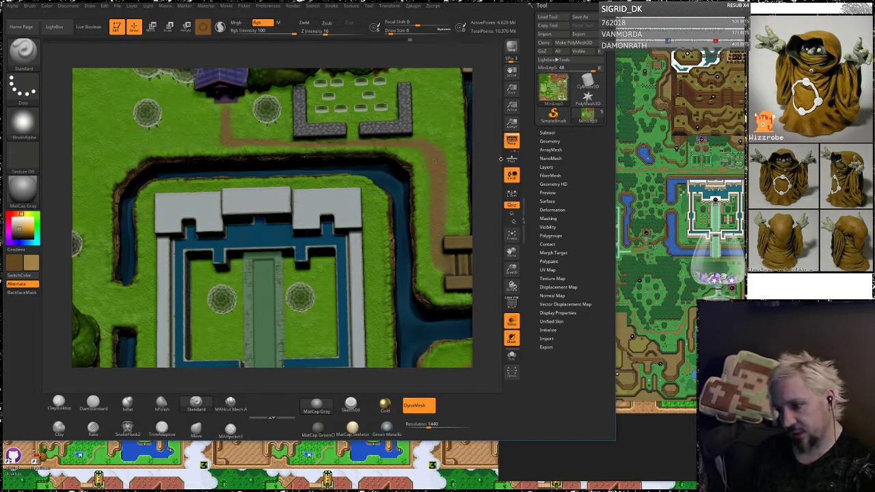
{"action": "left_click_drag", "start_coordinate": [496, 159], "coordinate": [439, 151], "text": "alt"}
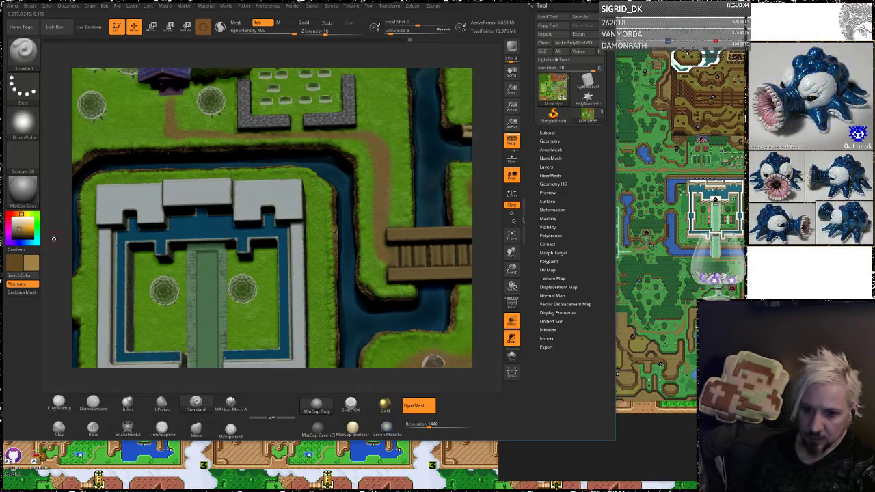
Sample the grass green and tidy the edges of the path between the graveyard and the wooden bridge
{"action": "left_click_drag", "start_coordinate": [23, 231], "coordinate": [365, 111]}
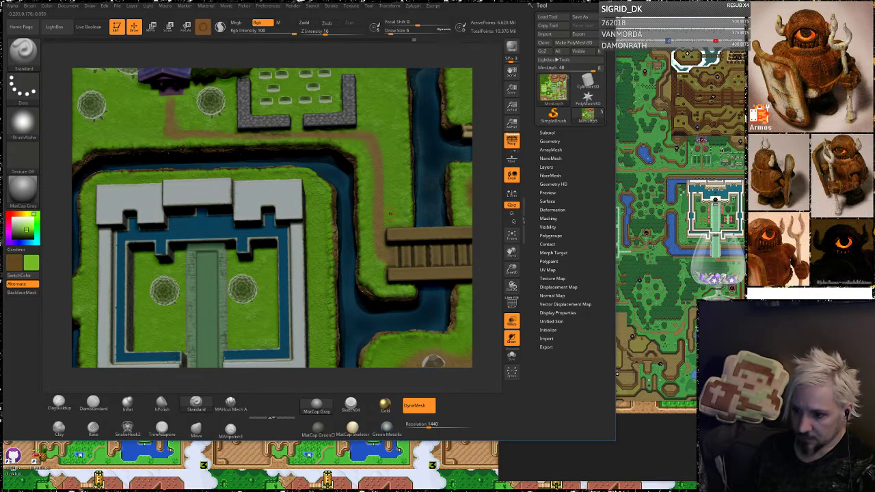
{"action": "left_click_drag", "start_coordinate": [484, 162], "coordinate": [390, 164], "text": "alt"}
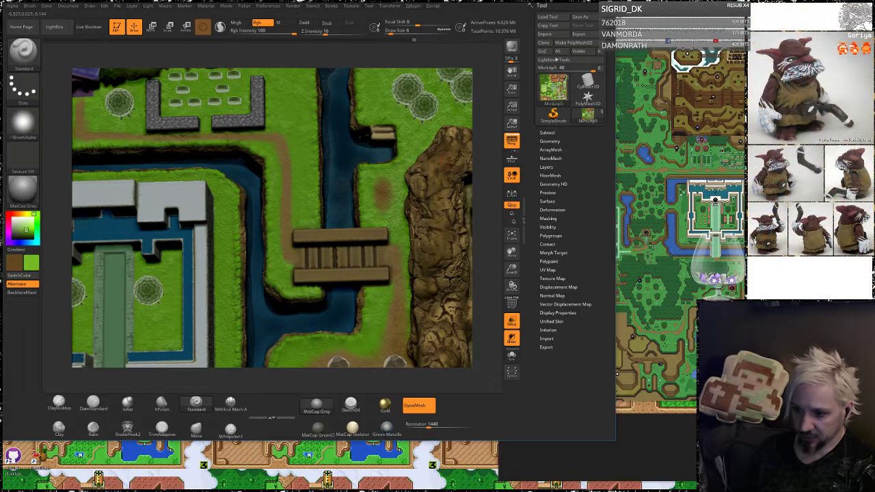
{"action": "left_click_drag", "start_coordinate": [480, 139], "coordinate": [484, 157]}
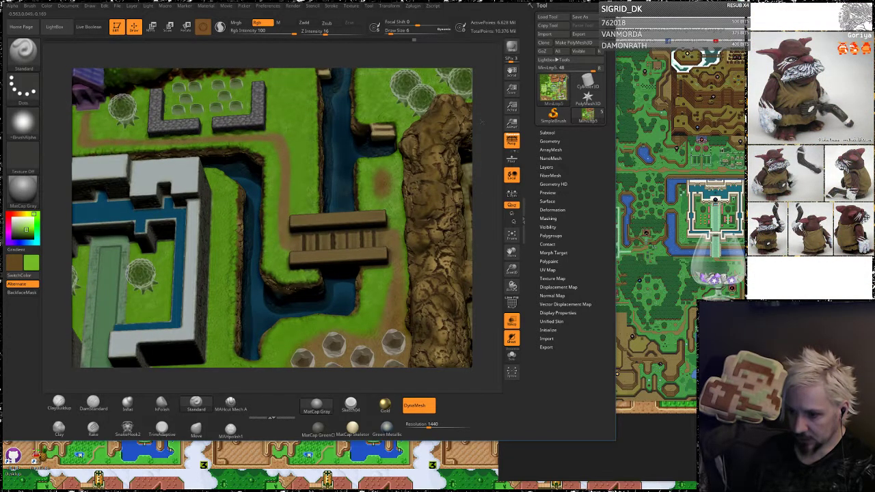
Build up grass tufts along the path north of the wooden bridge with ClayBuildup at draw size 4, enabling Rgb colour
{"action": "left_click_drag", "start_coordinate": [481, 121], "coordinate": [480, 184]}
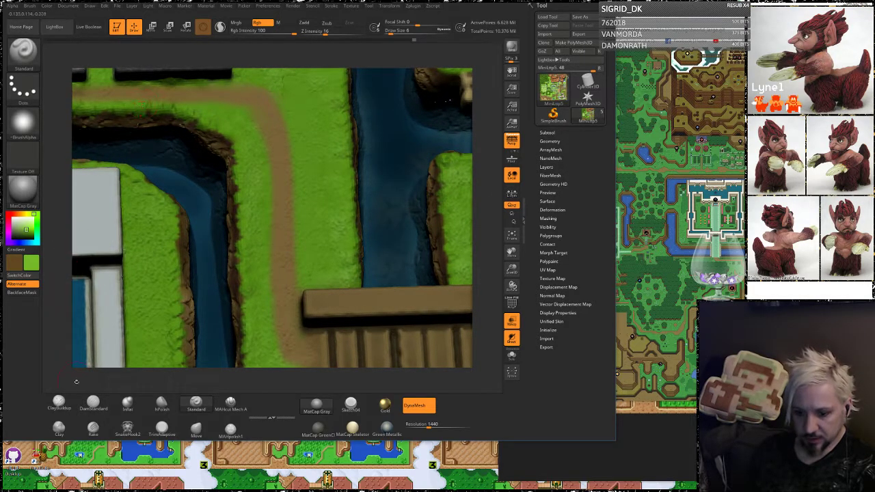
{"action": "left_click", "coordinate": [59, 402]}
{"action": "key", "text": "space"}
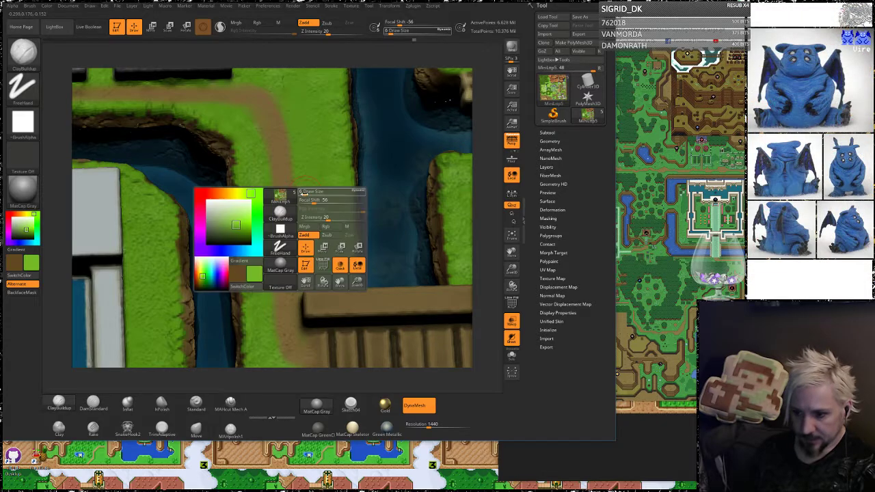
{"action": "left_click_drag", "start_coordinate": [303, 194], "coordinate": [303, 194]}
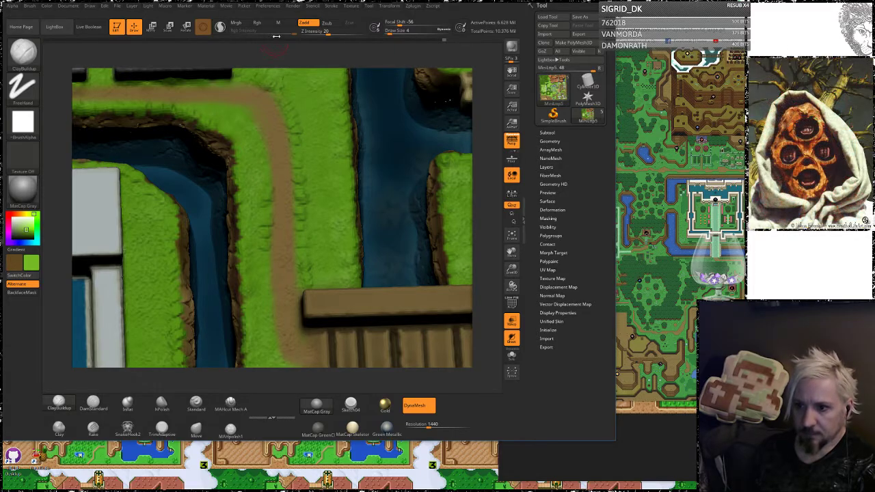
{"action": "left_click", "coordinate": [258, 23]}
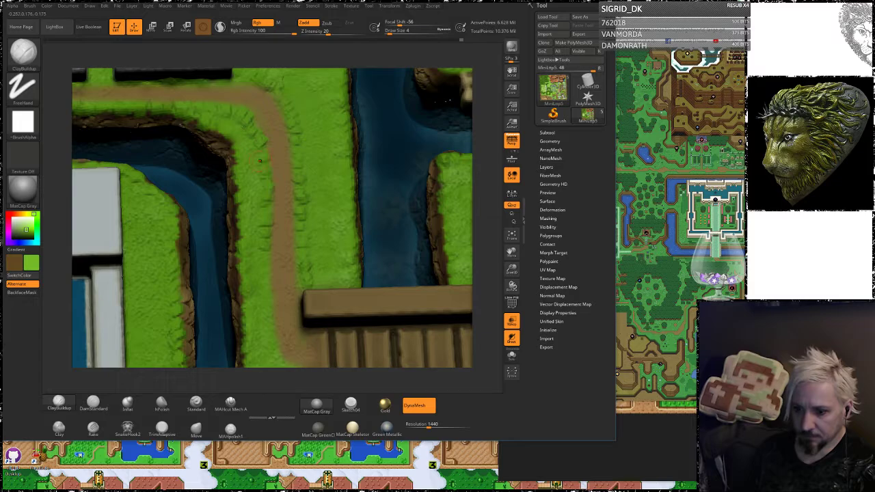
Build green grass tufts along the path and bank around the wooden bridge's west end
{"action": "left_click_drag", "start_coordinate": [482, 159], "coordinate": [477, 99], "text": "alt"}
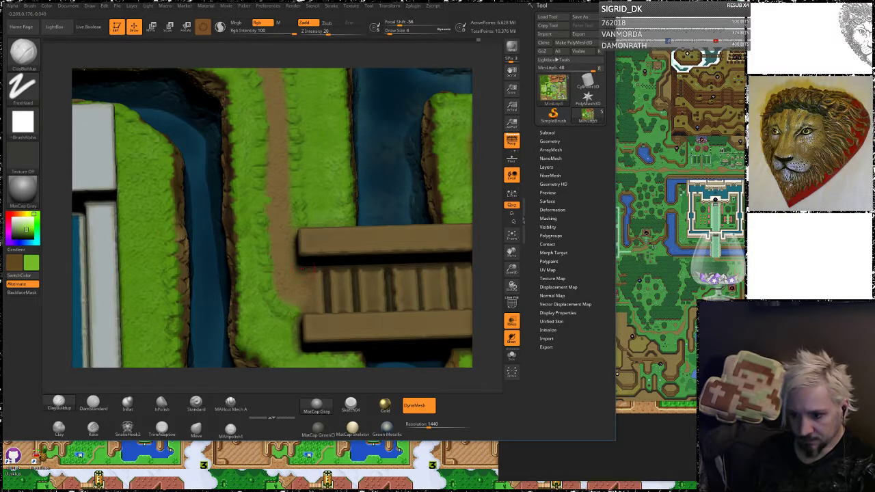
{"action": "left_click_drag", "start_coordinate": [485, 185], "coordinate": [486, 163]}
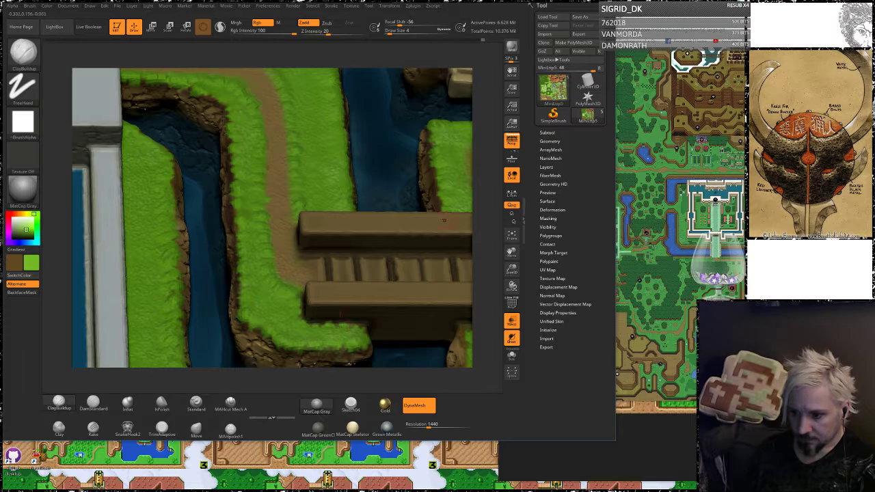
{"action": "right_click_drag", "start_coordinate": [482, 211], "coordinate": [349, 284]}
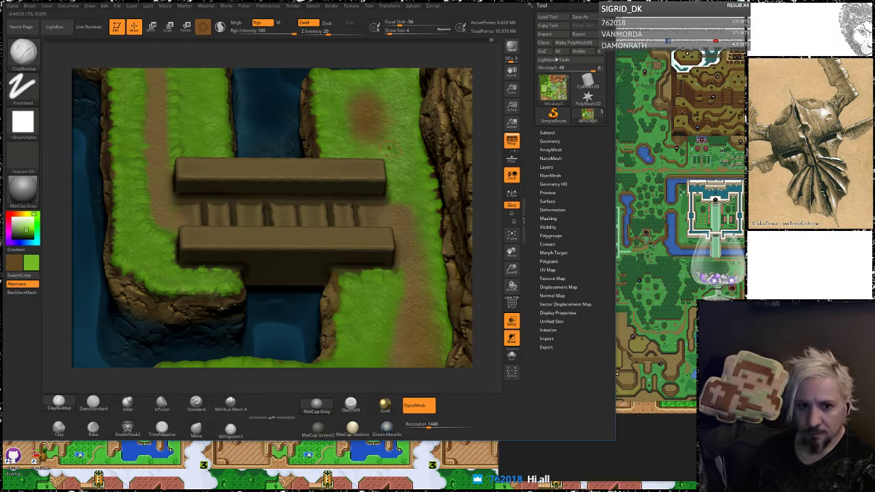
Build green grass tufts on both sides of the path from the wooden bridge's east end down to the rock field
{"action": "right_click_drag", "start_coordinate": [490, 143], "coordinate": [440, 118], "text": "alt"}
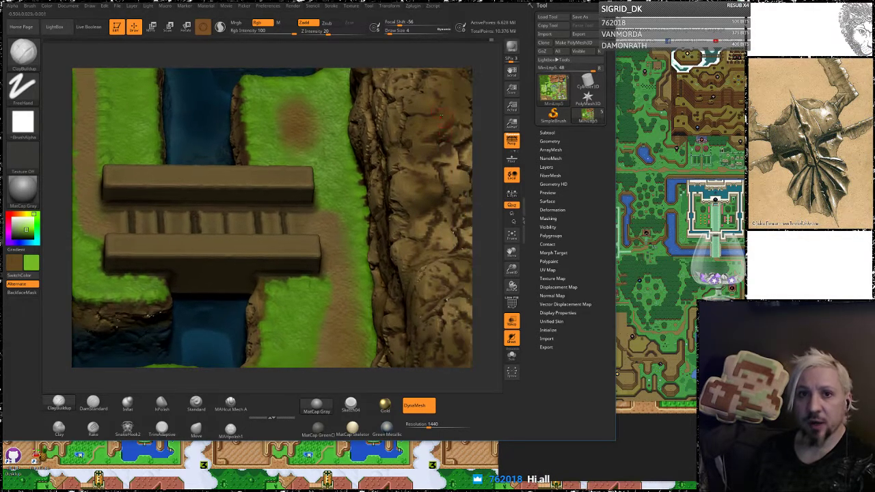
{"action": "mouse_move", "coordinate": [481, 120]}
{"action": "left_mouse_down"}
{"action": "mouse_move", "coordinate": [471, 141]}
{"action": "mouse_move", "coordinate": [456, 143]}
{"action": "left_mouse_up"}
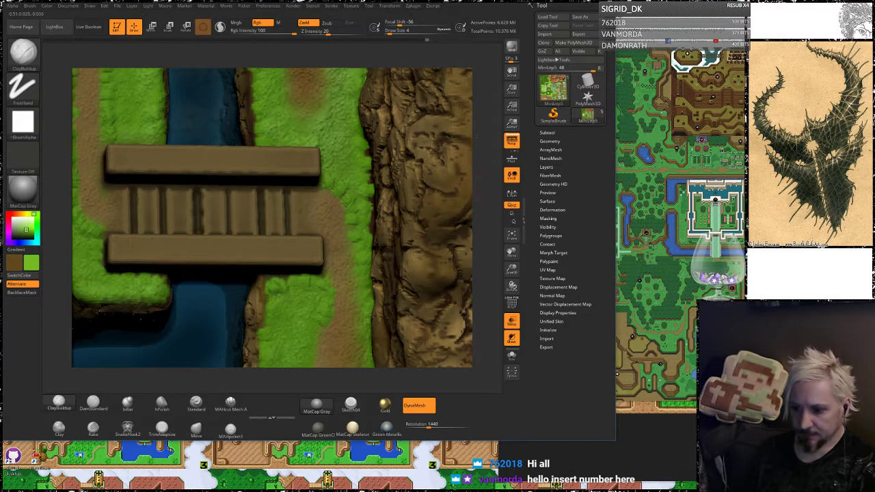
{"action": "left_click_drag", "start_coordinate": [488, 183], "coordinate": [478, 109], "text": "alt"}
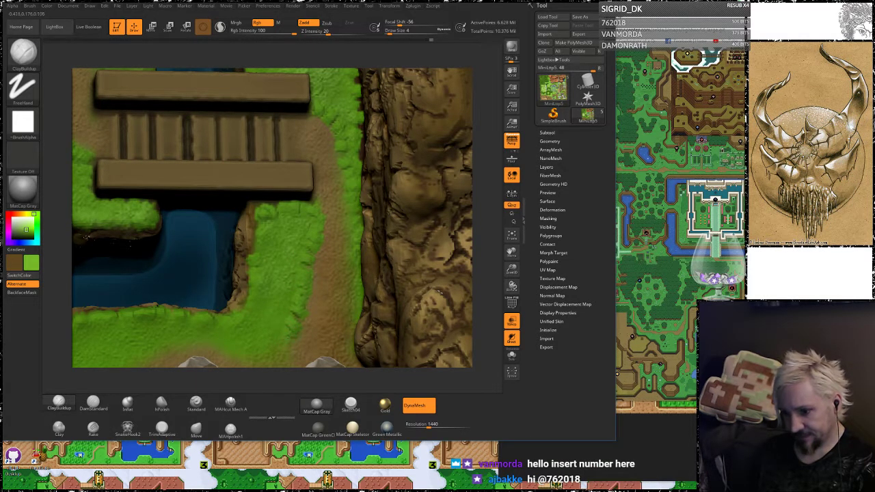
{"action": "left_click_drag", "start_coordinate": [482, 209], "coordinate": [504, 129], "text": "alt"}
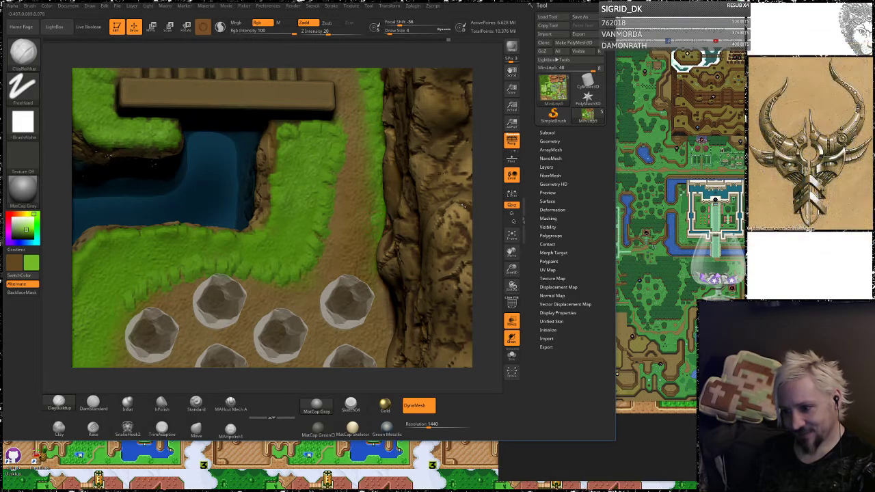
{"action": "left_click_drag", "start_coordinate": [476, 143], "coordinate": [482, 149]}
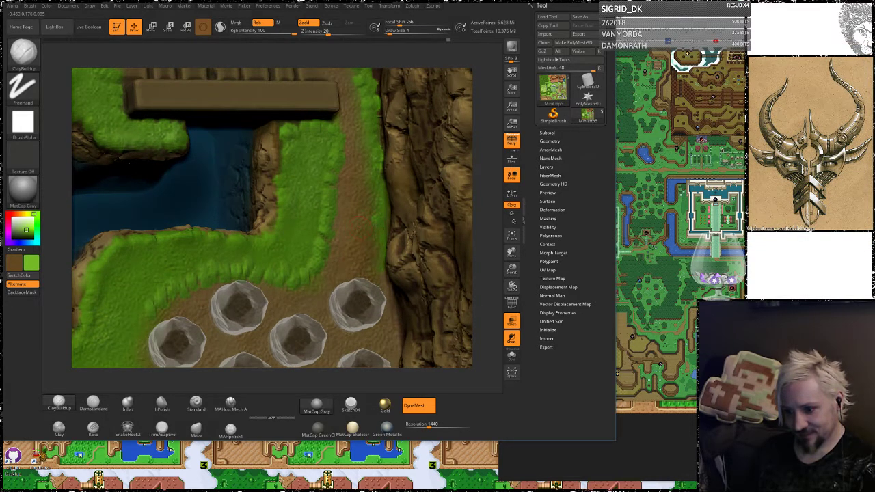
{"action": "left_click_drag", "start_coordinate": [376, 227], "coordinate": [384, 280]}
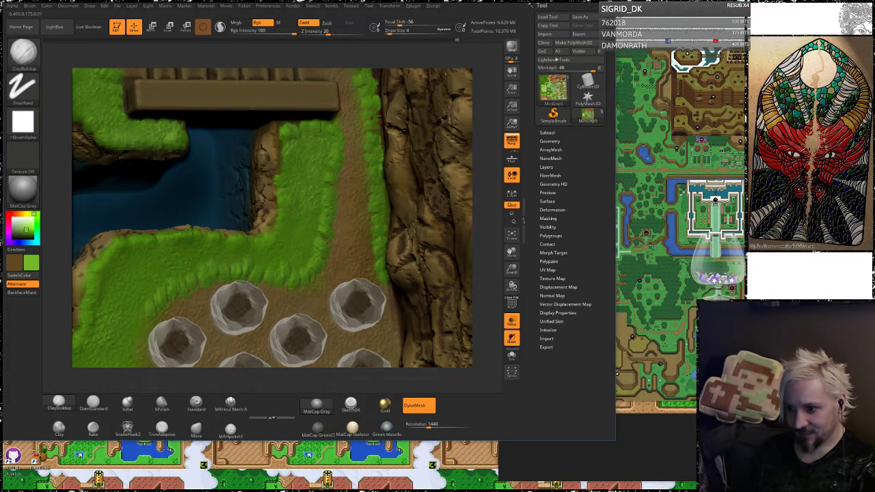
Build green grass tufts around the dirt patch and along the cliff edge north of the wooden bridge
{"action": "right_click_drag", "start_coordinate": [321, 188], "coordinate": [318, 310], "text": "alt"}
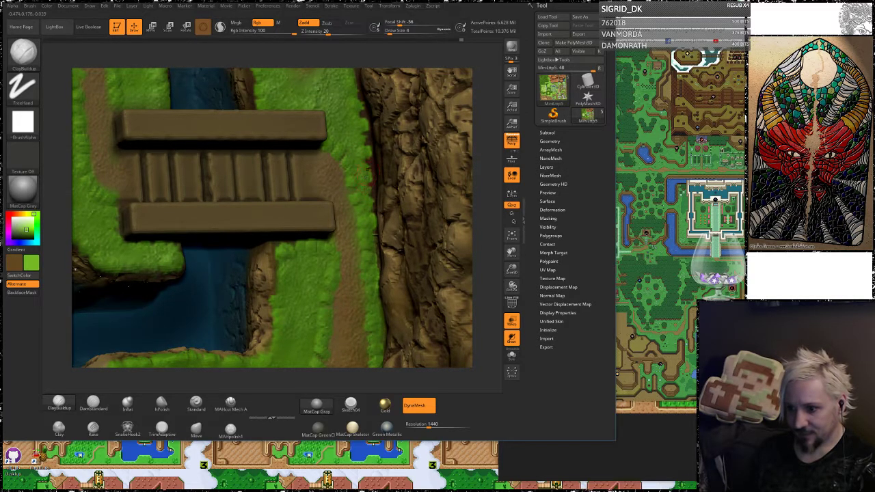
{"action": "right_click_drag", "start_coordinate": [429, 155], "coordinate": [428, 248], "text": "alt"}
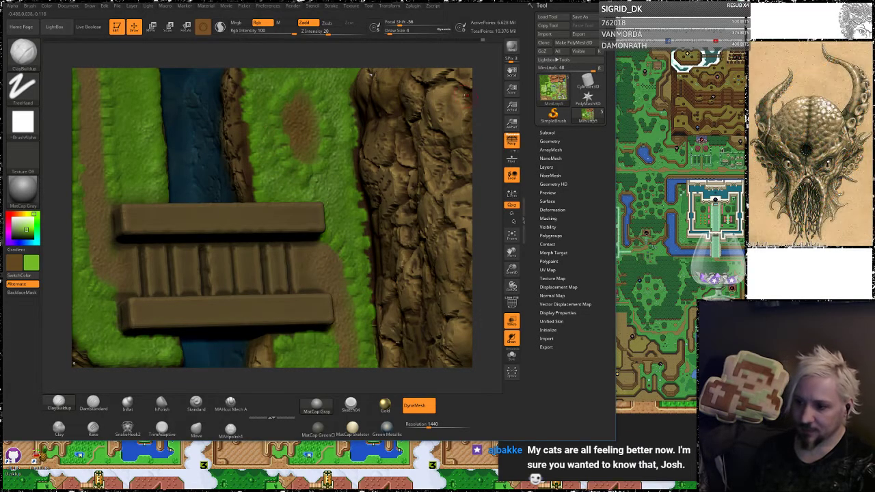
{"action": "left_click_drag", "start_coordinate": [483, 90], "coordinate": [464, 173], "text": "alt"}
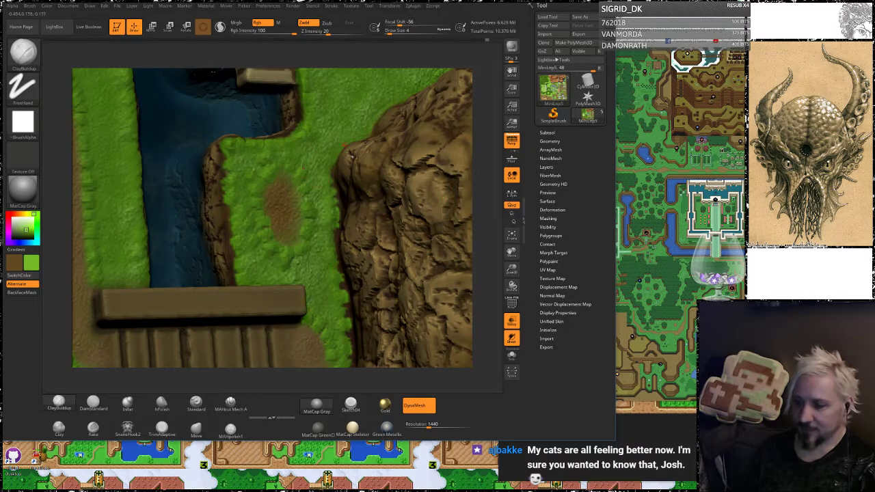
{"action": "right_click_drag", "start_coordinate": [324, 78], "coordinate": [301, 137], "text": "alt"}
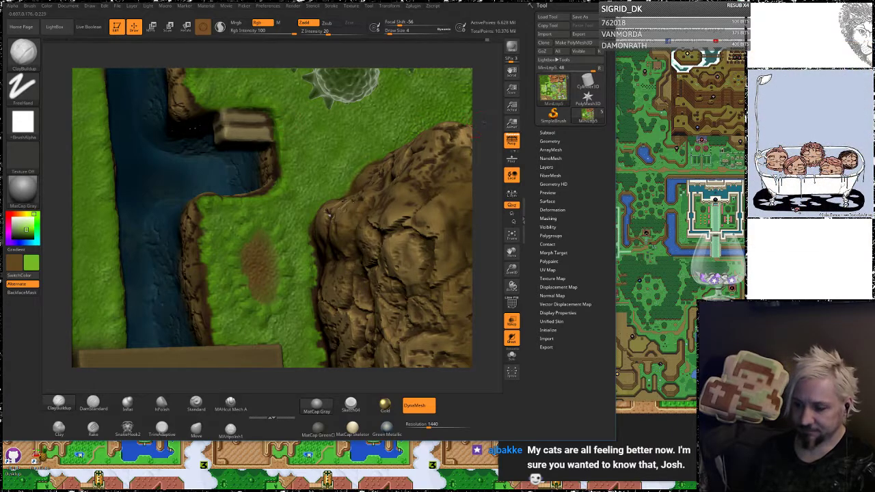
Sculpt green grass tufts around the base and roots of the red-topped hut beside the four round bushes
{"action": "mouse_move", "coordinate": [487, 139]}
{"action": "left_mouse_down"}
{"action": "mouse_move", "coordinate": [482, 102]}
{"action": "mouse_move", "coordinate": [373, 248]}
{"action": "left_mouse_up"}
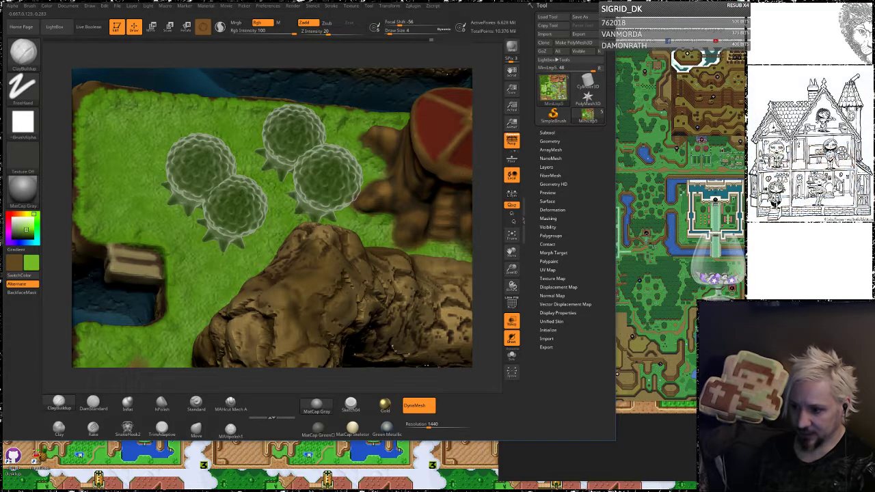
{"action": "left_click_drag", "start_coordinate": [497, 121], "coordinate": [475, 163]}
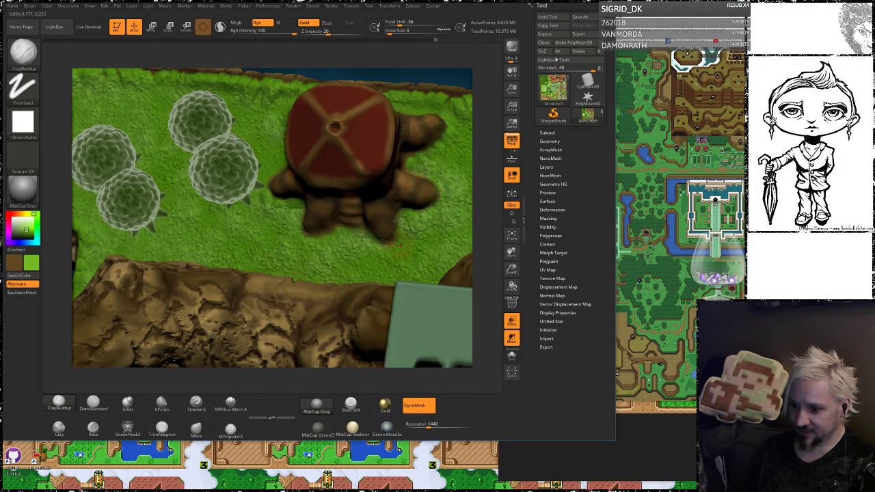
{"action": "left_click_drag", "start_coordinate": [478, 163], "coordinate": [494, 127]}
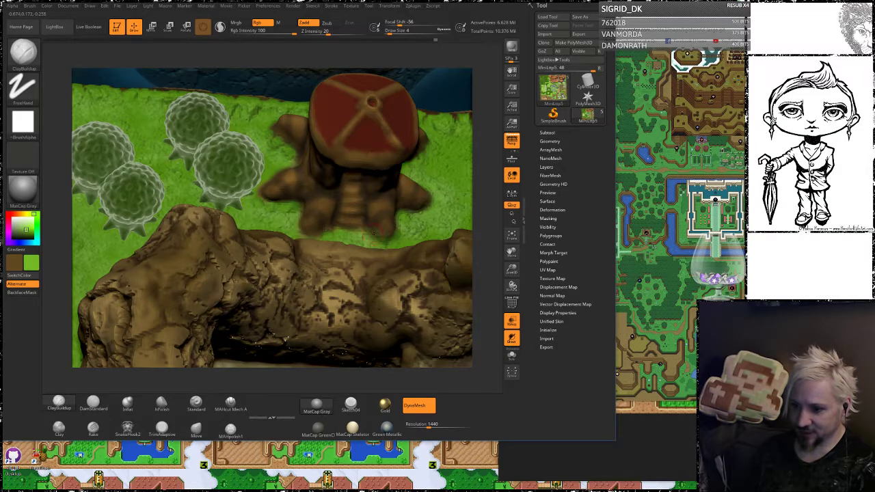
{"action": "left_click_drag", "start_coordinate": [476, 146], "coordinate": [478, 172]}
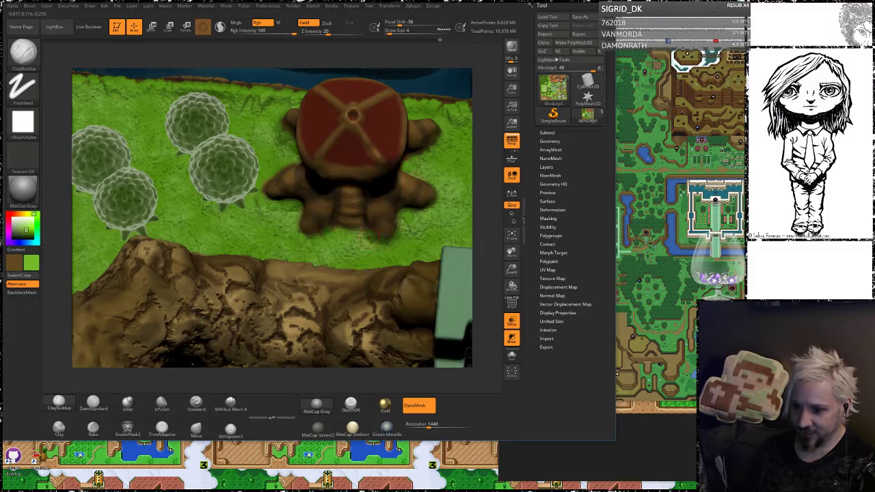
{"action": "left_click_drag", "start_coordinate": [482, 135], "coordinate": [404, 156]}
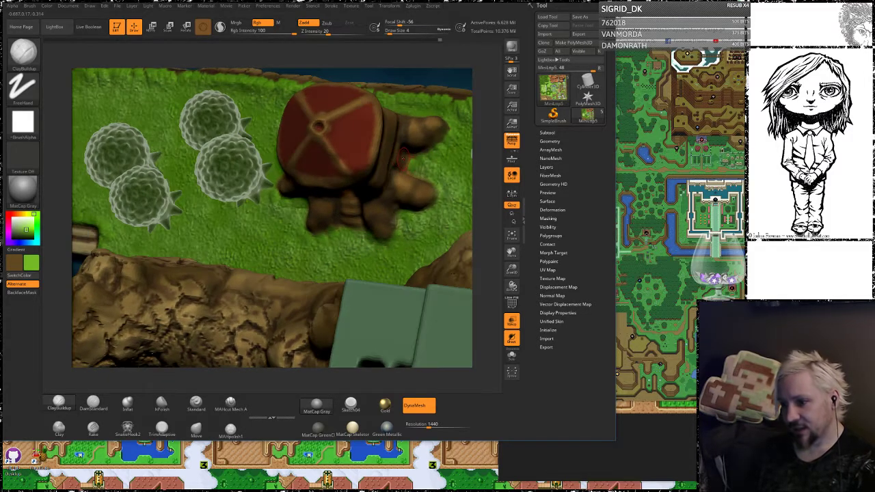
{"action": "left_click_drag", "start_coordinate": [476, 121], "coordinate": [469, 198]}
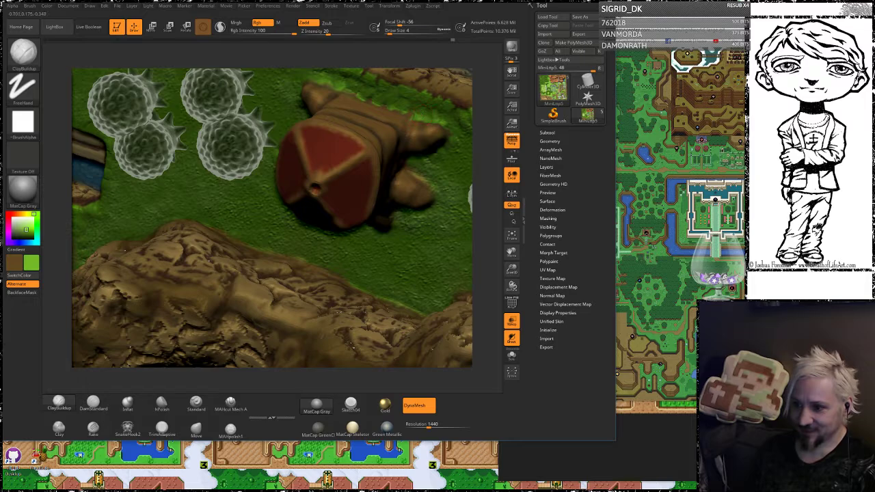
{"action": "left_click_drag", "start_coordinate": [484, 145], "coordinate": [352, 165], "text": "alt"}
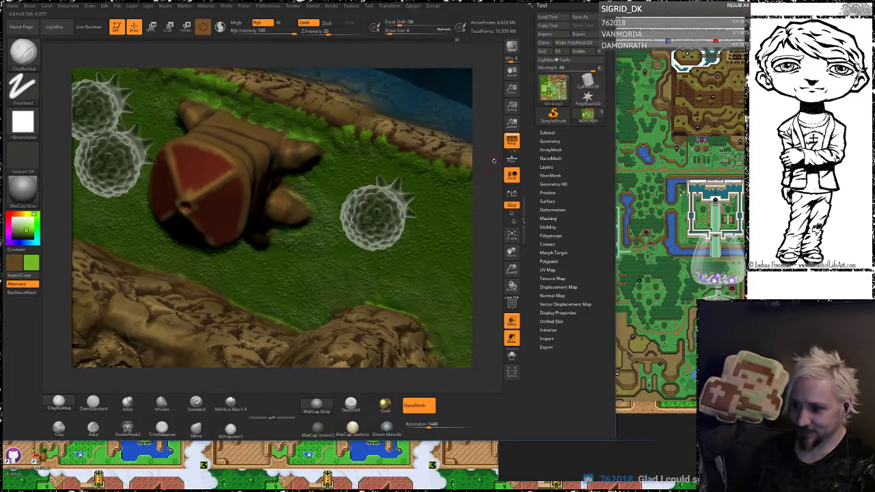
Build green grass tufts down the west edge of the rock field and around its southwest corner to the stone bridge
{"action": "mouse_move", "coordinate": [494, 106]}
{"action": "left_mouse_down"}
{"action": "mouse_move", "coordinate": [499, 149]}
{"action": "mouse_move", "coordinate": [464, 97]}
{"action": "mouse_move", "coordinate": [462, 58]}
{"action": "left_mouse_up"}
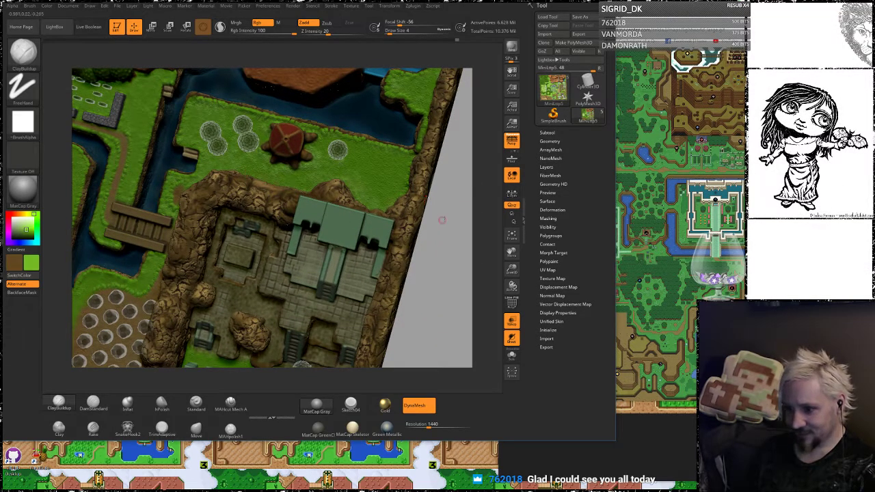
{"action": "left_click_drag", "start_coordinate": [442, 220], "coordinate": [457, 253]}
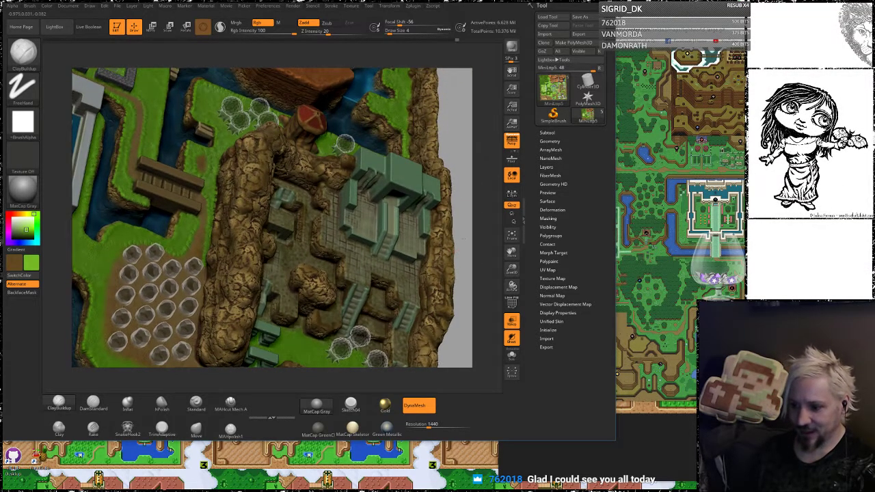
{"action": "right_click_drag", "start_coordinate": [313, 283], "coordinate": [292, 142], "text": "alt"}
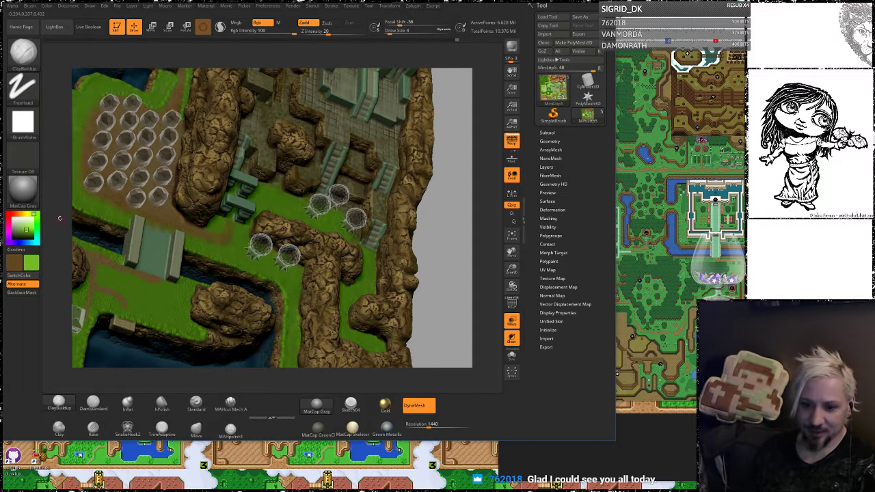
{"action": "left_click_drag", "start_coordinate": [60, 218], "coordinate": [251, 241], "text": "alt"}
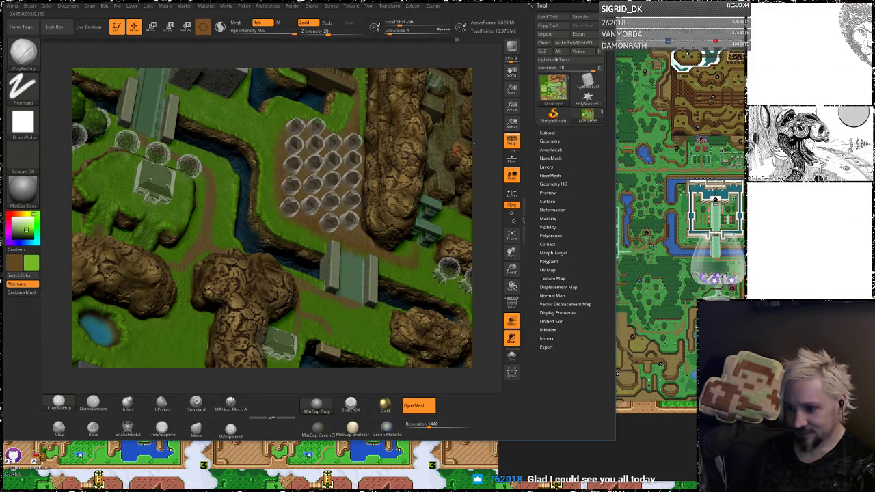
{"action": "left_click_drag", "start_coordinate": [485, 138], "coordinate": [495, 227]}
{"action": "left_click_drag", "start_coordinate": [70, 253], "coordinate": [260, 157], "text": "alt"}
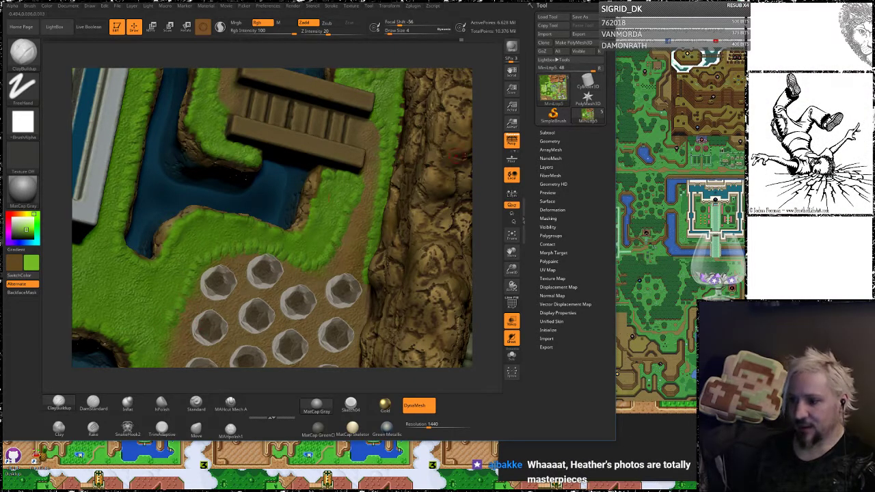
{"action": "left_click_drag", "start_coordinate": [485, 174], "coordinate": [486, 125], "text": "alt"}
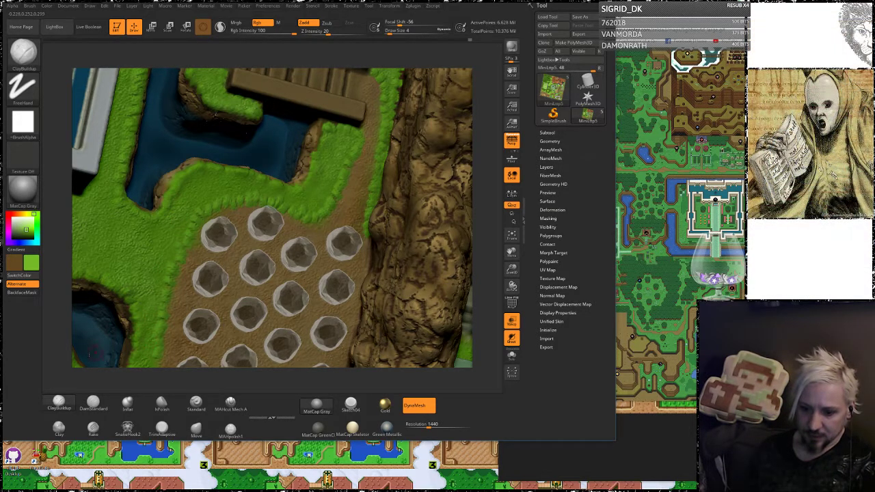
{"action": "left_click_drag", "start_coordinate": [59, 345], "coordinate": [68, 272], "text": "alt"}
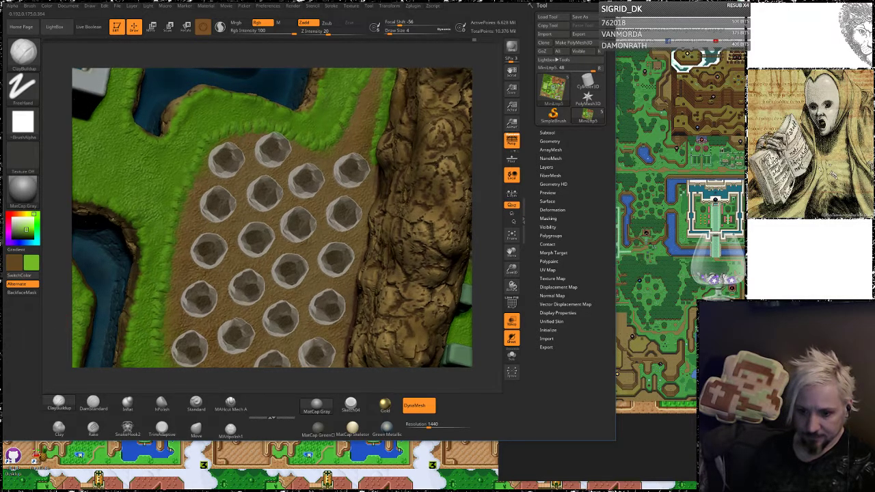
{"action": "left_click_drag", "start_coordinate": [61, 322], "coordinate": [67, 212], "text": "alt"}
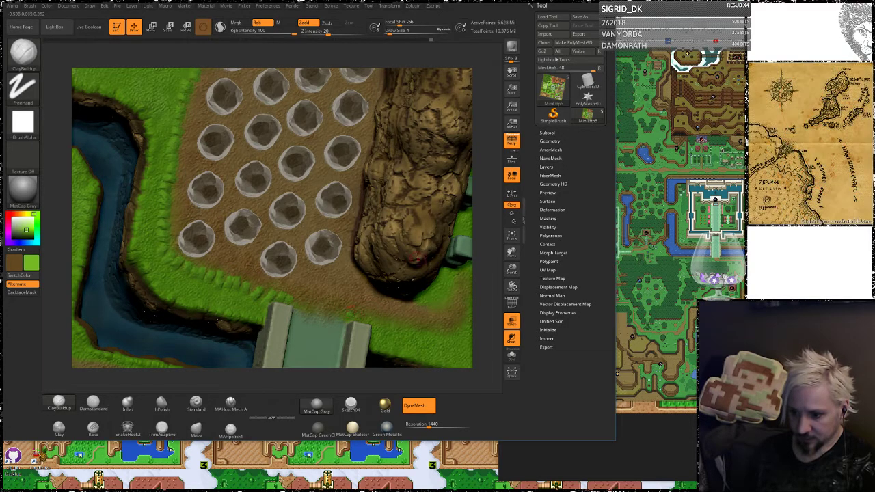
Build grass tufts on both sides of the path from the stone bridge around the cliff to the green gates
{"action": "left_click_drag", "start_coordinate": [492, 237], "coordinate": [441, 185], "text": "alt"}
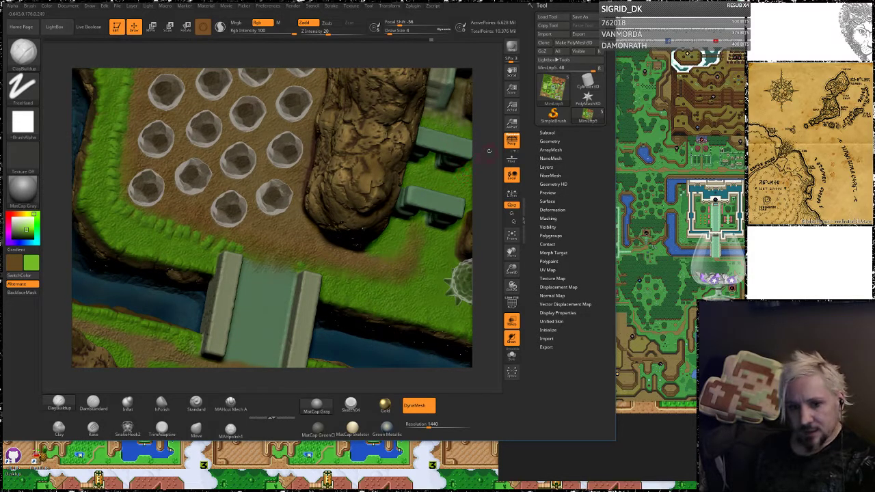
{"action": "left_click_drag", "start_coordinate": [498, 148], "coordinate": [441, 164]}
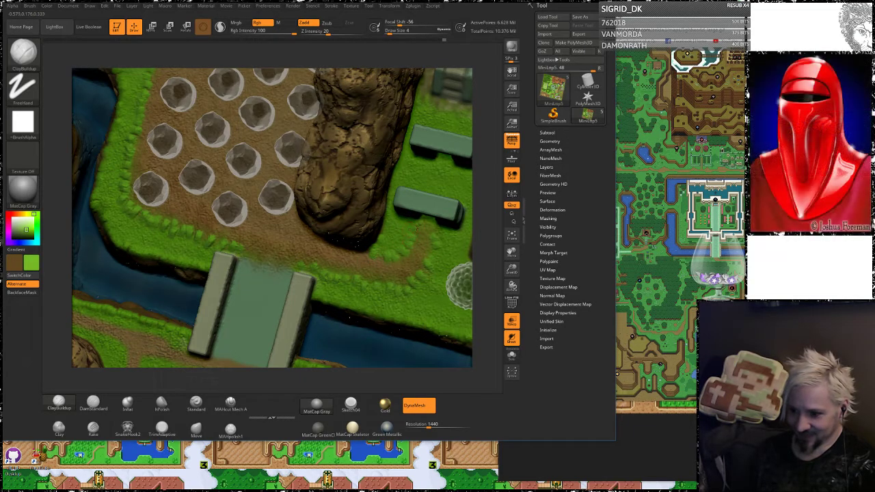
{"action": "left_click_drag", "start_coordinate": [486, 201], "coordinate": [493, 174]}
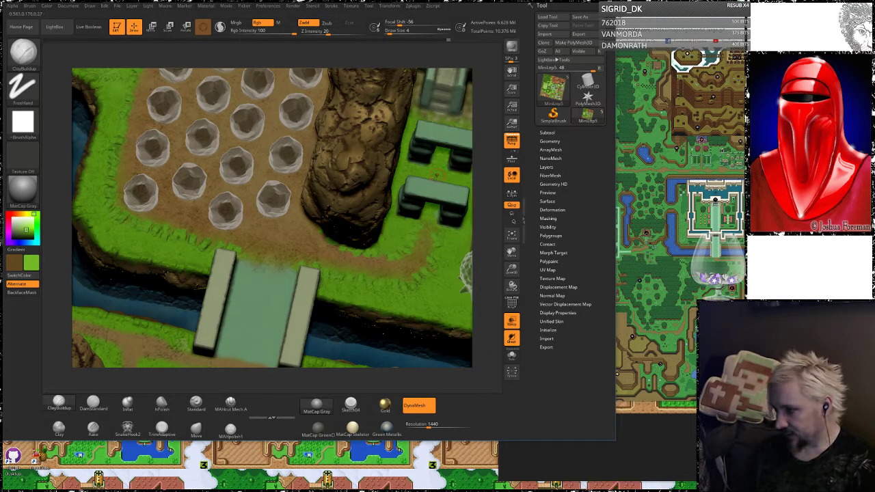
{"action": "left_click_drag", "start_coordinate": [489, 197], "coordinate": [498, 194]}
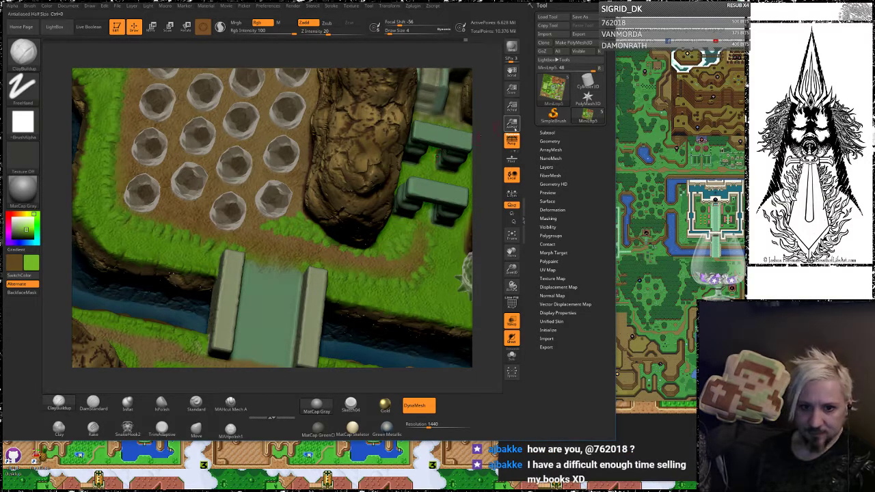
Review the grass edging from the rock field past the wooden bridge to the path below the graveyard
{"action": "left_click_drag", "start_coordinate": [487, 181], "coordinate": [484, 239], "text": "alt"}
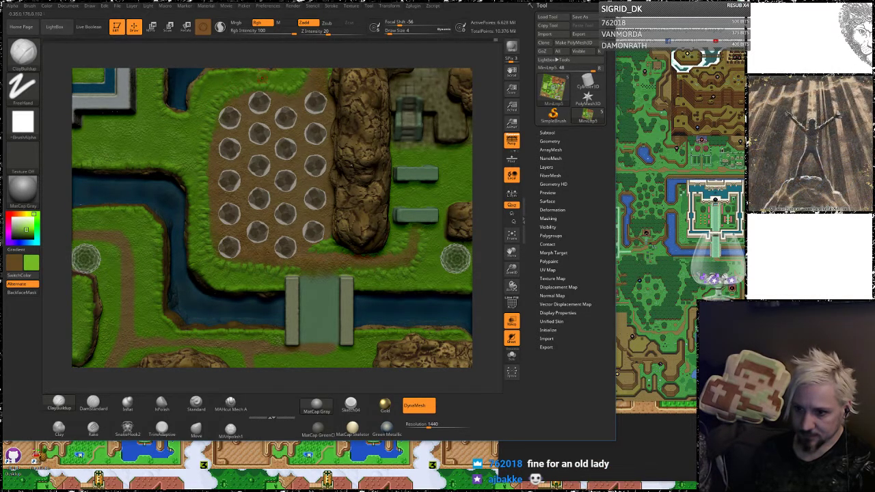
{"action": "key", "text": "shift"}
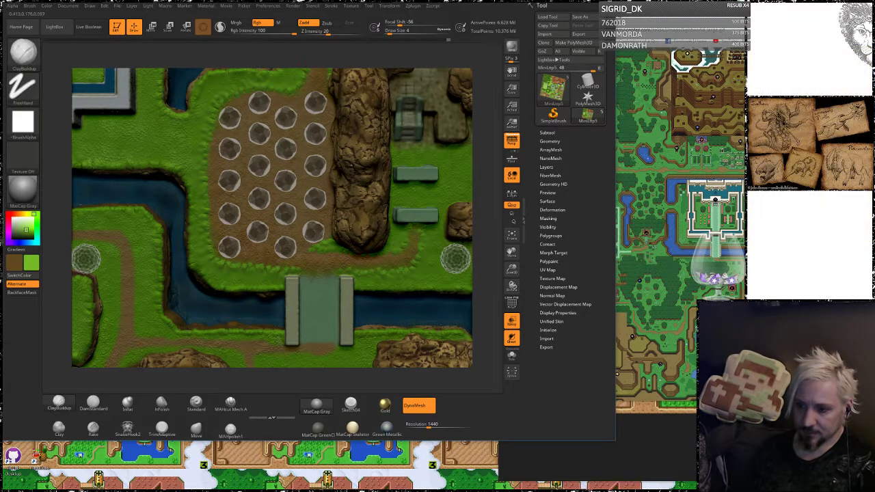
{"action": "left_click_drag", "start_coordinate": [488, 87], "coordinate": [481, 245], "text": "alt"}
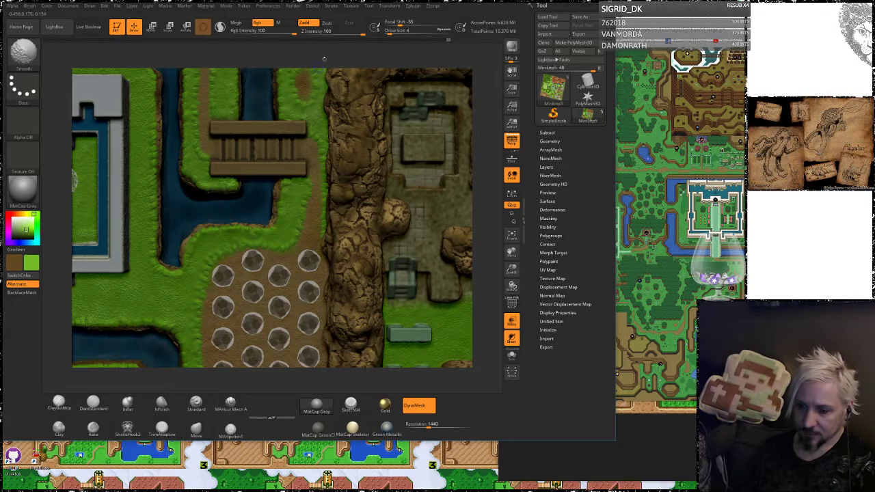
{"action": "left_click_drag", "start_coordinate": [331, 52], "coordinate": [324, 150], "text": "alt"}
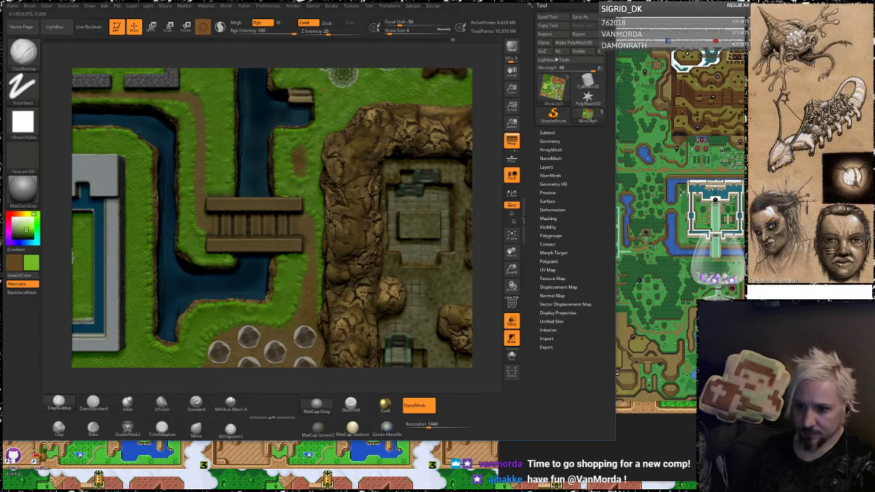
{"action": "left_click_drag", "start_coordinate": [56, 171], "coordinate": [283, 217], "text": "alt"}
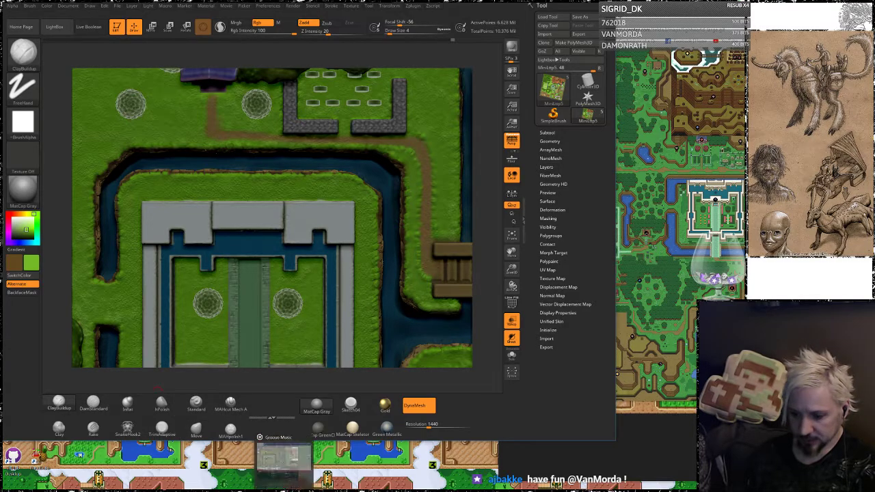
Switch to the music player, play "Past the Sirens | Celestial Dances" from the YouTubeLivestream playlist, and return to ZBrush
{"action": "left_click", "coordinate": [298, 490]}
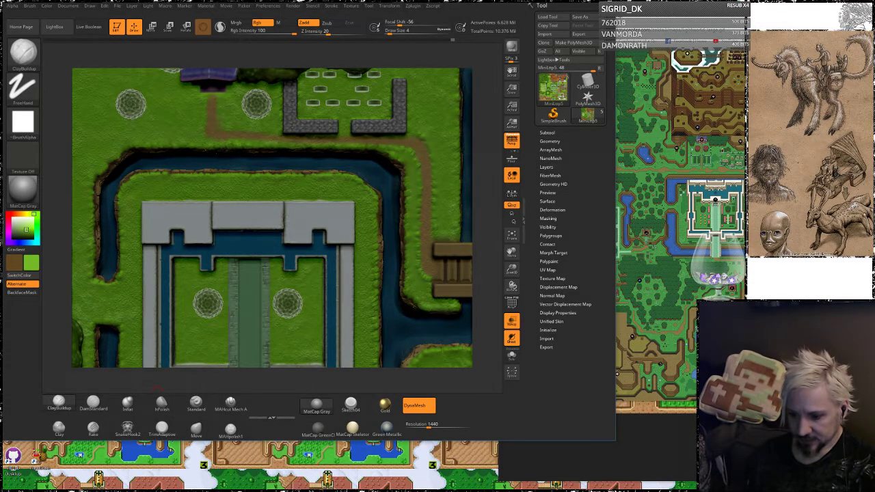
{"action": "scroll", "coordinate": [194, 223], "scroll_direction": "down", "scroll_amount": 4}
{"action": "scroll", "coordinate": [193, 220], "scroll_direction": "down", "scroll_amount": 10}
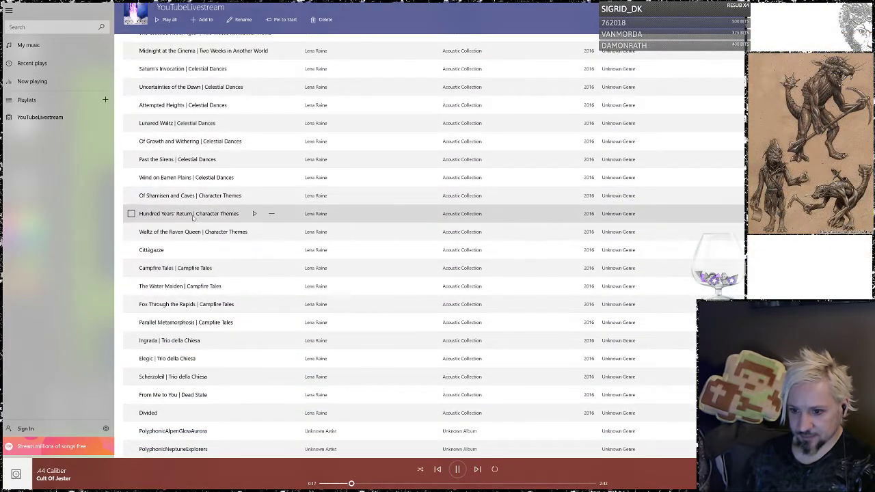
{"action": "left_click", "coordinate": [232, 159]}
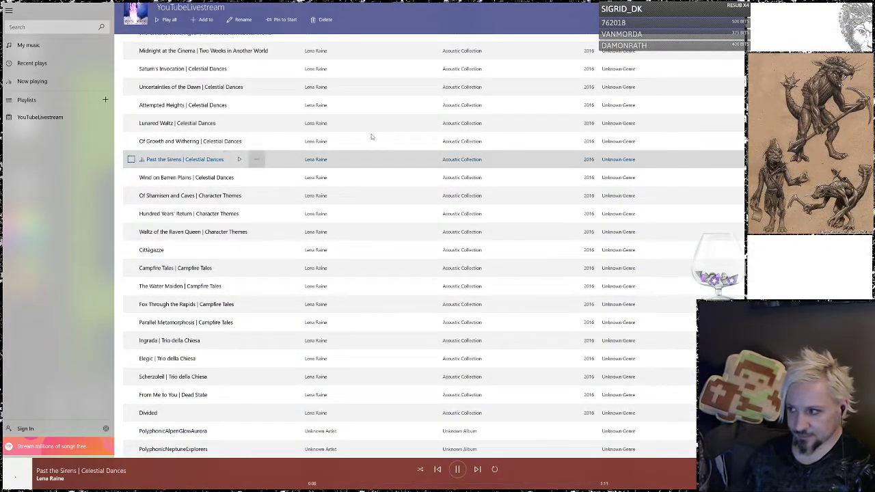
{"action": "key", "text": "alt+Tab"}
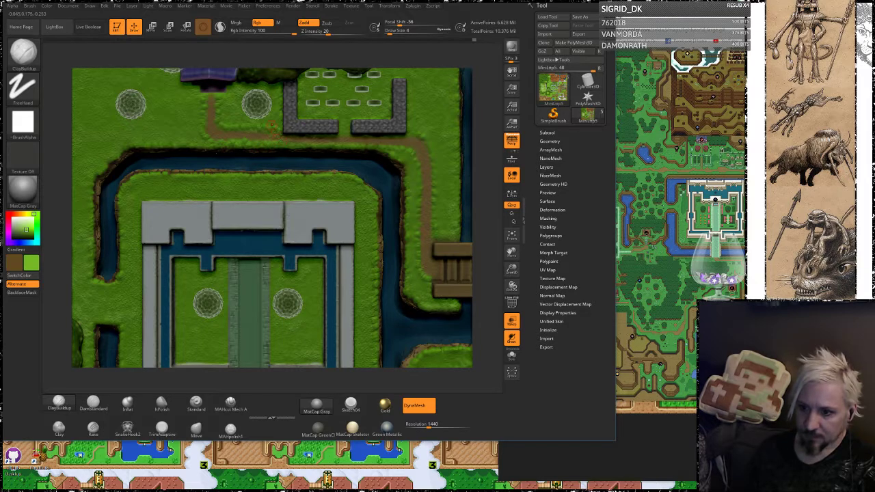
Sculpt small grass tufts with ClayBuildup along the dirt path and the moat bank north of the castle
{"action": "left_click_drag", "start_coordinate": [484, 120], "coordinate": [479, 161], "text": "alt"}
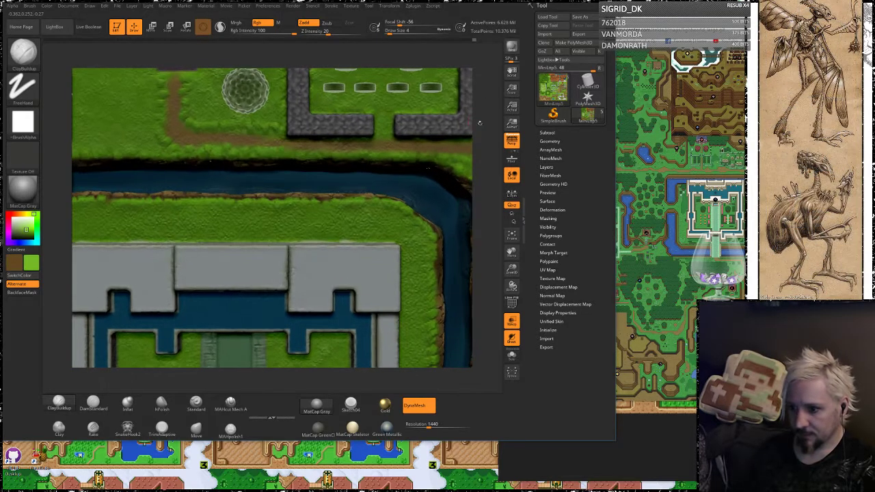
{"action": "right_click_drag", "start_coordinate": [490, 88], "coordinate": [365, 152], "text": "alt"}
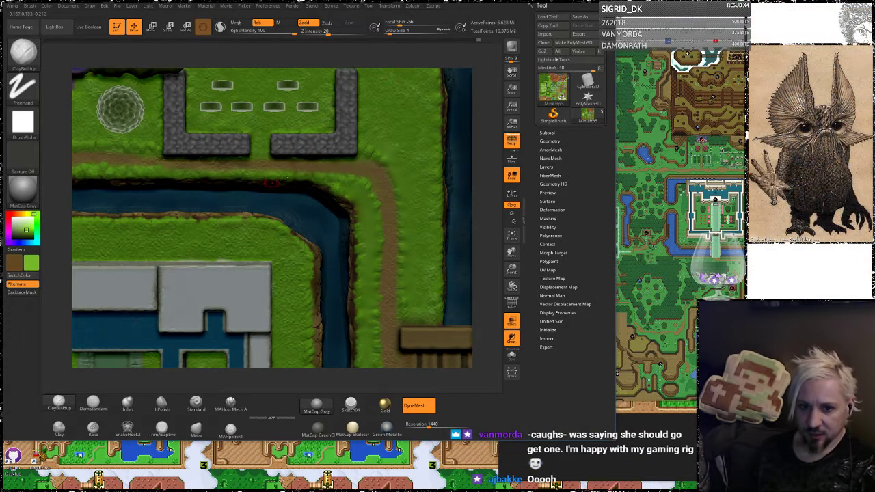
{"action": "left_click_drag", "start_coordinate": [433, 62], "coordinate": [628, 67], "text": "alt"}
Sculpt grass tufts beside the river and along the village path edges around the large house's lawn
{"action": "left_click_drag", "start_coordinate": [62, 172], "coordinate": [519, 123], "text": "alt"}
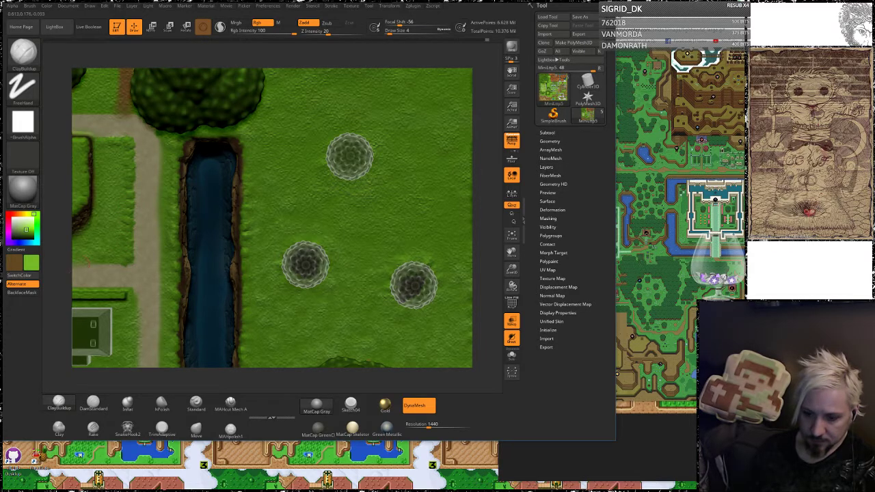
{"action": "right_click_drag", "start_coordinate": [87, 261], "coordinate": [268, 168], "text": "alt"}
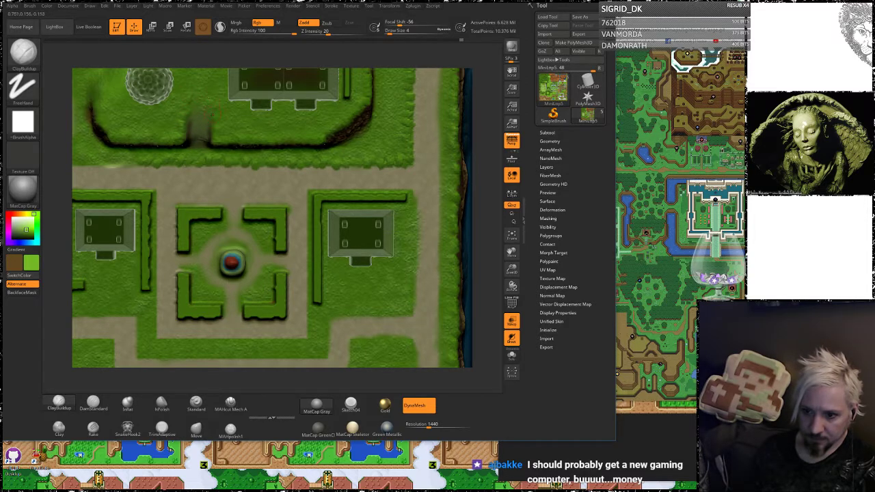
{"action": "right_click_drag", "start_coordinate": [96, 164], "coordinate": [230, 162], "text": "alt"}
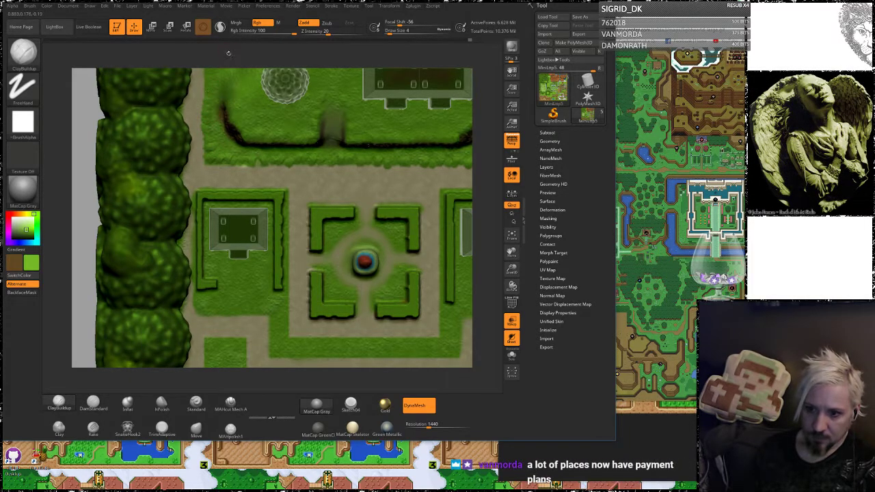
{"action": "left_click_drag", "start_coordinate": [228, 54], "coordinate": [243, 140], "text": "alt"}
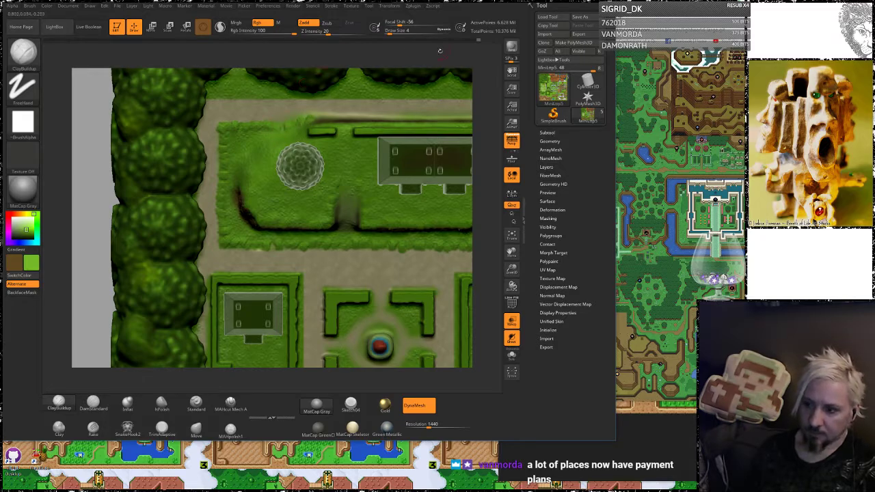
{"action": "left_click_drag", "start_coordinate": [229, 63], "coordinate": [213, 51]}
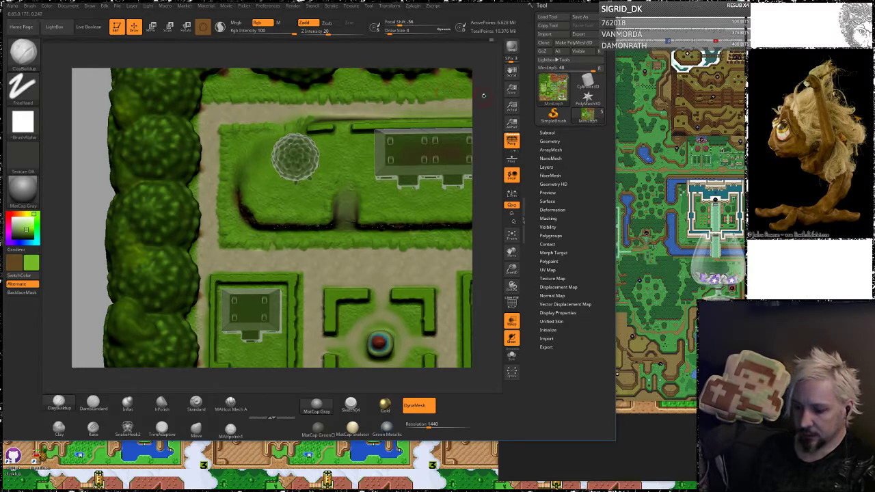
Build up tufted grass edges along the path below the northern trees and around the northeast corner of the large house's lawn
{"action": "left_click_drag", "start_coordinate": [483, 96], "coordinate": [356, 110], "text": "alt"}
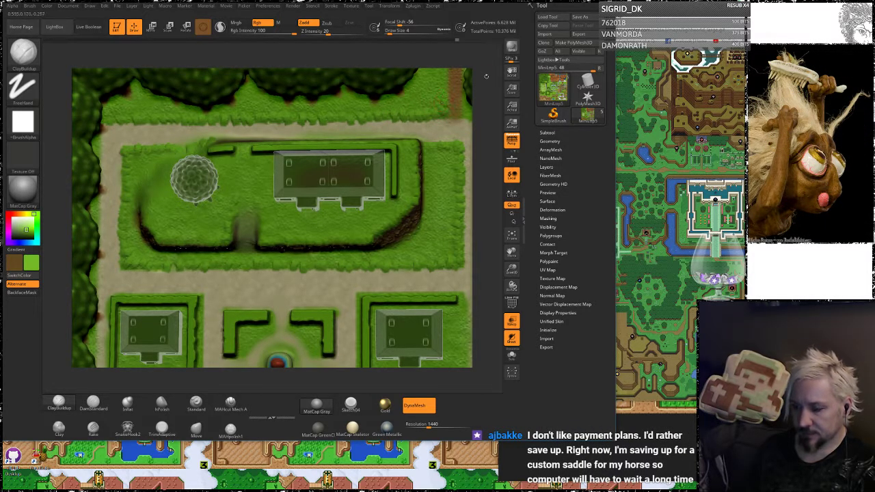
{"action": "left_click_drag", "start_coordinate": [447, 67], "coordinate": [411, 139], "text": "alt"}
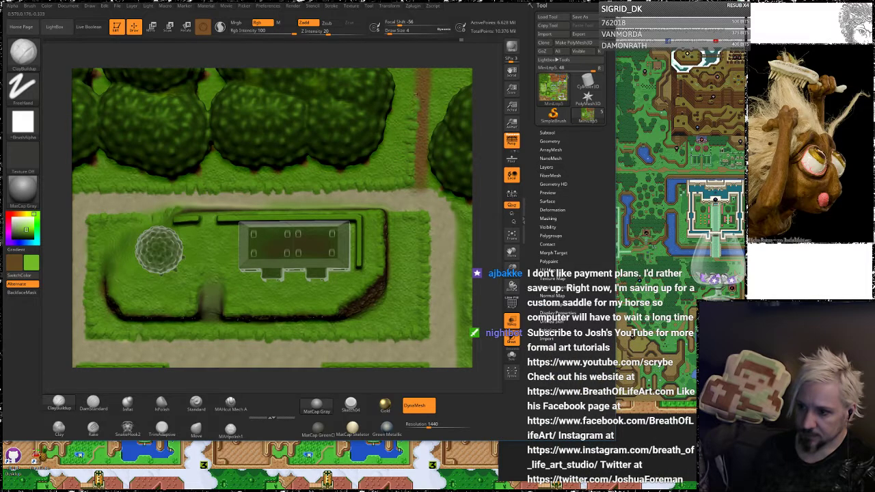
{"action": "left_click_drag", "start_coordinate": [421, 64], "coordinate": [417, 119], "text": "alt"}
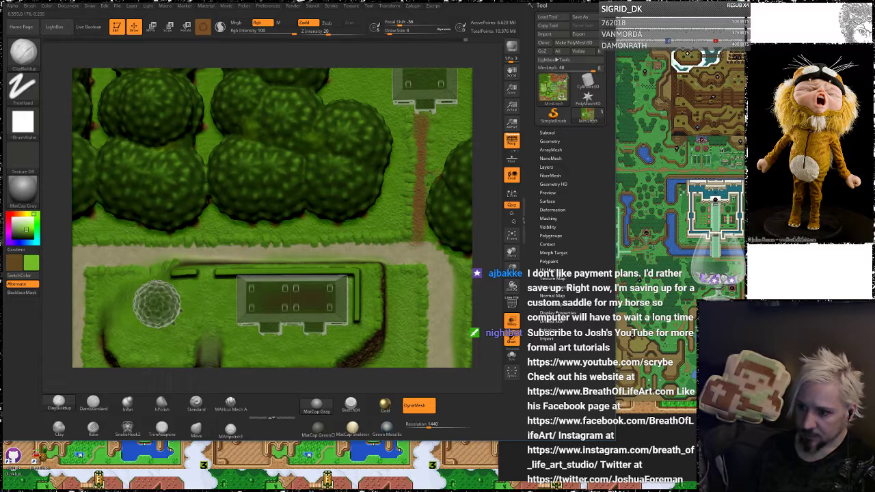
{"action": "left_click_drag", "start_coordinate": [490, 173], "coordinate": [505, 112], "text": "alt"}
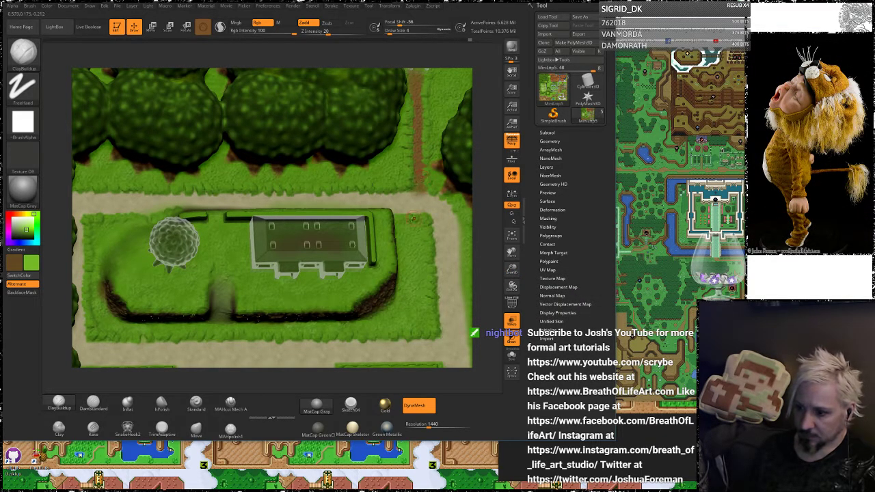
{"action": "left_click_drag", "start_coordinate": [487, 183], "coordinate": [434, 96], "text": "alt"}
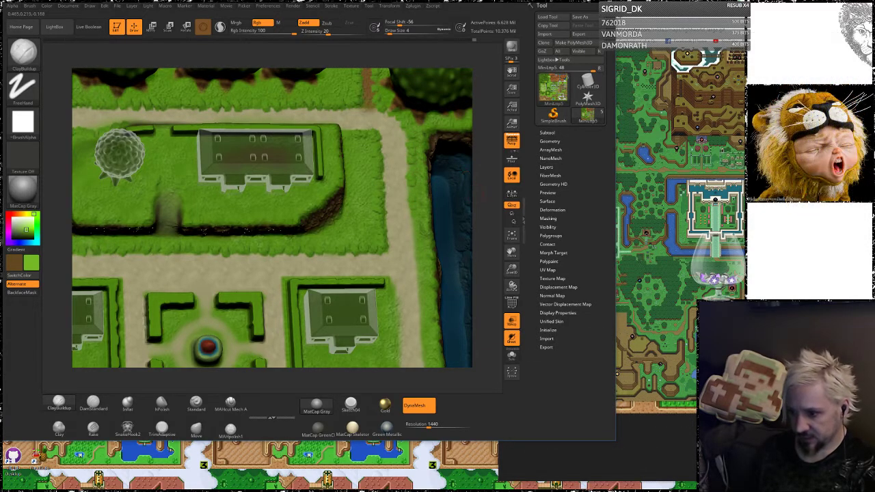
Smooth the water surface of the river channel east of the village
{"action": "left_click_drag", "start_coordinate": [419, 218], "coordinate": [399, 156], "text": "alt"}
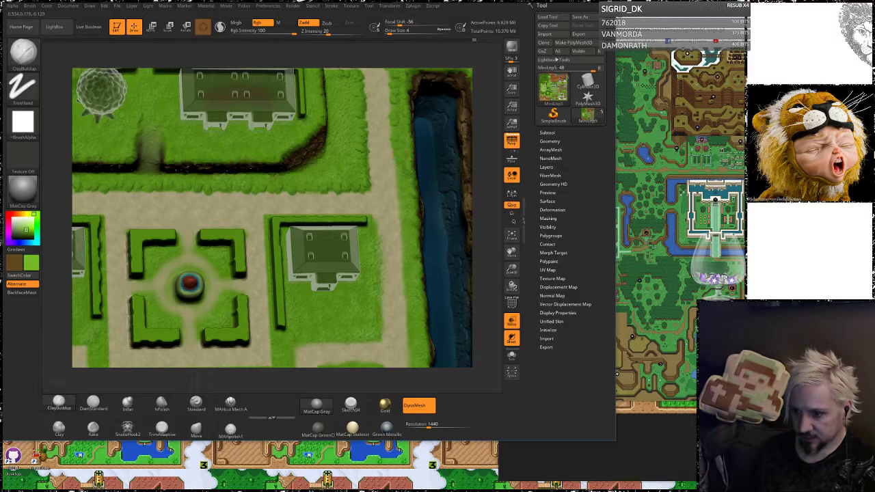
{"action": "left_click_drag", "start_coordinate": [484, 149], "coordinate": [456, 160]}
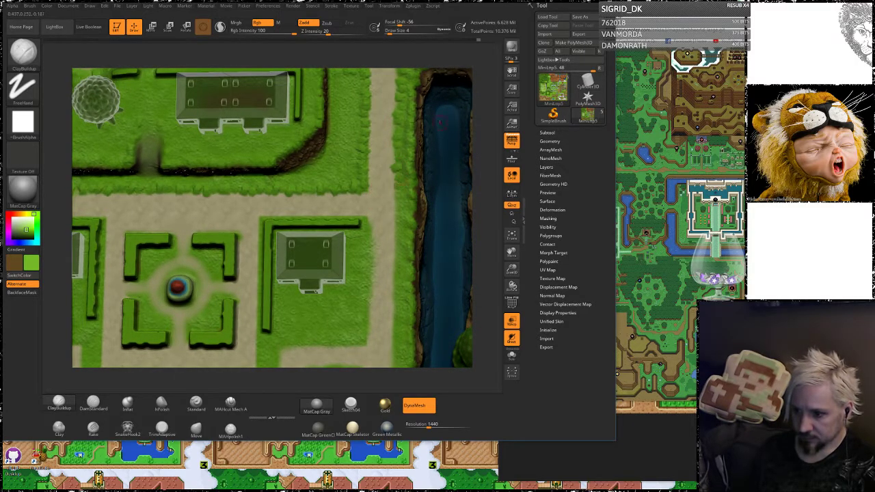
{"action": "key", "text": "shift"}
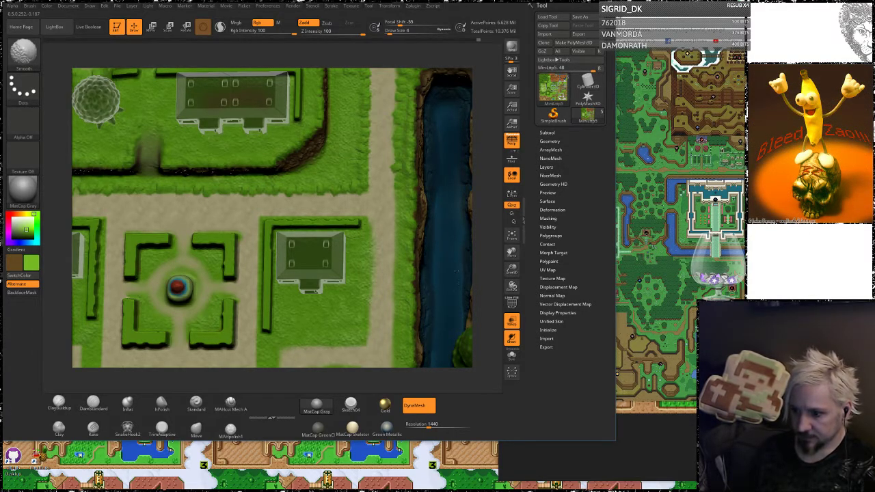
{"action": "key", "text": "shift"}
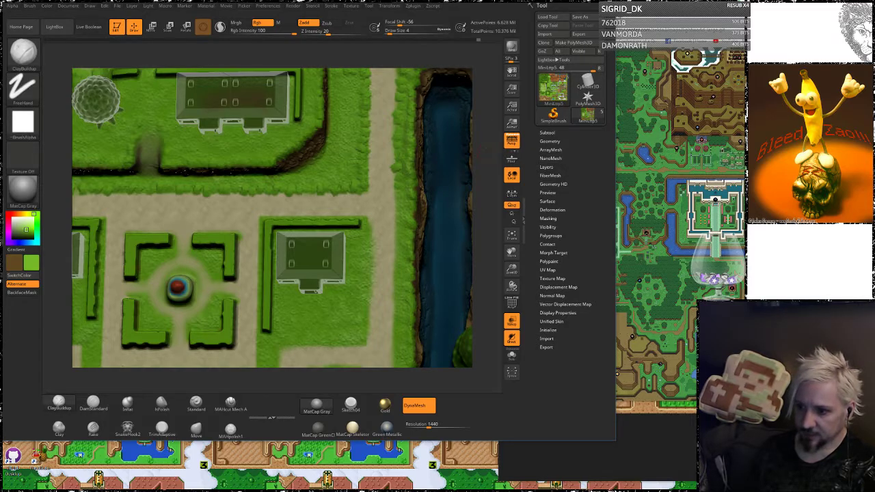
Sculpt grass tufts down the strip between the village's eastern path and the riverbank
{"action": "left_click_drag", "start_coordinate": [483, 151], "coordinate": [487, 104], "text": "alt"}
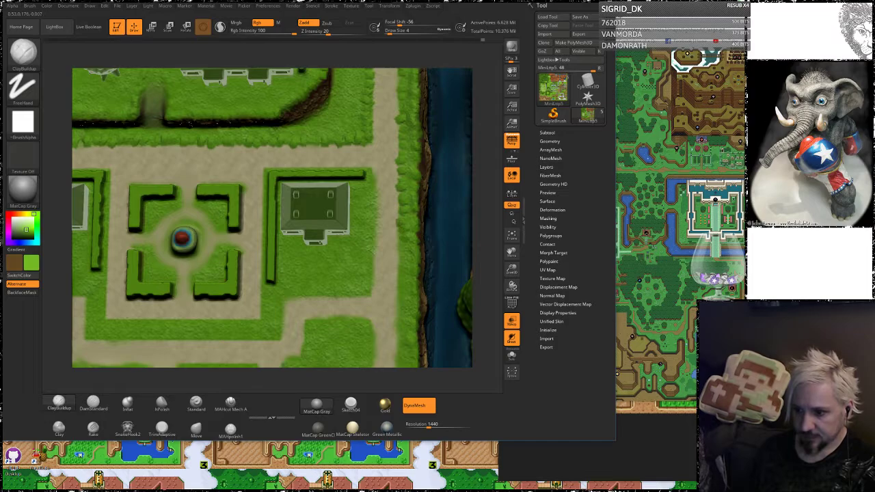
{"action": "right_click_drag", "start_coordinate": [400, 253], "coordinate": [399, 192], "text": "alt"}
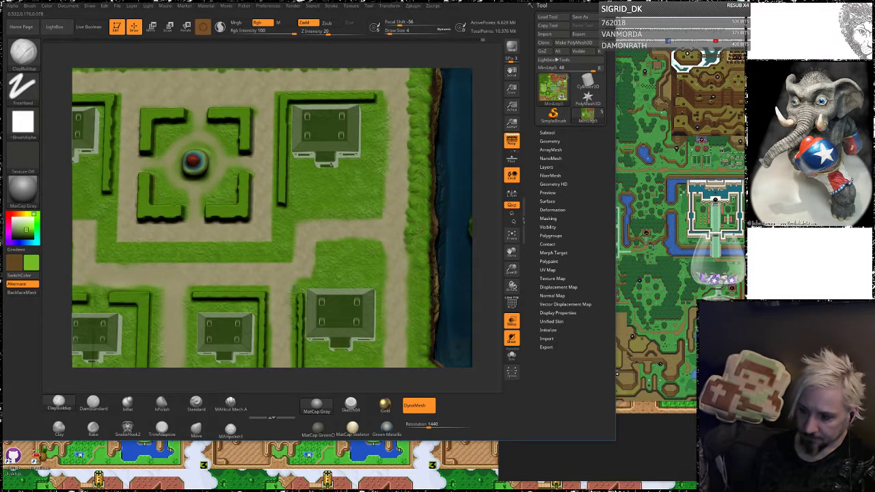
{"action": "right_click_drag", "start_coordinate": [491, 228], "coordinate": [489, 104], "text": "alt"}
{"action": "left_click_drag", "start_coordinate": [418, 222], "coordinate": [412, 236]}
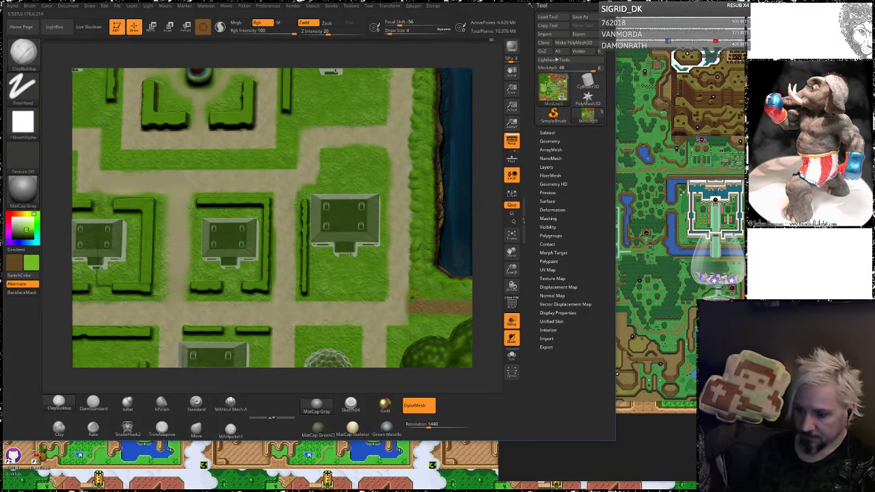
Sculpt grass tufts along the brown dirt path below the river's end and beside the neighbouring tree cluster
{"action": "right_click_drag", "start_coordinate": [488, 257], "coordinate": [486, 167], "text": "alt"}
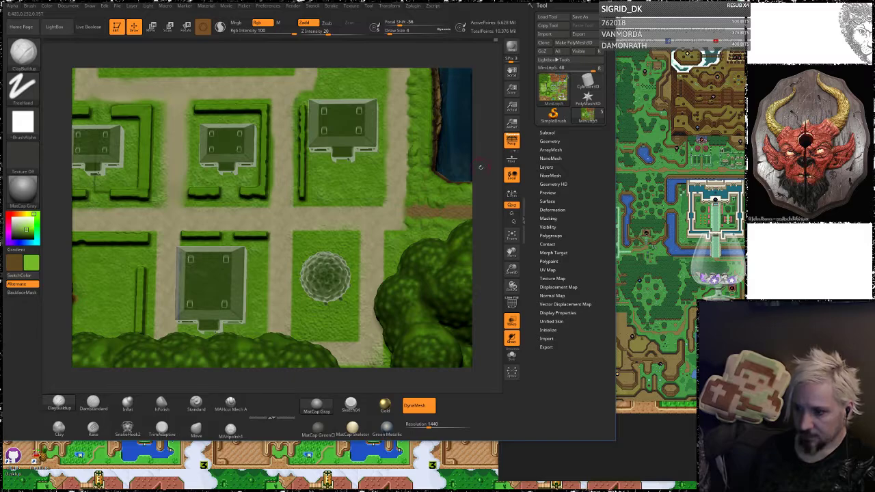
{"action": "right_click_drag", "start_coordinate": [480, 167], "coordinate": [369, 145], "text": "alt"}
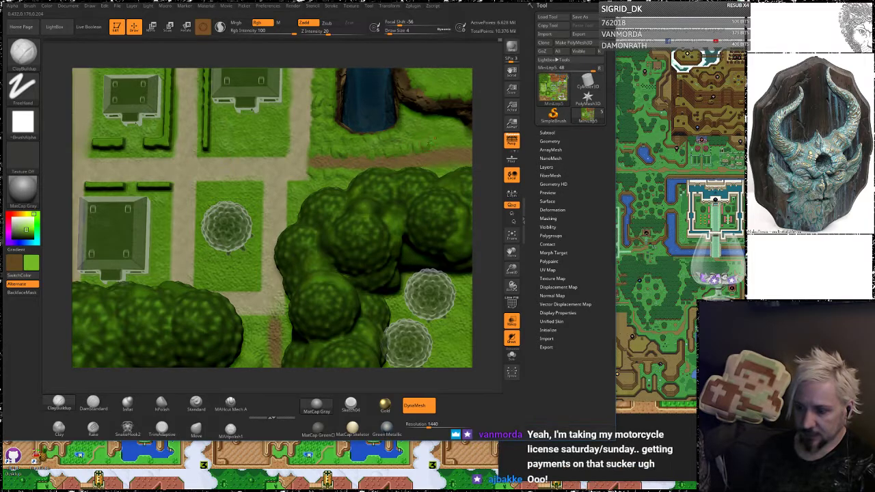
{"action": "left_click_drag", "start_coordinate": [489, 135], "coordinate": [419, 136], "text": "alt"}
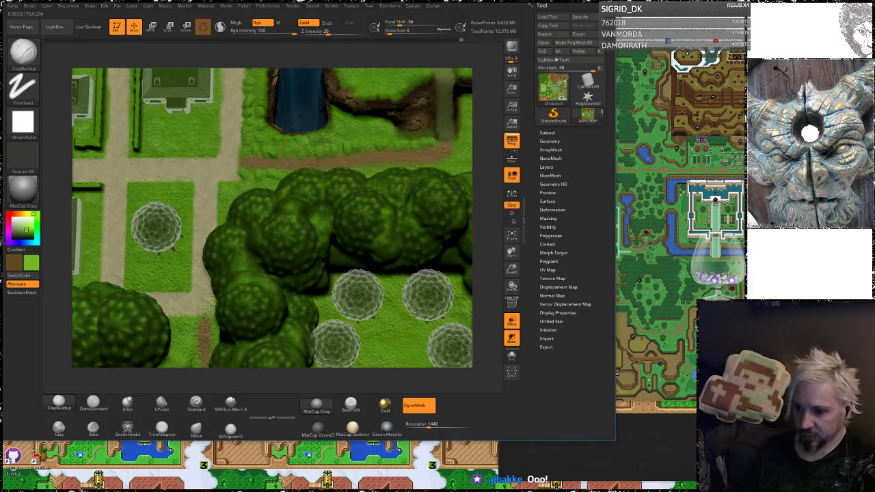
{"action": "left_click_drag", "start_coordinate": [490, 134], "coordinate": [458, 152]}
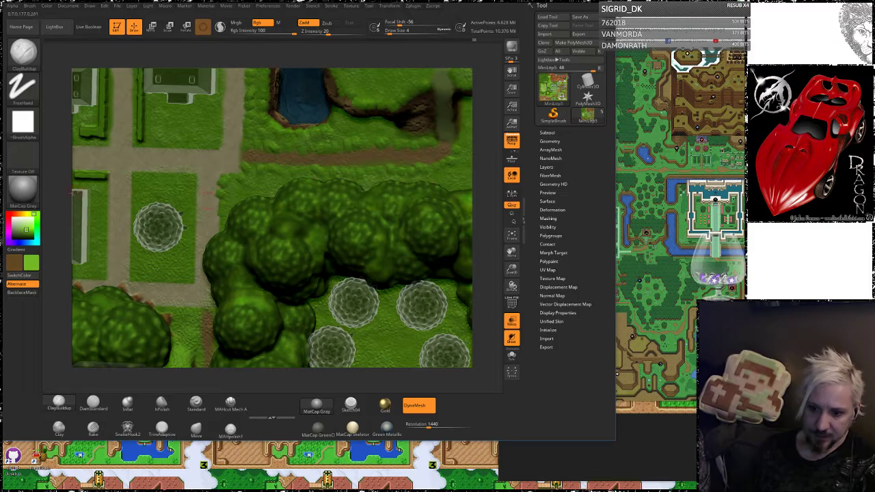
Roughen the grass edges around the southern house plot and the adjacent single-tree plot in the village
{"action": "right_click_drag", "start_coordinate": [222, 112], "coordinate": [366, 65], "text": "alt"}
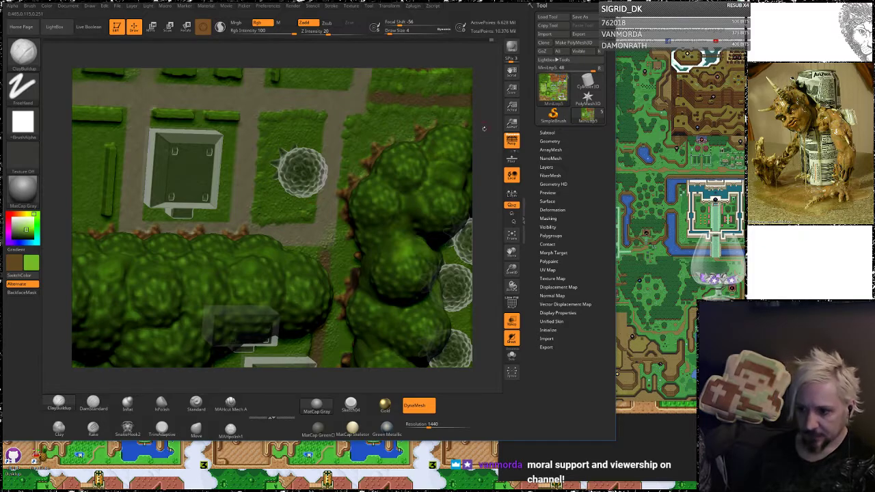
{"action": "left_click_drag", "start_coordinate": [484, 129], "coordinate": [435, 133]}
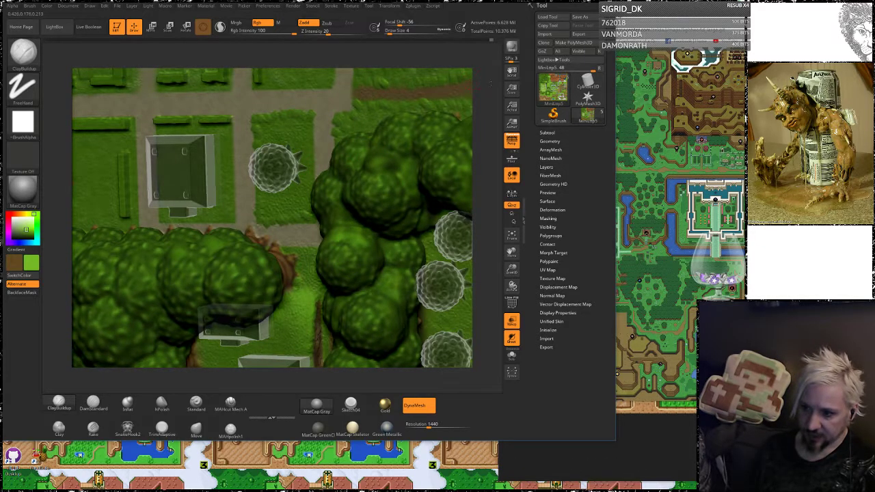
{"action": "left_click_drag", "start_coordinate": [490, 83], "coordinate": [491, 39]}
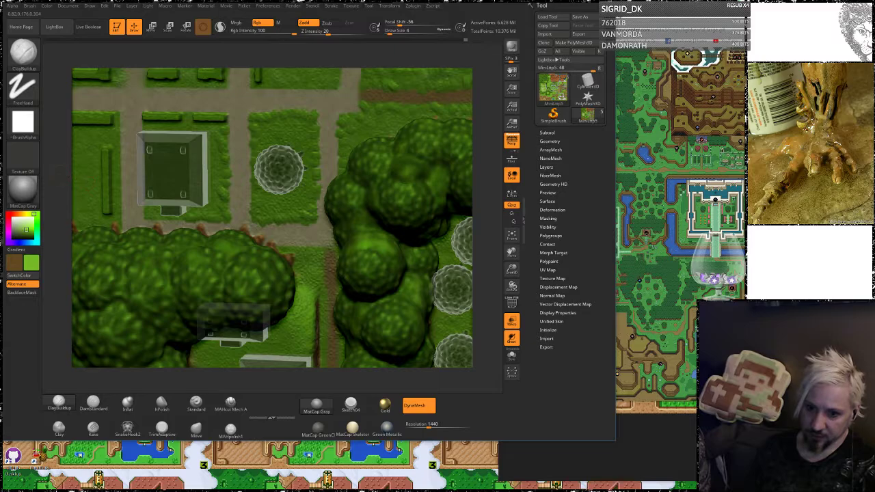
{"action": "right_click_drag", "start_coordinate": [148, 212], "coordinate": [166, 211]}
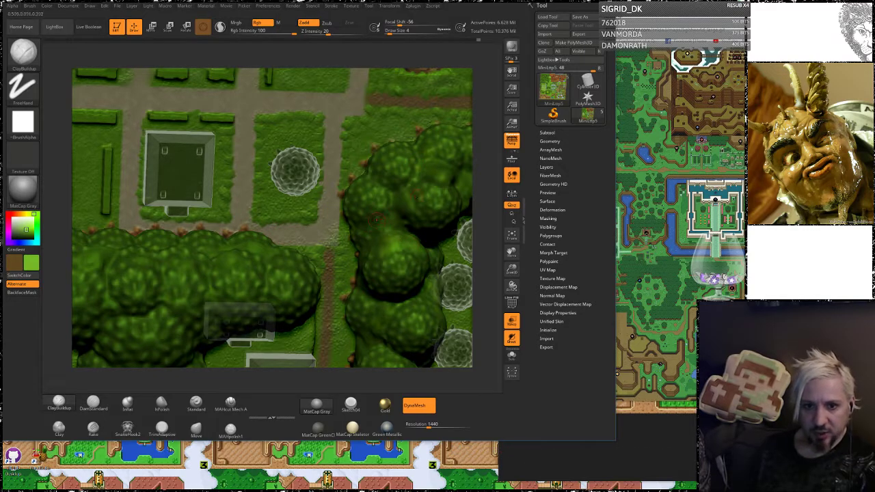
Sculpt grass texture along the dirt path between the southern houses and the tree cluster
{"action": "left_click_drag", "start_coordinate": [486, 204], "coordinate": [481, 110], "text": "alt"}
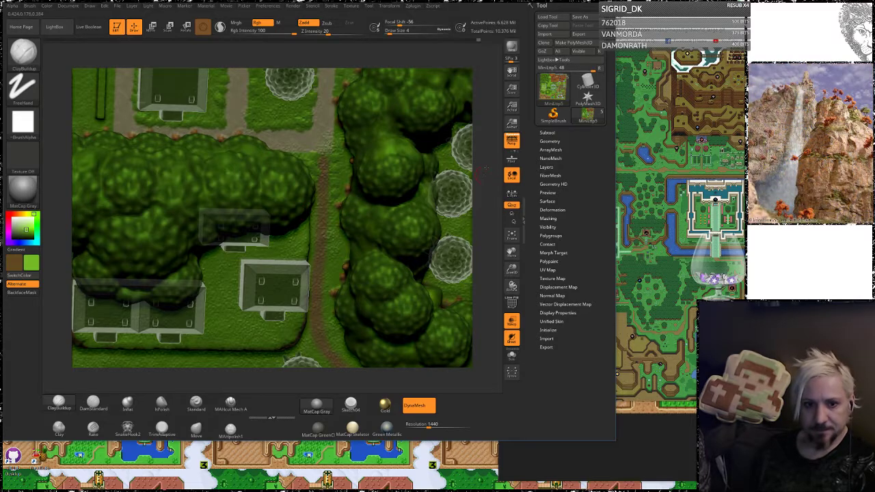
{"action": "left_click_drag", "start_coordinate": [486, 173], "coordinate": [414, 194]}
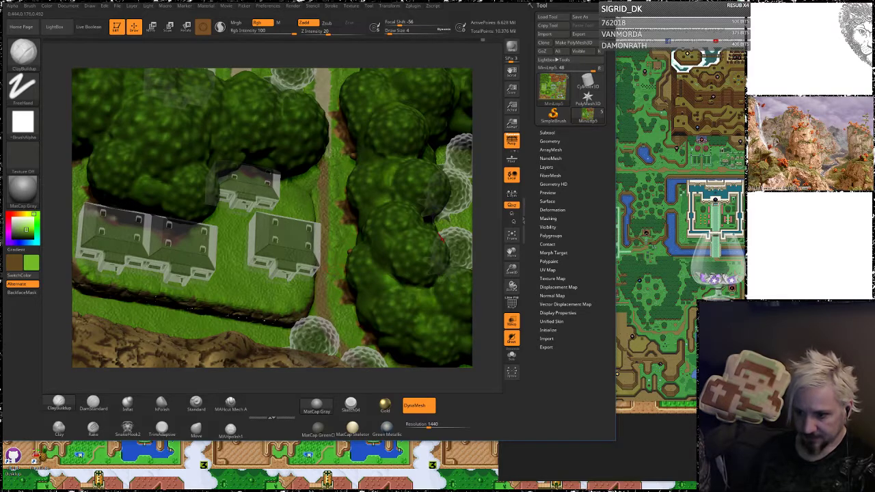
{"action": "left_click_drag", "start_coordinate": [484, 197], "coordinate": [473, 163]}
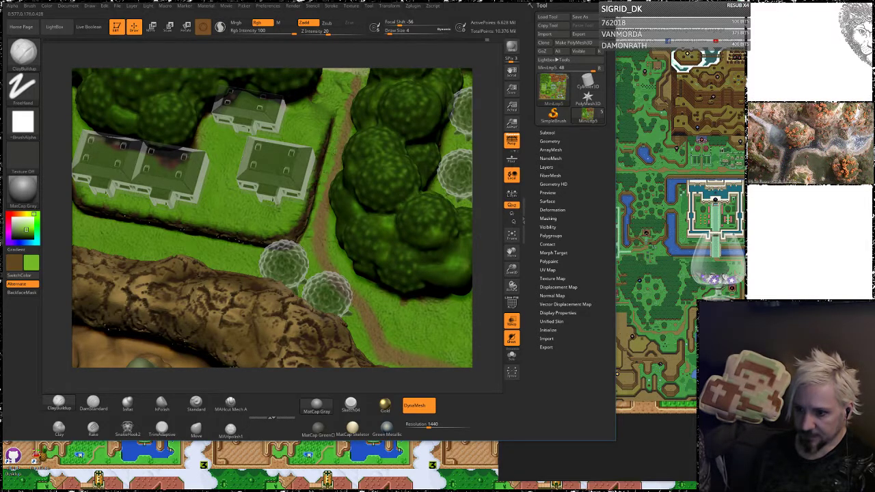
{"action": "left_click_drag", "start_coordinate": [480, 134], "coordinate": [478, 153]}
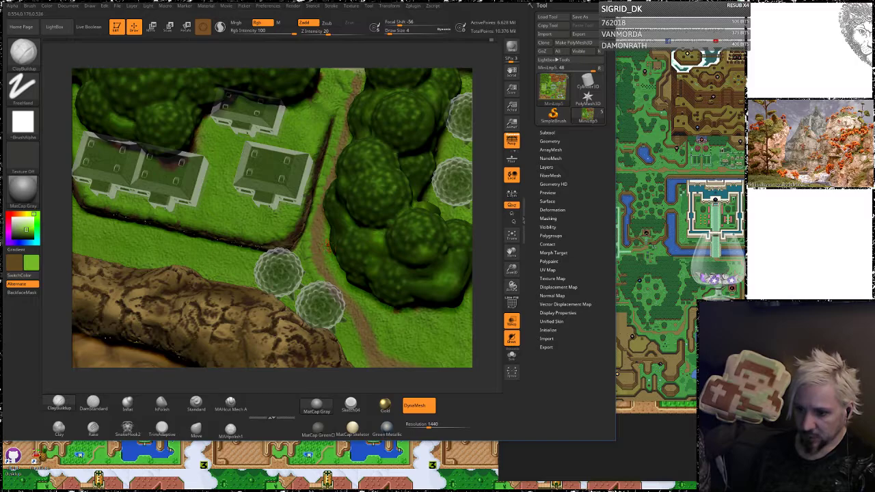
{"action": "left_click_drag", "start_coordinate": [473, 176], "coordinate": [491, 177]}
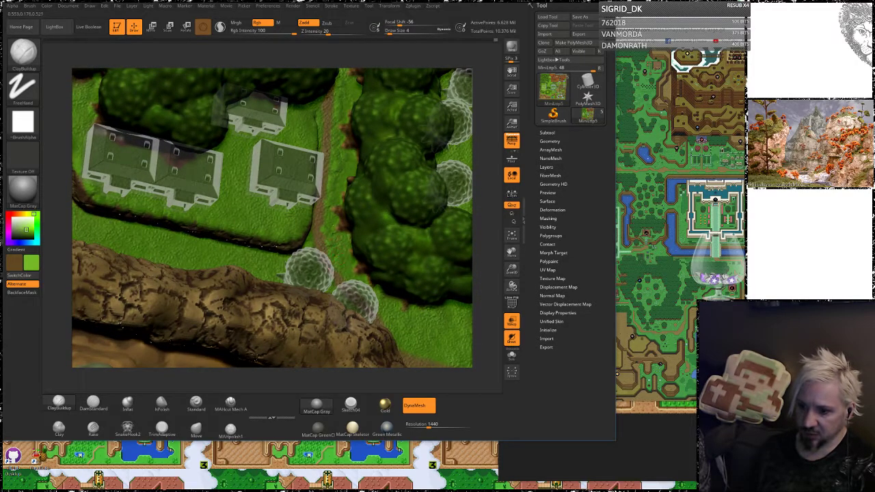
Sculpt grass tufts along the dirt path that curves past the rocky ridge south of the trees
{"action": "left_click_drag", "start_coordinate": [484, 198], "coordinate": [433, 99], "text": "alt"}
{"action": "left_click_drag", "start_coordinate": [482, 157], "coordinate": [484, 169]}
{"action": "right_click_drag", "start_coordinate": [467, 290], "coordinate": [426, 190]}
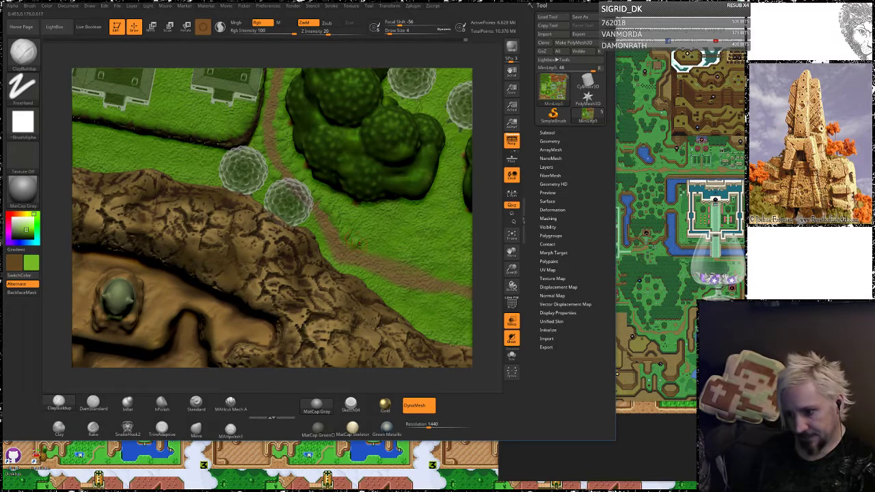
{"action": "left_click_drag", "start_coordinate": [392, 253], "coordinate": [402, 257]}
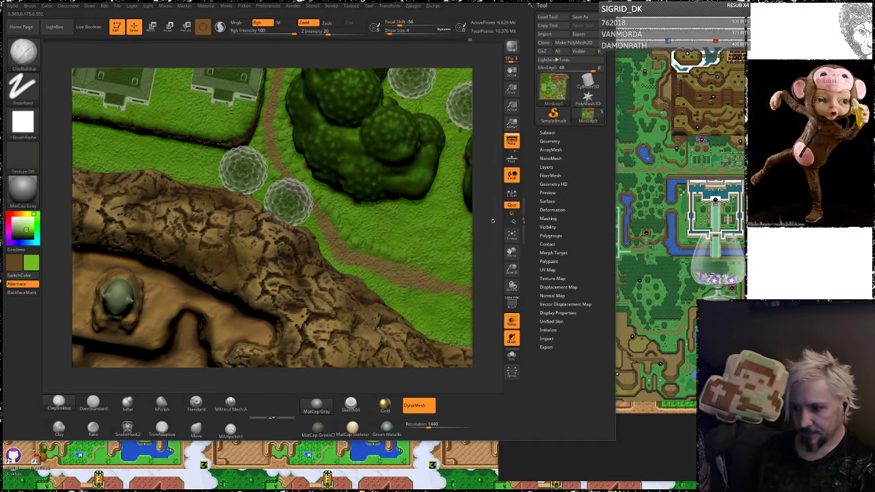
{"action": "mouse_move", "coordinate": [496, 223]}
{"action": "left_mouse_down", "text": "alt"}
{"action": "mouse_move", "coordinate": [485, 178]}
{"action": "mouse_move", "coordinate": [486, 208]}
{"action": "left_mouse_up", "text": "alt"}
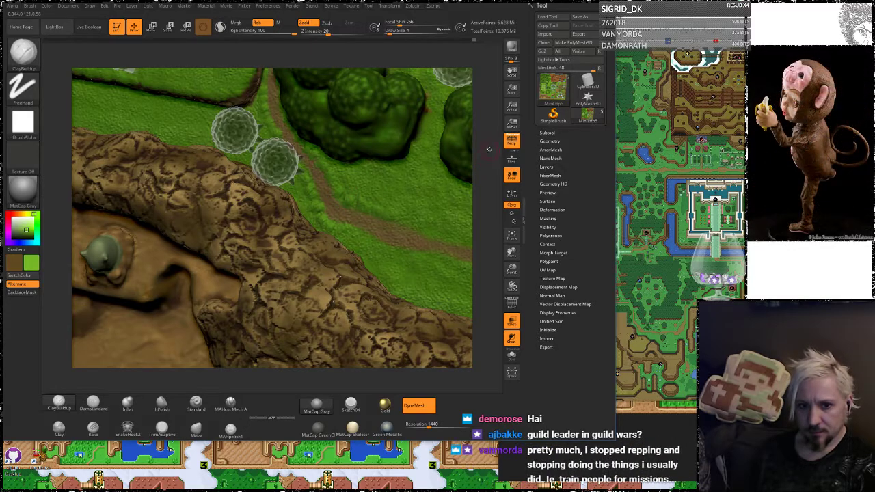
Sculpt grass tufts on both sides of the dirt path running eastward between the long rocky ridge and the tree cluster
{"action": "left_click_drag", "start_coordinate": [490, 164], "coordinate": [469, 139], "text": "alt"}
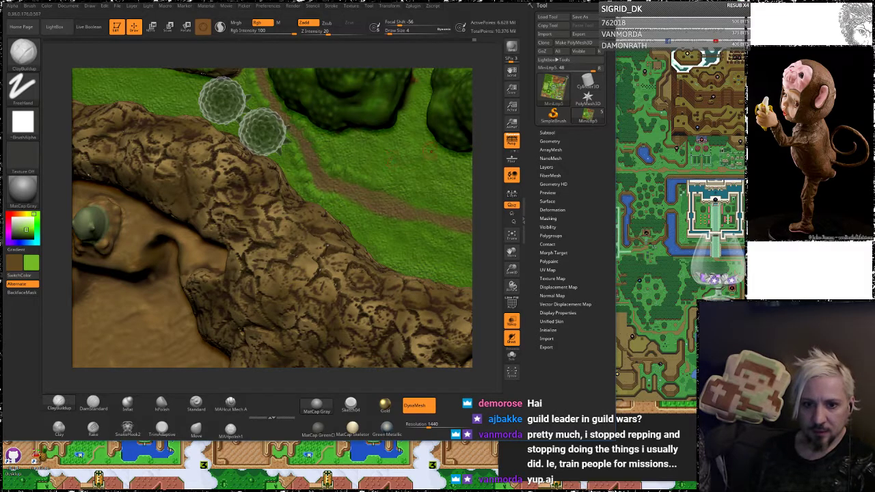
{"action": "left_click_drag", "start_coordinate": [490, 141], "coordinate": [486, 154]}
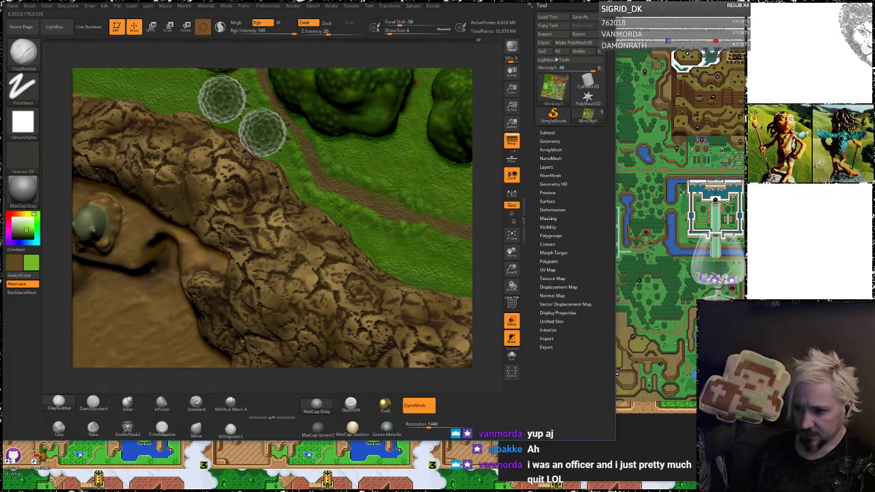
{"action": "left_click_drag", "start_coordinate": [482, 214], "coordinate": [424, 156], "text": "alt"}
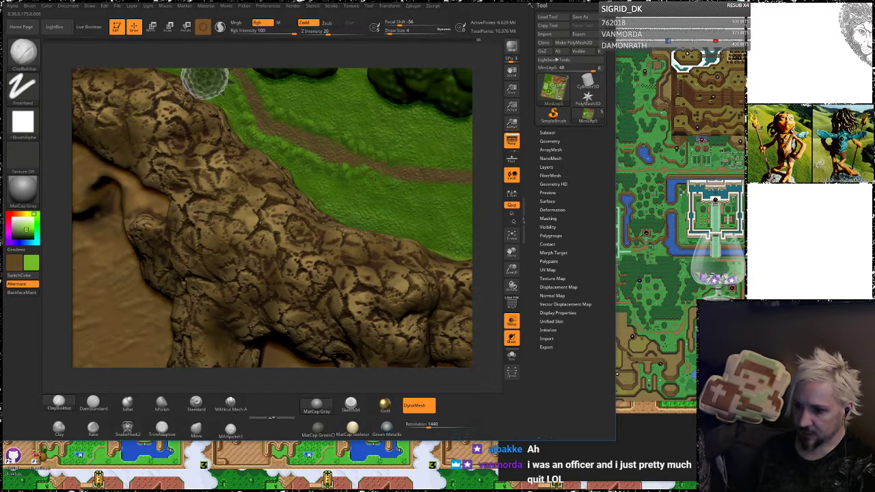
{"action": "left_click_drag", "start_coordinate": [380, 182], "coordinate": [389, 179]}
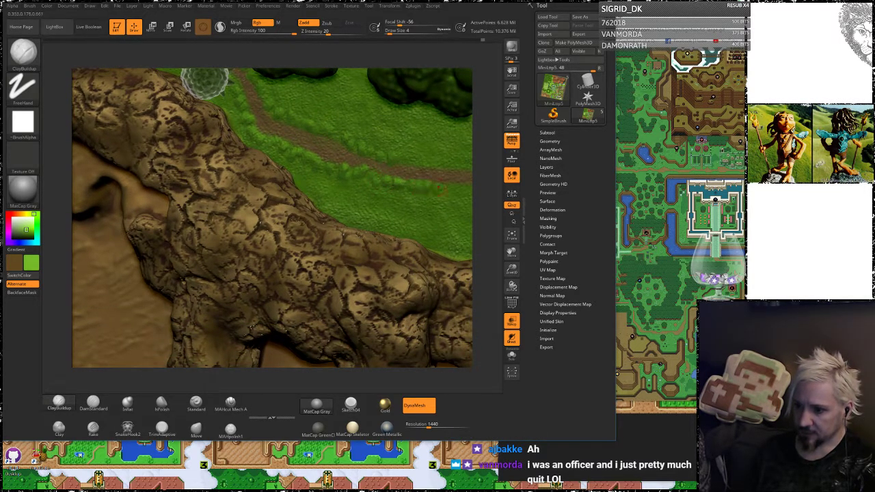
{"action": "left_click_drag", "start_coordinate": [481, 183], "coordinate": [422, 189], "text": "alt"}
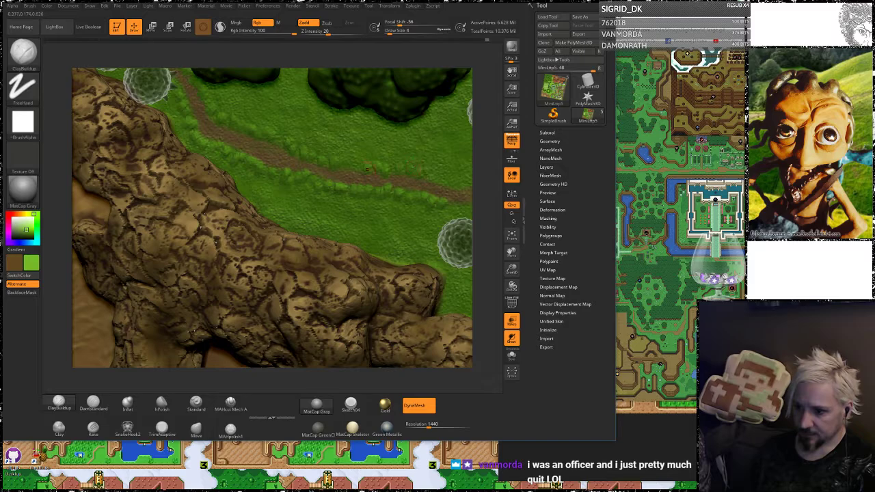
Continue the grass tufts along the path's bend past the two lone trees and the rock mass above the small pond
{"action": "left_click_drag", "start_coordinate": [484, 198], "coordinate": [399, 173], "text": "alt"}
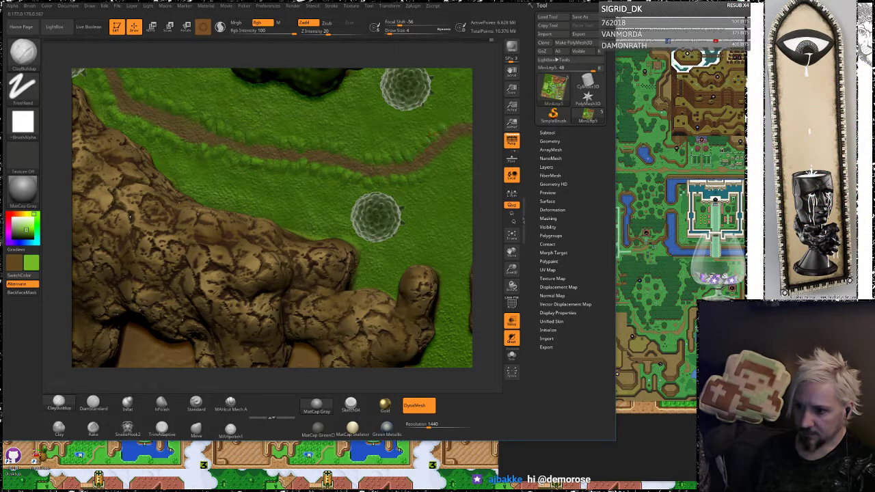
{"action": "right_click_drag", "start_coordinate": [452, 137], "coordinate": [363, 143], "text": "alt"}
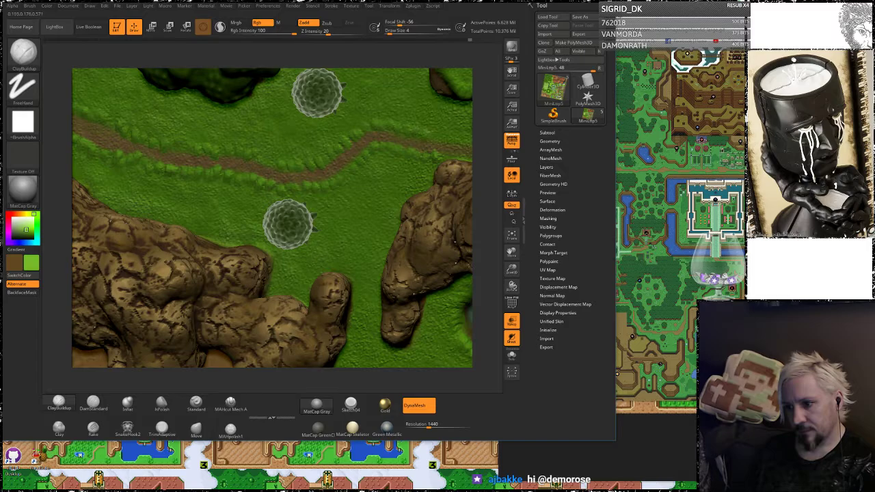
{"action": "left_click_drag", "start_coordinate": [483, 146], "coordinate": [376, 136], "text": "alt"}
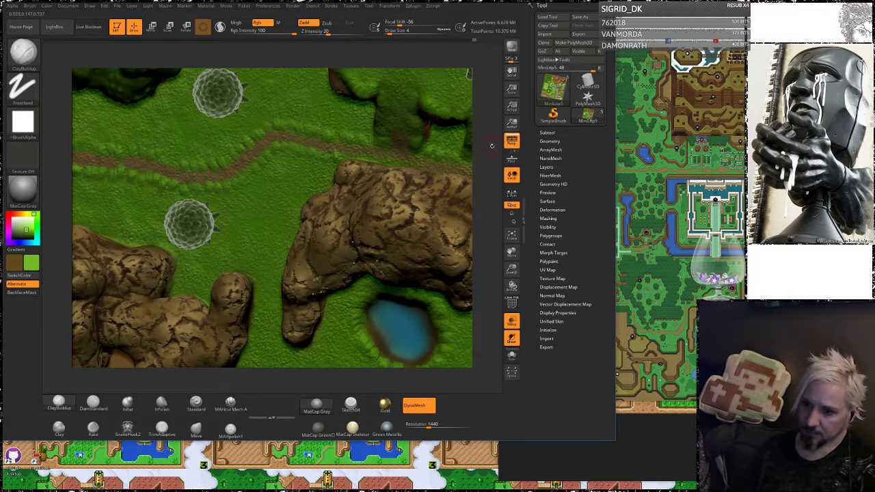
{"action": "left_click_drag", "start_coordinate": [492, 146], "coordinate": [321, 179], "text": "alt"}
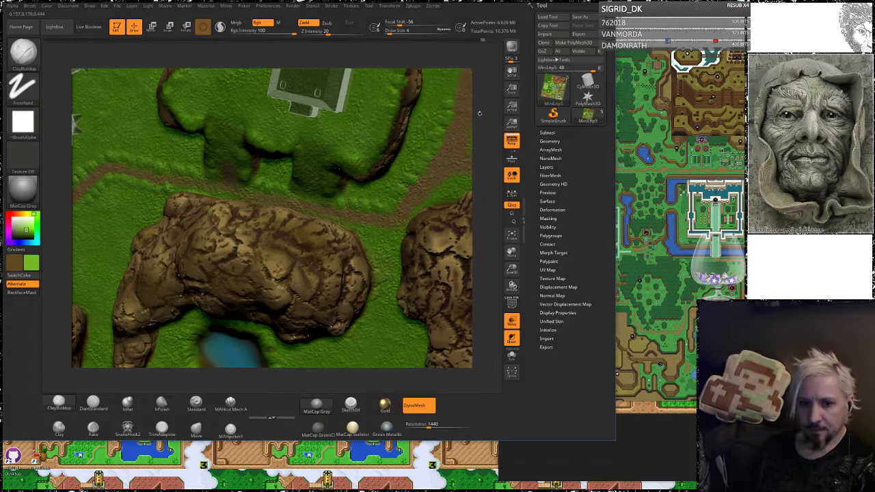
Sculpt grass tufts along the dirt path around the raised single-house plot up towards the castle bridge, and save the project
{"action": "left_click_drag", "start_coordinate": [485, 84], "coordinate": [449, 143], "text": "alt"}
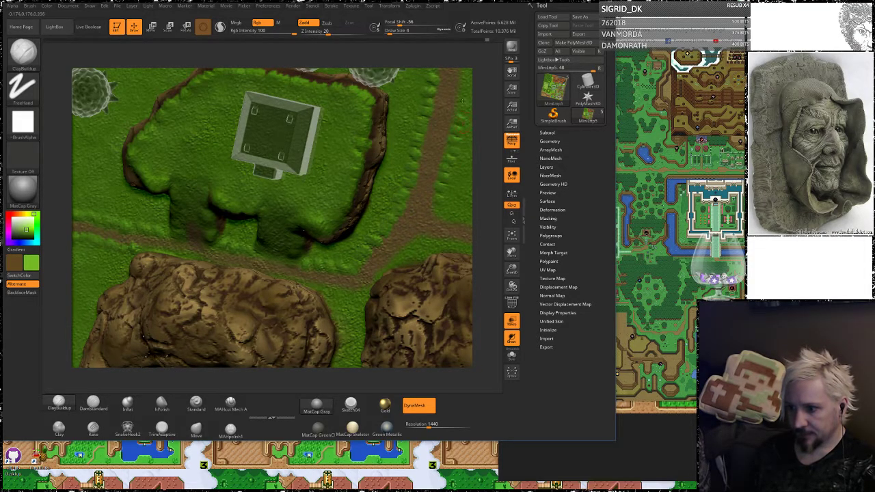
{"action": "left_click_drag", "start_coordinate": [487, 95], "coordinate": [470, 157], "text": "alt"}
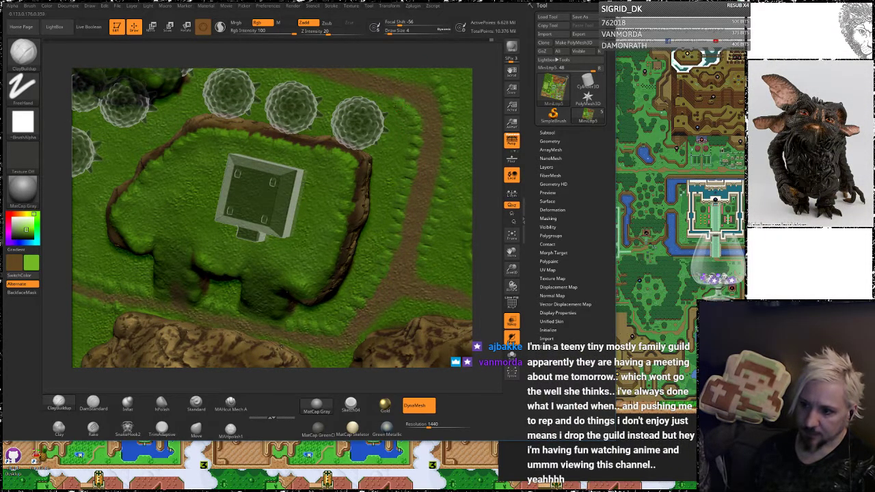
{"action": "right_click_drag", "start_coordinate": [368, 90], "coordinate": [408, 150], "text": "alt"}
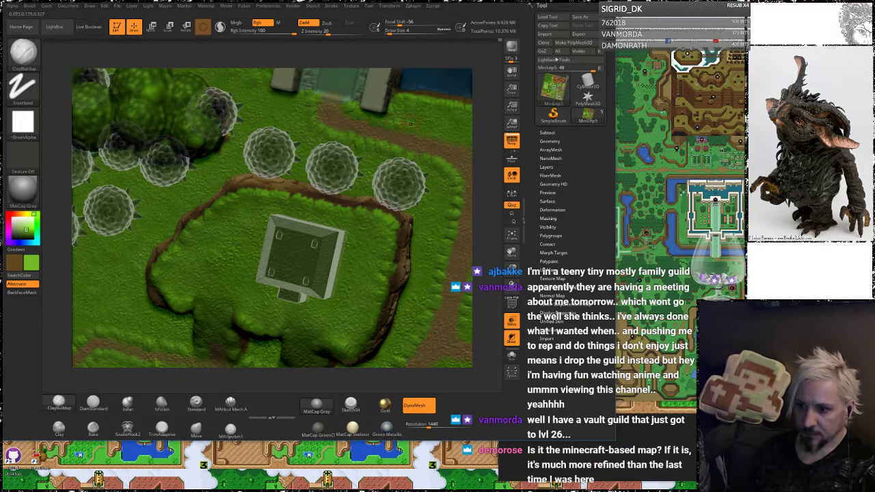
{"action": "right_click_drag", "start_coordinate": [455, 144], "coordinate": [391, 122], "text": "alt"}
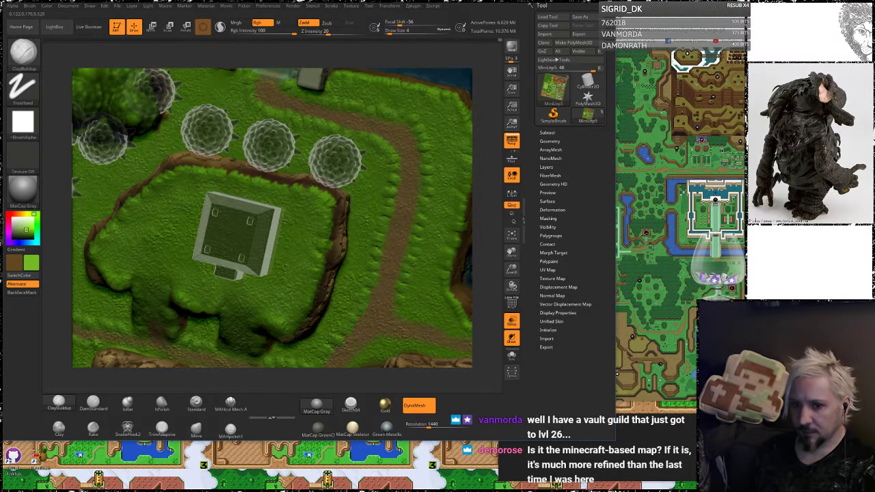
{"action": "key", "text": "ctrl+s"}
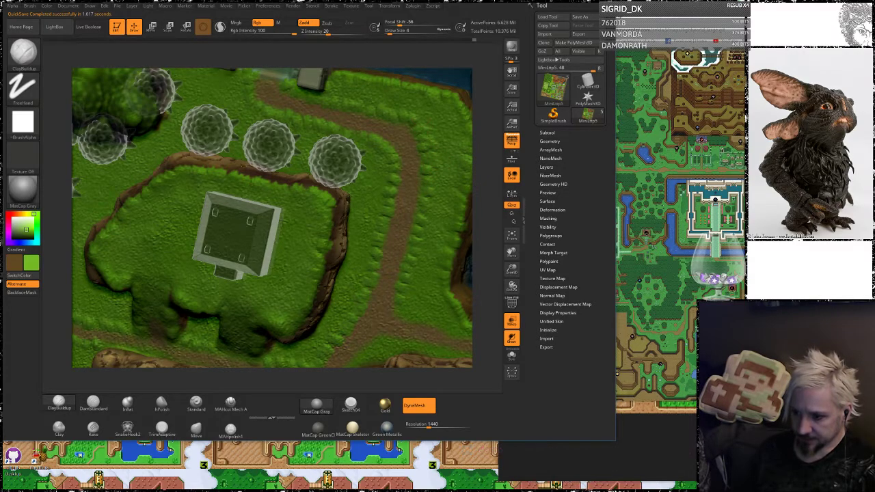
Sculpt grass tufts around the path junction between the raised house plot and the two large rock masses
{"action": "left_click_drag", "start_coordinate": [479, 261], "coordinate": [463, 167], "text": "alt"}
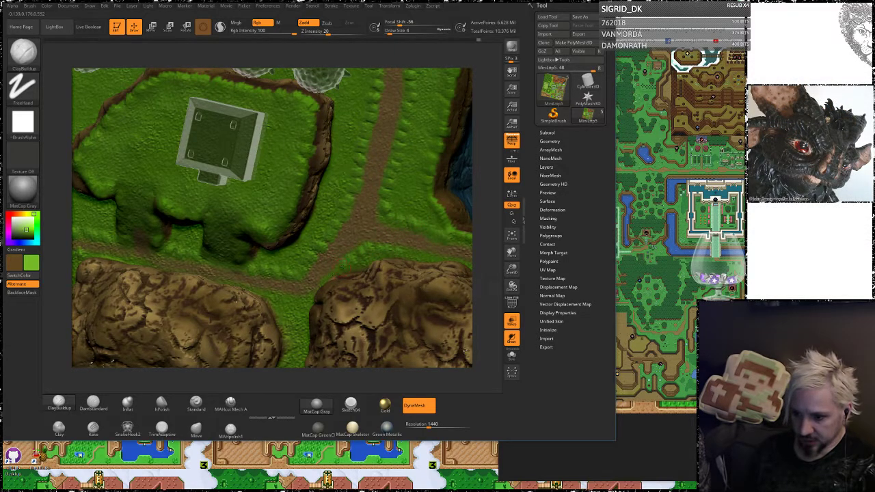
{"action": "left_click_drag", "start_coordinate": [485, 212], "coordinate": [494, 158], "text": "alt"}
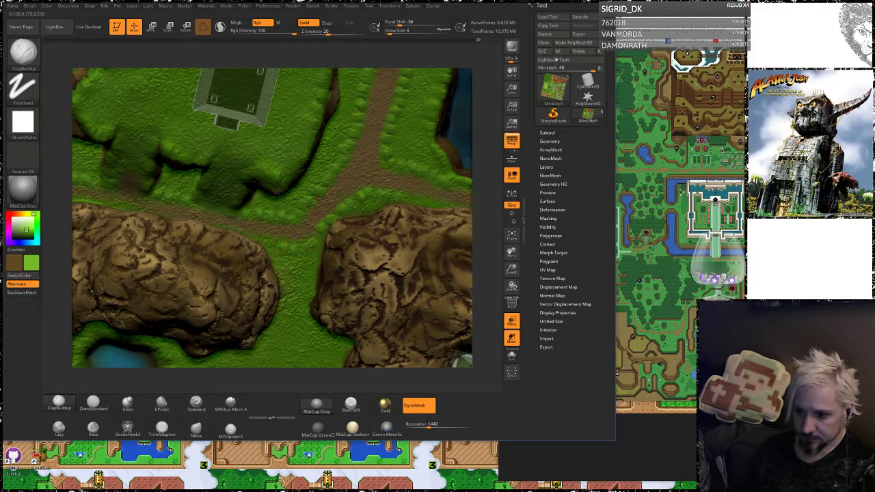
{"action": "left_click_drag", "start_coordinate": [481, 152], "coordinate": [474, 186]}
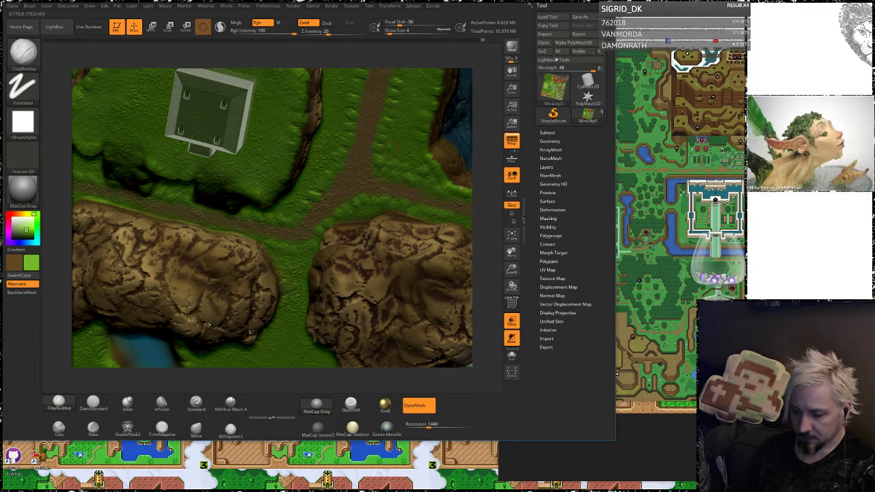
{"action": "left_click_drag", "start_coordinate": [475, 175], "coordinate": [477, 95], "text": "alt"}
Turn off the transparent display of the inactive subtools so the houses and trees show solid
{"action": "left_click_drag", "start_coordinate": [483, 171], "coordinate": [517, 186]}
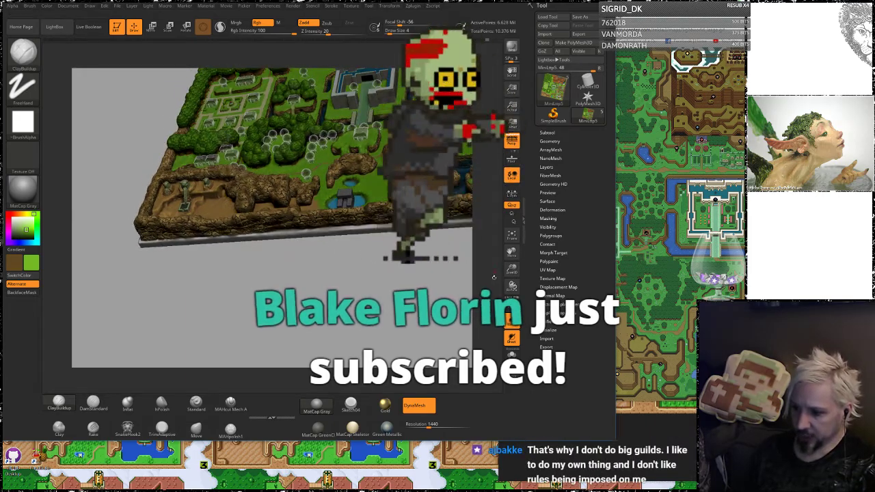
{"action": "left_click", "coordinate": [511, 322]}
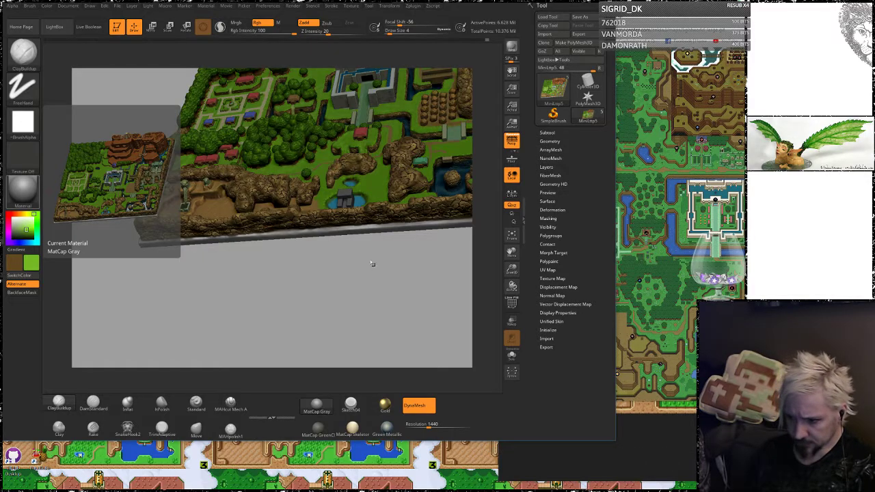
{"action": "left_click_drag", "start_coordinate": [373, 264], "coordinate": [373, 292]}
{"action": "left_click_drag", "start_coordinate": [404, 258], "coordinate": [297, 282], "text": "alt"}
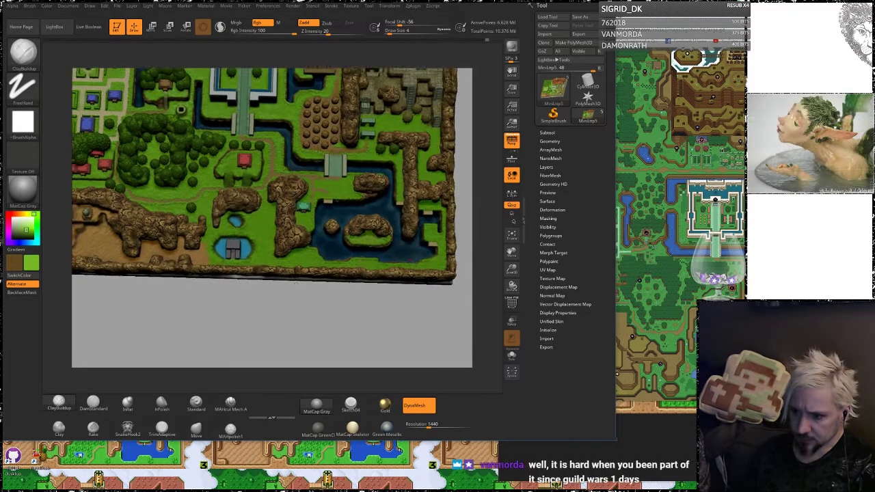
{"action": "left_click_drag", "start_coordinate": [372, 318], "coordinate": [482, 263]}
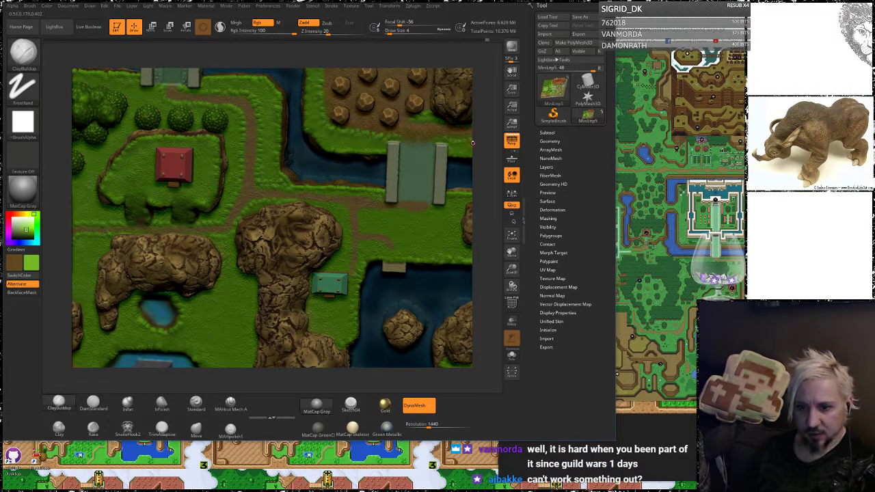
Sculpt grass tufts along the dirt path and riverbank leading to the stone bridge and around the small curved side path
{"action": "left_click_drag", "start_coordinate": [490, 173], "coordinate": [488, 226], "text": "alt"}
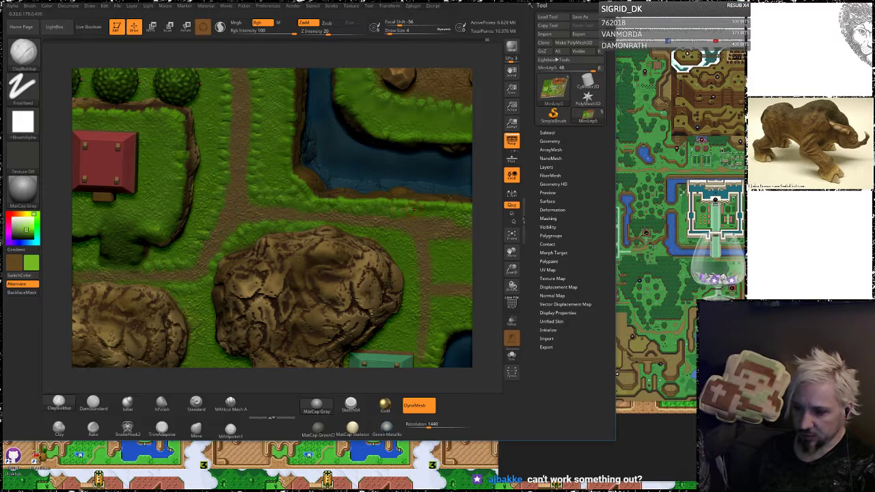
{"action": "left_click_drag", "start_coordinate": [479, 197], "coordinate": [441, 145], "text": "alt"}
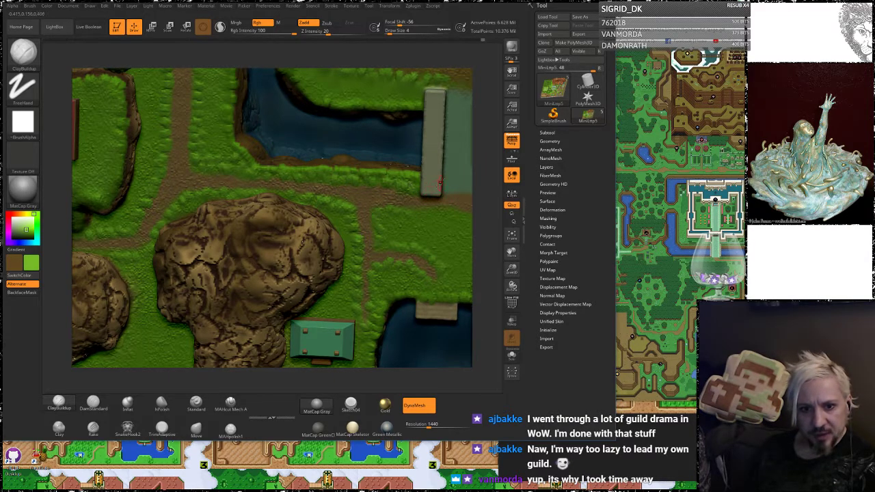
{"action": "left_click_drag", "start_coordinate": [486, 164], "coordinate": [403, 142], "text": "alt"}
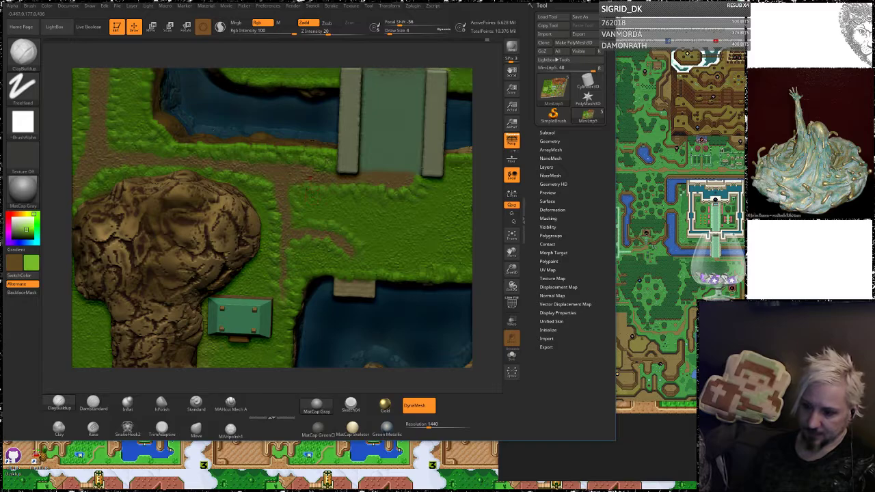
Roughen the grass edge along the lake's northern bank, from the teal-roofed house to the rock outcrop
{"action": "mouse_move", "coordinate": [480, 200]}
{"action": "left_mouse_down", "text": "alt"}
{"action": "mouse_move", "coordinate": [469, 103]}
{"action": "mouse_move", "coordinate": [454, 146]}
{"action": "mouse_move", "coordinate": [468, 186]}
{"action": "mouse_move", "coordinate": [554, 184]}
{"action": "mouse_move", "coordinate": [487, 187]}
{"action": "mouse_move", "coordinate": [468, 204]}
{"action": "mouse_move", "coordinate": [488, 68]}
{"action": "left_mouse_up", "text": "alt"}
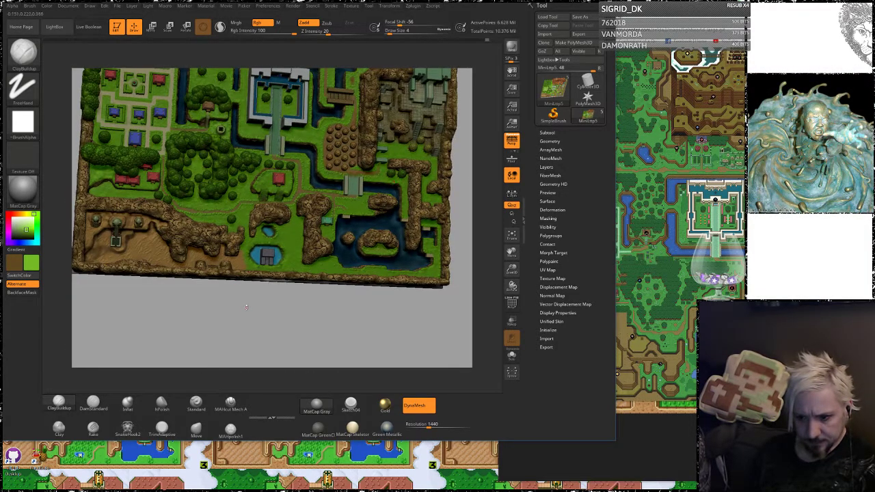
{"action": "mouse_move", "coordinate": [247, 307]}
{"action": "left_mouse_down"}
{"action": "mouse_move", "coordinate": [242, 312]}
{"action": "mouse_move", "coordinate": [252, 299]}
{"action": "left_mouse_up"}
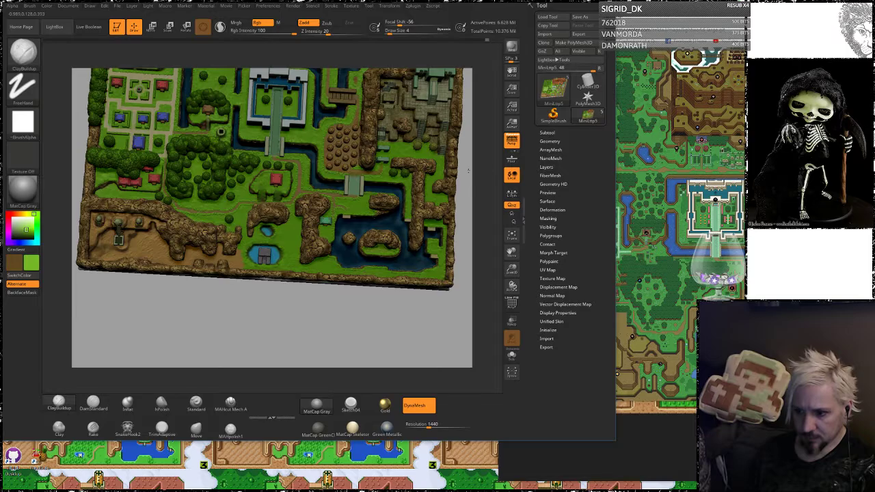
{"action": "left_click_drag", "start_coordinate": [468, 171], "coordinate": [458, 267], "text": "alt"}
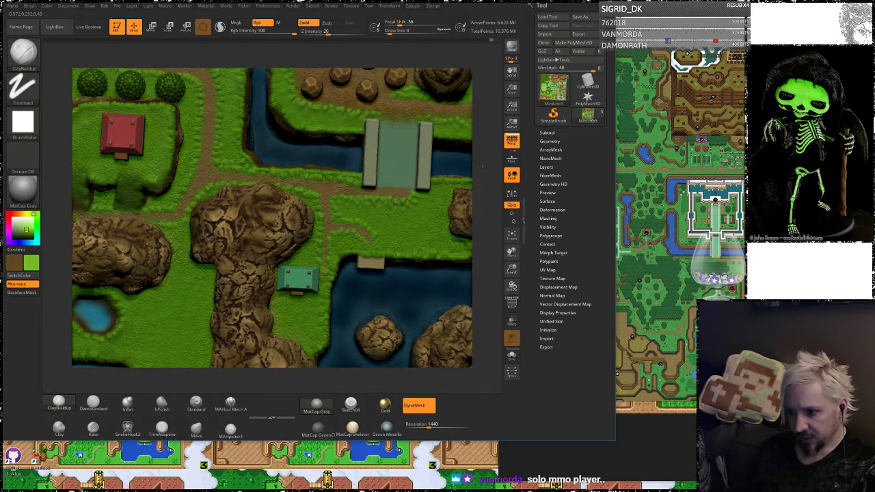
{"action": "left_click_drag", "start_coordinate": [486, 273], "coordinate": [397, 233], "text": "alt"}
{"action": "left_click_drag", "start_coordinate": [483, 180], "coordinate": [472, 165]}
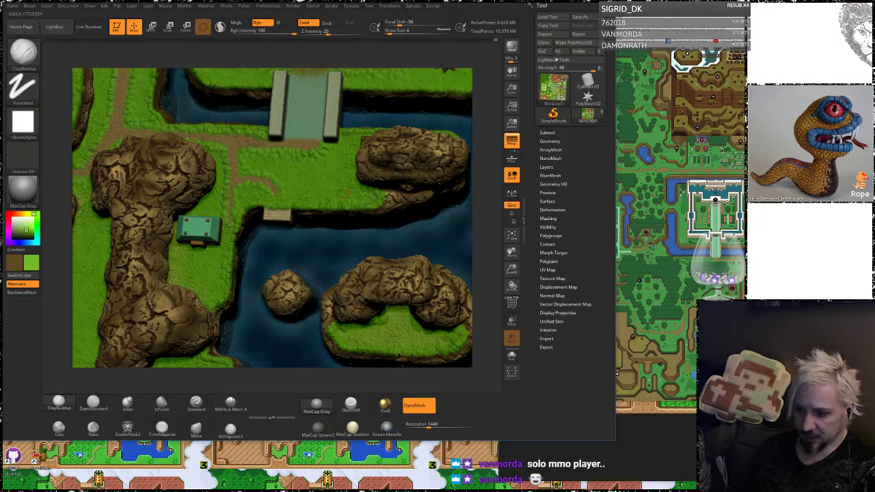
{"action": "mouse_move", "coordinate": [492, 168]}
{"action": "left_mouse_down"}
{"action": "mouse_move", "coordinate": [491, 154]}
{"action": "mouse_move", "coordinate": [490, 165]}
{"action": "left_mouse_up"}
{"action": "left_click_drag", "start_coordinate": [486, 211], "coordinate": [485, 209]}
{"action": "left_click_drag", "start_coordinate": [485, 208], "coordinate": [399, 244], "text": "alt"}
Sculpt grass tufts around the rim of the lake island's lawn and smooth the middle of the lawn
{"action": "left_click_drag", "start_coordinate": [479, 250], "coordinate": [473, 129], "text": "alt"}
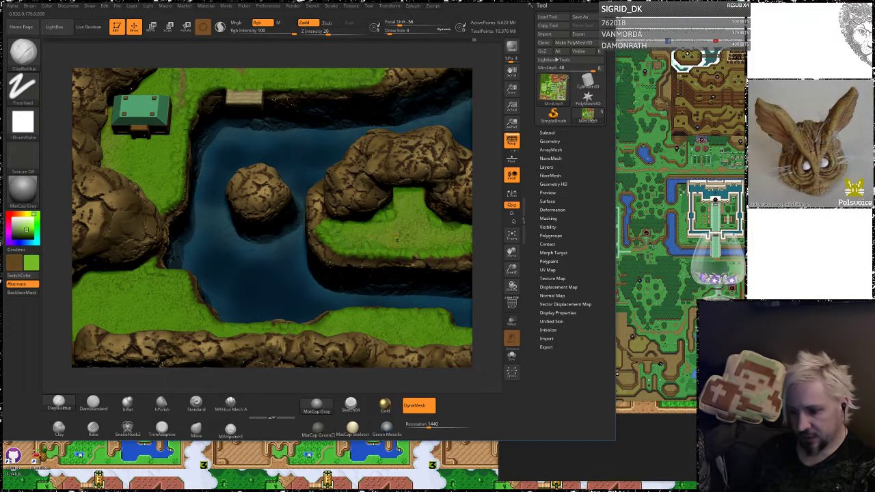
{"action": "left_click_drag", "start_coordinate": [483, 226], "coordinate": [428, 239]}
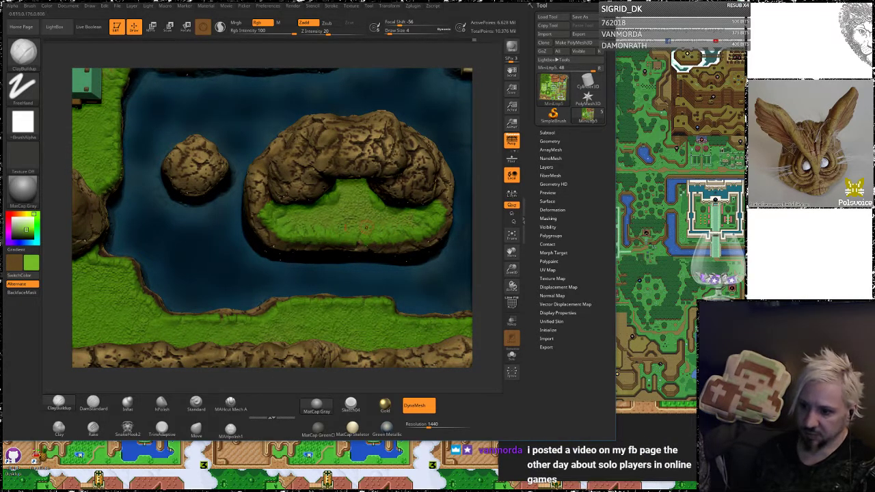
{"action": "key", "text": "shift"}
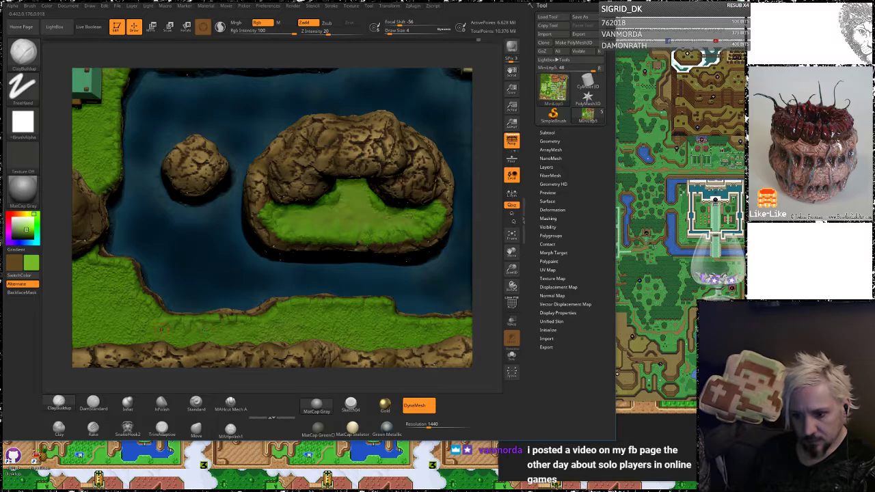
Sculpt and smooth the grass tufts along the lake's southern shore
{"action": "key", "text": "shift"}
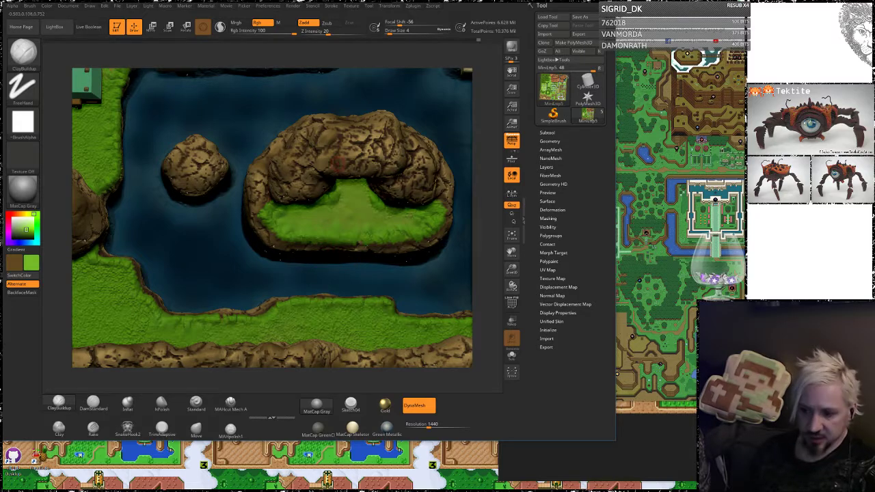
{"action": "left_click_drag", "start_coordinate": [490, 141], "coordinate": [487, 129]}
{"action": "key", "text": "shift"}
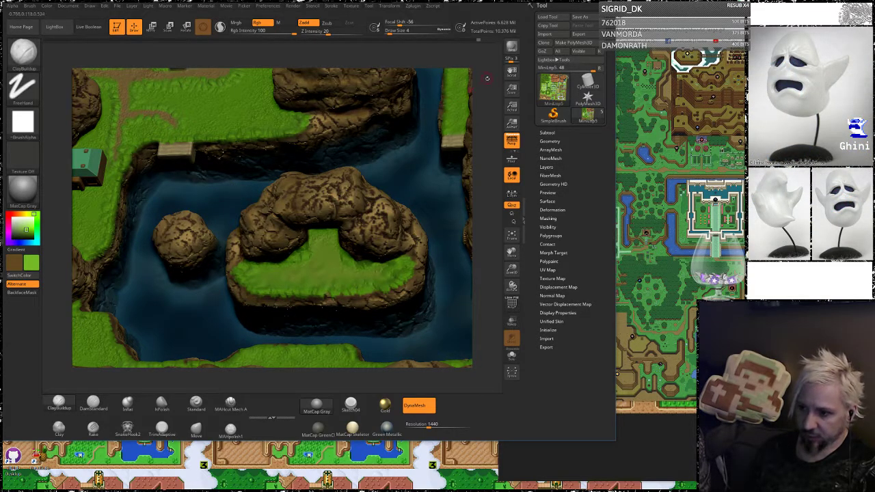
Smooth the middle of the lawn north of the lake, between the dirt path and the rock outcrop
{"action": "left_click_drag", "start_coordinate": [487, 79], "coordinate": [486, 106], "text": "shift"}
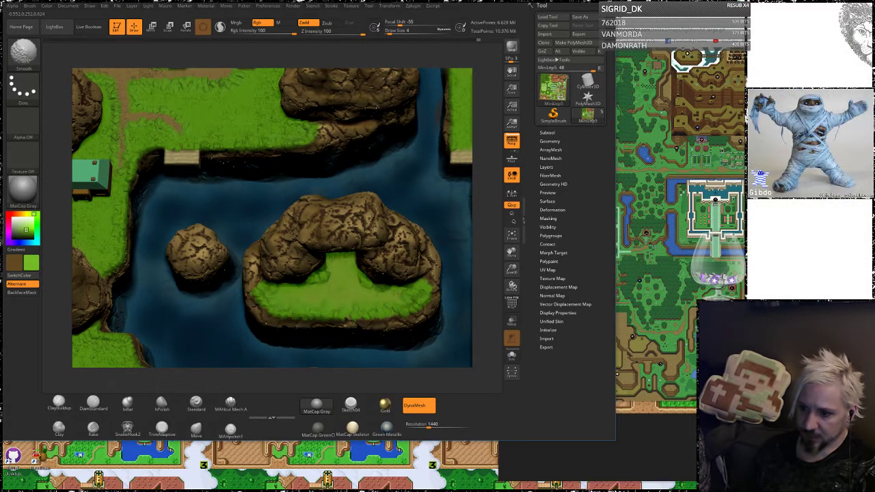
{"action": "mouse_move", "coordinate": [491, 130]}
{"action": "left_mouse_down"}
{"action": "mouse_move", "coordinate": [389, 176]}
{"action": "mouse_move", "coordinate": [401, 176]}
{"action": "left_mouse_up"}
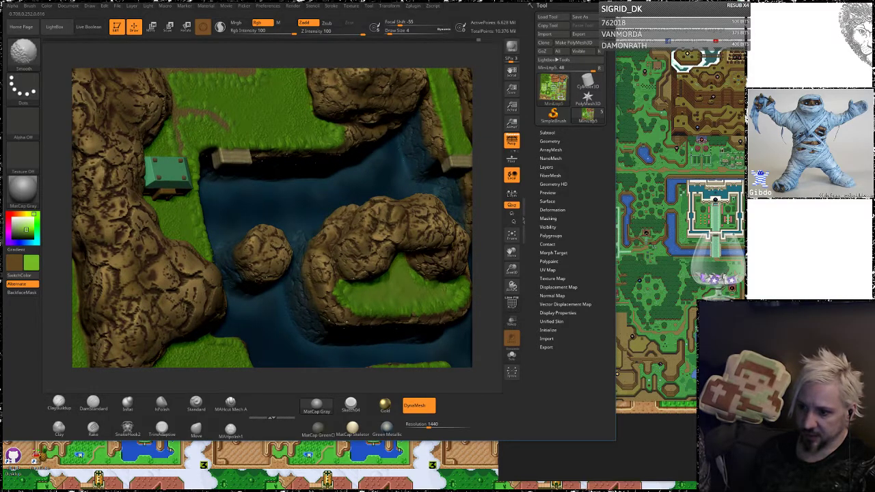
{"action": "left_click_drag", "start_coordinate": [486, 138], "coordinate": [439, 196]}
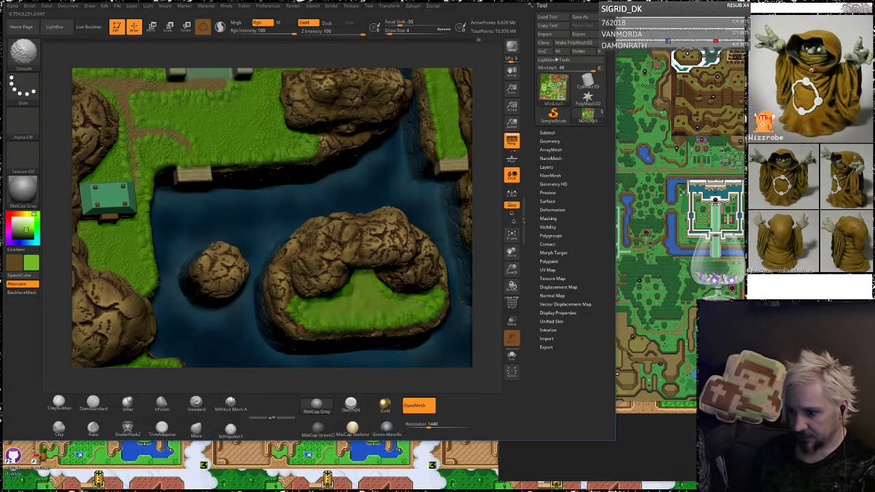
{"action": "left_click_drag", "start_coordinate": [480, 141], "coordinate": [452, 227], "text": "alt"}
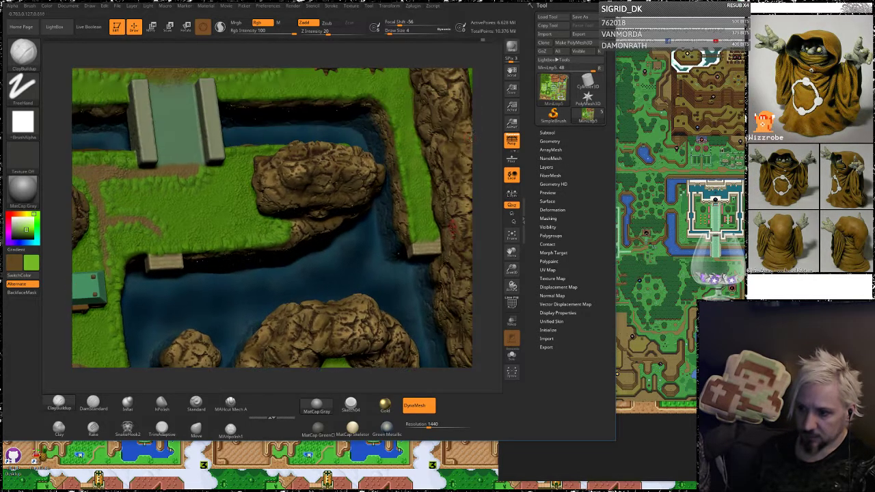
{"action": "mouse_move", "coordinate": [480, 124]}
{"action": "left_mouse_down"}
{"action": "mouse_move", "coordinate": [462, 140]}
{"action": "mouse_move", "coordinate": [471, 141]}
{"action": "left_mouse_up"}
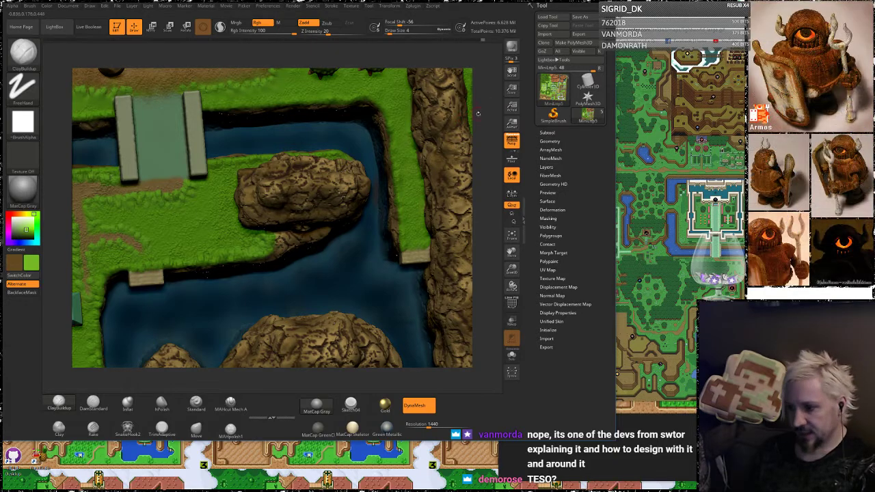
{"action": "left_click_drag", "start_coordinate": [486, 113], "coordinate": [429, 121], "text": "alt"}
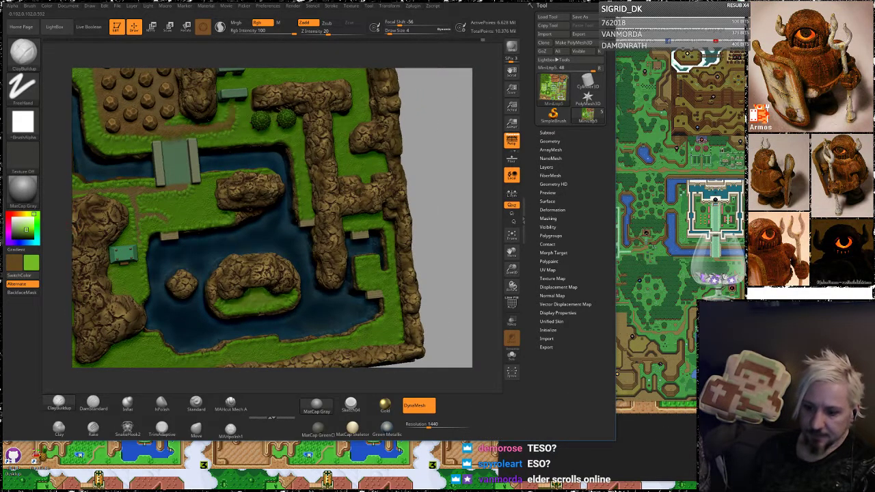
{"action": "mouse_move", "coordinate": [334, 224]}
{"action": "right_mouse_down", "text": "alt"}
{"action": "mouse_move", "coordinate": [383, 186]}
{"action": "mouse_move", "coordinate": [475, 160]}
{"action": "mouse_move", "coordinate": [469, 147]}
{"action": "right_mouse_up", "text": "alt"}
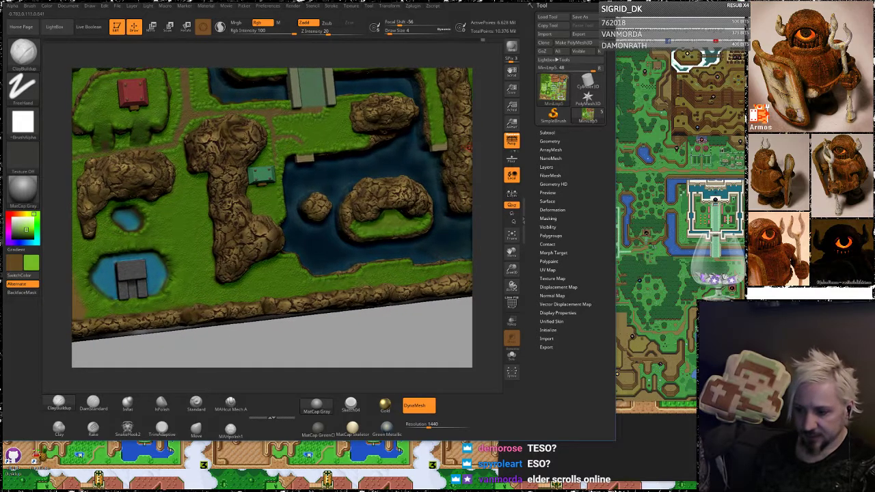
{"action": "left_click_drag", "start_coordinate": [485, 144], "coordinate": [473, 139]}
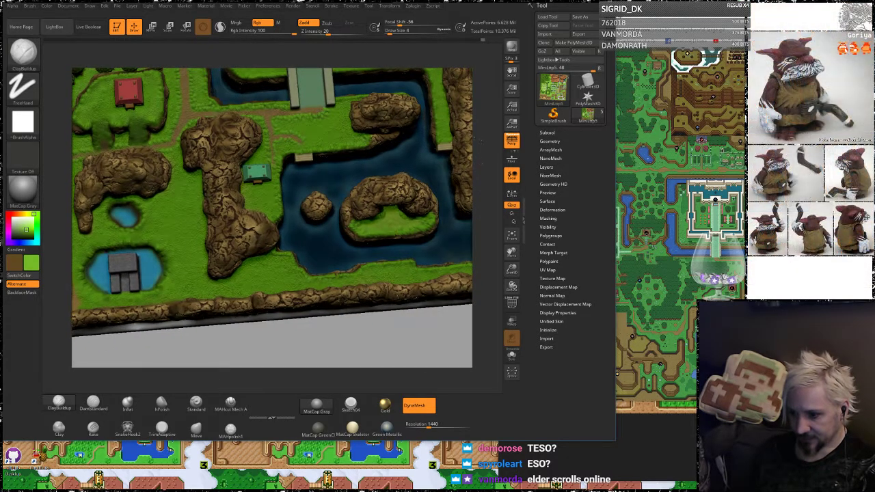
{"action": "right_click_drag", "start_coordinate": [474, 139], "coordinate": [321, 183], "text": "ctrl"}
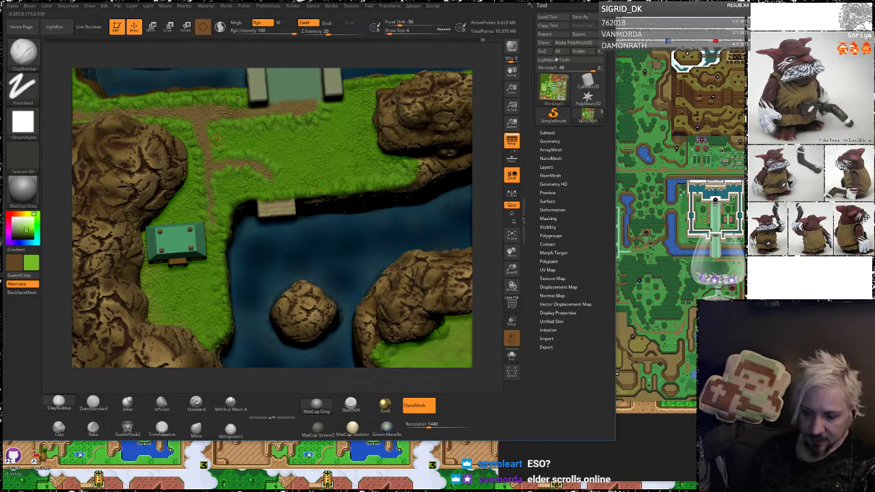
{"action": "key", "text": "shift"}
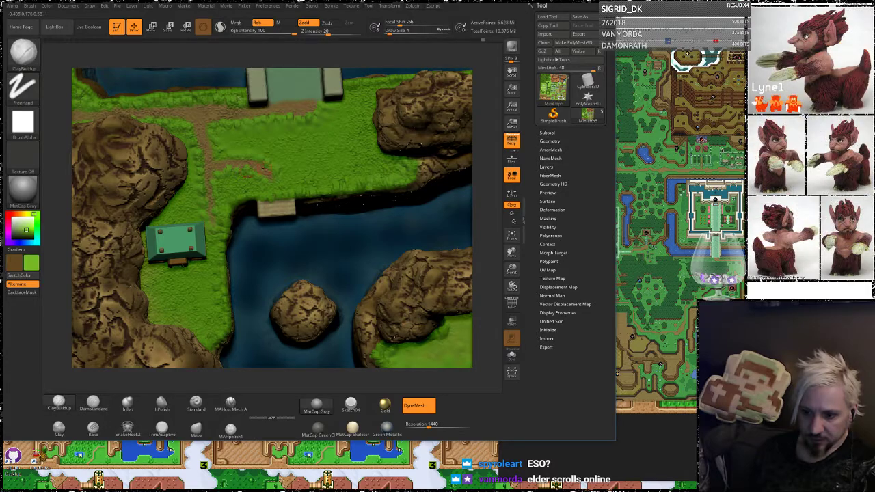
Try carving a dark brown freehand stroke along the curved side path up to the main dirt path
{"action": "mouse_move", "coordinate": [238, 163]}
{"action": "left_mouse_down"}
{"action": "mouse_move", "coordinate": [225, 162]}
{"action": "mouse_move", "coordinate": [197, 109]}
{"action": "left_mouse_up"}
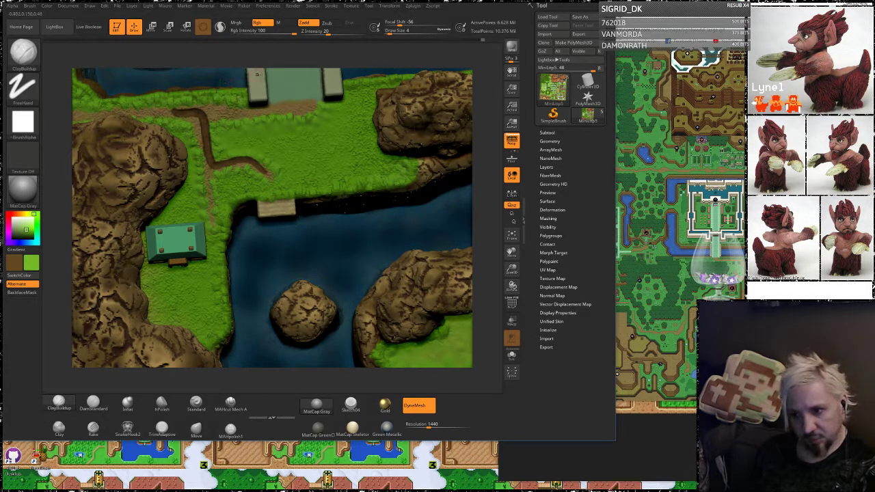
{"action": "key", "text": "ctrl+z"}
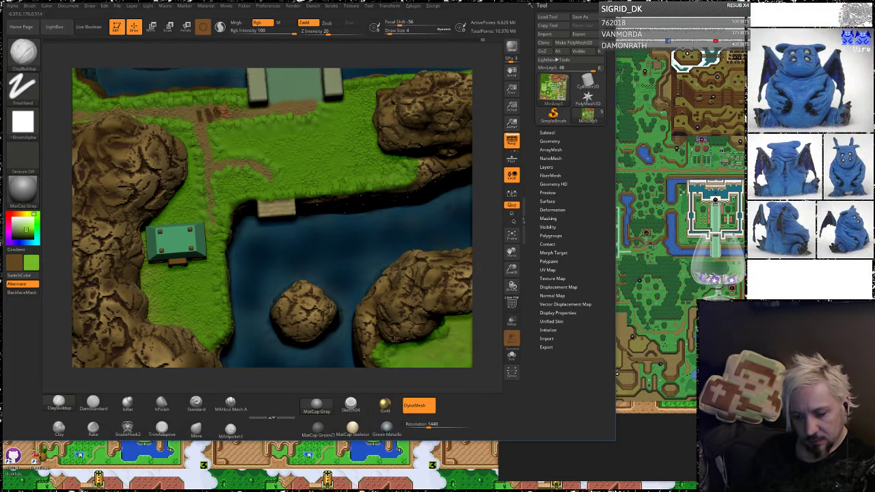
{"action": "key", "text": "ctrl"}
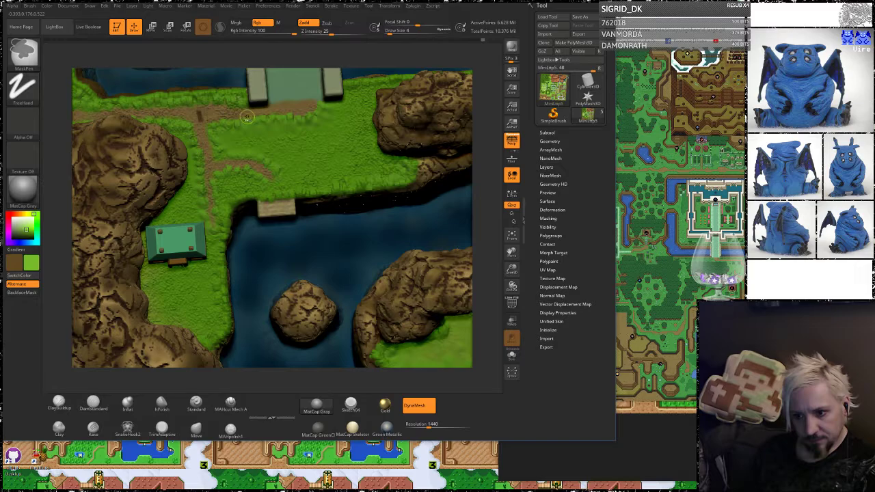
Try the Spray stroke with the ClayBuildup brush to speckle the dirt path where it branches off toward the teal-roofed house
{"action": "left_click", "coordinate": [30, 89]}
{"action": "left_click", "coordinate": [203, 94]}
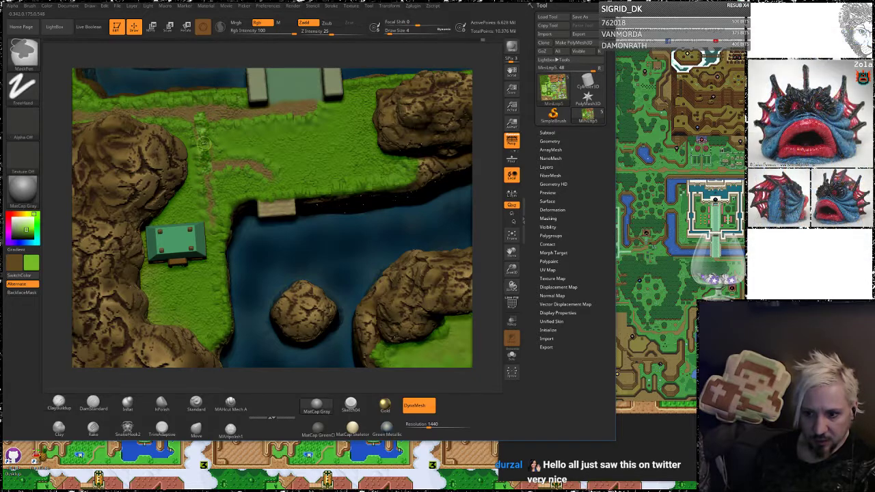
{"action": "left_click_drag", "start_coordinate": [205, 149], "coordinate": [195, 115]}
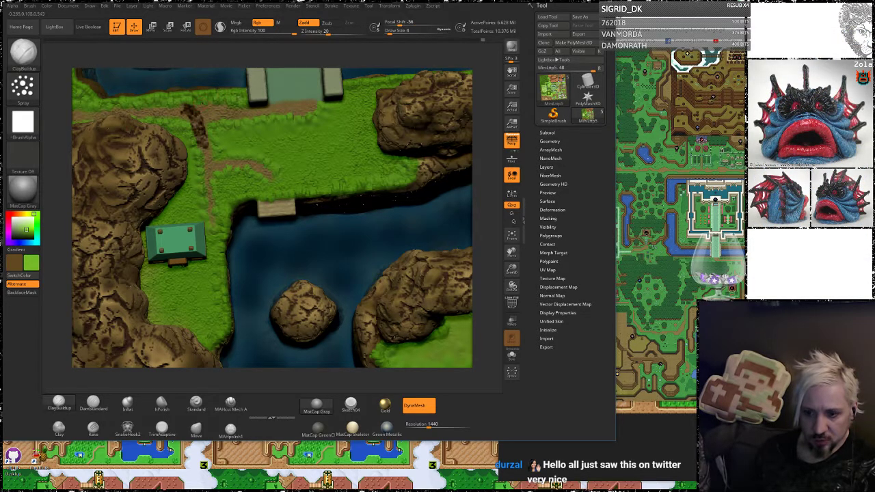
{"action": "mouse_move", "coordinate": [63, 124]}
{"action": "left_mouse_down", "text": "alt"}
{"action": "mouse_move", "coordinate": [199, 165]}
{"action": "mouse_move", "coordinate": [196, 137]}
{"action": "mouse_move", "coordinate": [201, 205]}
{"action": "left_mouse_up", "text": "alt"}
{"action": "key", "text": "ctrl+z"}
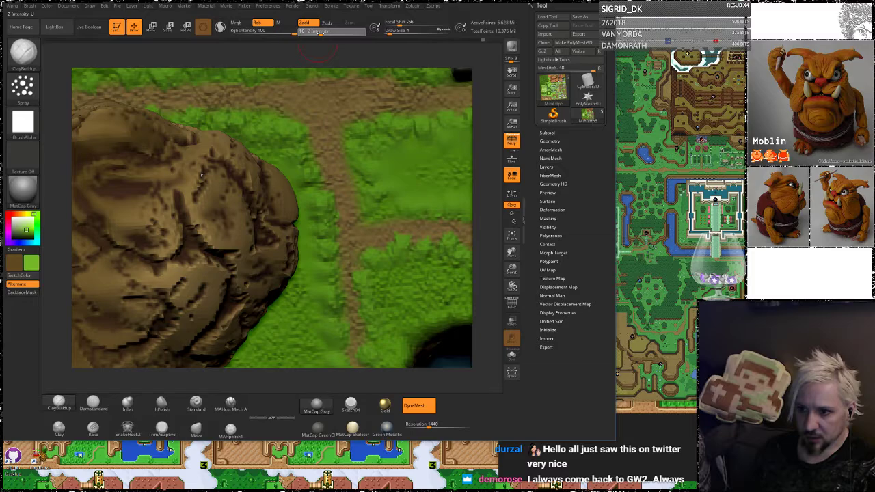
Try an inverted spray stroke down the branch path from the junction at Z Intensity 9
{"action": "left_click_drag", "start_coordinate": [319, 33], "coordinate": [318, 33]}
{"action": "left_click_drag", "start_coordinate": [311, 101], "coordinate": [347, 186], "text": "alt"}
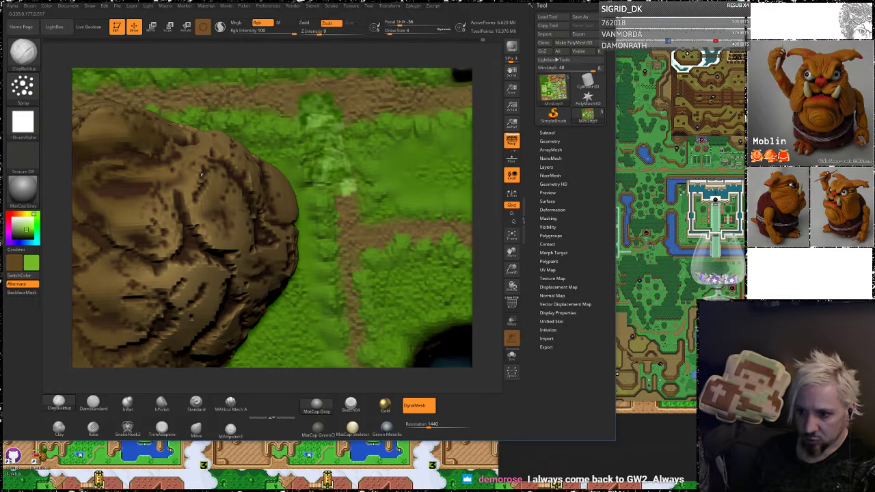
{"action": "key", "text": "ctrl+z"}
{"action": "key", "text": "ctrl+z"}
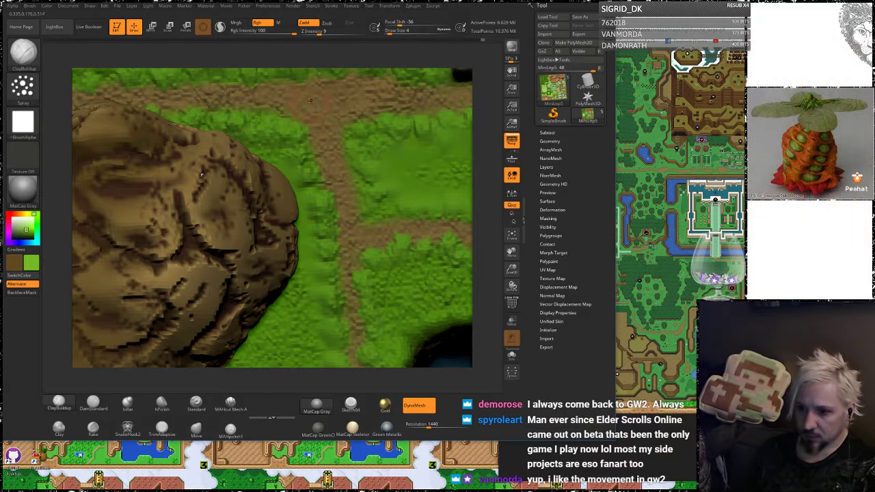
Try spraying dark brown speckles down the branch path and across the main dirt path
{"action": "left_click_drag", "start_coordinate": [310, 100], "coordinate": [341, 200]}
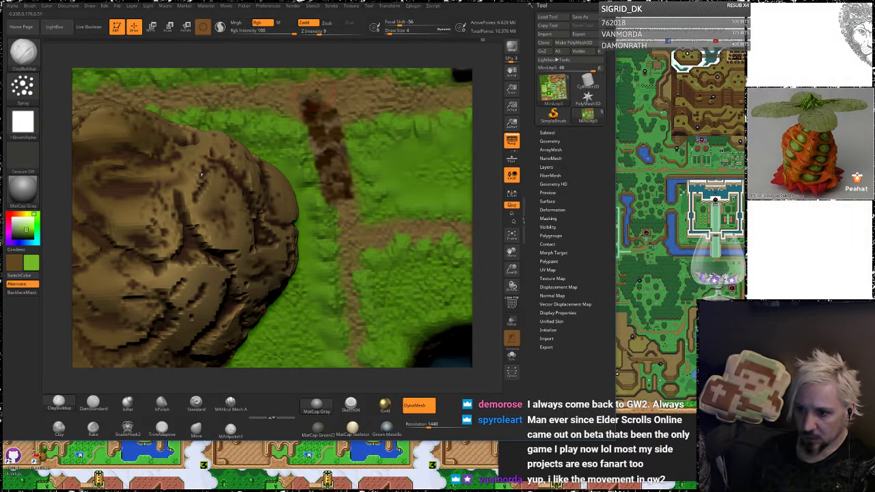
{"action": "left_click_drag", "start_coordinate": [316, 90], "coordinate": [478, 100]}
{"action": "mouse_move", "coordinate": [490, 137]}
{"action": "left_mouse_down"}
{"action": "mouse_move", "coordinate": [477, 89]}
{"action": "mouse_move", "coordinate": [477, 102]}
{"action": "mouse_move", "coordinate": [484, 72]}
{"action": "mouse_move", "coordinate": [479, 92]}
{"action": "left_mouse_up"}
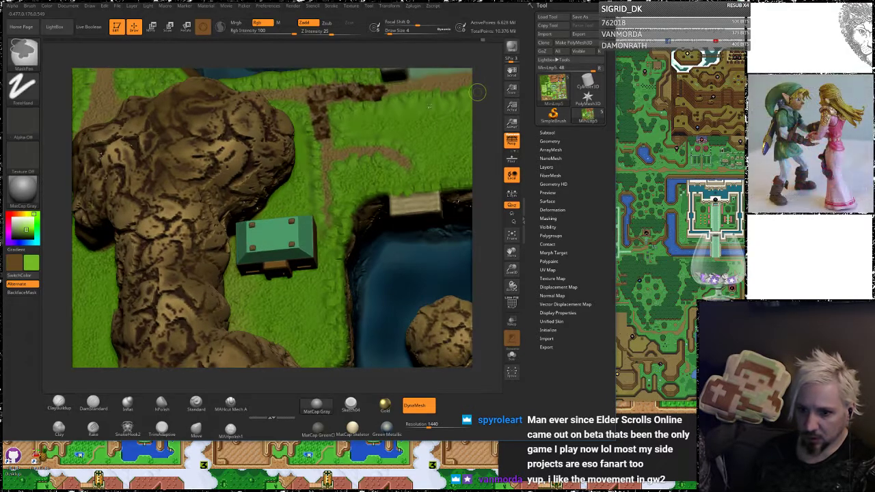
{"action": "key", "text": "ctrl+z"}
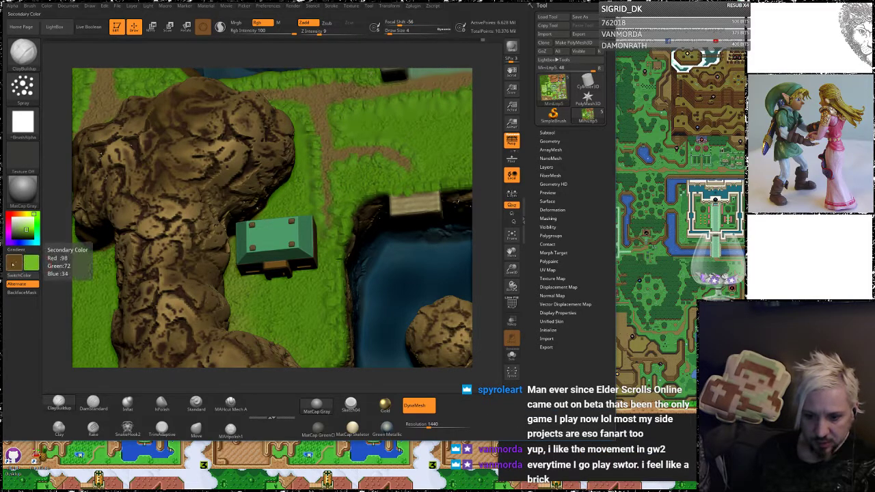
Set the secondary color to a light tan sampled from the rock and the main color to a brown sampled from the path
{"action": "left_click_drag", "start_coordinate": [12, 265], "coordinate": [167, 213]}
{"action": "mouse_move", "coordinate": [31, 263]}
{"action": "left_mouse_down"}
{"action": "mouse_move", "coordinate": [315, 103]}
{"action": "mouse_move", "coordinate": [326, 169]}
{"action": "left_mouse_up"}
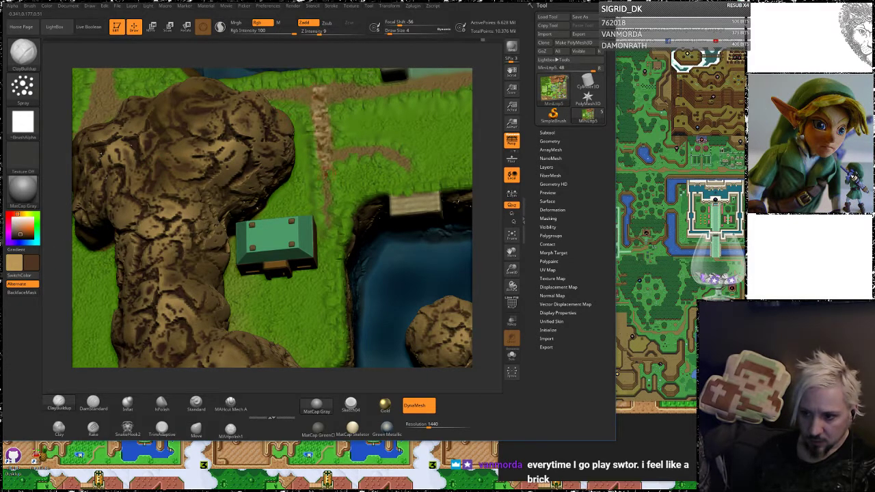
Try spraying the tan and brown mix over the branch path and the path junction
{"action": "mouse_move", "coordinate": [479, 75]}
{"action": "left_mouse_down"}
{"action": "mouse_move", "coordinate": [480, 113]}
{"action": "mouse_move", "coordinate": [488, 83]}
{"action": "mouse_move", "coordinate": [480, 167]}
{"action": "left_mouse_up"}
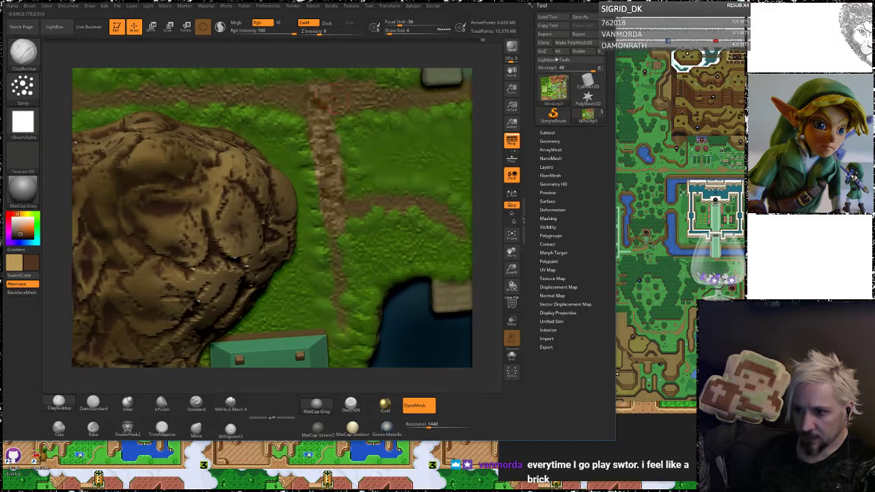
{"action": "mouse_move", "coordinate": [328, 90]}
{"action": "left_mouse_down"}
{"action": "mouse_move", "coordinate": [395, 110]}
{"action": "mouse_move", "coordinate": [275, 103]}
{"action": "mouse_move", "coordinate": [341, 102]}
{"action": "mouse_move", "coordinate": [283, 101]}
{"action": "mouse_move", "coordinate": [338, 96]}
{"action": "left_mouse_up"}
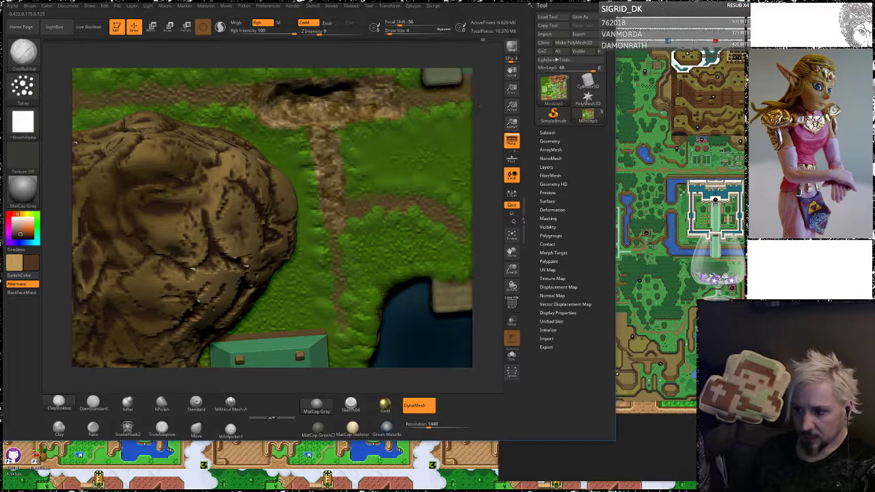
{"action": "mouse_move", "coordinate": [480, 106]}
{"action": "left_mouse_down"}
{"action": "mouse_move", "coordinate": [481, 73]}
{"action": "mouse_move", "coordinate": [479, 100]}
{"action": "left_mouse_up"}
{"action": "key", "text": "ctrl+z"}
{"action": "key", "text": "ctrl+z"}
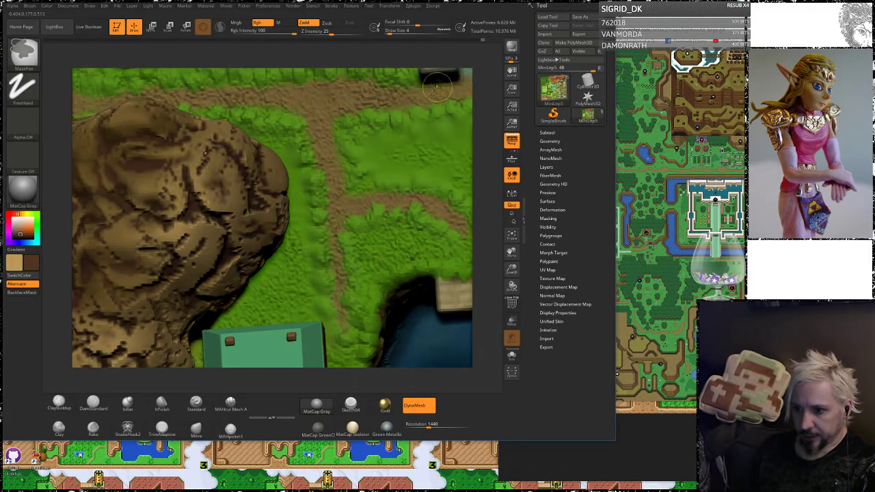
Try spraying finer tan and brown speckles from the junction down the branch path at Draw Size 2
{"action": "key", "text": "space"}
{"action": "left_click_drag", "start_coordinate": [327, 108], "coordinate": [326, 109]}
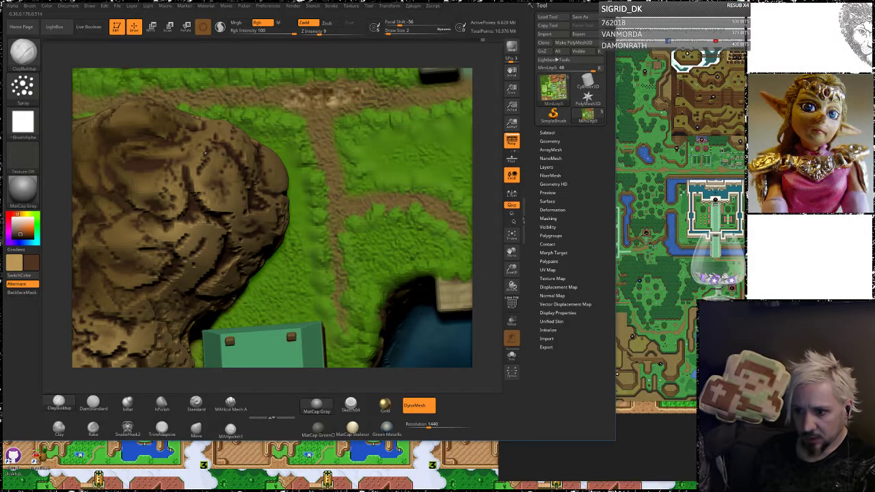
{"action": "left_click_drag", "start_coordinate": [322, 103], "coordinate": [343, 304]}
{"action": "mouse_move", "coordinate": [483, 127]}
{"action": "left_mouse_down"}
{"action": "mouse_move", "coordinate": [486, 93]}
{"action": "mouse_move", "coordinate": [477, 84]}
{"action": "mouse_move", "coordinate": [483, 127]}
{"action": "left_mouse_up"}
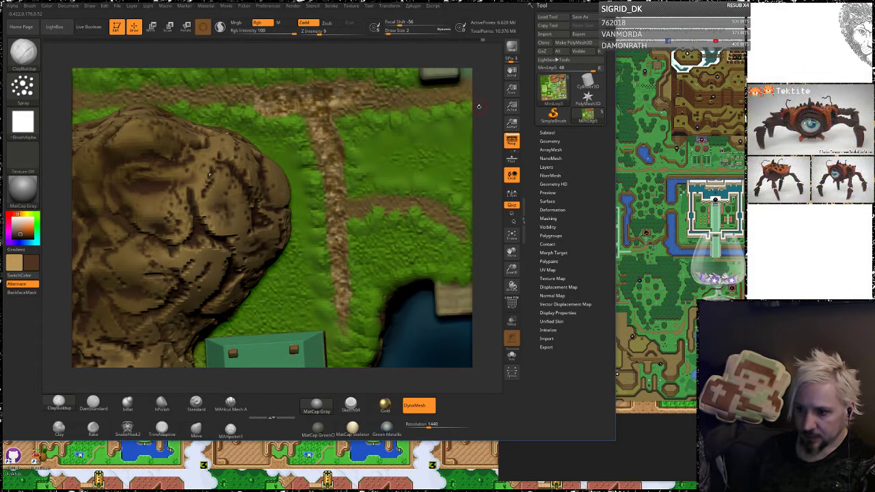
{"action": "key", "text": "ctrl+z"}
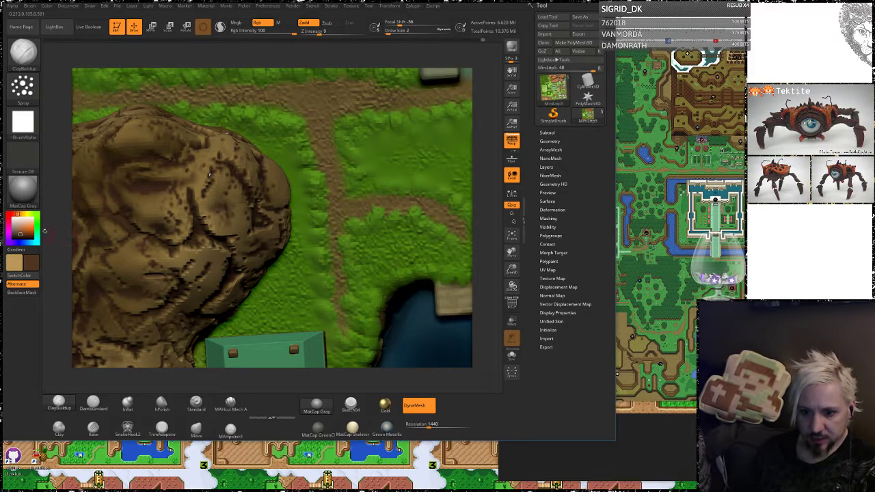
Switch to the Standard brush and set its stroke to Spray
{"action": "left_click", "coordinate": [196, 402]}
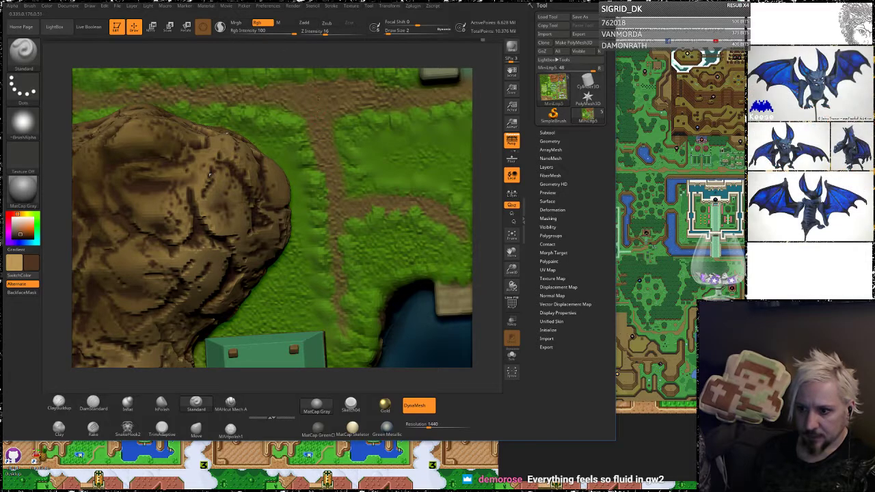
{"action": "key", "text": "space"}
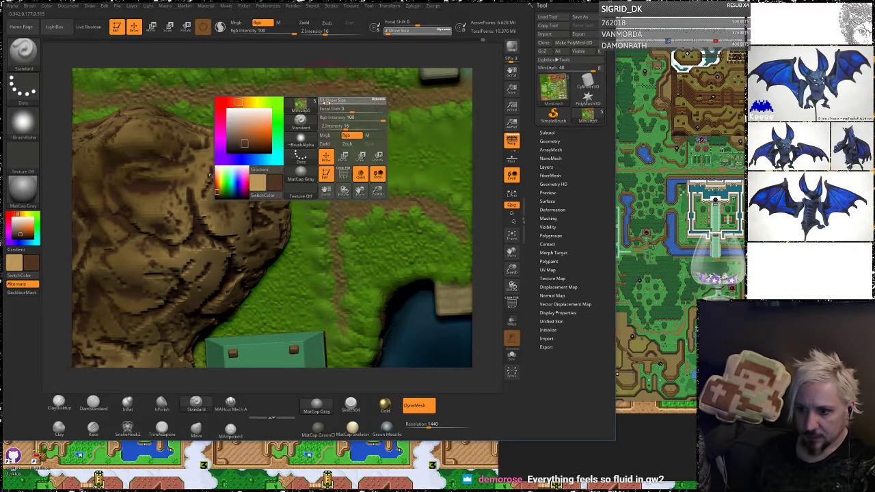
{"action": "left_click", "coordinate": [23, 87]}
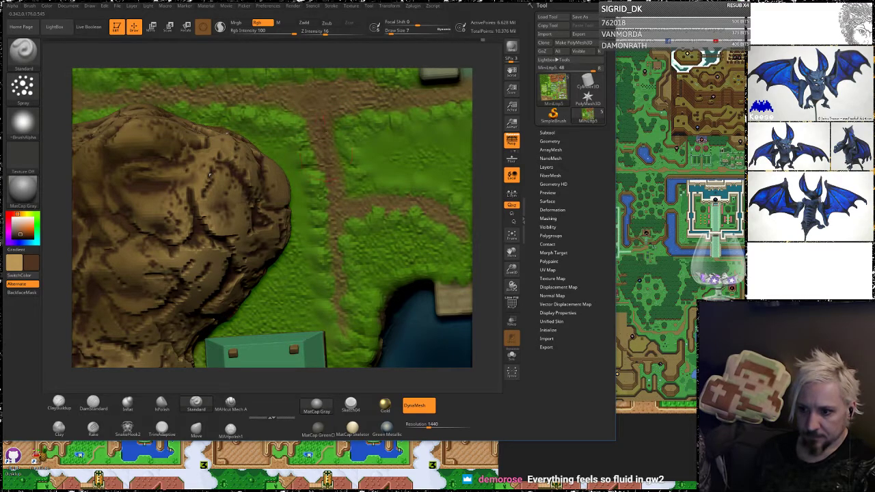
Try spraying subtle dirt speckles across the path junction with the Standard brush at Draw Size 2
{"action": "key", "text": "space"}
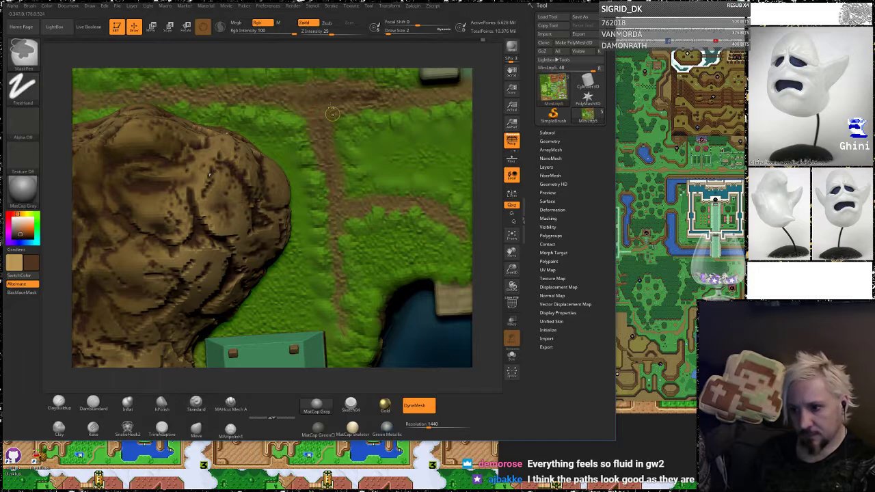
{"action": "key", "text": "ctrl+z"}
{"action": "key", "text": "ctrl+z"}
{"action": "key", "text": "ctrl+z"}
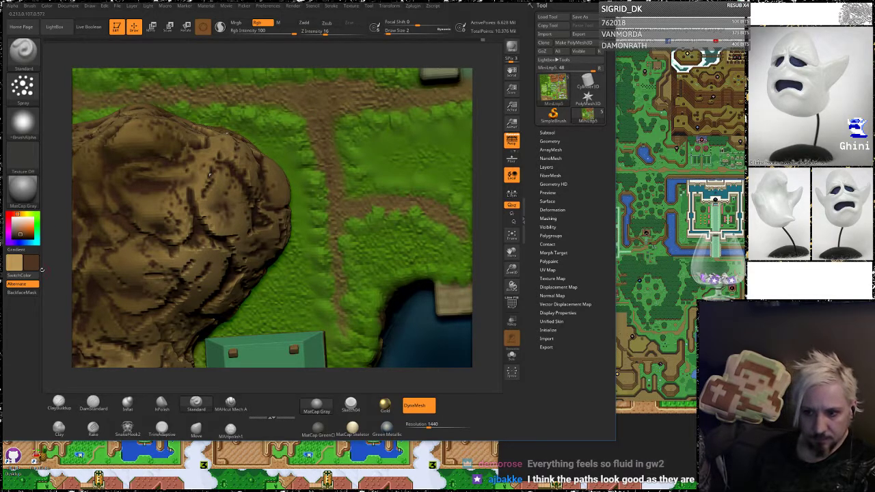
Set Rgb Intensity to 31 and spray subtle brown speckles along the dirt path from the junction to the stone bridge
{"action": "left_click_drag", "start_coordinate": [280, 30], "coordinate": [264, 31]}
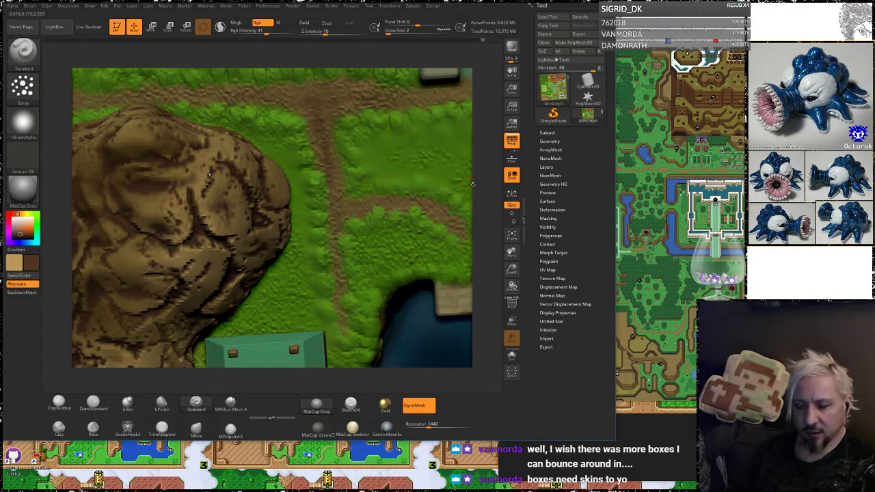
{"action": "left_click_drag", "start_coordinate": [483, 199], "coordinate": [369, 1], "text": "alt"}
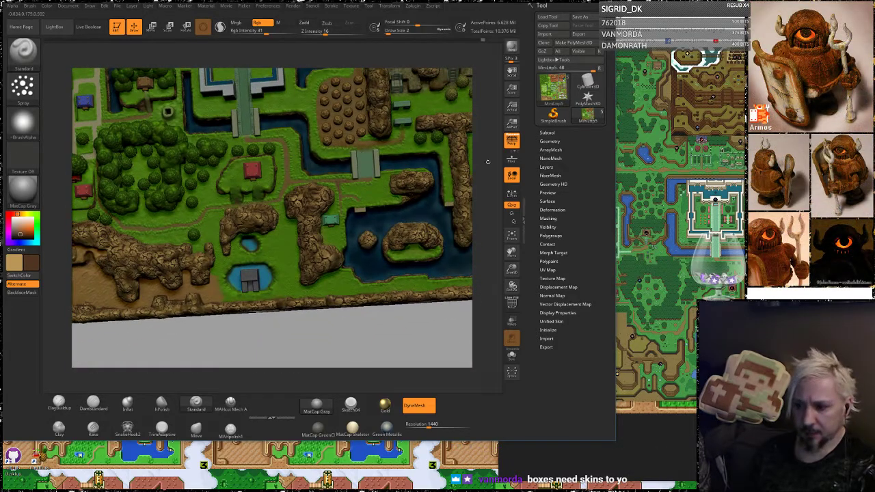
{"action": "left_click_drag", "start_coordinate": [487, 161], "coordinate": [488, 136]}
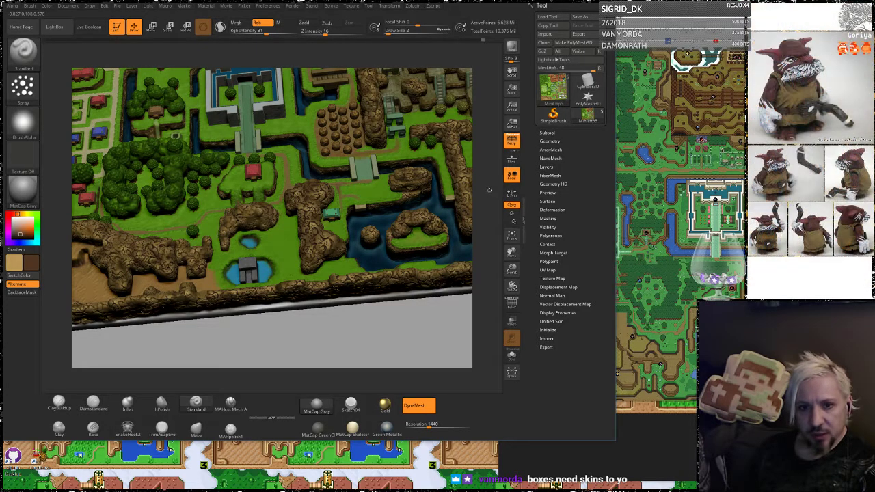
{"action": "left_click_drag", "start_coordinate": [490, 175], "coordinate": [483, 330]}
{"action": "key", "text": "f"}
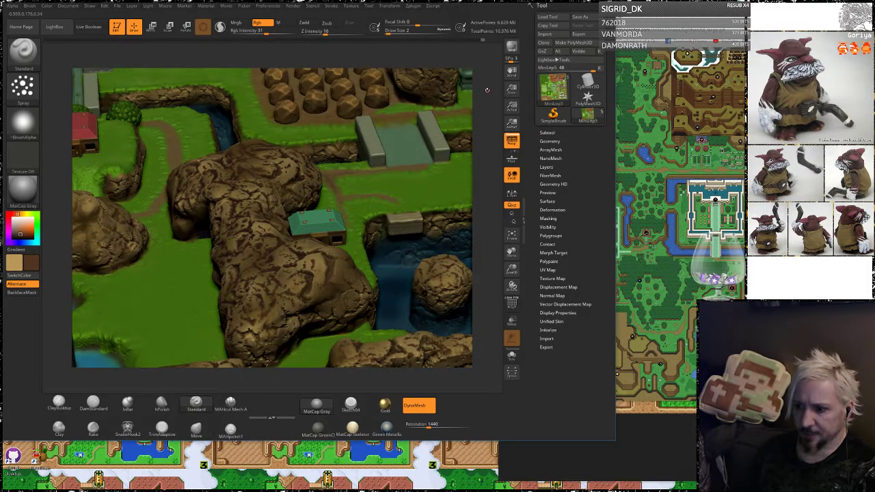
{"action": "left_click_drag", "start_coordinate": [487, 90], "coordinate": [470, 203]}
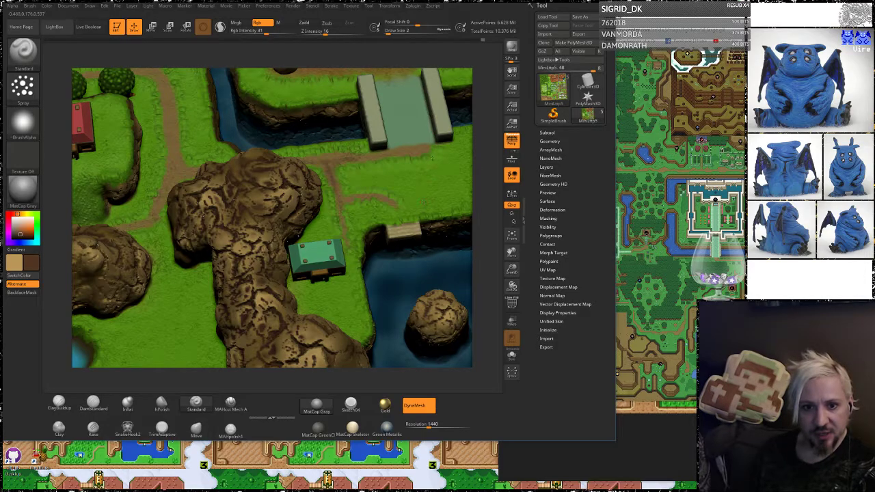
{"action": "left_click_drag", "start_coordinate": [487, 160], "coordinate": [465, 225], "text": "alt"}
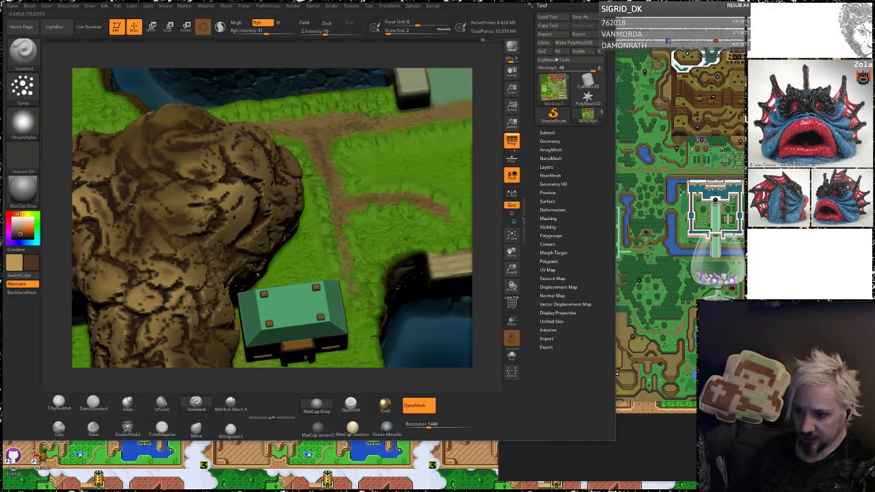
{"action": "mouse_move", "coordinate": [483, 123]}
{"action": "left_mouse_down", "text": "alt"}
{"action": "mouse_move", "coordinate": [462, 191]}
{"action": "mouse_move", "coordinate": [438, 215]}
{"action": "left_mouse_up", "text": "alt"}
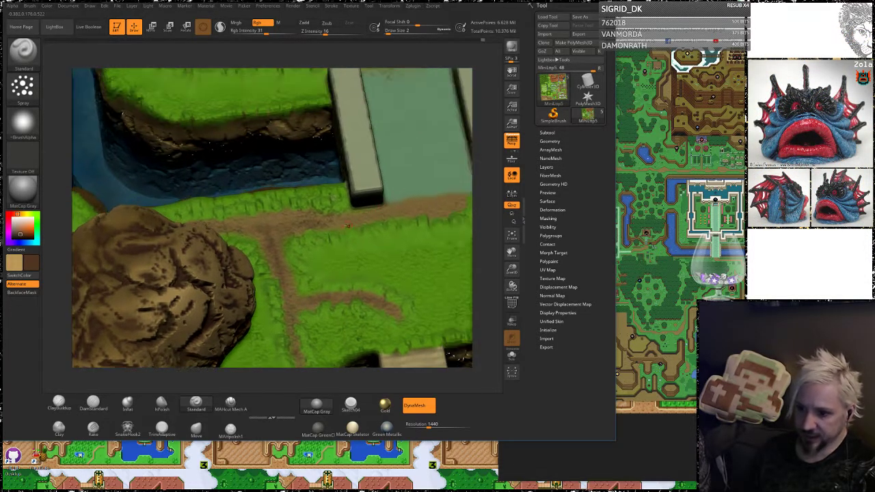
{"action": "left_click_drag", "start_coordinate": [343, 224], "coordinate": [451, 199]}
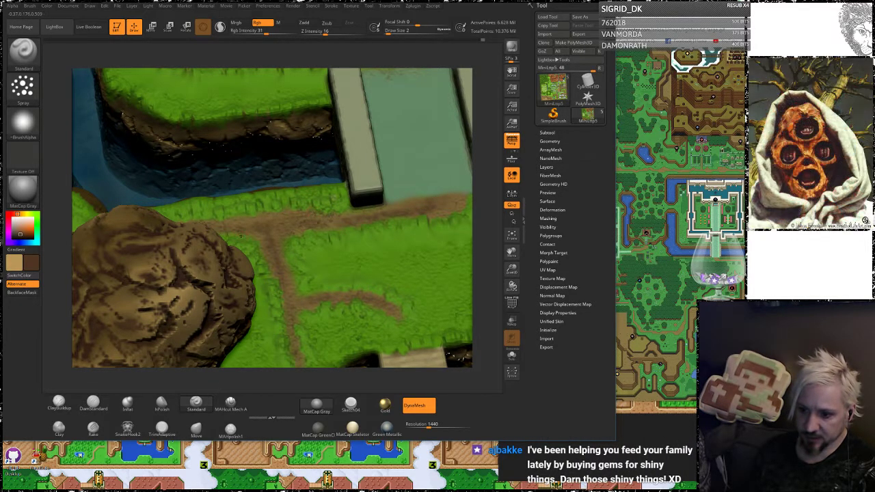
Spray the same dirt speckles over the path fork between the fenced red-roofed house and the large rock
{"action": "left_click_drag", "start_coordinate": [58, 160], "coordinate": [263, 185]}
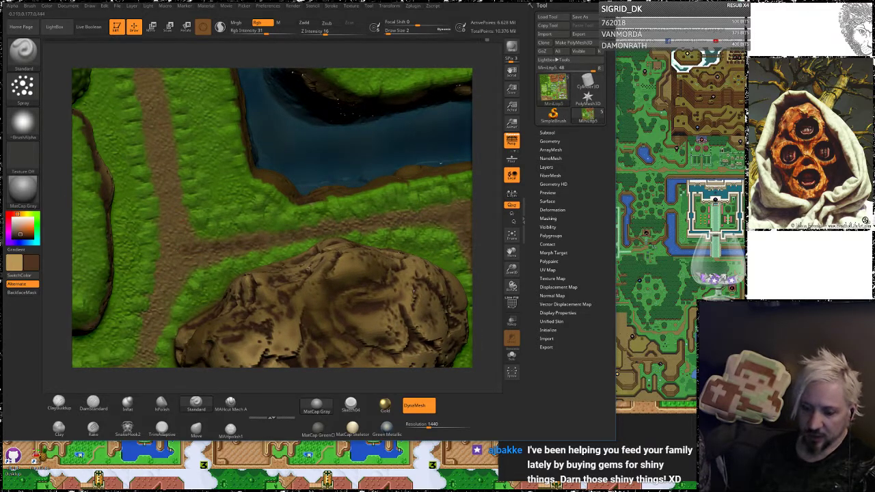
{"action": "left_click_drag", "start_coordinate": [53, 193], "coordinate": [178, 106], "text": "alt"}
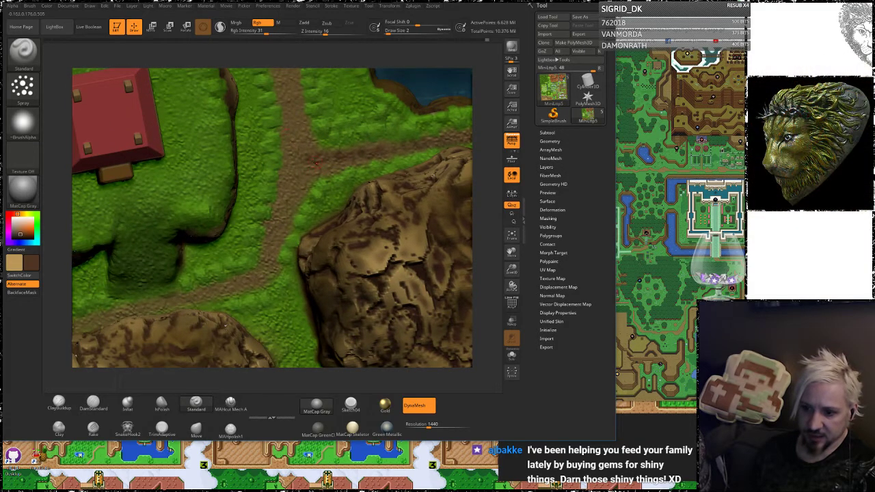
{"action": "mouse_move", "coordinate": [297, 199]}
{"action": "left_mouse_down"}
{"action": "mouse_move", "coordinate": [270, 268]}
{"action": "mouse_move", "coordinate": [157, 301]}
{"action": "left_mouse_up"}
{"action": "left_click_drag", "start_coordinate": [281, 237], "coordinate": [294, 103]}
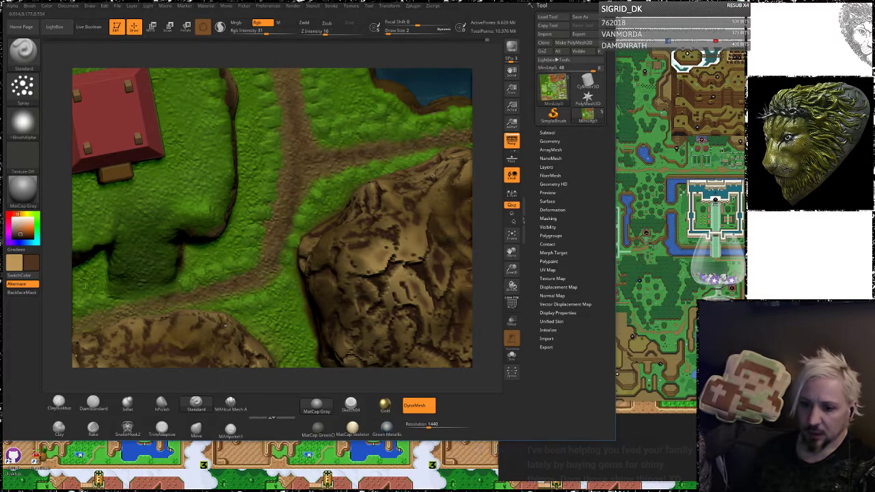
Spray dirt speckles along the winding path past the round trees, from the rocks by the ledge to the rocky cliff
{"action": "mouse_move", "coordinate": [62, 300]}
{"action": "left_mouse_down", "text": "alt"}
{"action": "mouse_move", "coordinate": [271, 239]}
{"action": "mouse_move", "coordinate": [302, 255]}
{"action": "mouse_move", "coordinate": [123, 304]}
{"action": "mouse_move", "coordinate": [70, 307]}
{"action": "mouse_move", "coordinate": [269, 238]}
{"action": "left_mouse_up", "text": "alt"}
{"action": "right_click_drag", "start_coordinate": [268, 238], "coordinate": [316, 241], "text": "alt"}
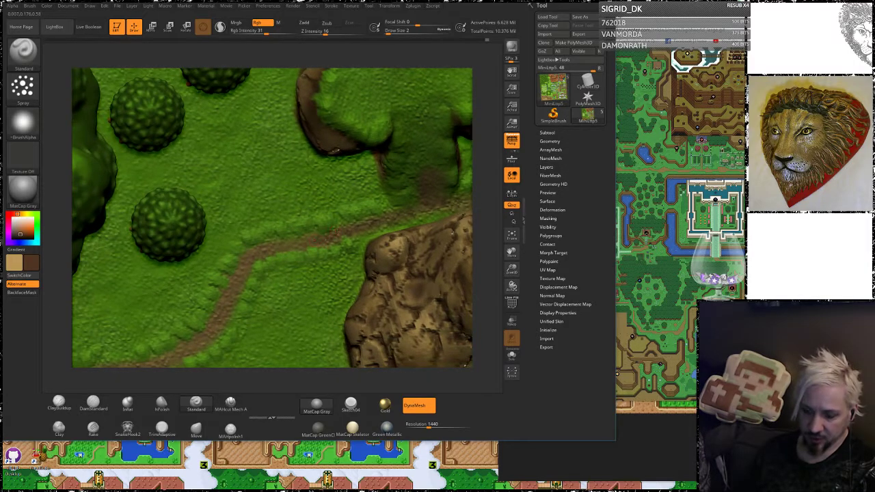
{"action": "mouse_move", "coordinate": [311, 241]}
{"action": "left_mouse_down"}
{"action": "mouse_move", "coordinate": [243, 264]}
{"action": "mouse_move", "coordinate": [205, 333]}
{"action": "left_mouse_up"}
{"action": "left_click_drag", "start_coordinate": [58, 315], "coordinate": [234, 185], "text": "alt"}
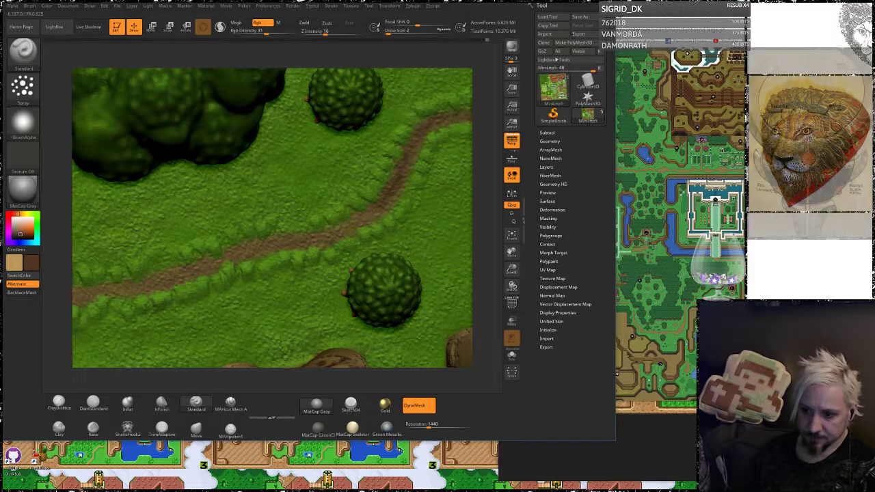
{"action": "left_click_drag", "start_coordinate": [376, 214], "coordinate": [130, 287]}
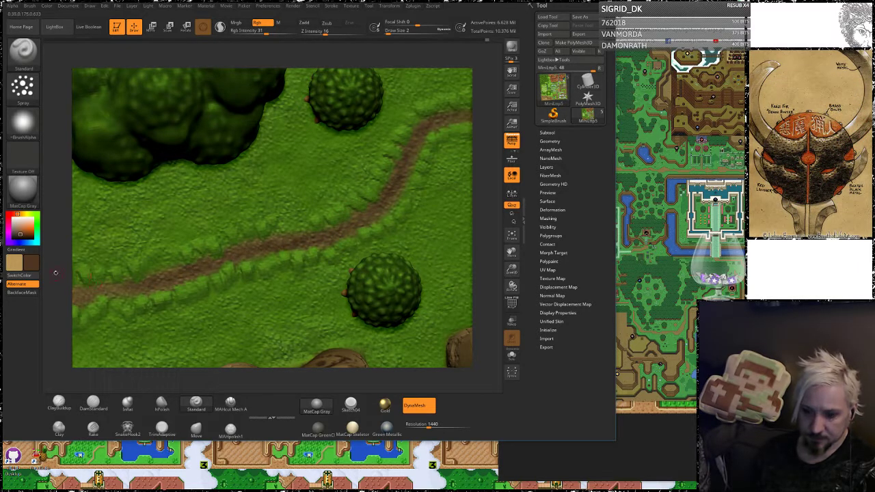
{"action": "left_click_drag", "start_coordinate": [56, 274], "coordinate": [329, 188], "text": "alt"}
{"action": "mouse_move", "coordinate": [395, 207]}
{"action": "left_mouse_down"}
{"action": "mouse_move", "coordinate": [178, 214]}
{"action": "mouse_move", "coordinate": [137, 187]}
{"action": "left_mouse_up"}
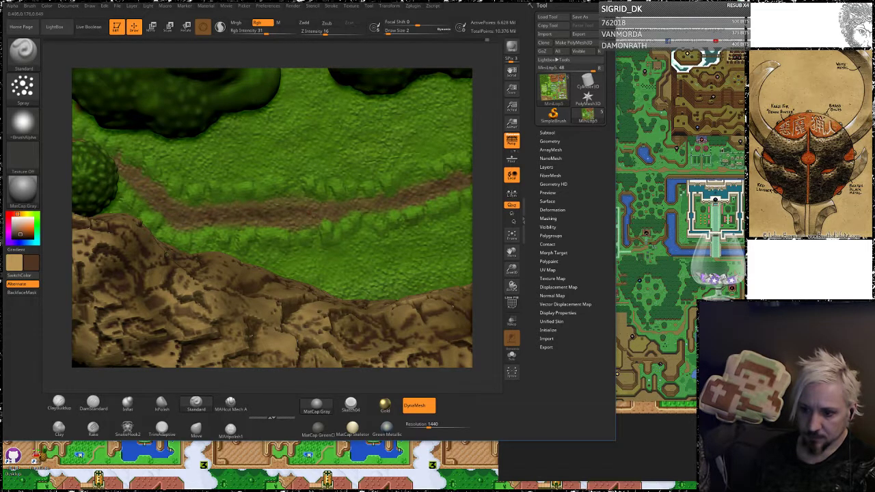
Spray dirt speckles along the path between the forest and the red-roofed houses, up to the paved village road
{"action": "left_click_drag", "start_coordinate": [60, 144], "coordinate": [247, 204], "text": "alt"}
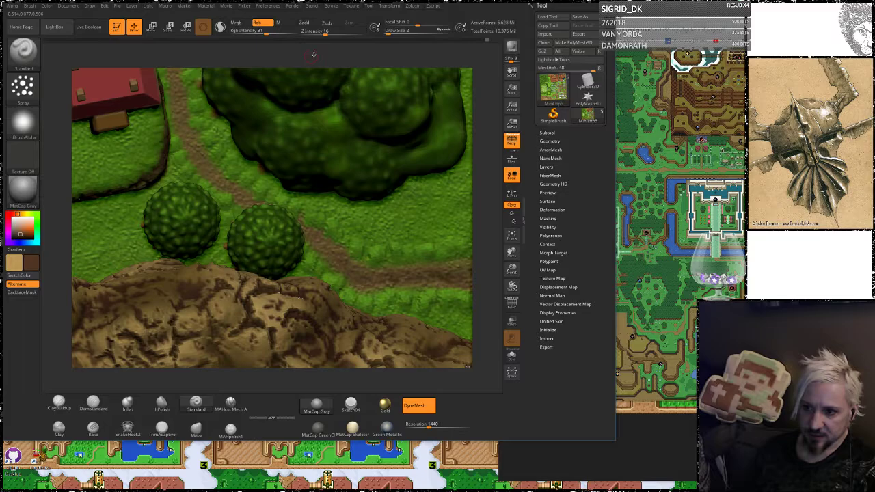
{"action": "left_click_drag", "start_coordinate": [314, 55], "coordinate": [312, 96]}
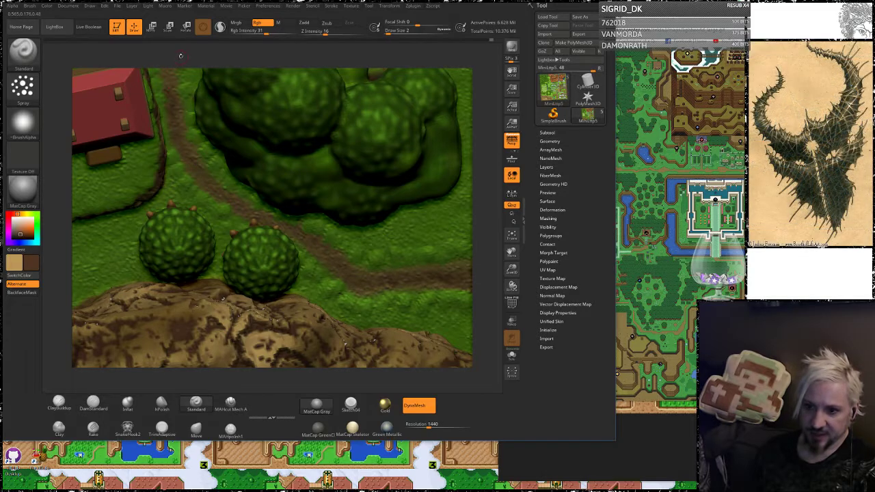
{"action": "left_click_drag", "start_coordinate": [180, 54], "coordinate": [242, 181], "text": "alt"}
{"action": "right_click_drag", "start_coordinate": [261, 61], "coordinate": [220, 296]}
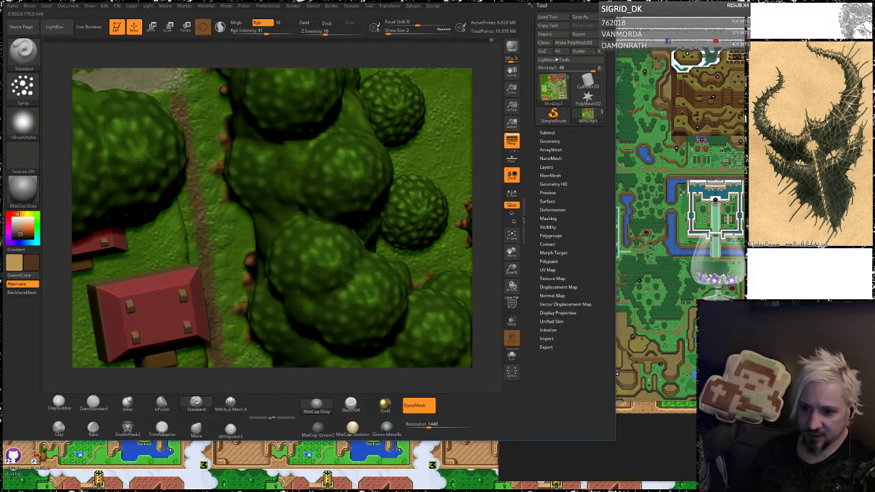
{"action": "left_click_drag", "start_coordinate": [233, 53], "coordinate": [254, 102]}
{"action": "left_click_drag", "start_coordinate": [269, 50], "coordinate": [244, 68]}
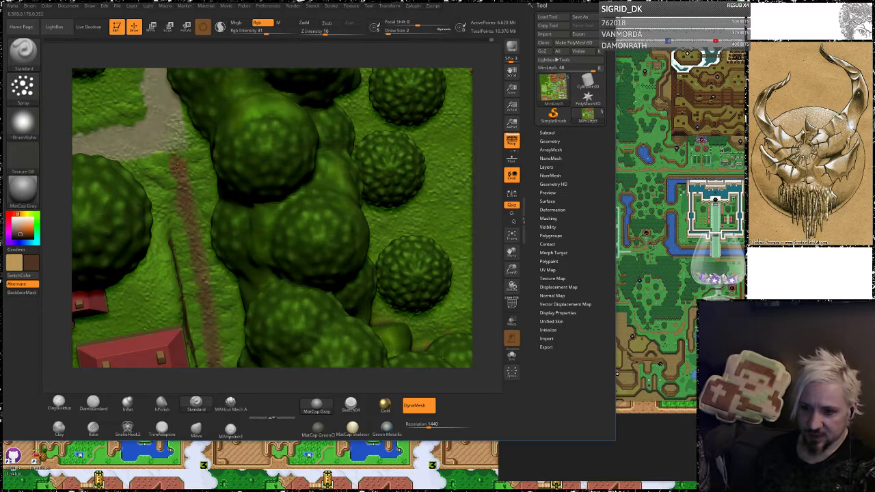
Spray dirt speckles along the path running between the small pond and the forest's edge
{"action": "right_click_drag", "start_coordinate": [247, 49], "coordinate": [225, 178]}
{"action": "left_click_drag", "start_coordinate": [236, 156], "coordinate": [443, 115]}
{"action": "right_click_drag", "start_coordinate": [453, 112], "coordinate": [304, 143], "text": "alt"}
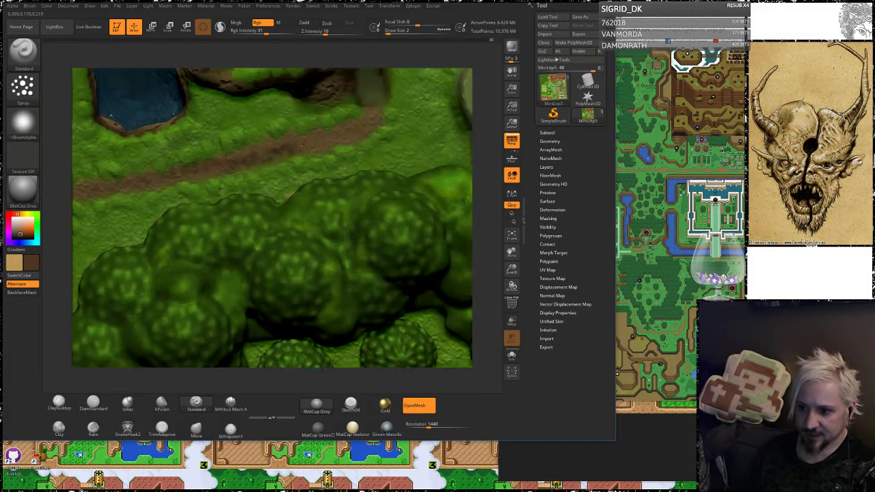
{"action": "left_click_drag", "start_coordinate": [298, 146], "coordinate": [371, 121]}
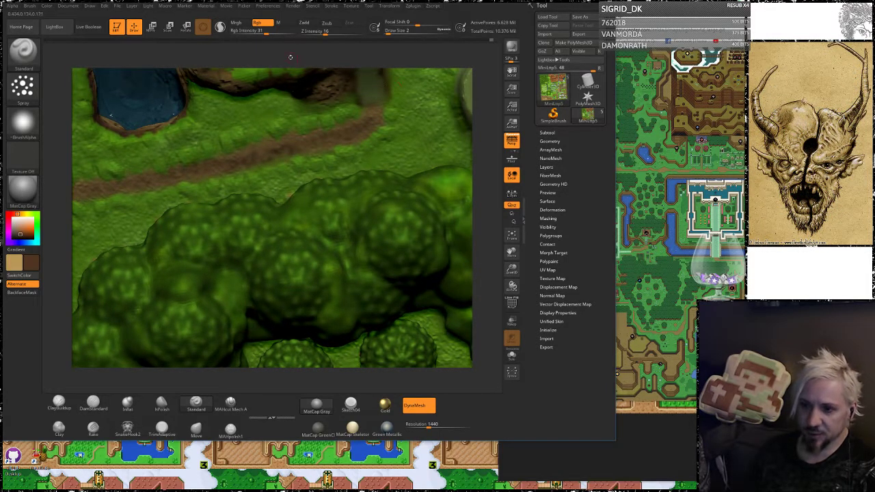
Spray dirt speckles along the path from the purple-roofed building past the stone-walled graveyard beside the moat
{"action": "right_click_drag", "start_coordinate": [317, 82], "coordinate": [406, 179], "text": "alt"}
{"action": "right_click_drag", "start_coordinate": [488, 112], "coordinate": [372, 268], "text": "ctrl"}
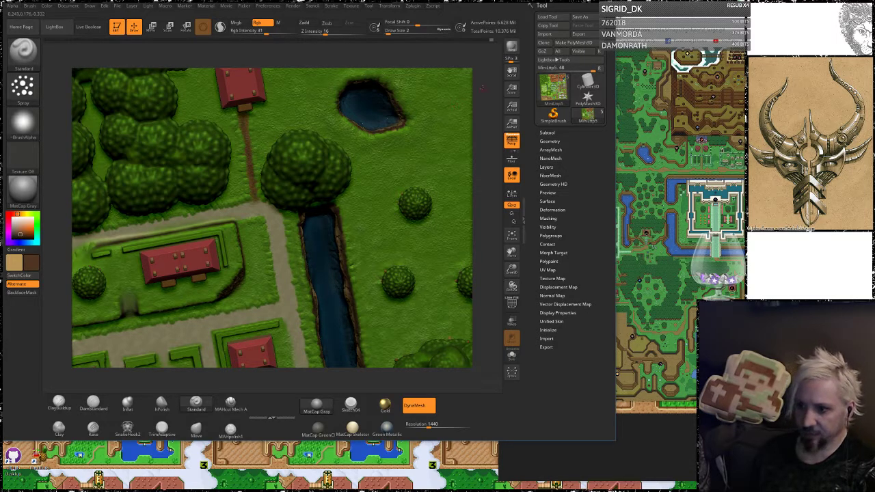
{"action": "right_click_drag", "start_coordinate": [372, 82], "coordinate": [115, 166], "text": "alt"}
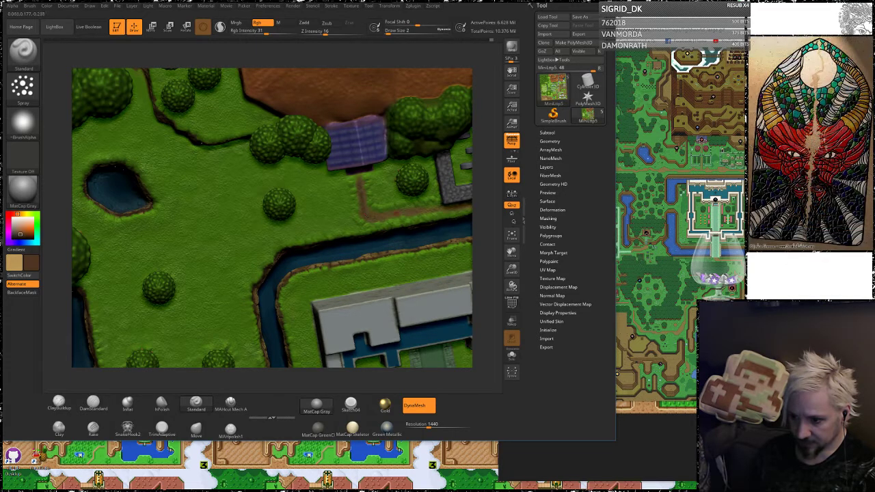
{"action": "mouse_move", "coordinate": [490, 199]}
{"action": "left_mouse_down", "text": "alt"}
{"action": "mouse_move", "coordinate": [424, 177]}
{"action": "mouse_move", "coordinate": [372, 133]}
{"action": "left_mouse_up", "text": "alt"}
{"action": "left_click_drag", "start_coordinate": [480, 171], "coordinate": [479, 232], "text": "alt"}
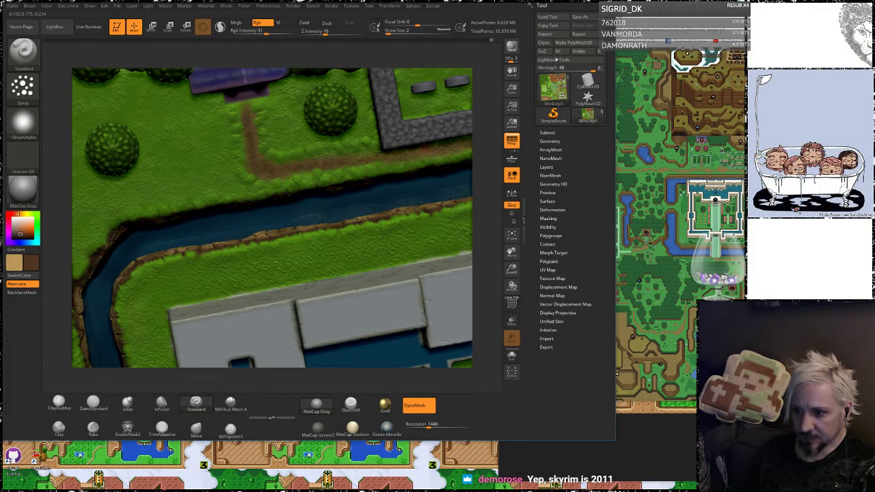
{"action": "left_click_drag", "start_coordinate": [486, 143], "coordinate": [335, 140], "text": "alt"}
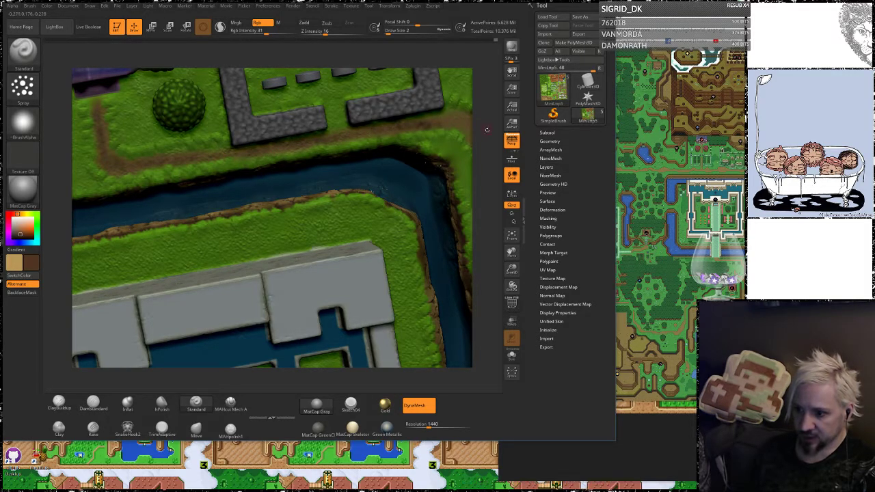
Spray dirt speckles around the path's bend beside the moat, down to the wooden bridge, and over the dirt patch across the water
{"action": "left_click_drag", "start_coordinate": [486, 128], "coordinate": [365, 140], "text": "alt"}
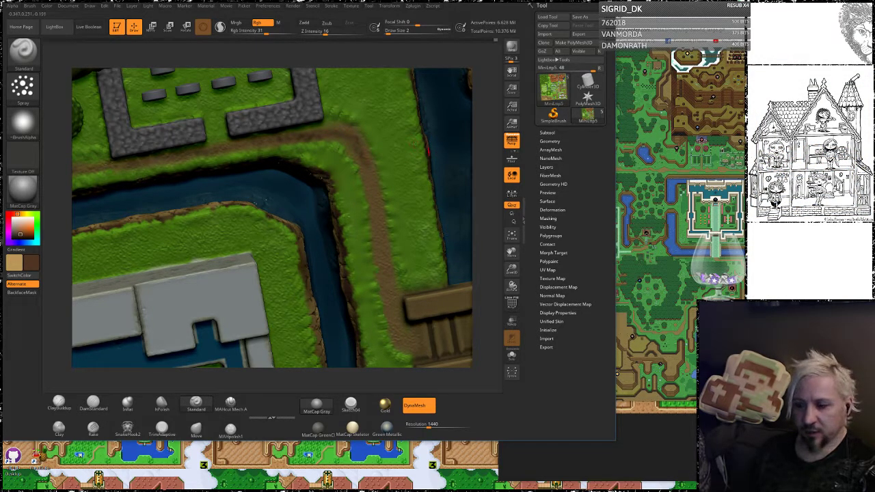
{"action": "left_click_drag", "start_coordinate": [477, 179], "coordinate": [469, 116], "text": "alt"}
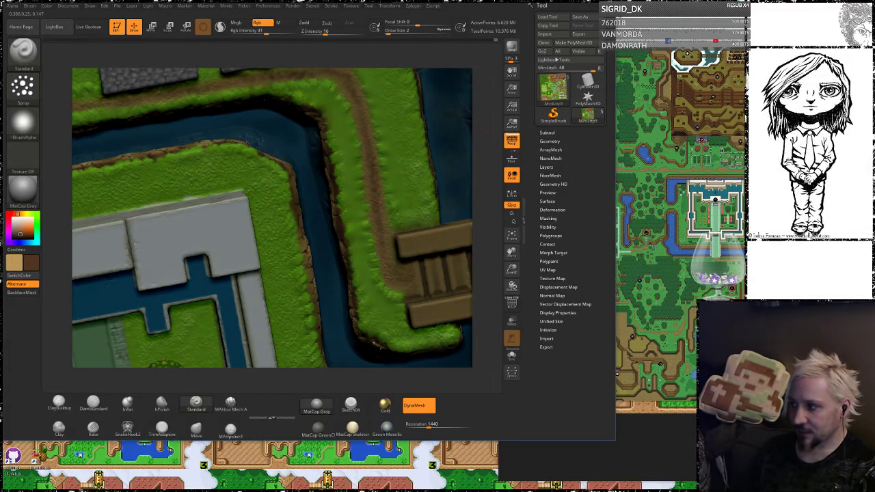
{"action": "left_click_drag", "start_coordinate": [486, 130], "coordinate": [420, 131], "text": "alt"}
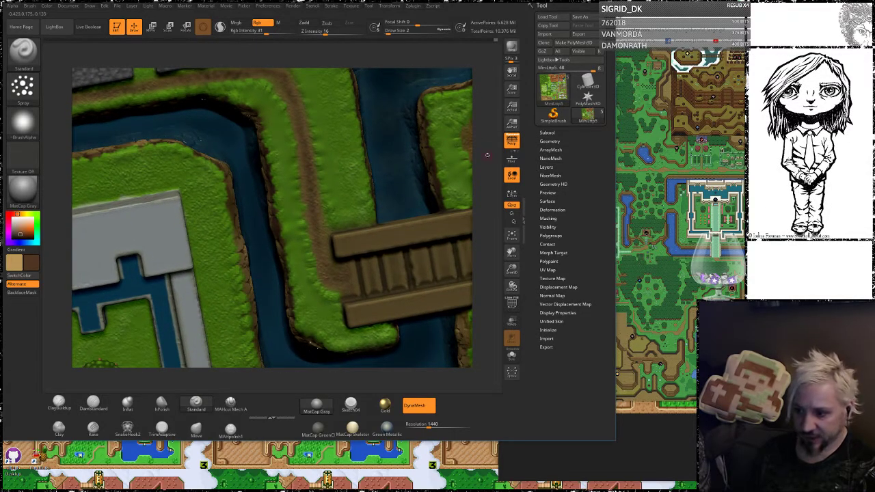
{"action": "left_click_drag", "start_coordinate": [487, 155], "coordinate": [388, 154]}
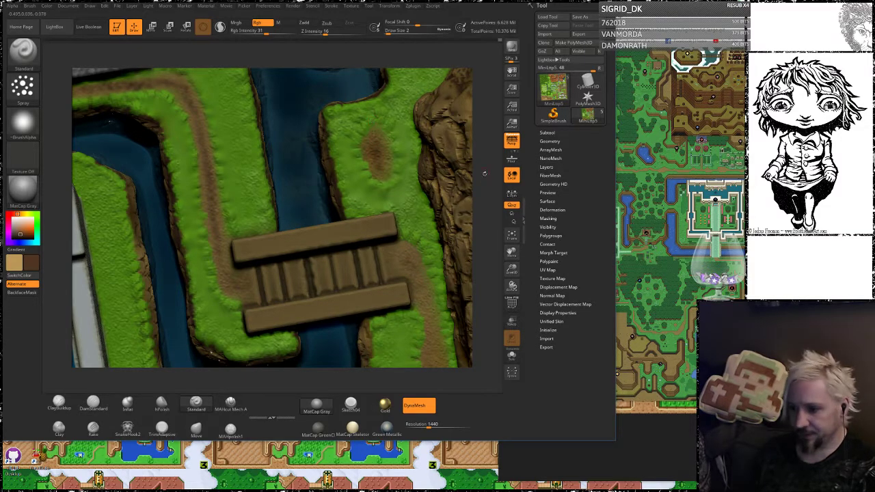
Spray dirt speckles along the path from the wooden bridge to the boulder field and the path beside the green stone bridge
{"action": "left_click_drag", "start_coordinate": [485, 174], "coordinate": [392, 121], "text": "alt"}
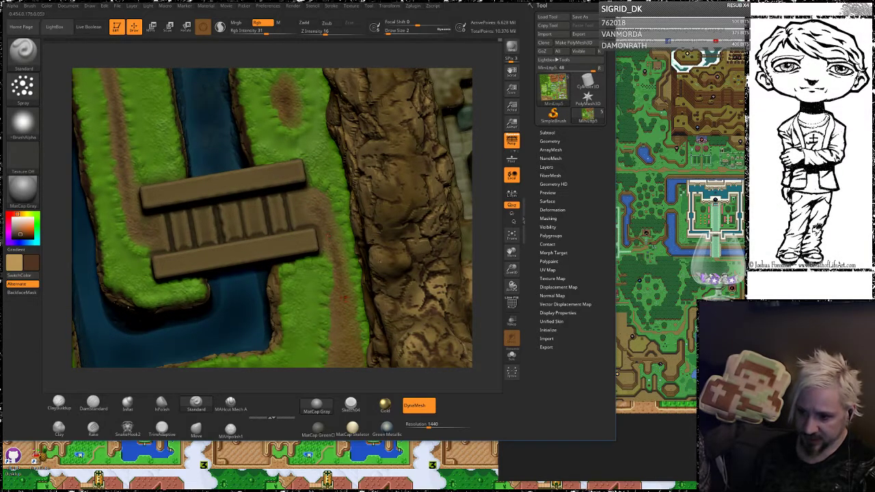
{"action": "left_click_drag", "start_coordinate": [490, 240], "coordinate": [487, 100], "text": "alt"}
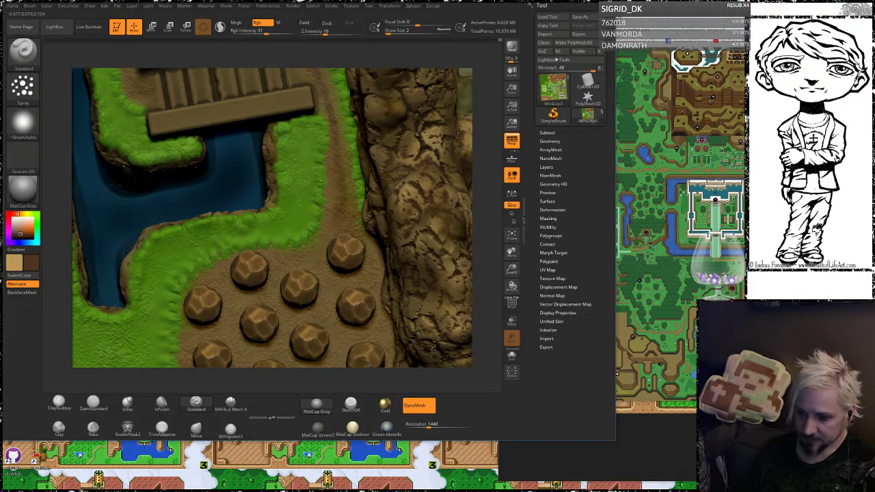
{"action": "left_click_drag", "start_coordinate": [489, 240], "coordinate": [469, 60], "text": "alt"}
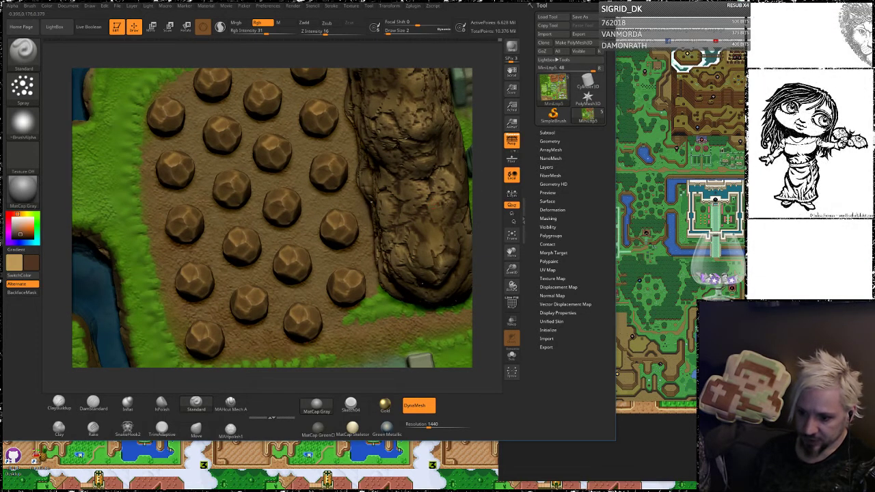
{"action": "left_click_drag", "start_coordinate": [486, 283], "coordinate": [280, 265], "text": "alt"}
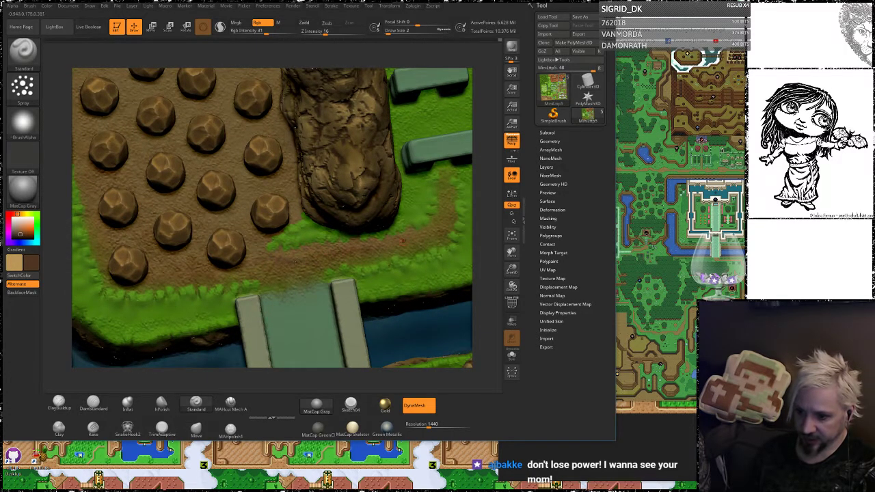
{"action": "left_click_drag", "start_coordinate": [439, 224], "coordinate": [442, 187]}
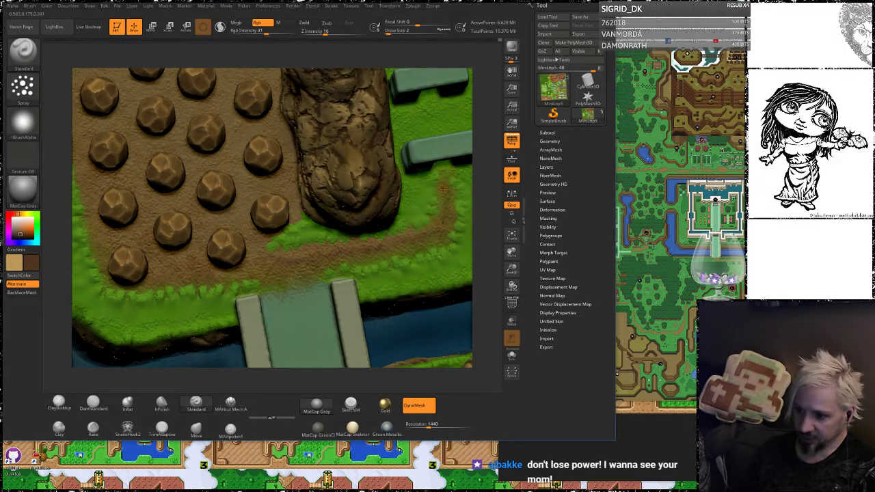
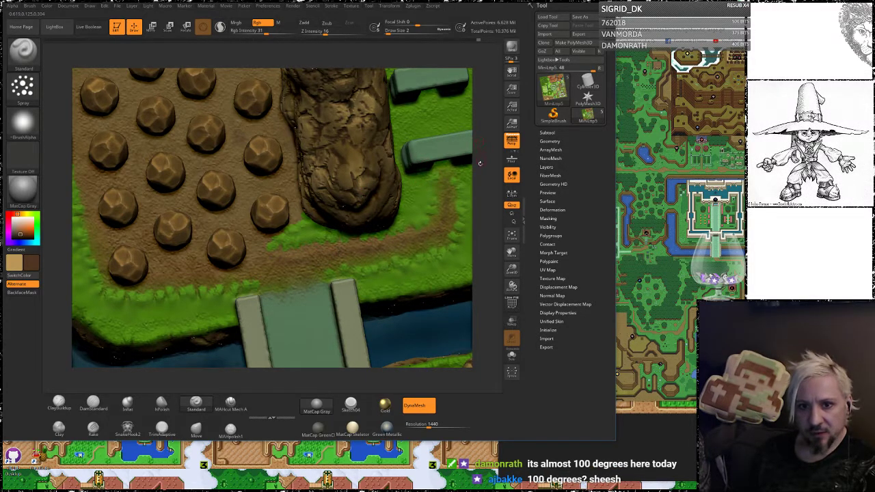
Review the path coloring across the whole map and around the lake at its southeast corner
{"action": "left_click_drag", "start_coordinate": [487, 188], "coordinate": [255, 189], "text": "alt"}
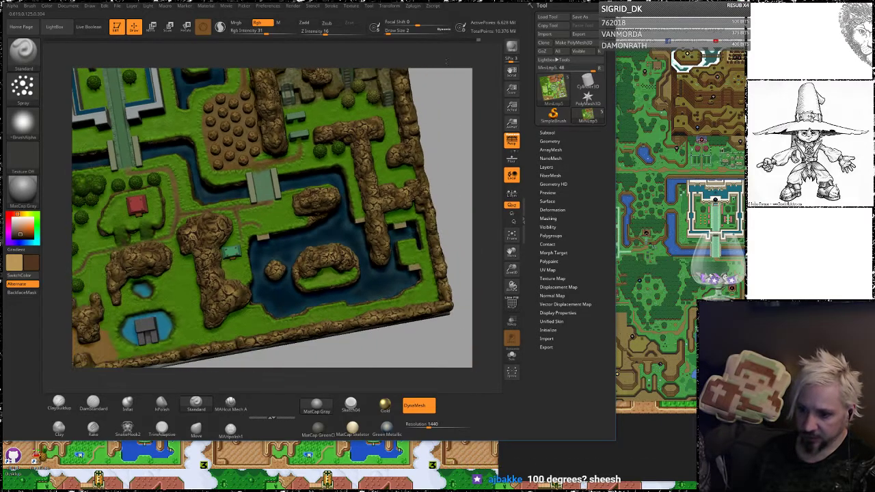
{"action": "right_click_drag", "start_coordinate": [255, 189], "coordinate": [313, 203], "text": "alt"}
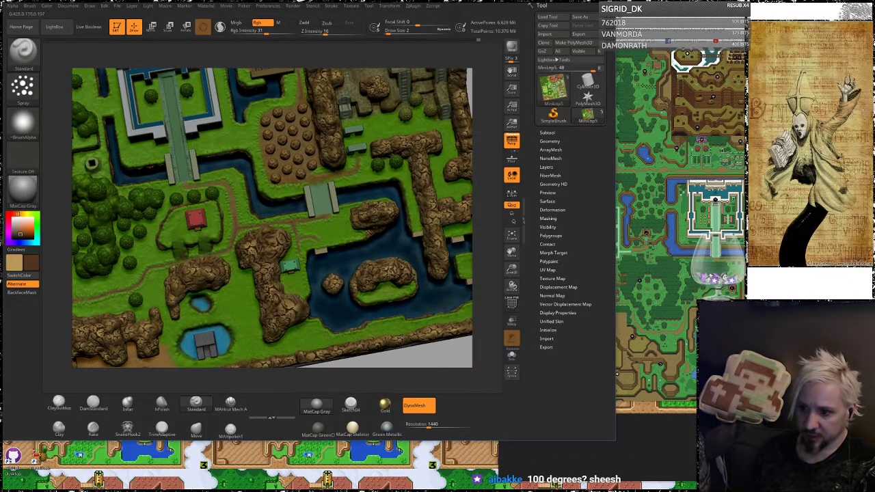
{"action": "left_click_drag", "start_coordinate": [488, 114], "coordinate": [486, 121], "text": "shift"}
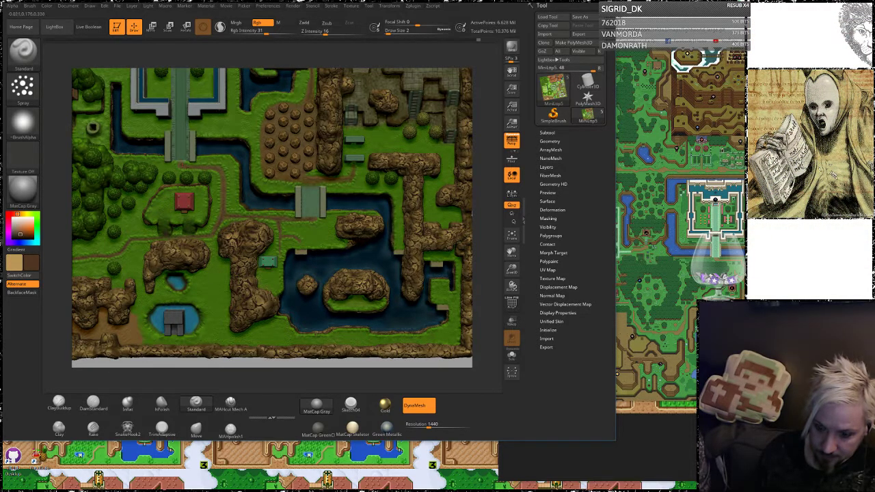
{"action": "left_click_drag", "start_coordinate": [487, 151], "coordinate": [472, 98], "text": "alt"}
{"action": "left_click_drag", "start_coordinate": [358, 113], "coordinate": [434, 188], "text": "alt"}
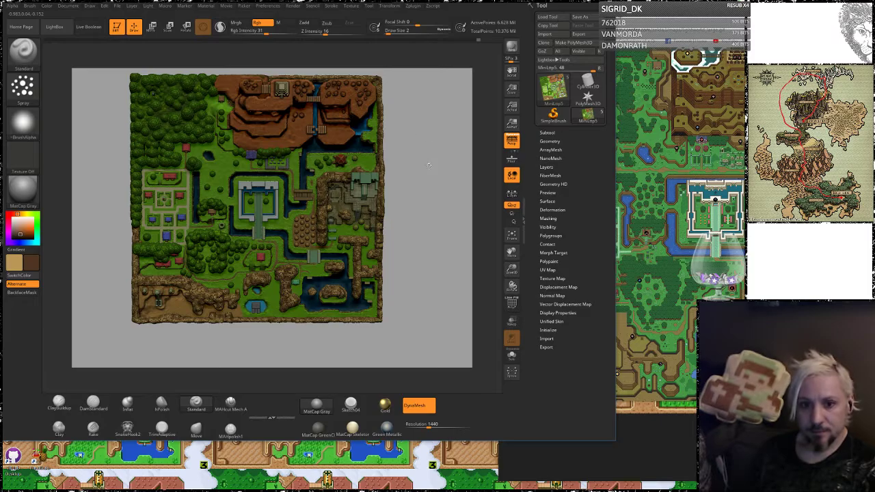
{"action": "left_click_drag", "start_coordinate": [431, 167], "coordinate": [442, 231]}
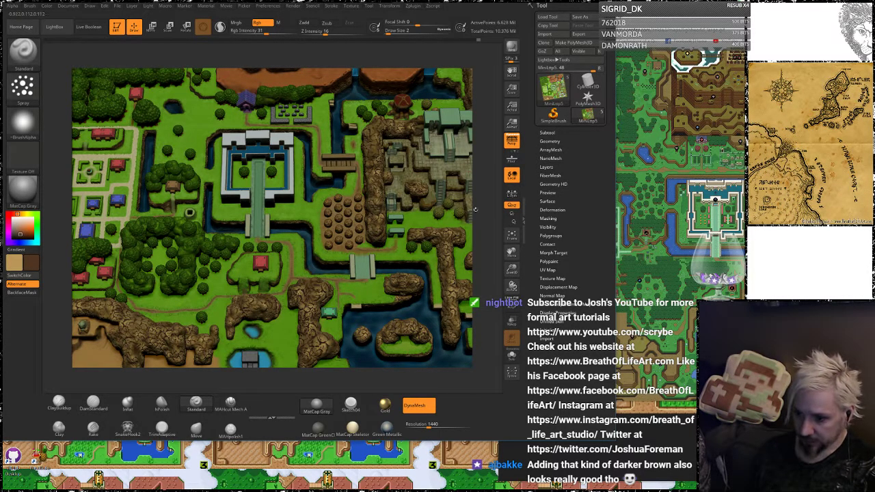
{"action": "left_click_drag", "start_coordinate": [476, 209], "coordinate": [382, 55], "text": "alt"}
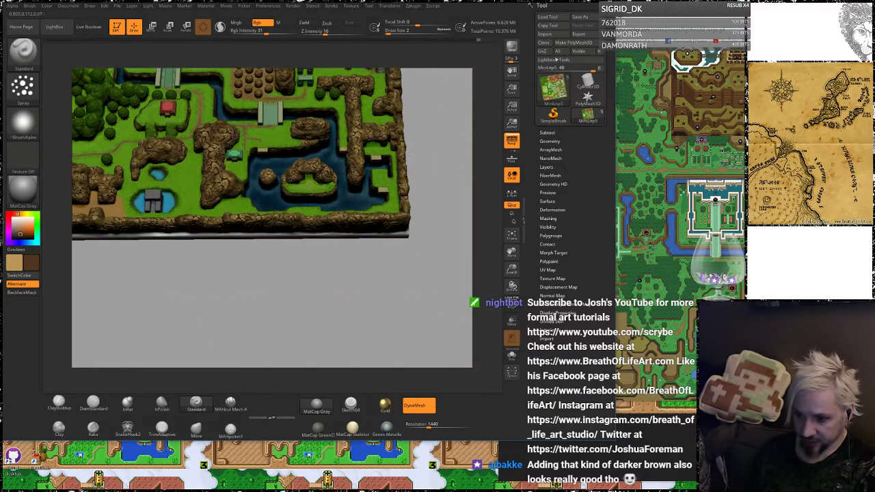
{"action": "left_click_drag", "start_coordinate": [335, 284], "coordinate": [371, 355]}
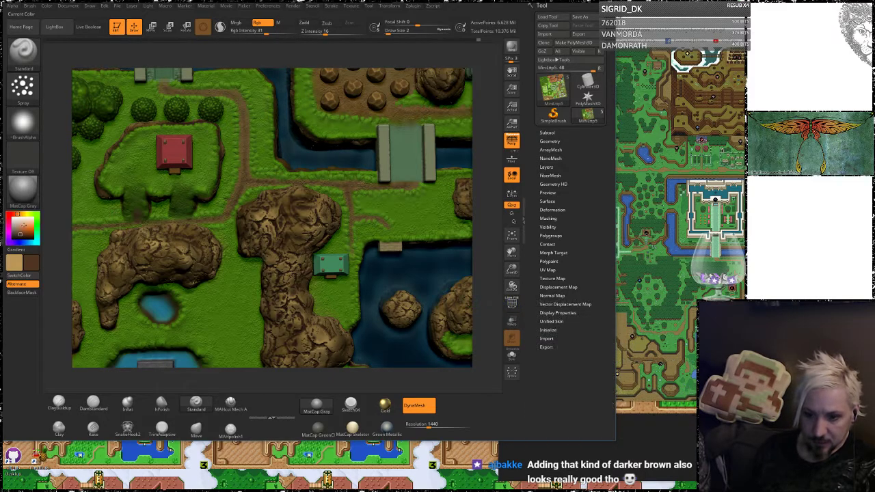
Set the two paint colors to a grass green and a lighter green, and raise Rgb Intensity to 99
{"action": "left_click_drag", "start_coordinate": [39, 252], "coordinate": [141, 171]}
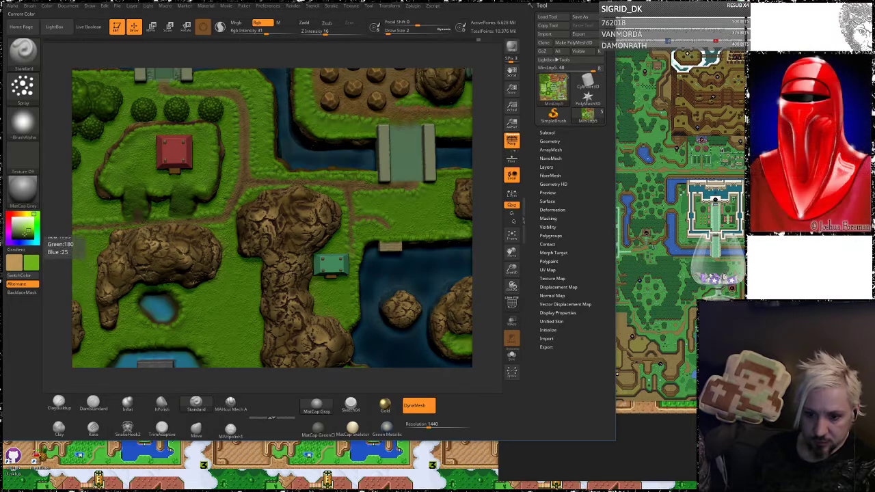
{"action": "key", "text": "v"}
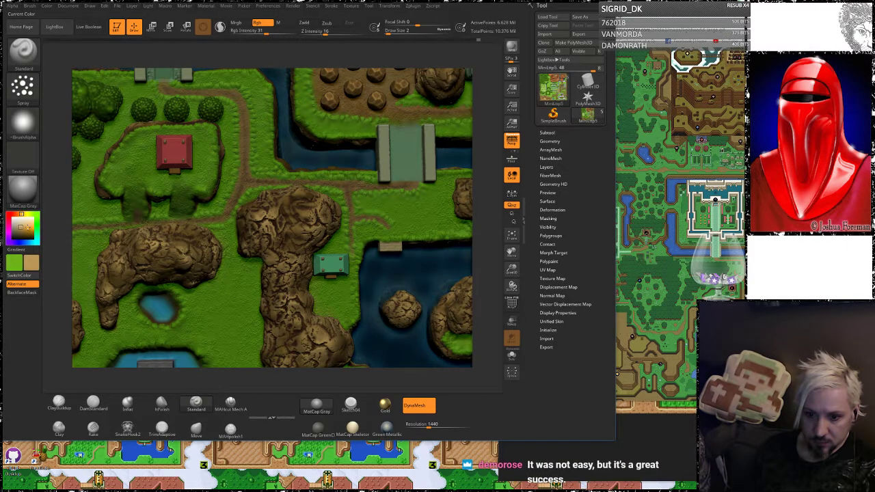
{"action": "left_click", "coordinate": [32, 214]}
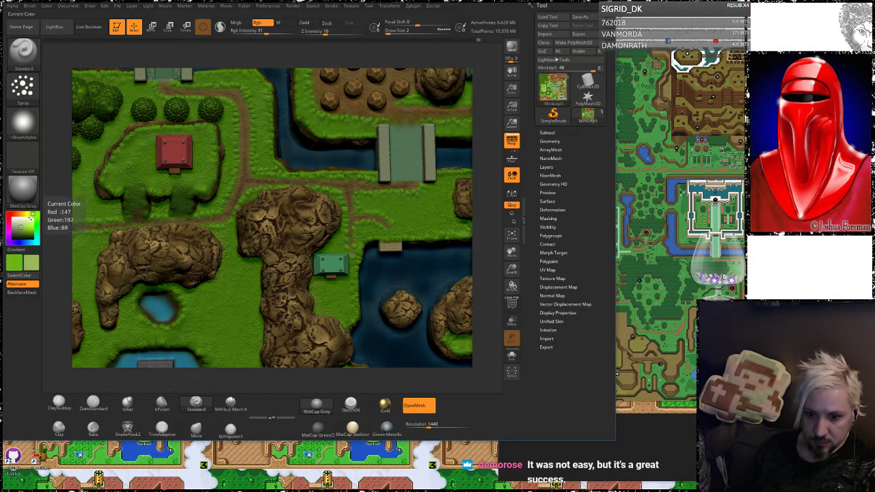
{"action": "mouse_move", "coordinate": [258, 53]}
{"action": "left_mouse_down", "text": "alt"}
{"action": "mouse_move", "coordinate": [278, 55]}
{"action": "mouse_move", "coordinate": [362, 101]}
{"action": "left_mouse_up", "text": "alt"}
{"action": "mouse_move", "coordinate": [486, 127]}
{"action": "left_mouse_down", "text": "alt"}
{"action": "mouse_move", "coordinate": [486, 117]}
{"action": "mouse_move", "coordinate": [493, 171]}
{"action": "mouse_move", "coordinate": [485, 171]}
{"action": "left_mouse_up", "text": "alt"}
{"action": "left_click_drag", "start_coordinate": [263, 38], "coordinate": [323, 34]}
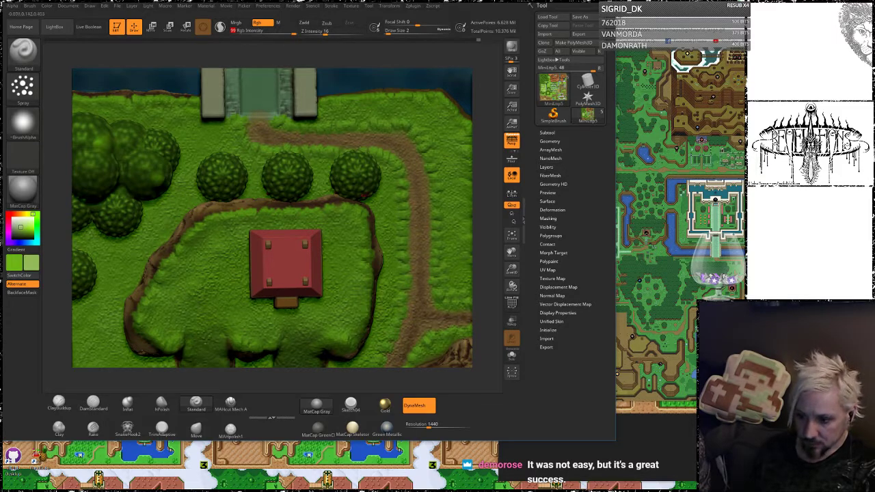
Smooth the grass between the dirt path and the moat beside the red-roofed house, reducing the draw size to 4
{"action": "key", "text": "space"}
{"action": "left_click_drag", "start_coordinate": [399, 181], "coordinate": [400, 181]}
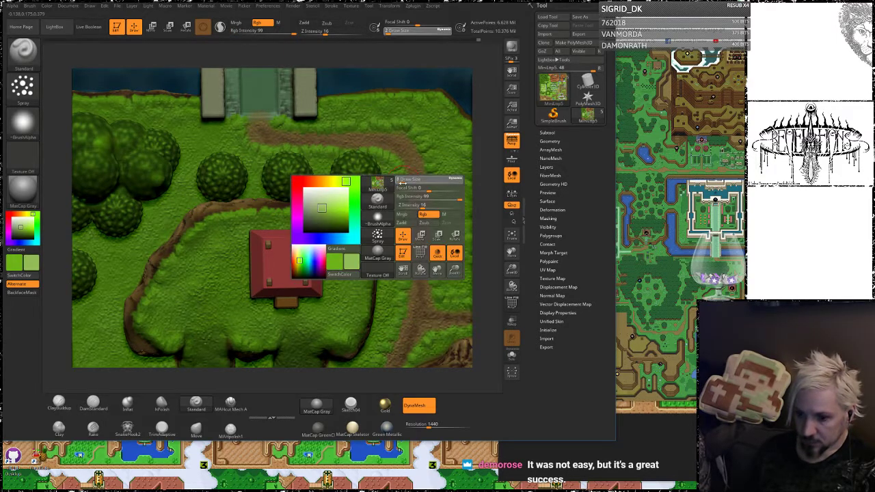
{"action": "key", "text": "shift"}
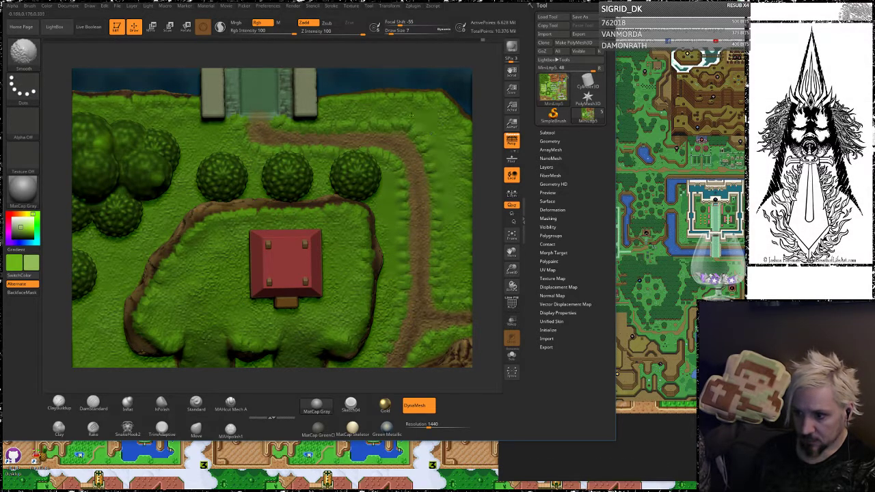
{"action": "left_click_drag", "start_coordinate": [487, 126], "coordinate": [456, 50], "text": "alt"}
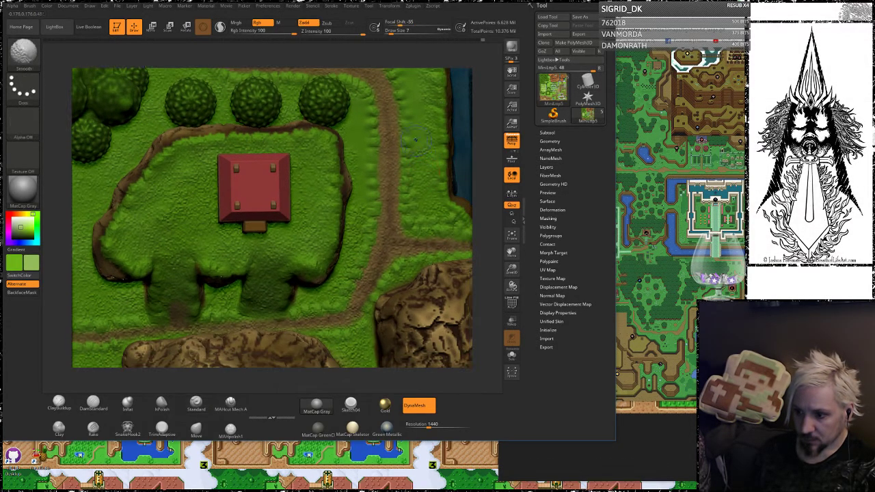
{"action": "key", "text": "space"}
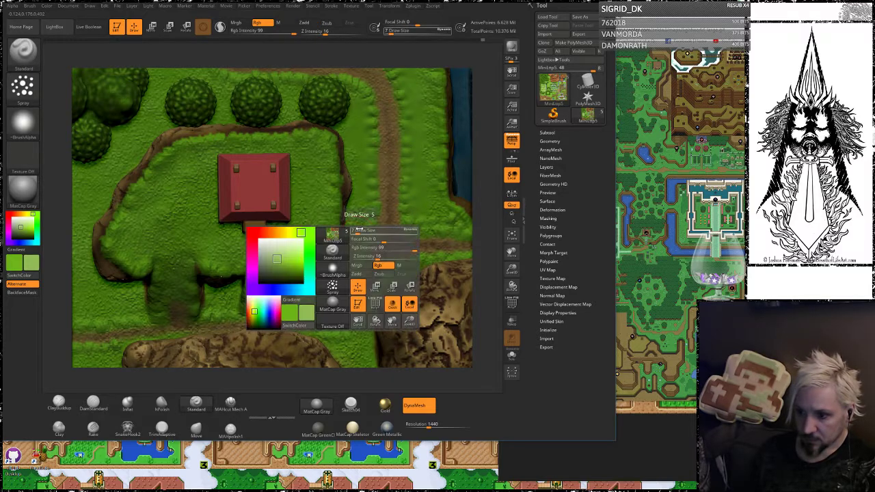
{"action": "left_click_drag", "start_coordinate": [357, 233], "coordinate": [354, 233]}
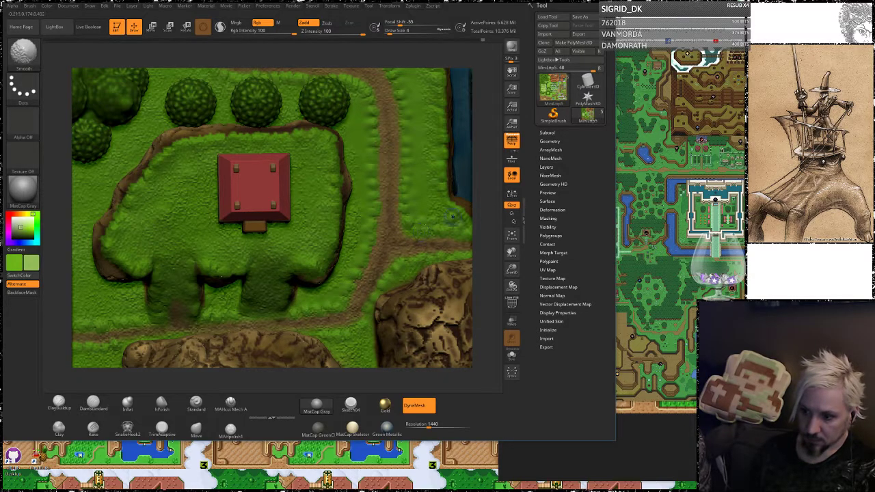
{"action": "left_click_drag", "start_coordinate": [490, 98], "coordinate": [489, 174], "text": "alt"}
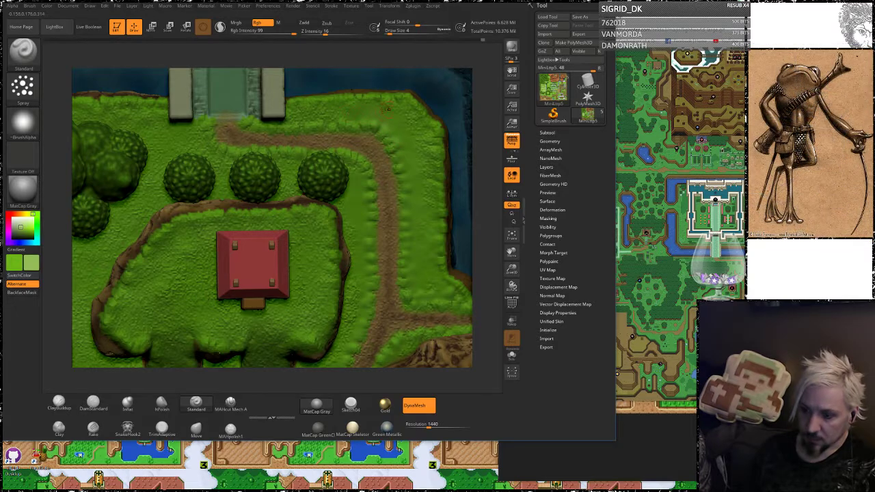
Turn on Zadd, assign Alpha 07 to the spray brush, and spray green grass texture between the path and the moat
{"action": "left_click", "coordinate": [307, 22]}
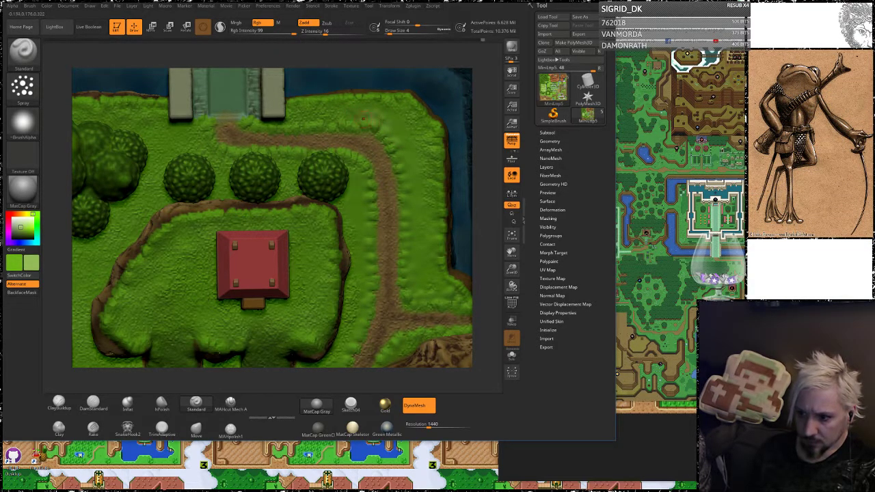
{"action": "mouse_move", "coordinate": [385, 125]}
{"action": "left_mouse_down"}
{"action": "mouse_move", "coordinate": [408, 195]}
{"action": "mouse_move", "coordinate": [403, 138]}
{"action": "mouse_move", "coordinate": [414, 193]}
{"action": "left_mouse_up"}
{"action": "key", "text": "ctrl+z"}
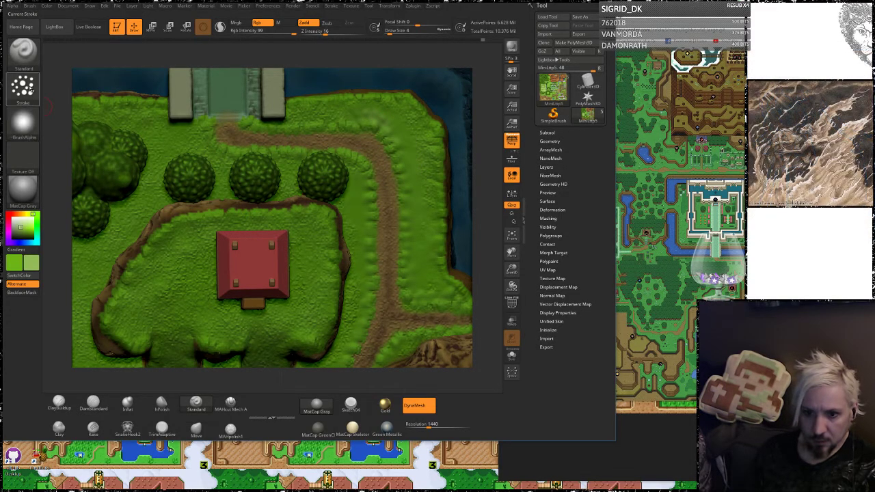
{"action": "left_click", "coordinate": [22, 88]}
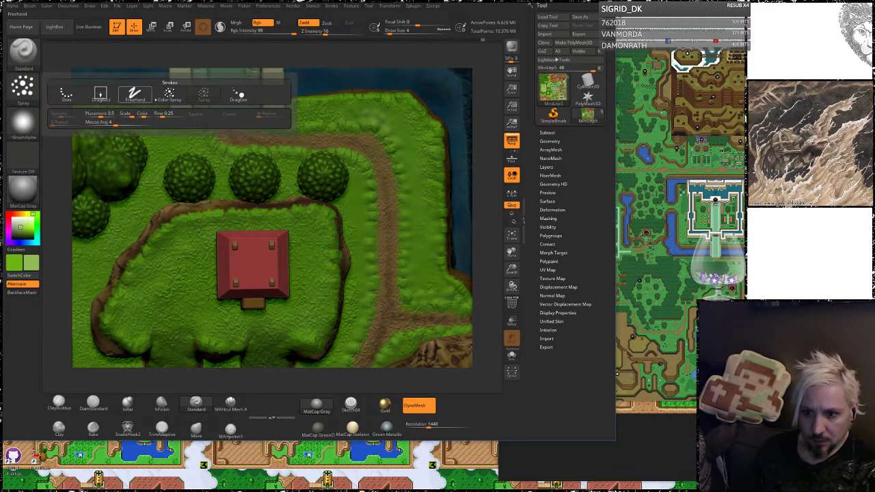
{"action": "left_click", "coordinate": [21, 122]}
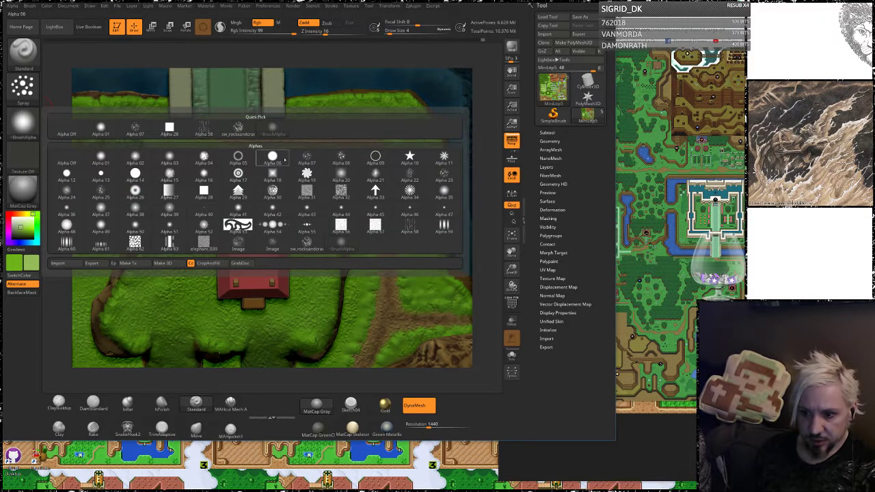
{"action": "left_click", "coordinate": [307, 157]}
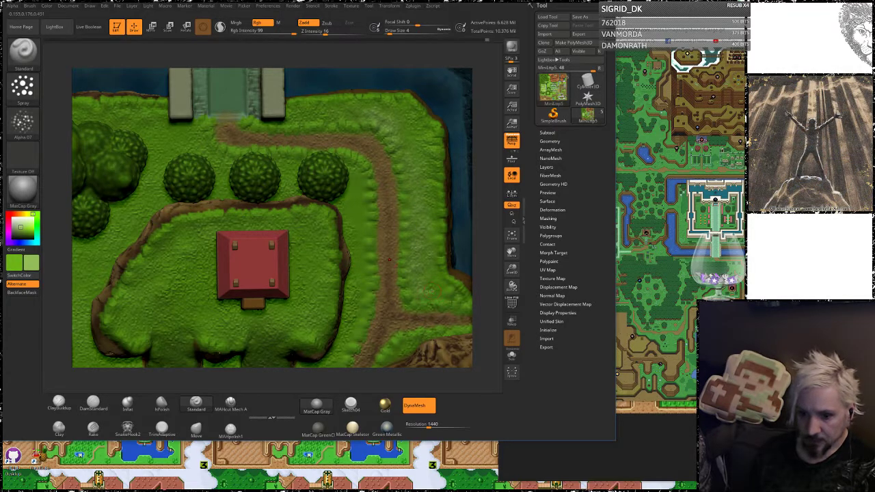
{"action": "left_click", "coordinate": [20, 276]}
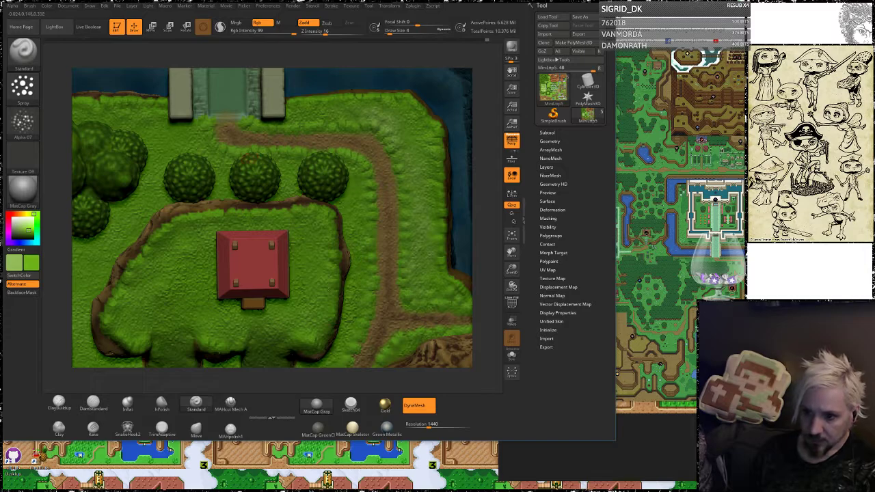
Smooth the grass edges along the winding path southwest of the red-roofed house and spray green texture over them
{"action": "left_click_drag", "start_coordinate": [484, 189], "coordinate": [502, 31], "text": "alt"}
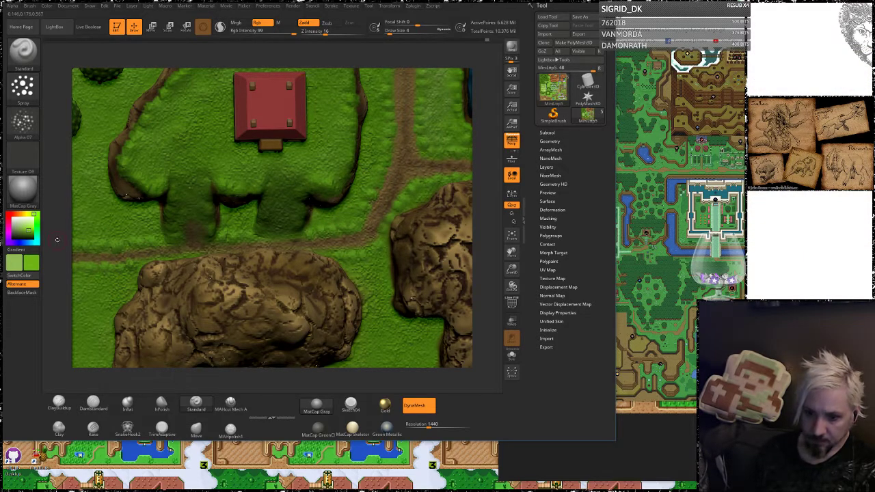
{"action": "left_click_drag", "start_coordinate": [57, 239], "coordinate": [313, 174], "text": "alt"}
{"action": "key", "text": "shift"}
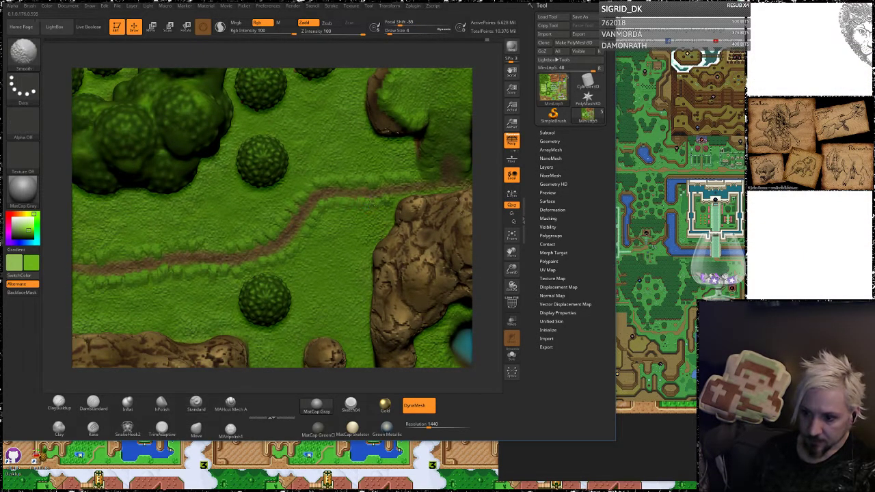
{"action": "mouse_move", "coordinate": [297, 249]}
{"action": "left_mouse_down", "text": "shift"}
{"action": "mouse_move", "coordinate": [231, 276]}
{"action": "mouse_move", "coordinate": [206, 274]}
{"action": "left_mouse_up", "text": "shift"}
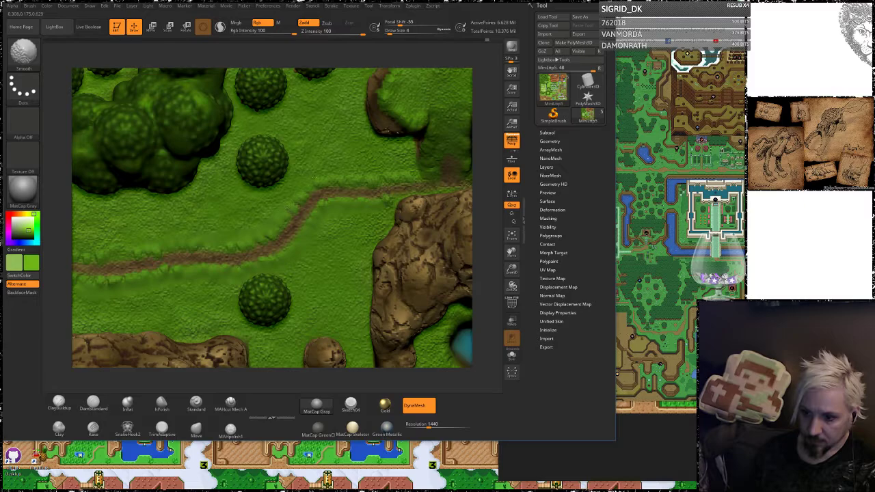
{"action": "key", "text": "shift"}
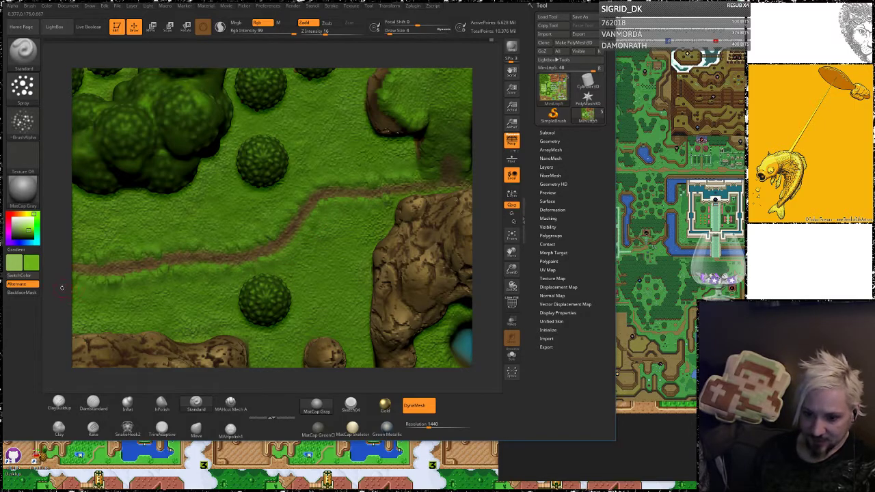
Smooth and respray the grass along both sides of the path between the forest and the rocky ridge
{"action": "left_click_drag", "start_coordinate": [61, 288], "coordinate": [316, 236], "text": "alt"}
{"action": "key", "text": "shift"}
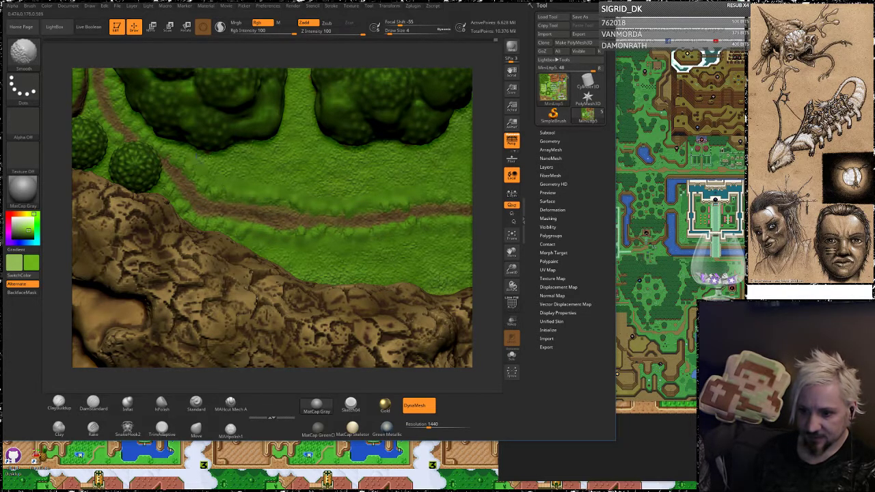
{"action": "key", "text": "shift"}
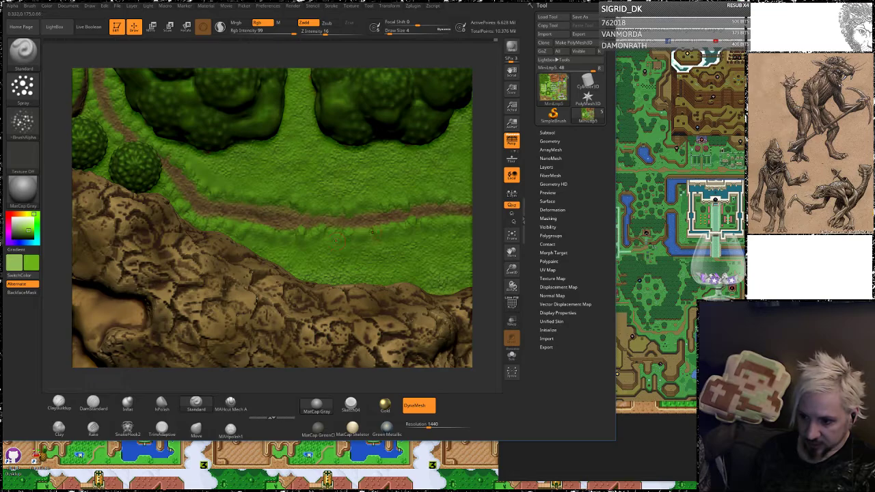
Examine the grass and paths from the forest trail north to the village of blue-roofed houses
{"action": "right_click_drag", "start_coordinate": [226, 185], "coordinate": [350, 263], "text": "alt"}
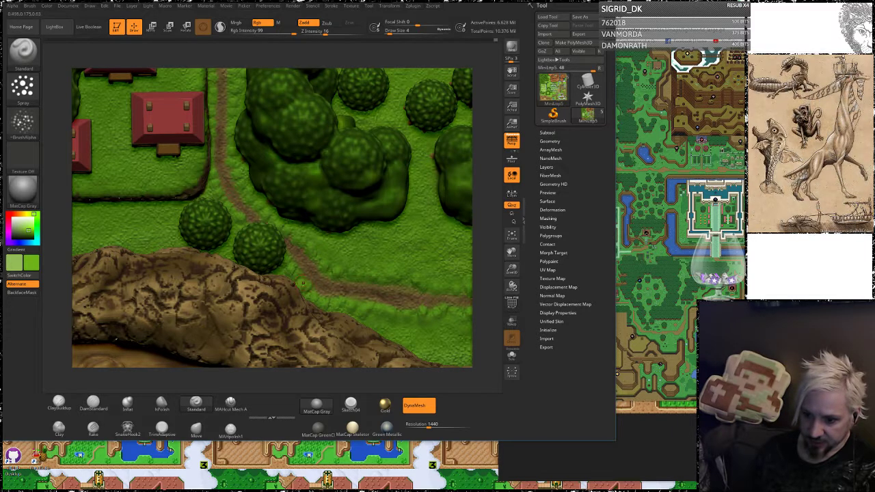
{"action": "right_click_drag", "start_coordinate": [233, 130], "coordinate": [234, 217], "text": "alt"}
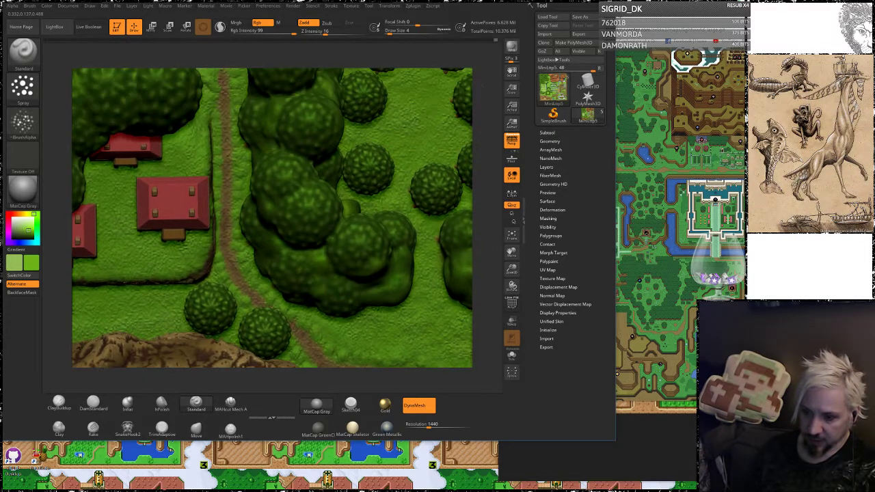
{"action": "right_click_drag", "start_coordinate": [213, 104], "coordinate": [249, 219], "text": "alt"}
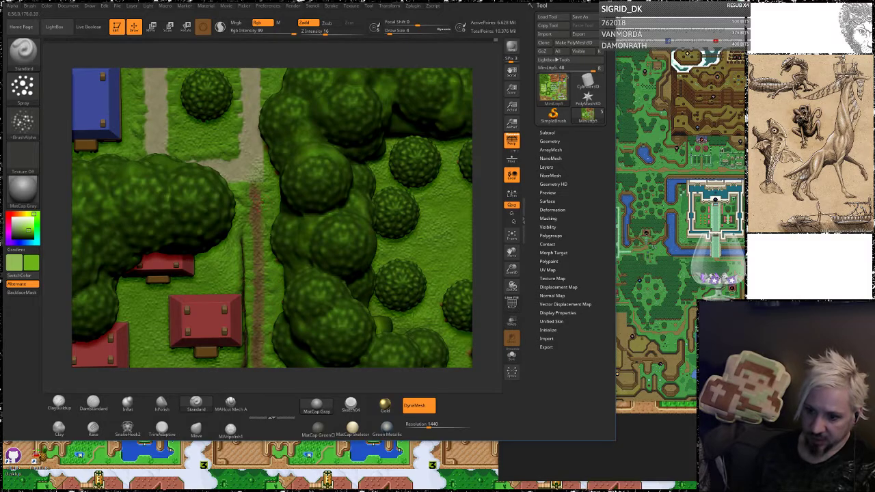
{"action": "left_click_drag", "start_coordinate": [282, 64], "coordinate": [281, 200], "text": "alt"}
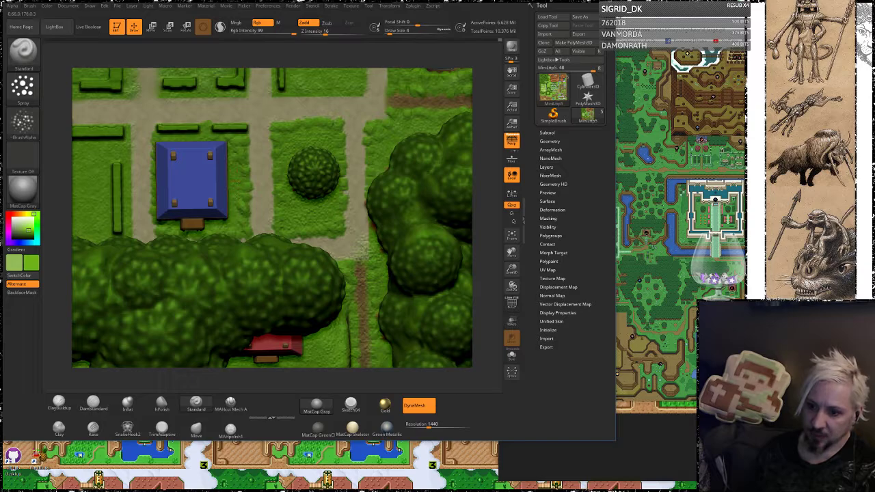
{"action": "key", "text": "shift"}
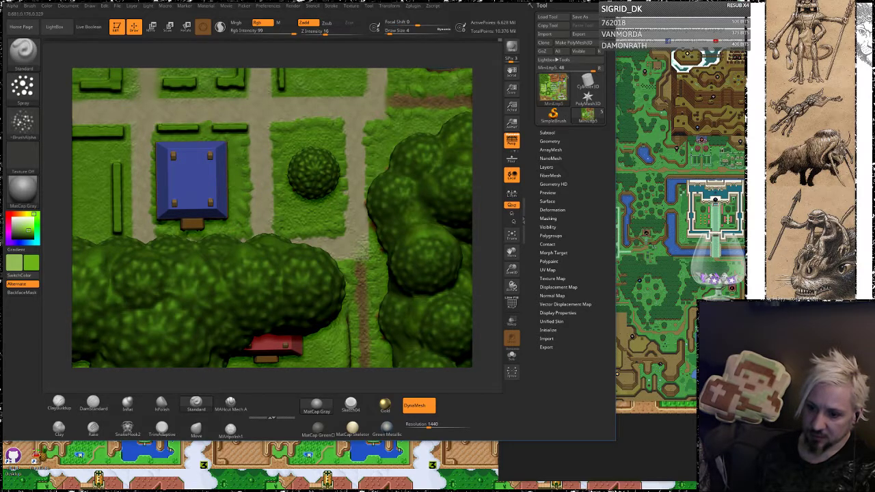
{"action": "key", "text": "shift"}
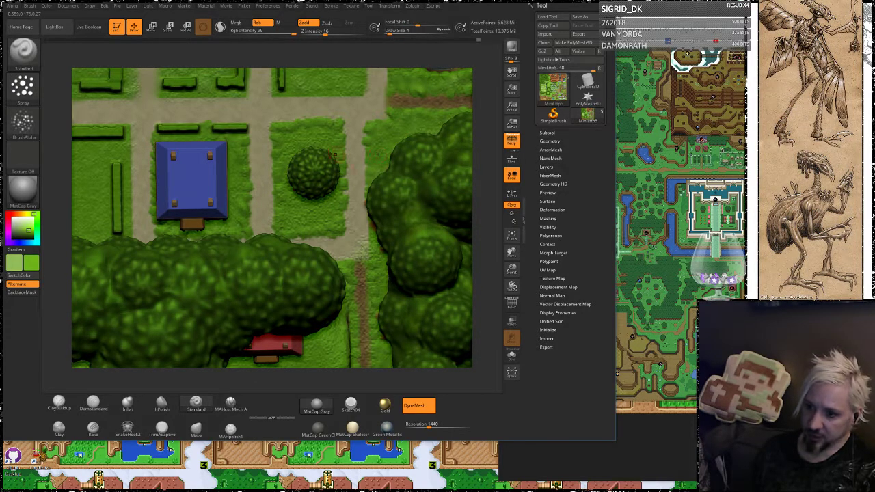
{"action": "left_click_drag", "start_coordinate": [58, 152], "coordinate": [244, 173], "text": "alt"}
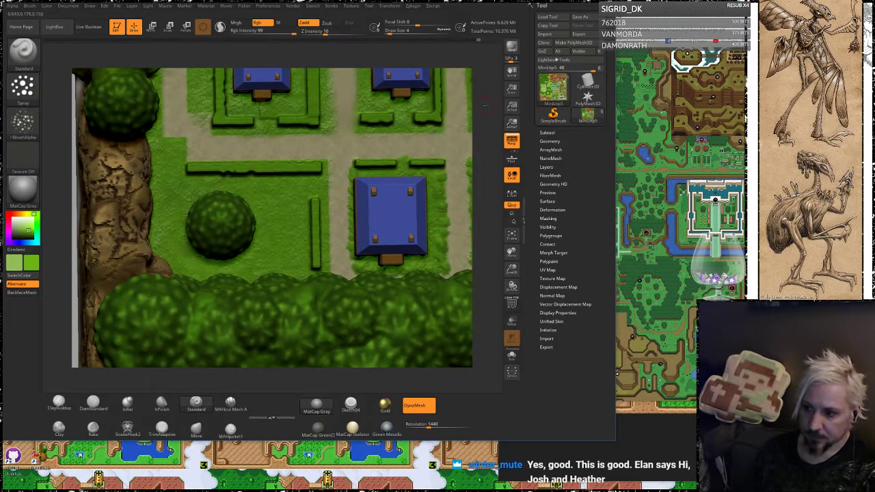
{"action": "mouse_move", "coordinate": [484, 105]}
{"action": "left_mouse_down", "text": "alt"}
{"action": "mouse_move", "coordinate": [337, 137]}
{"action": "mouse_move", "coordinate": [373, 151]}
{"action": "left_mouse_up", "text": "alt"}
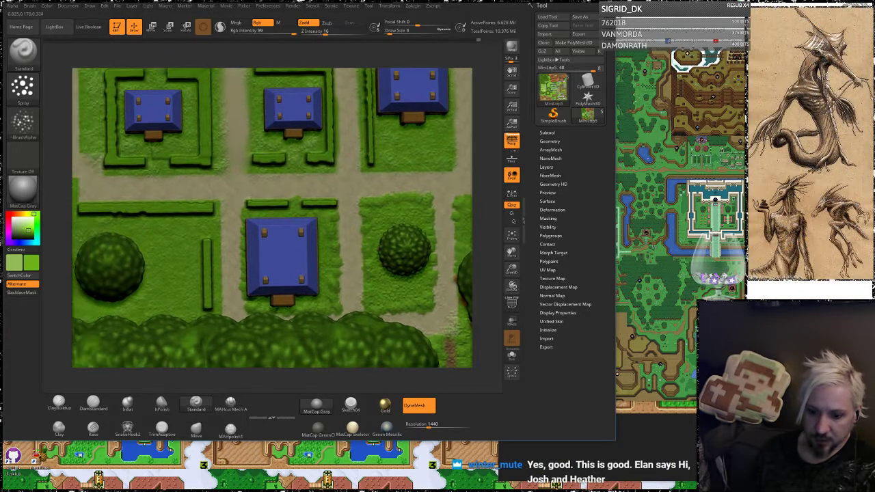
Switch to the ClayBuildup brush with the Dots stroke and build ragged grass edges around the westernmost hedged blue-roofed house's lawn
{"action": "left_click", "coordinate": [61, 407]}
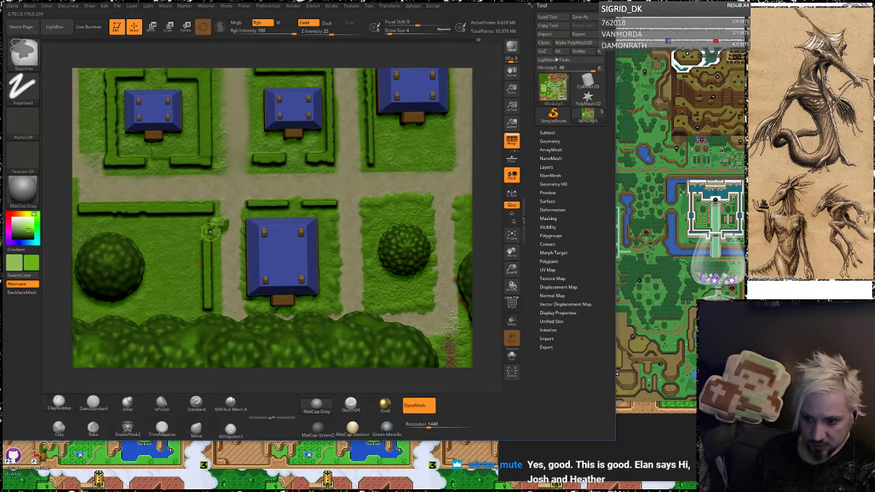
{"action": "left_click", "coordinate": [28, 90]}
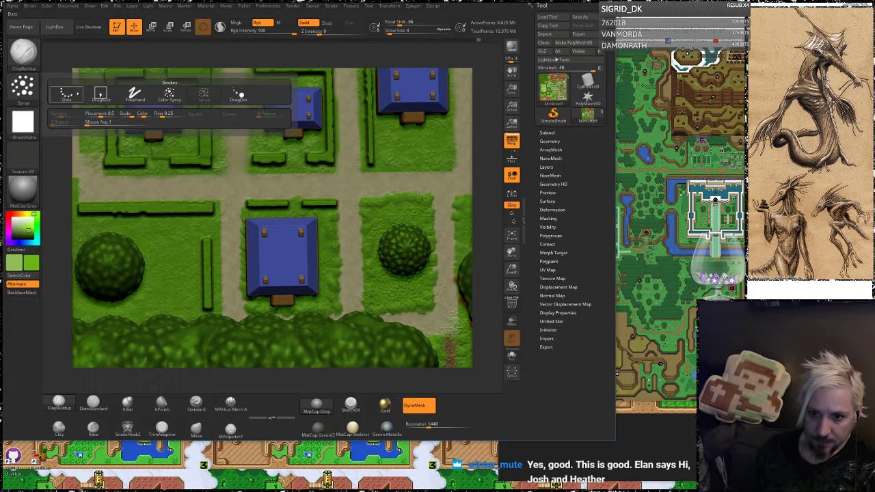
{"action": "left_click", "coordinate": [65, 94]}
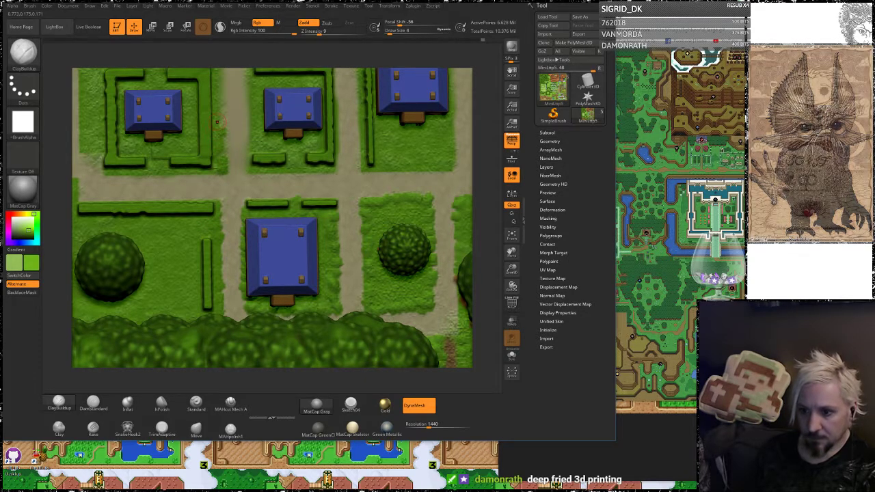
{"action": "right_click_drag", "start_coordinate": [238, 89], "coordinate": [229, 157], "text": "alt"}
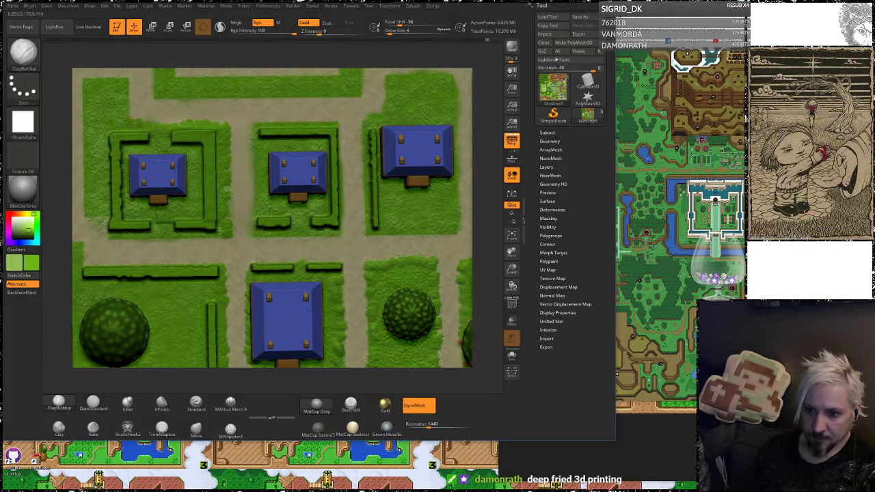
{"action": "right_click_drag", "start_coordinate": [124, 93], "coordinate": [188, 111], "text": "alt"}
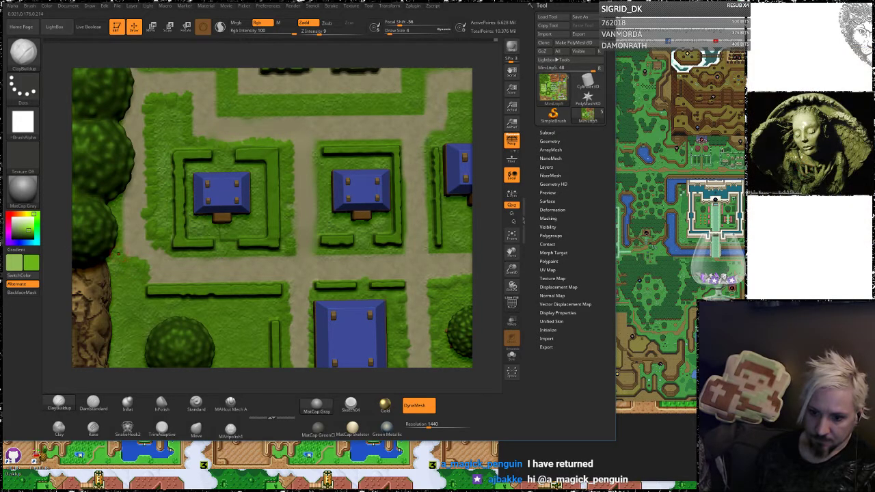
Build tufted grass edges along the village's western path, beside the tree line and below the small western red-roofed house
{"action": "left_click_drag", "start_coordinate": [56, 159], "coordinate": [126, 246]}
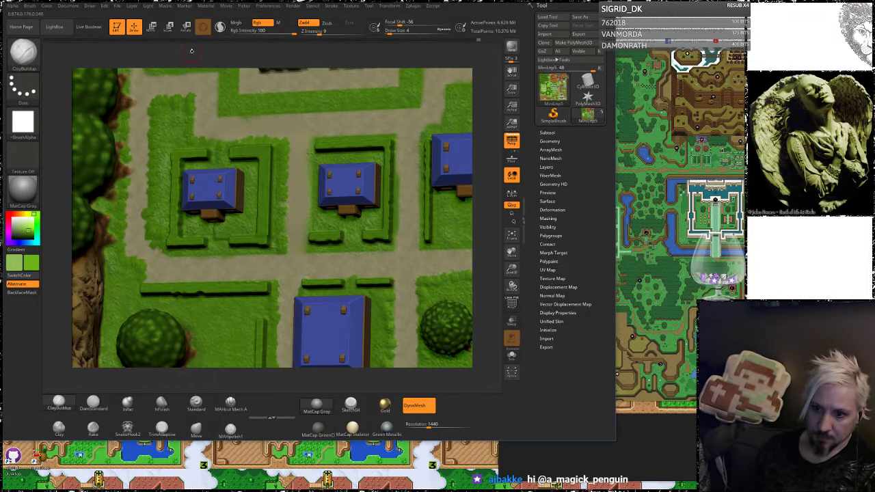
{"action": "right_click_drag", "start_coordinate": [127, 131], "coordinate": [135, 220], "text": "alt"}
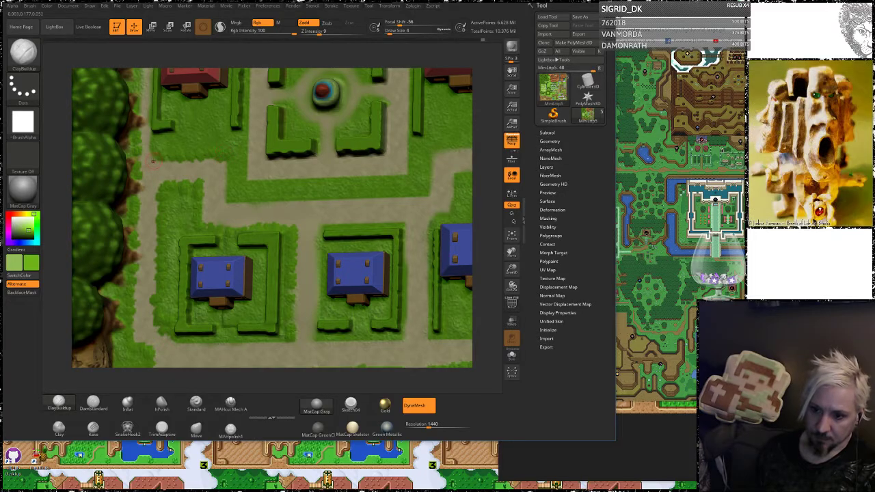
{"action": "left_click_drag", "start_coordinate": [201, 53], "coordinate": [249, 117]}
{"action": "left_click_drag", "start_coordinate": [254, 60], "coordinate": [200, 204]}
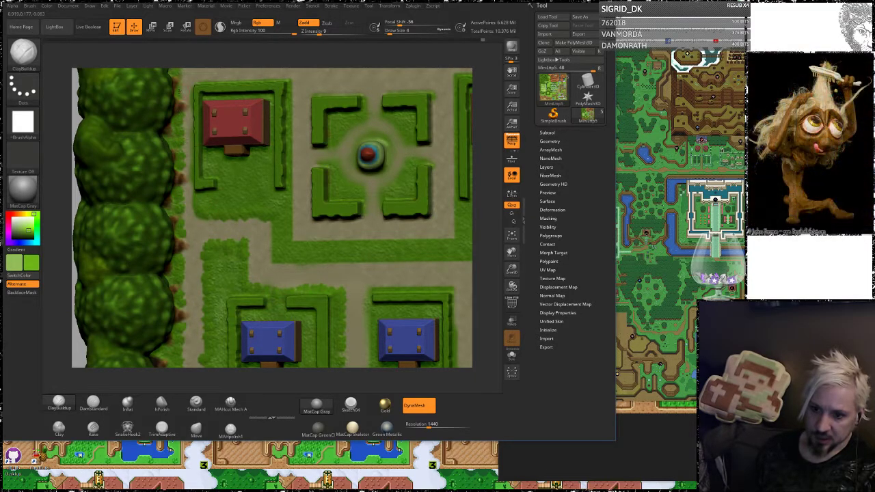
{"action": "left_click_drag", "start_coordinate": [205, 48], "coordinate": [183, 140]}
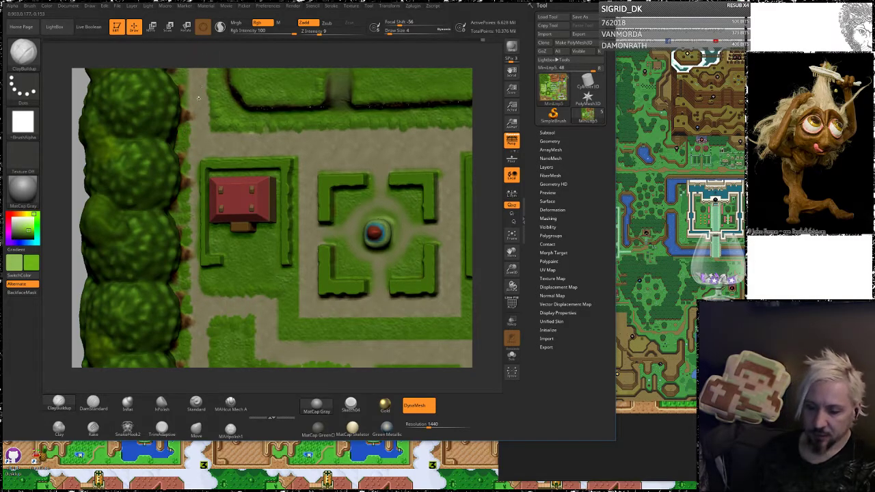
Build ragged grass tufts around the western and southern edges of the long red-roofed house's raised lawn
{"action": "left_click_drag", "start_coordinate": [207, 52], "coordinate": [176, 150]}
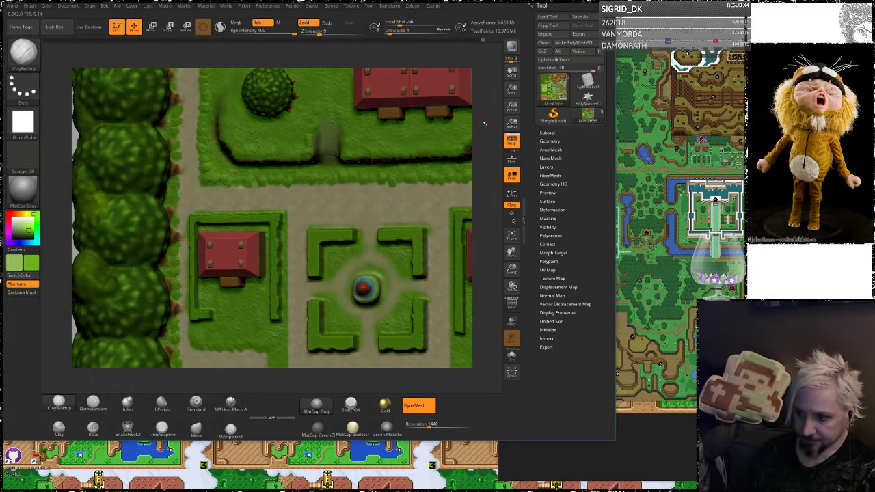
{"action": "left_click_drag", "start_coordinate": [203, 52], "coordinate": [214, 152], "text": "alt"}
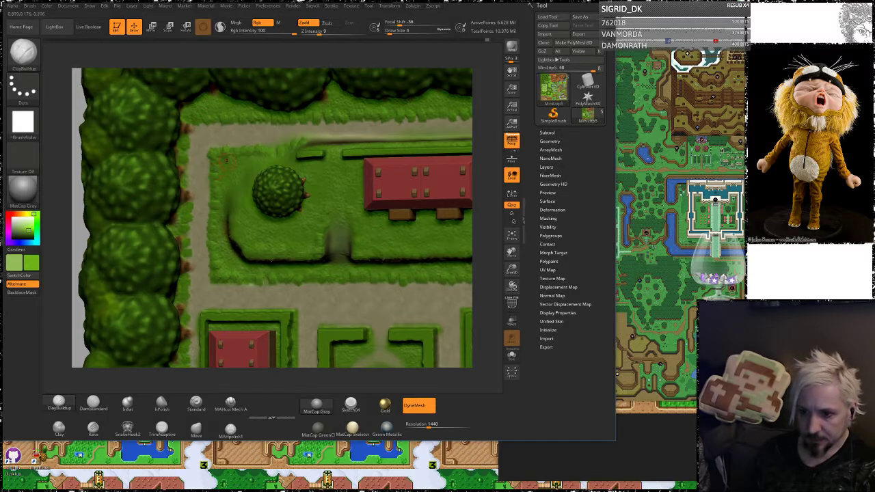
{"action": "left_click_drag", "start_coordinate": [490, 131], "coordinate": [492, 107]}
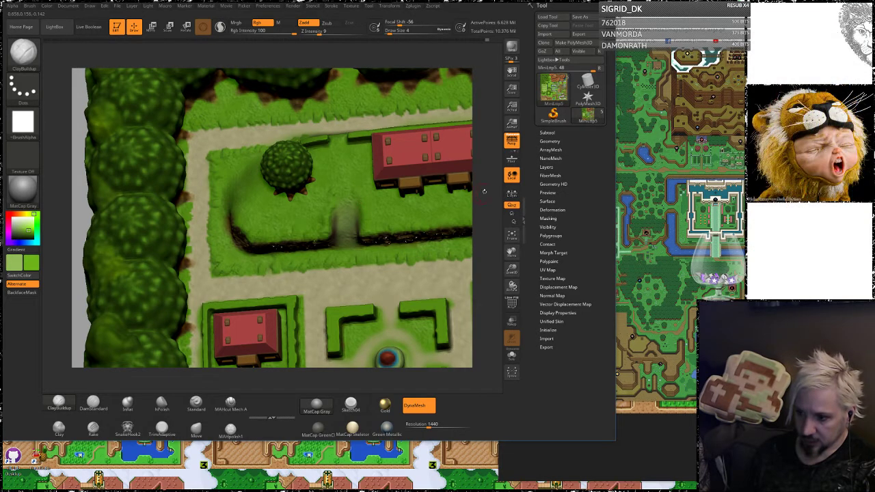
Add tufted grass edges inside the hedged fountain garden and along the east side of the small red-roofed house's lawn
{"action": "left_click_drag", "start_coordinate": [484, 190], "coordinate": [484, 114], "text": "alt"}
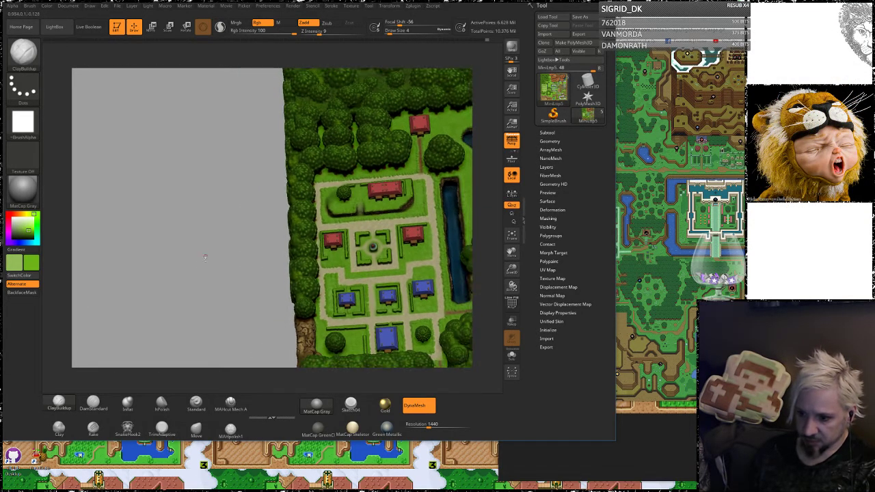
{"action": "left_click_drag", "start_coordinate": [204, 254], "coordinate": [231, 319], "text": "alt"}
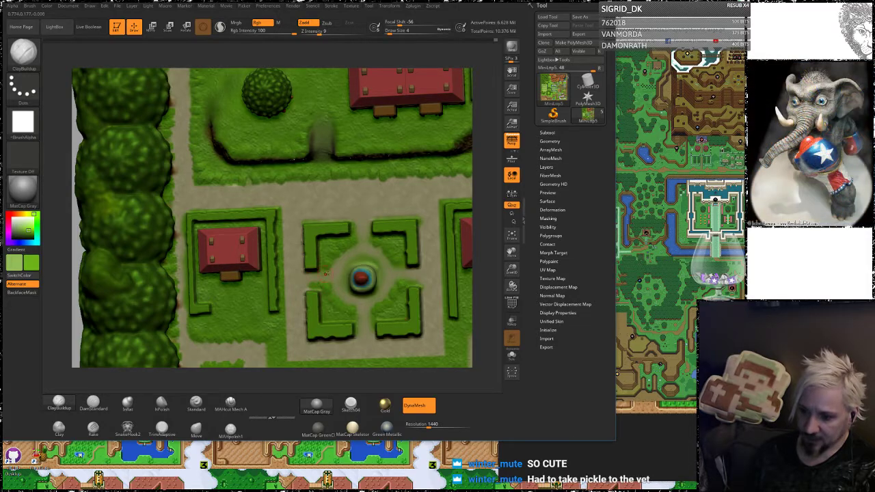
{"action": "left_click_drag", "start_coordinate": [484, 194], "coordinate": [486, 239], "text": "alt"}
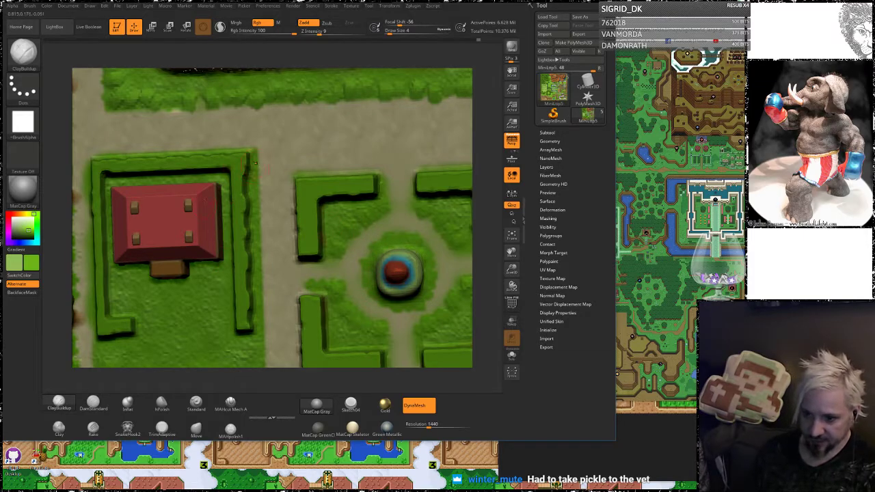
{"action": "mouse_move", "coordinate": [256, 175]}
{"action": "left_mouse_down"}
{"action": "mouse_move", "coordinate": [266, 302]}
{"action": "mouse_move", "coordinate": [255, 333]}
{"action": "left_mouse_up"}
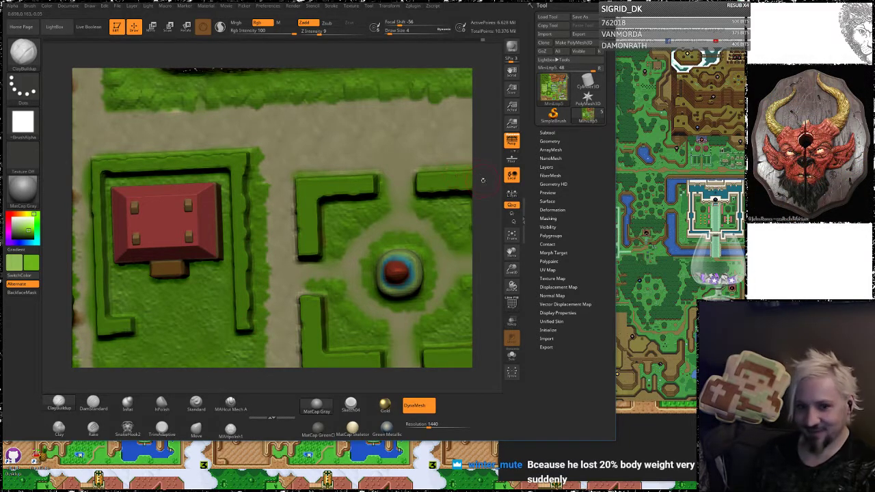
{"action": "left_click_drag", "start_coordinate": [482, 180], "coordinate": [469, 114], "text": "alt"}
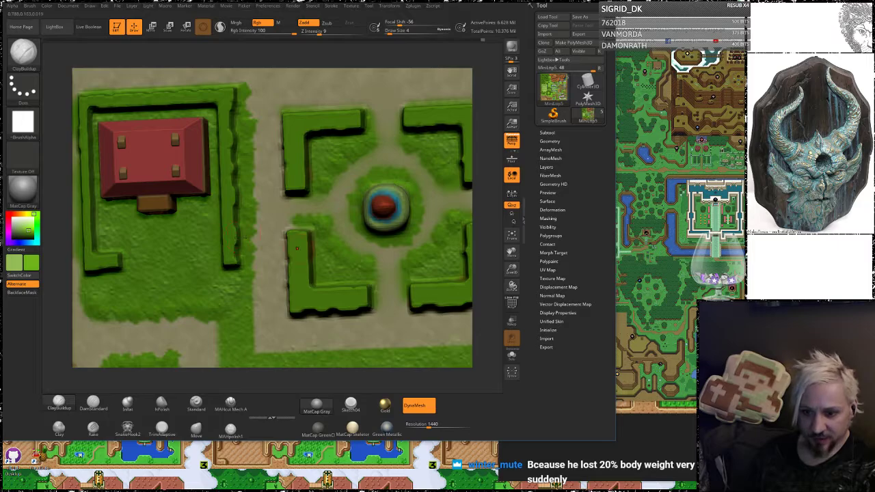
Build ragged tufts along both edges of the grass strip south of the fountain garden, out to its eastern end
{"action": "left_click_drag", "start_coordinate": [245, 281], "coordinate": [247, 349]}
{"action": "right_click_drag", "start_coordinate": [245, 347], "coordinate": [221, 199], "text": "alt"}
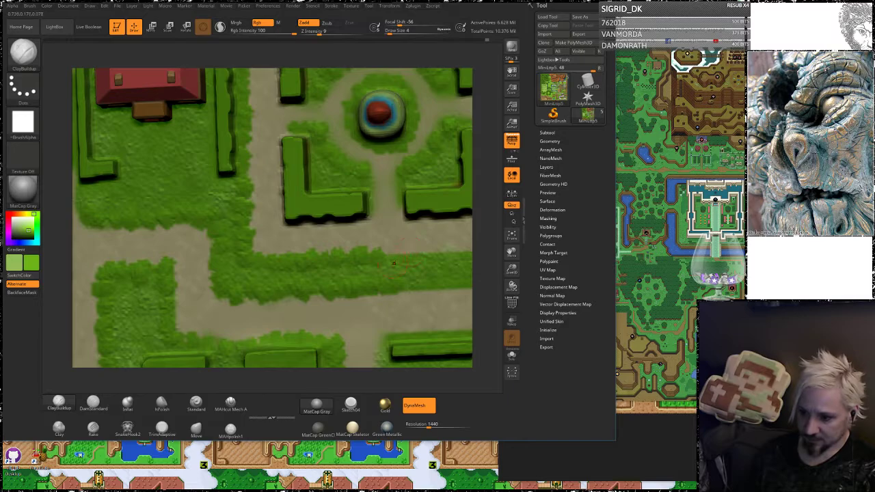
{"action": "left_click_drag", "start_coordinate": [488, 251], "coordinate": [389, 228], "text": "alt"}
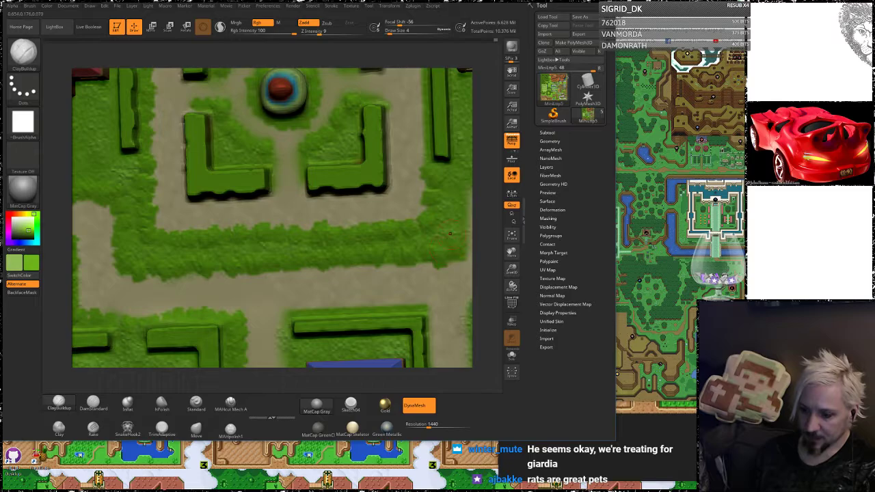
{"action": "left_click_drag", "start_coordinate": [480, 208], "coordinate": [372, 223], "text": "alt"}
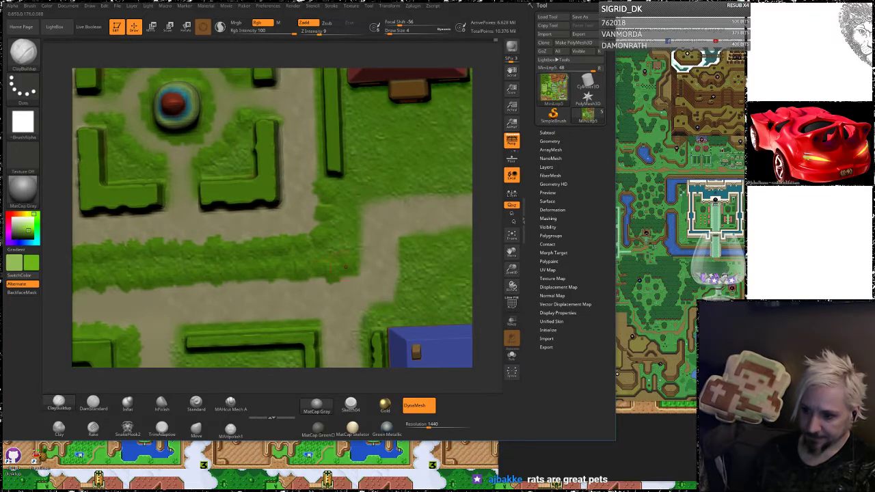
Build tufted grass edges on both sides of the path bend between the eastern red-roofed and blue-roofed houses
{"action": "mouse_move", "coordinate": [347, 268]}
{"action": "left_mouse_down"}
{"action": "mouse_move", "coordinate": [375, 199]}
{"action": "mouse_move", "coordinate": [400, 200]}
{"action": "left_mouse_up"}
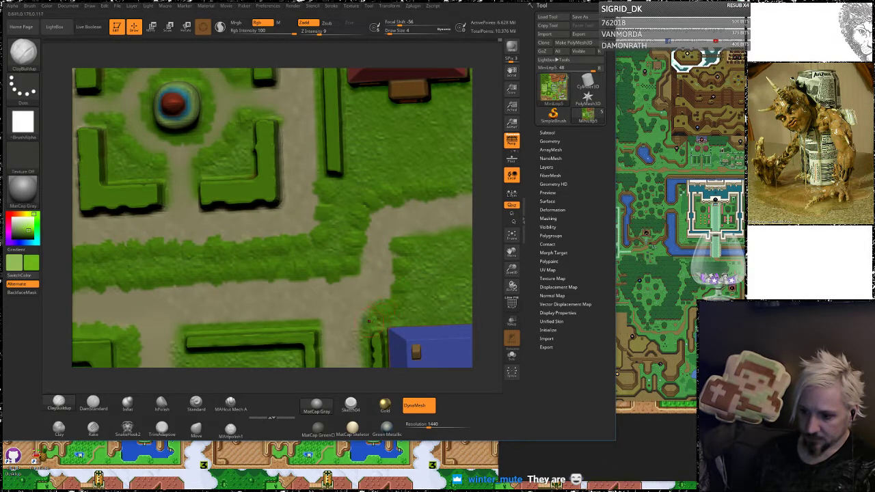
{"action": "right_click_drag", "start_coordinate": [454, 219], "coordinate": [377, 238], "text": "alt"}
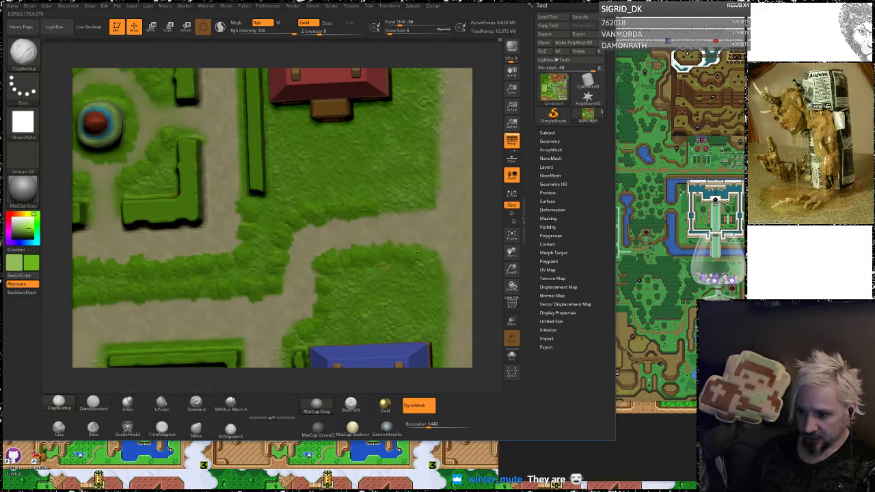
{"action": "right_click_drag", "start_coordinate": [483, 244], "coordinate": [370, 189], "text": "alt"}
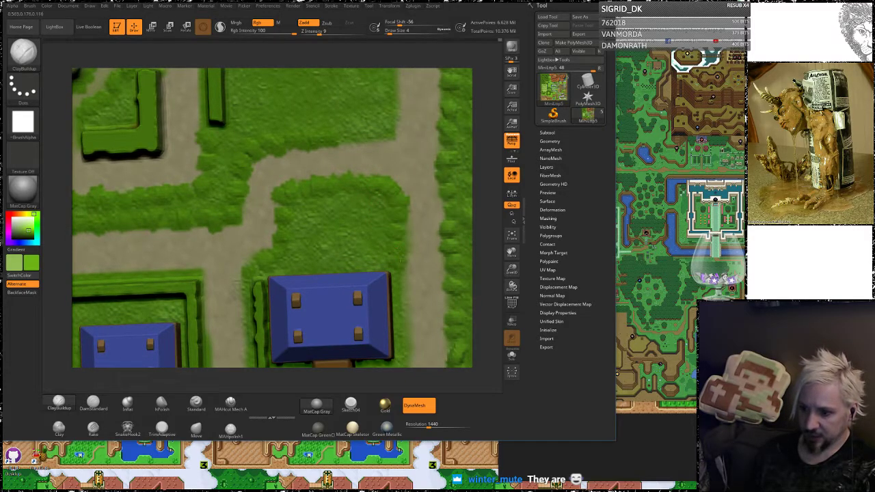
Build ragged grass tufts along the east, south and west edges of the eastern blue-roofed house's lawn
{"action": "right_click_drag", "start_coordinate": [478, 222], "coordinate": [338, 240], "text": "alt"}
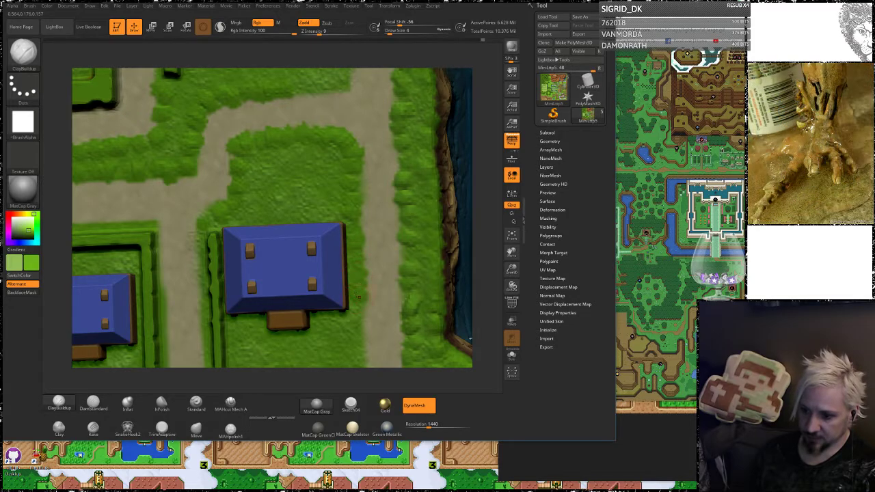
{"action": "right_click_drag", "start_coordinate": [363, 309], "coordinate": [322, 239], "text": "alt"}
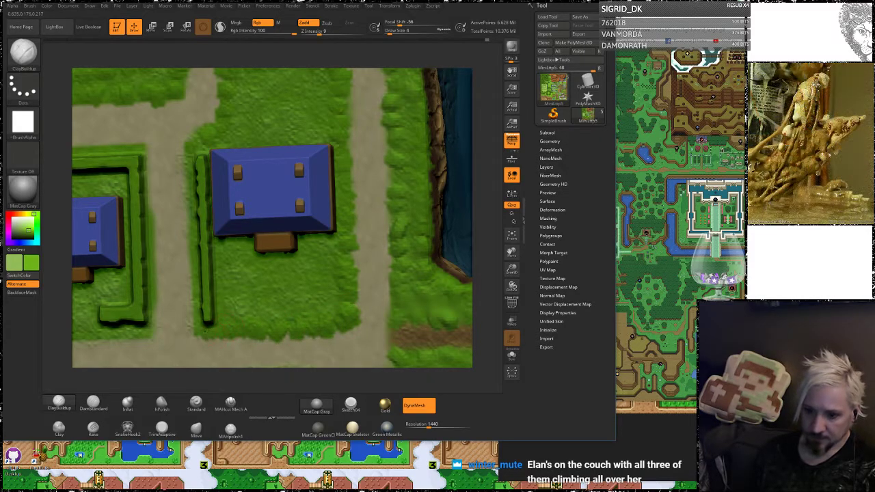
{"action": "left_click_drag", "start_coordinate": [54, 259], "coordinate": [172, 217], "text": "alt"}
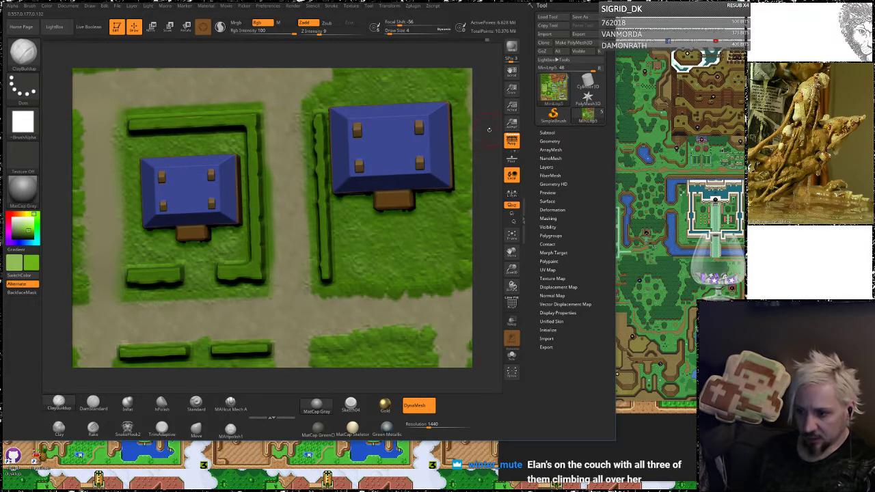
{"action": "left_click_drag", "start_coordinate": [489, 129], "coordinate": [519, 124]}
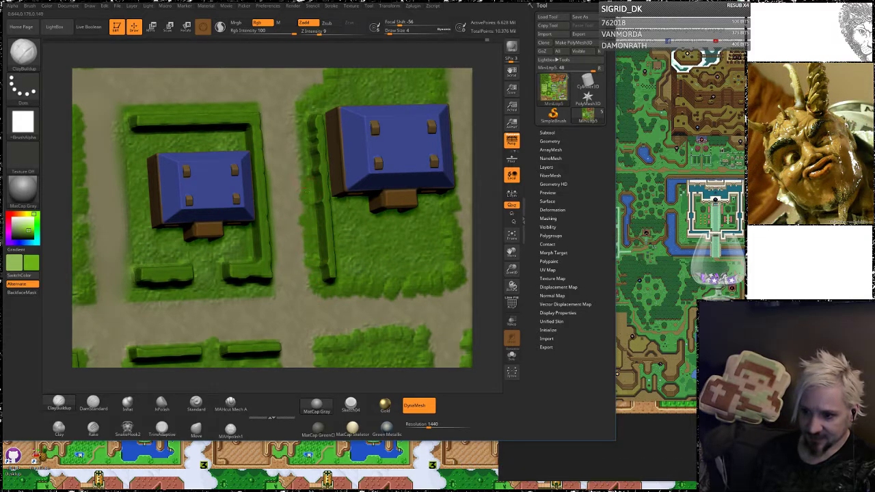
Build ragged grass tufts on both sides of the path between the middle and eastern blue-roofed houses' lawns
{"action": "left_click_drag", "start_coordinate": [297, 176], "coordinate": [295, 113]}
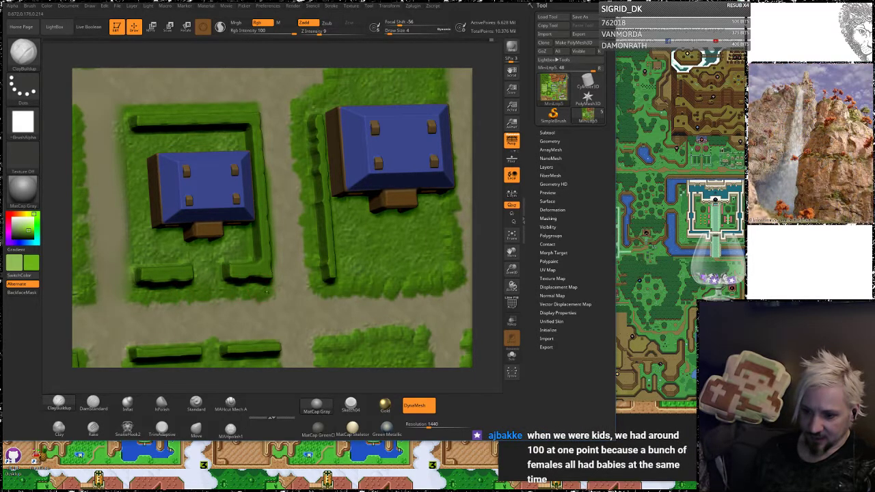
{"action": "left_click_drag", "start_coordinate": [485, 161], "coordinate": [432, 163]}
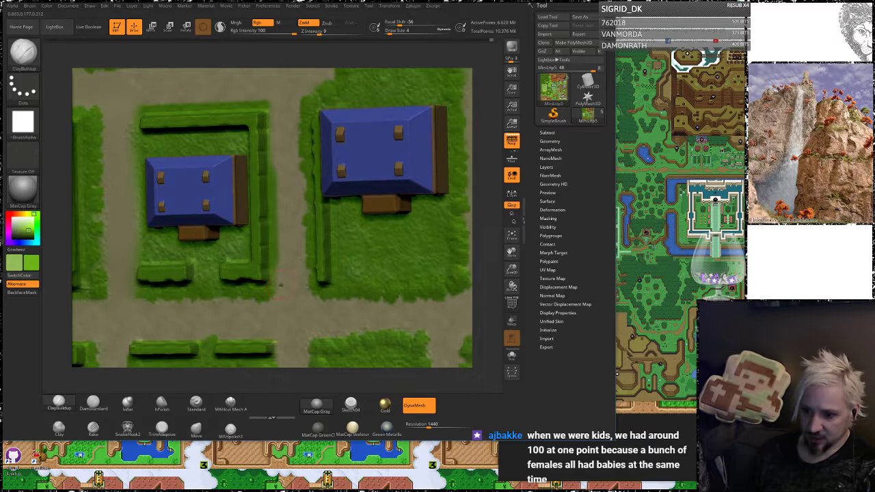
{"action": "left_click_drag", "start_coordinate": [279, 280], "coordinate": [277, 245]}
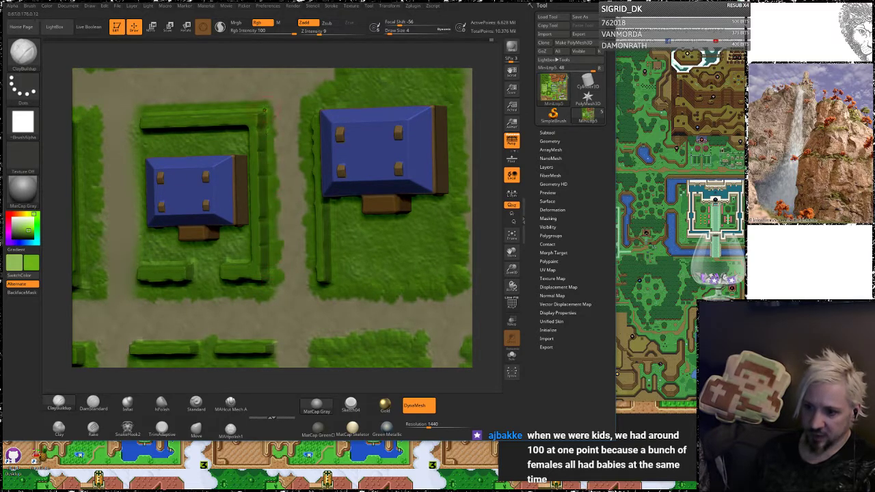
Add tufted grass along the north and west edges of the middle blue-roofed house's lawn, outside its hedge
{"action": "left_click_drag", "start_coordinate": [247, 61], "coordinate": [288, 119]}
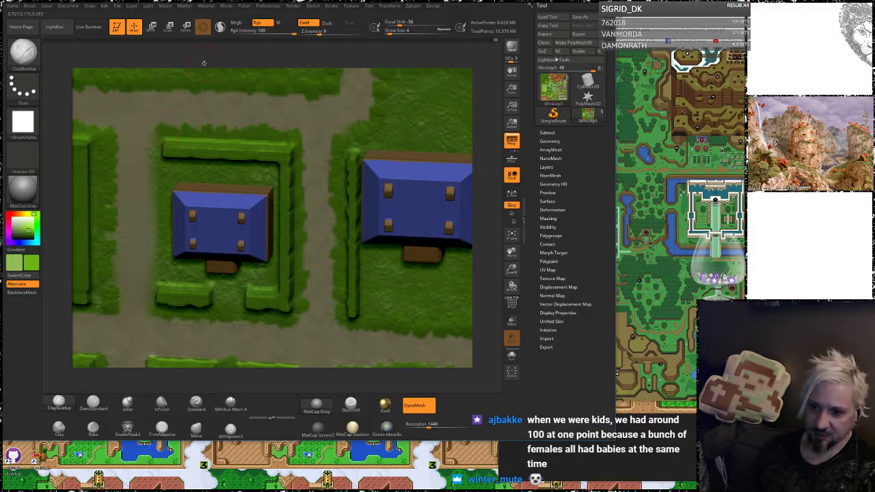
{"action": "left_click_drag", "start_coordinate": [215, 54], "coordinate": [240, 55]}
{"action": "left_click_drag", "start_coordinate": [151, 158], "coordinate": [148, 169]}
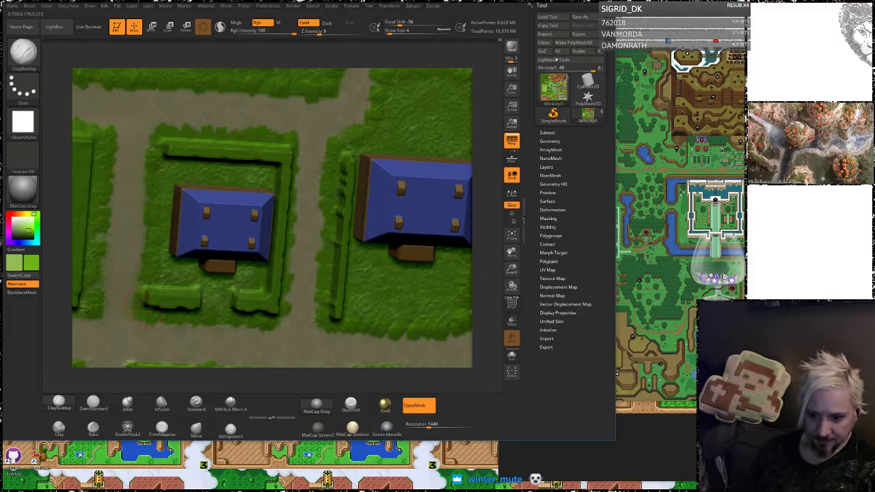
{"action": "left_click_drag", "start_coordinate": [53, 241], "coordinate": [138, 170], "text": "alt"}
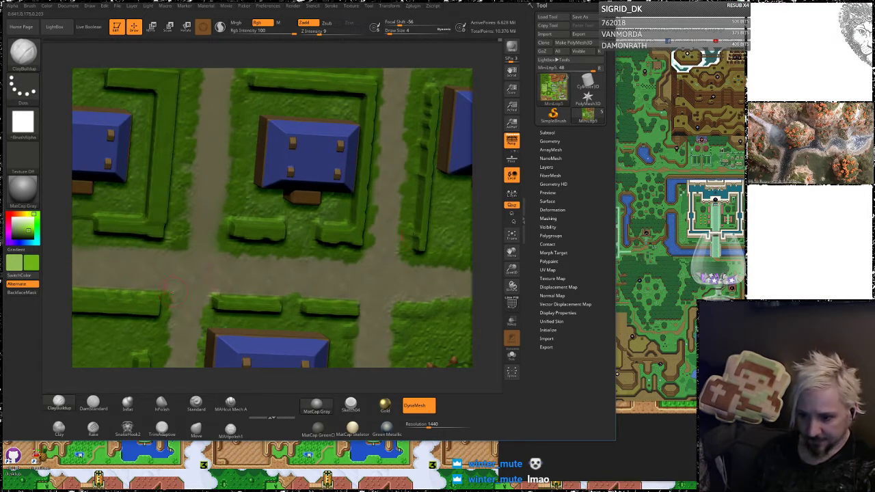
Build ragged tufts along the north and west edges of the eastern red-roofed house's lawn, outside its hedge
{"action": "left_click_drag", "start_coordinate": [495, 189], "coordinate": [320, 105], "text": "alt"}
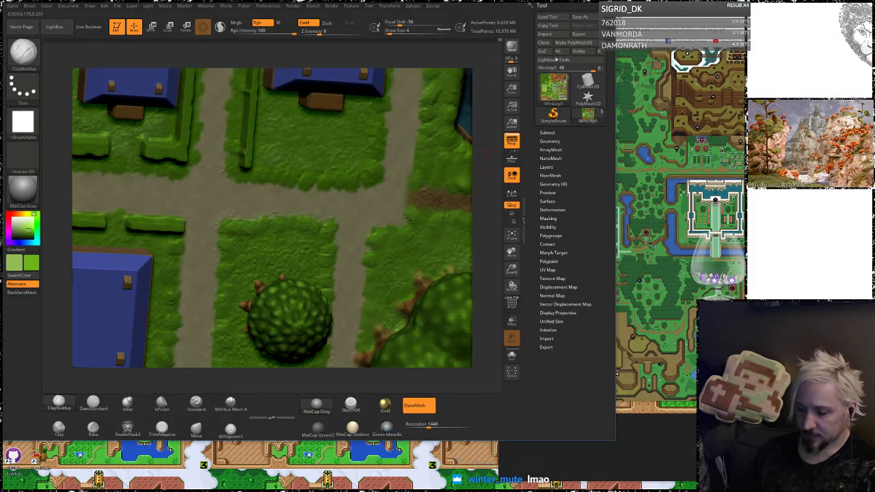
{"action": "left_click_drag", "start_coordinate": [478, 163], "coordinate": [257, 218], "text": "alt"}
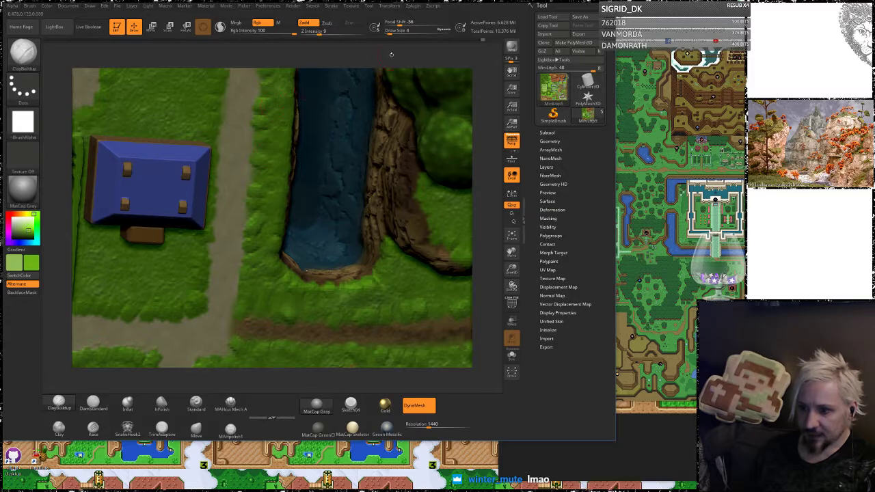
{"action": "left_click_drag", "start_coordinate": [404, 125], "coordinate": [472, 296], "text": "alt"}
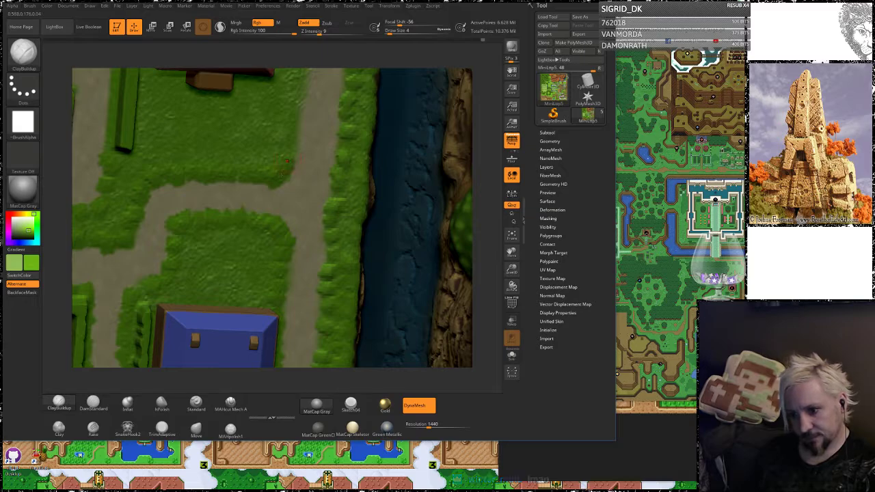
{"action": "left_click_drag", "start_coordinate": [478, 87], "coordinate": [409, 45], "text": "alt"}
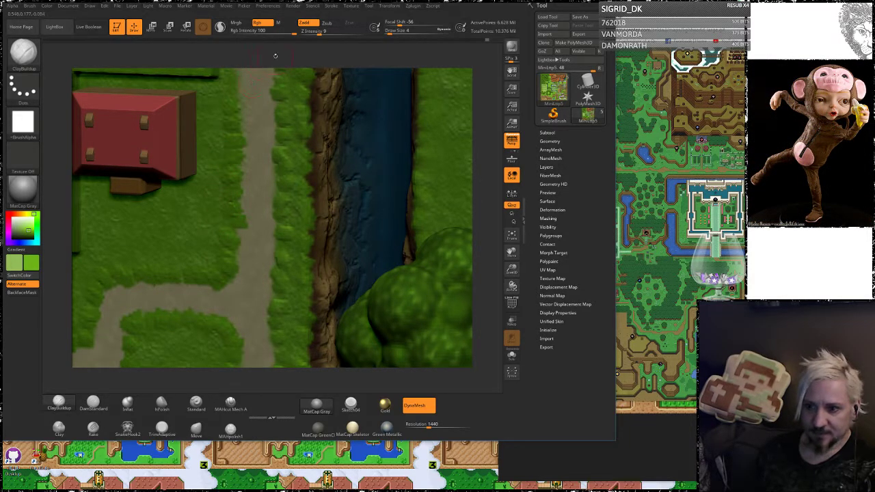
{"action": "left_click_drag", "start_coordinate": [275, 55], "coordinate": [242, 168]}
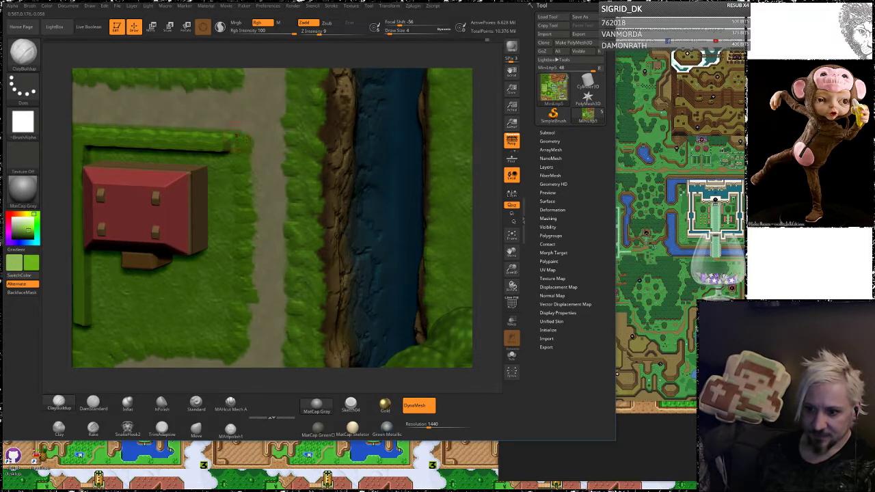
{"action": "left_click_drag", "start_coordinate": [312, 80], "coordinate": [411, 114], "text": "alt"}
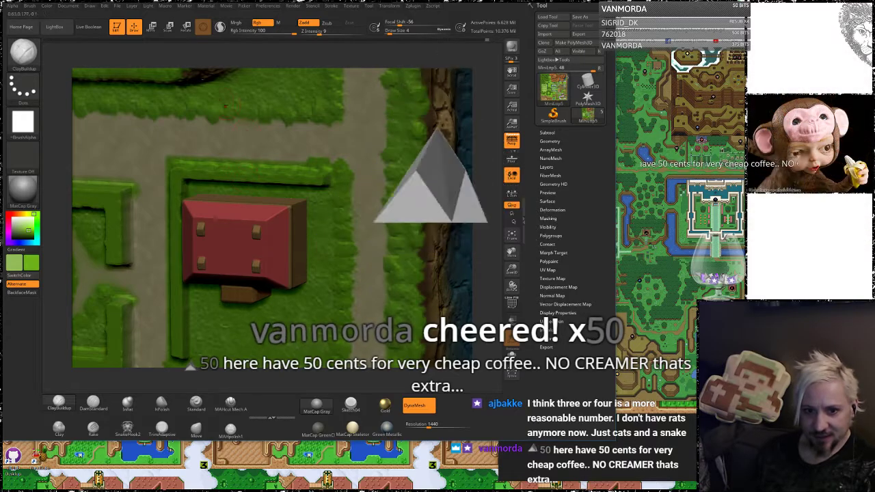
{"action": "left_click_drag", "start_coordinate": [265, 50], "coordinate": [279, 57]}
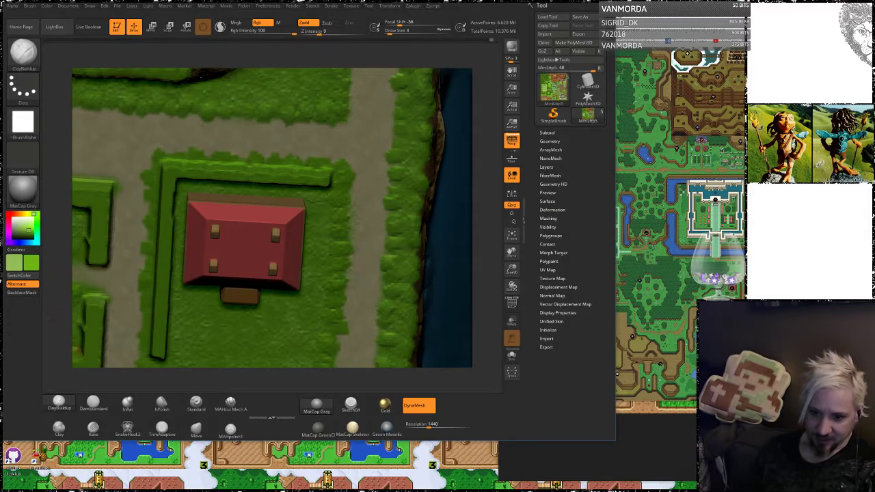
Examine the grass edges from the fountain garden to the river path, including a tilted overview of the whole village
{"action": "right_click_drag", "start_coordinate": [111, 318], "coordinate": [262, 214], "text": "alt"}
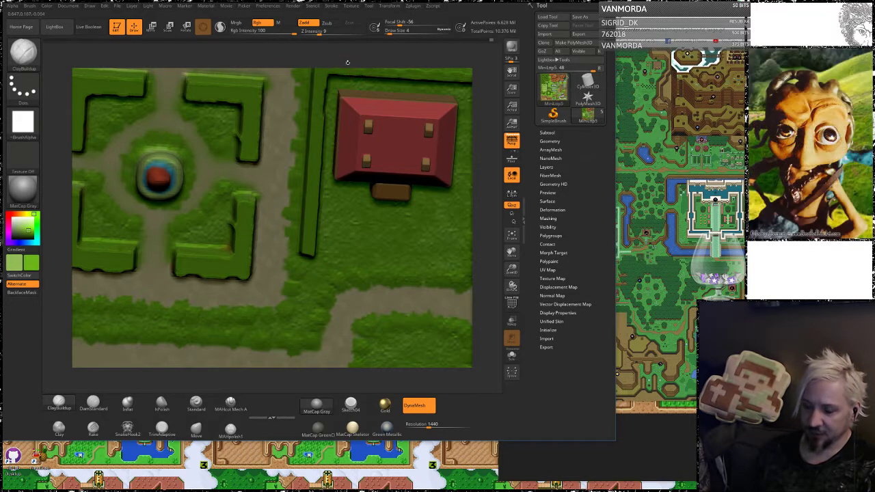
{"action": "right_click_drag", "start_coordinate": [348, 62], "coordinate": [294, 229], "text": "alt"}
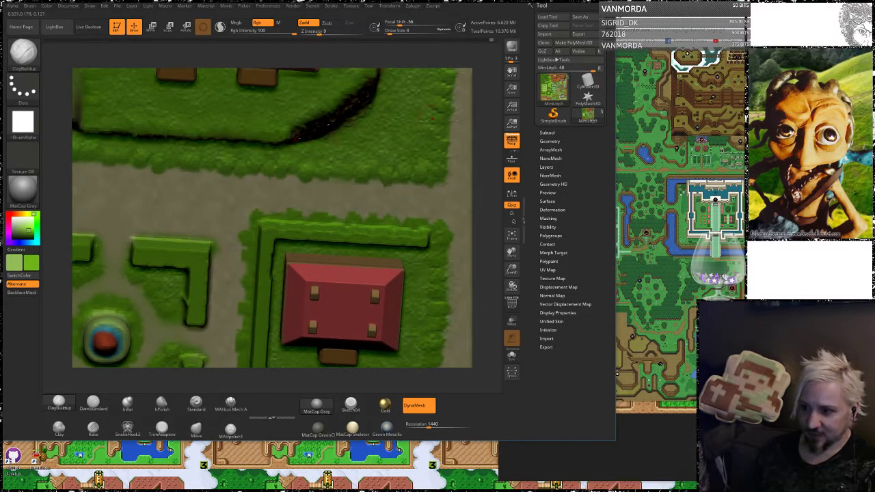
{"action": "right_click_drag", "start_coordinate": [486, 115], "coordinate": [350, 237], "text": "alt"}
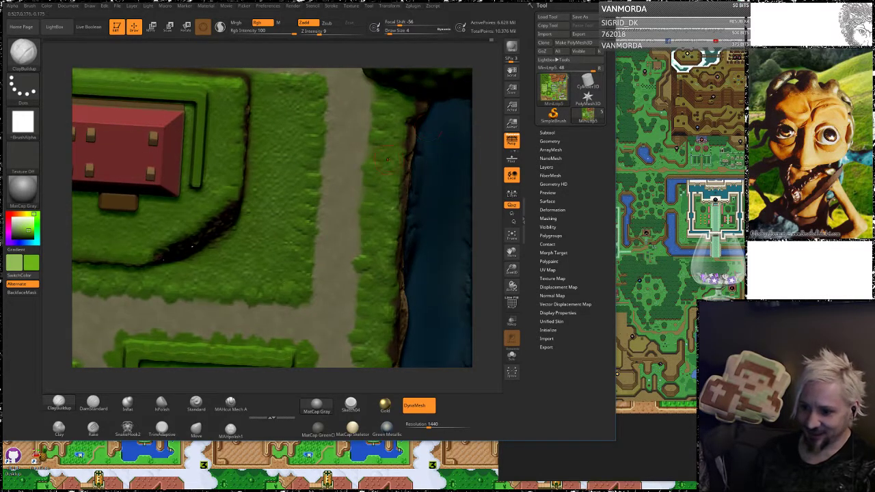
{"action": "right_click_drag", "start_coordinate": [483, 112], "coordinate": [417, 132]}
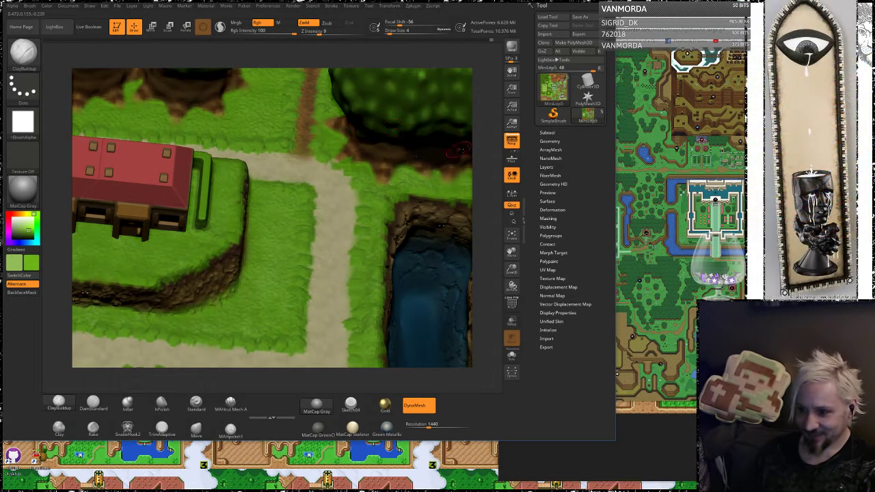
{"action": "right_click_drag", "start_coordinate": [467, 146], "coordinate": [484, 104], "text": "ctrl"}
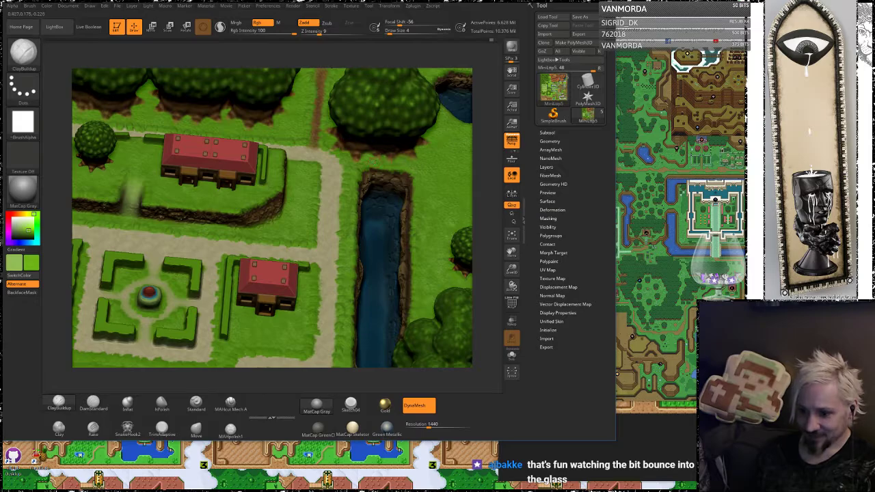
{"action": "right_click_drag", "start_coordinate": [484, 171], "coordinate": [491, 110], "text": "ctrl"}
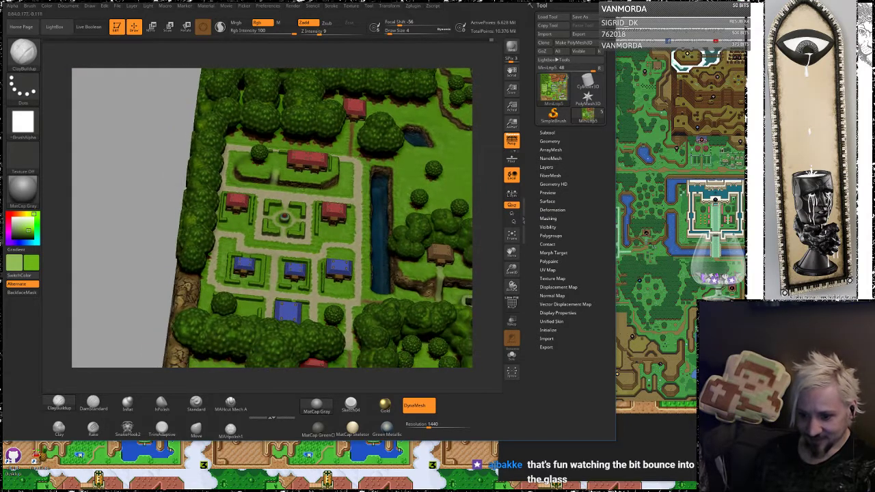
{"action": "mouse_move", "coordinate": [142, 203]}
{"action": "right_mouse_down"}
{"action": "mouse_move", "coordinate": [146, 141]}
{"action": "mouse_move", "coordinate": [140, 205]}
{"action": "right_mouse_up"}
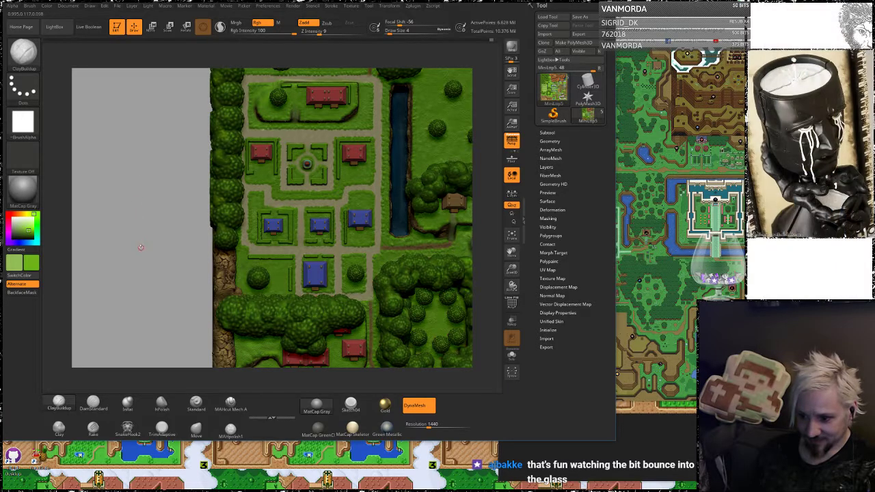
{"action": "right_click_drag", "start_coordinate": [142, 248], "coordinate": [115, 274]}
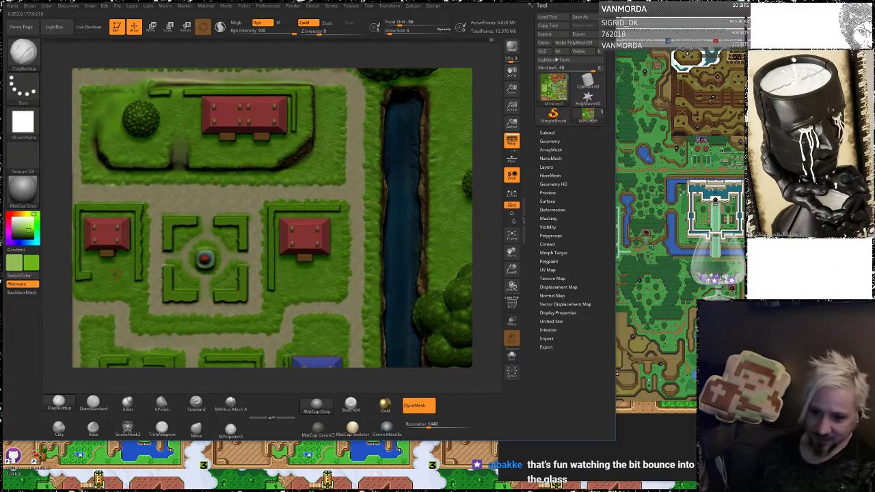
Inspect the lawn edges around the blue-roofed houses, the strip south of the fountain garden and the tree plot farther south
{"action": "right_click_drag", "start_coordinate": [59, 285], "coordinate": [183, 102], "text": "alt"}
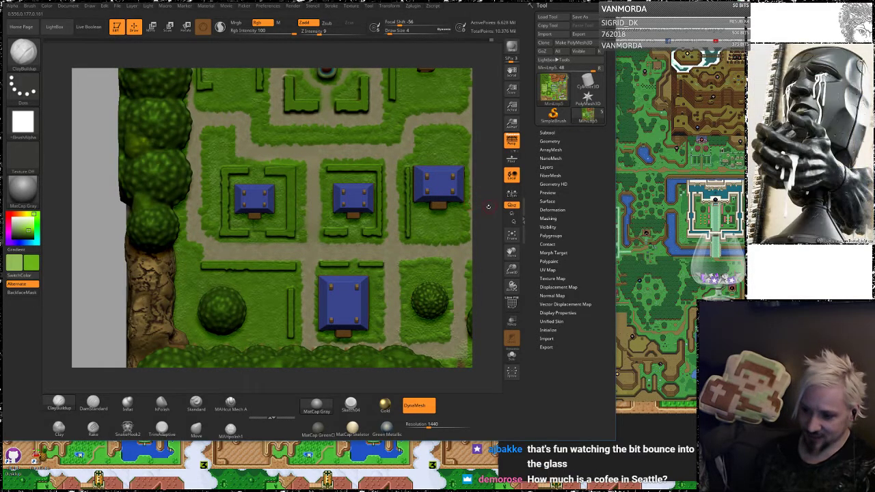
{"action": "right_click_drag", "start_coordinate": [147, 167], "coordinate": [142, 134], "text": "ctrl"}
{"action": "right_click_drag", "start_coordinate": [142, 134], "coordinate": [106, 188], "text": "alt"}
{"action": "right_click_drag", "start_coordinate": [106, 187], "coordinate": [67, 266], "text": "ctrl"}
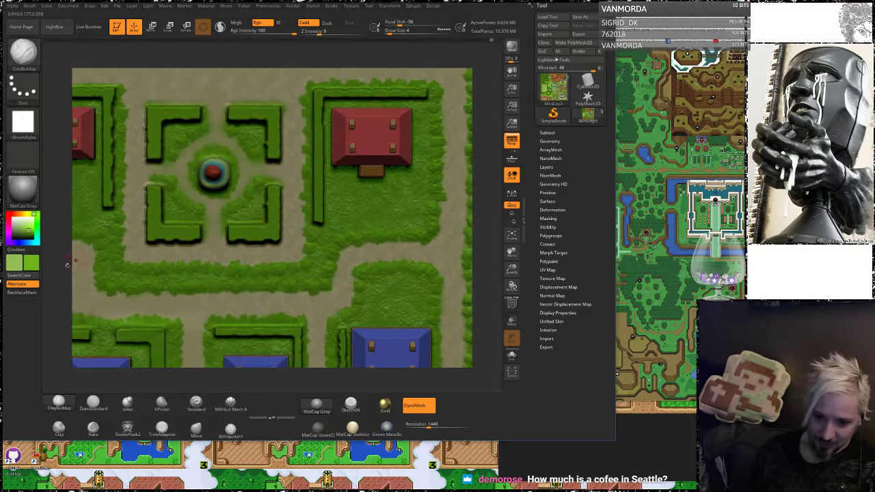
{"action": "left_click_drag", "start_coordinate": [59, 290], "coordinate": [246, 137], "text": "alt"}
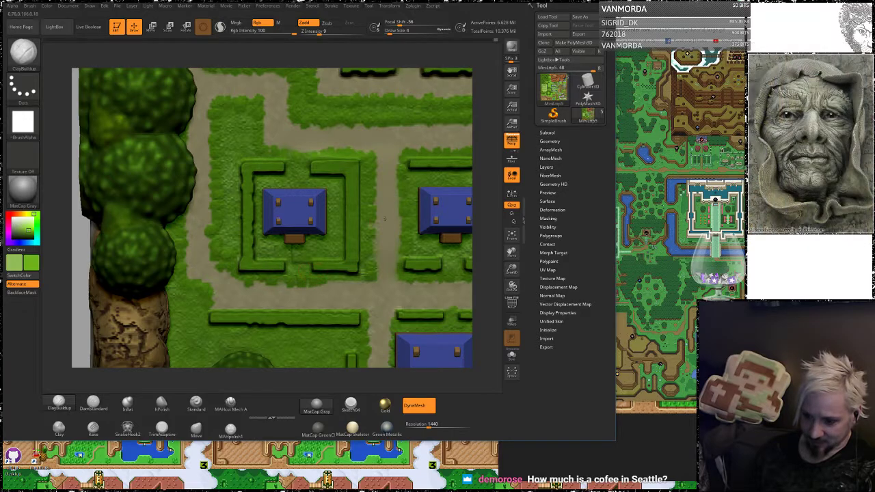
{"action": "left_click_drag", "start_coordinate": [477, 180], "coordinate": [479, 147]}
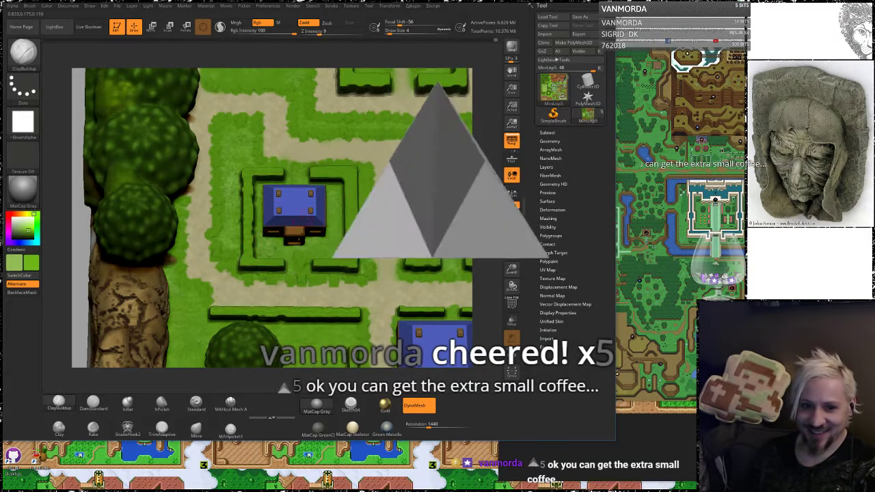
{"action": "right_click_drag", "start_coordinate": [328, 113], "coordinate": [333, 147]}
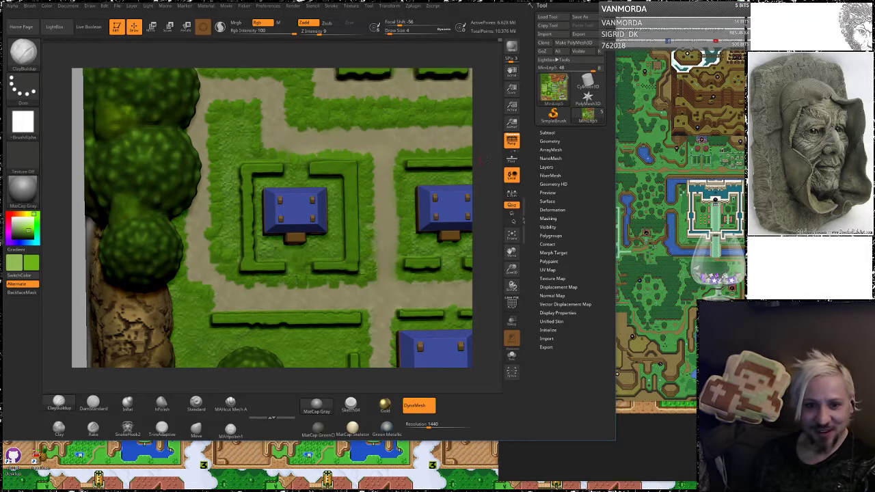
{"action": "left_click_drag", "start_coordinate": [484, 160], "coordinate": [487, 150]}
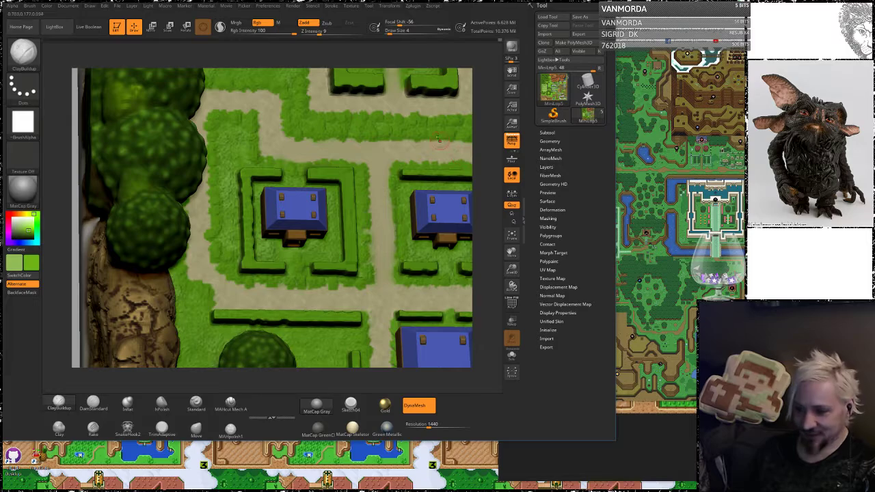
{"action": "mouse_move", "coordinate": [490, 149]}
{"action": "left_mouse_down"}
{"action": "mouse_move", "coordinate": [486, 163]}
{"action": "mouse_move", "coordinate": [415, 187]}
{"action": "left_mouse_up"}
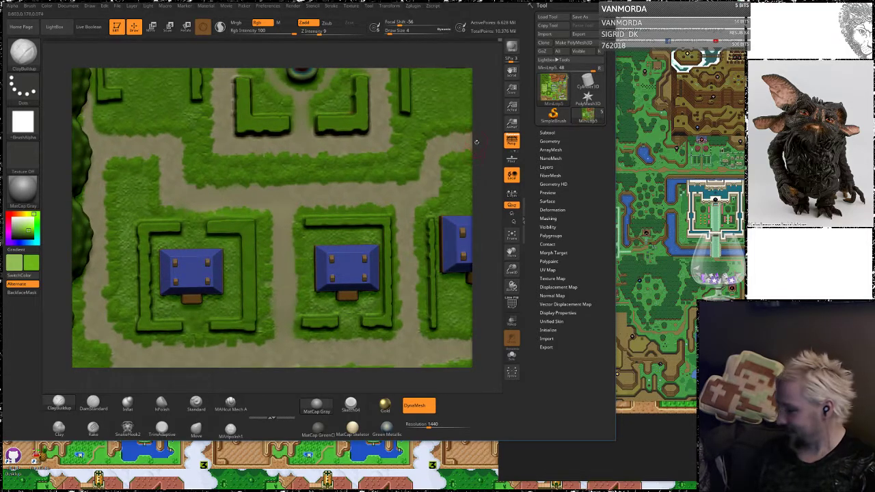
{"action": "mouse_move", "coordinate": [483, 162]}
{"action": "left_mouse_down"}
{"action": "mouse_move", "coordinate": [479, 152]}
{"action": "mouse_move", "coordinate": [352, 237]}
{"action": "left_mouse_up"}
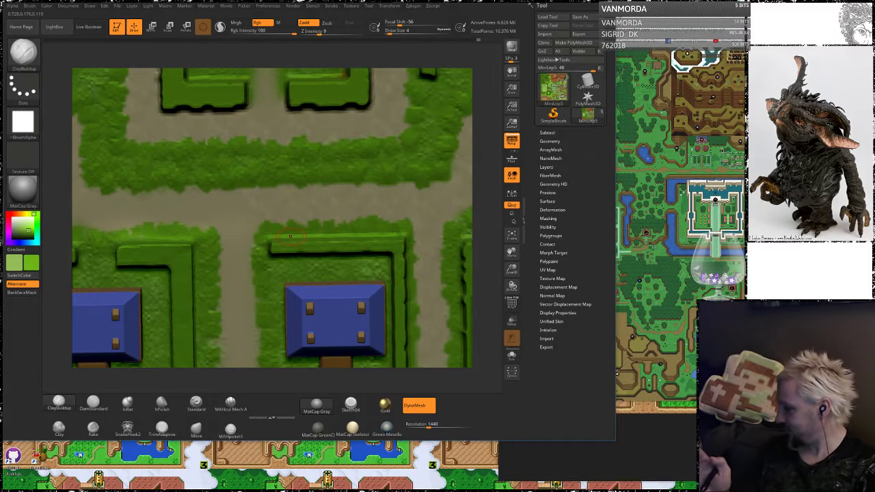
{"action": "left_click_drag", "start_coordinate": [481, 127], "coordinate": [421, 179], "text": "alt"}
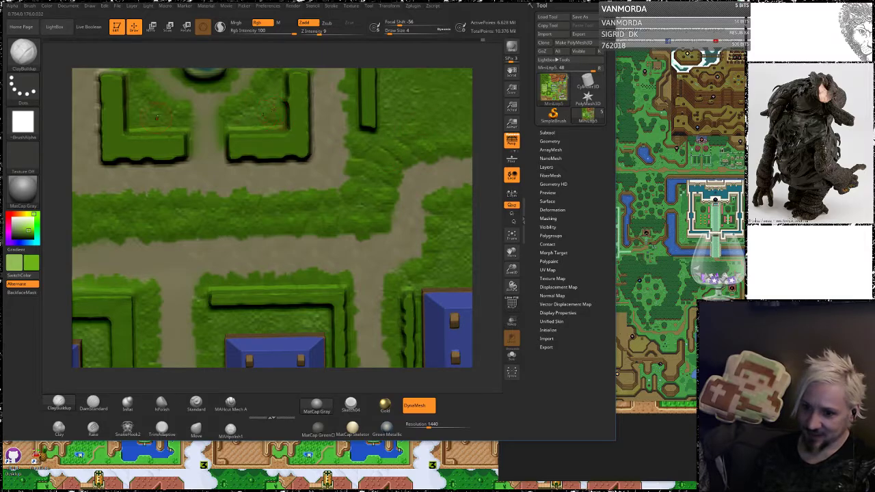
{"action": "left_click_drag", "start_coordinate": [491, 108], "coordinate": [408, 117], "text": "alt"}
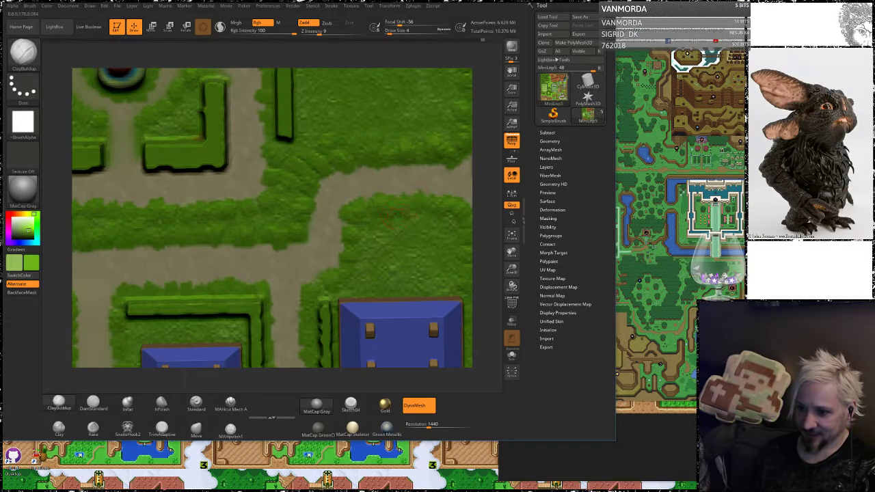
{"action": "left_click_drag", "start_coordinate": [484, 162], "coordinate": [483, 119], "text": "alt"}
{"action": "left_click_drag", "start_coordinate": [482, 161], "coordinate": [461, 59], "text": "alt"}
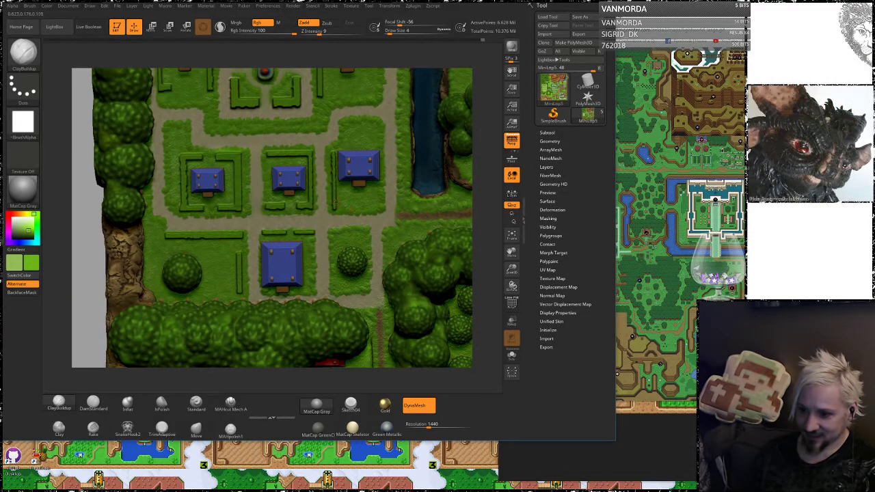
{"action": "right_click_drag", "start_coordinate": [485, 233], "coordinate": [468, 104], "text": "alt"}
{"action": "left_click_drag", "start_coordinate": [477, 172], "coordinate": [478, 262], "text": "alt"}
{"action": "key", "text": "shift"}
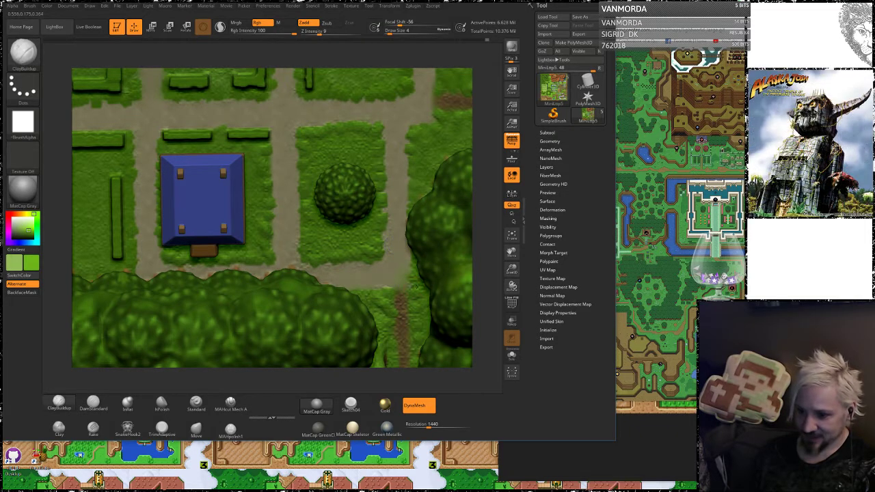
{"action": "left_click_drag", "start_coordinate": [481, 180], "coordinate": [502, 181]}
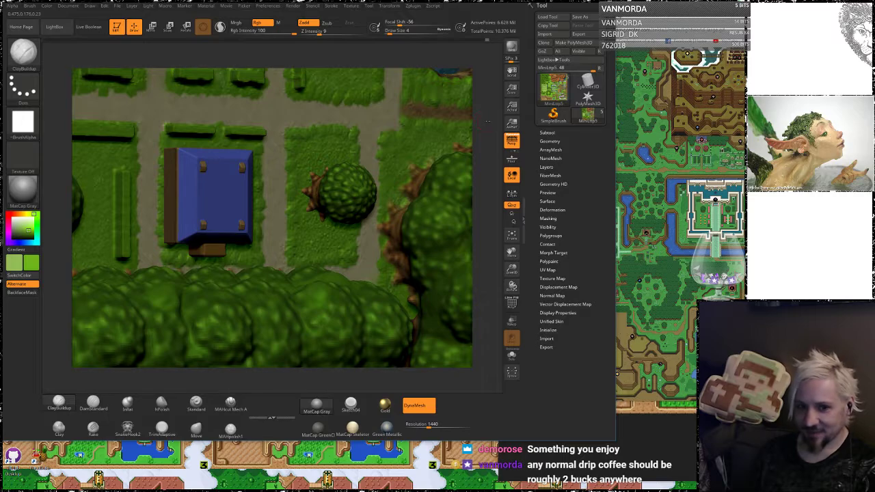
{"action": "left_click_drag", "start_coordinate": [488, 121], "coordinate": [480, 126]}
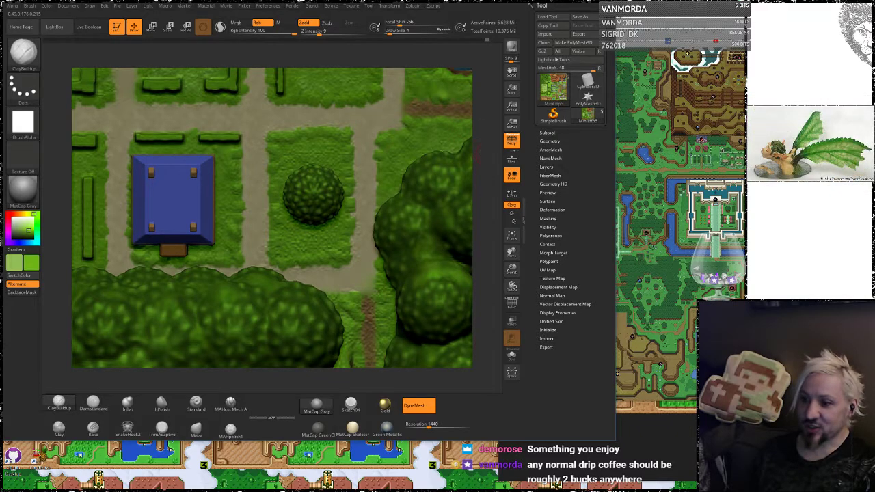
Smooth the grass beside the path west of the river's southern end, and save the project
{"action": "left_click_drag", "start_coordinate": [483, 150], "coordinate": [417, 225]}
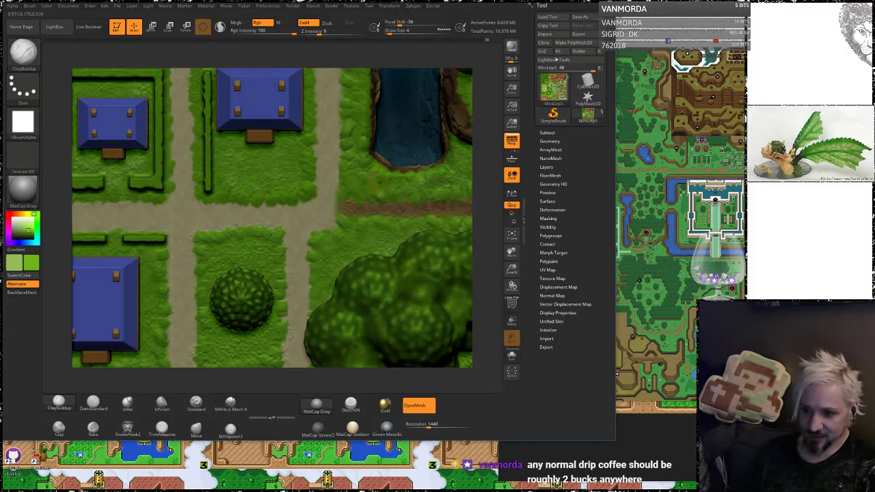
{"action": "left_click_drag", "start_coordinate": [349, 175], "coordinate": [352, 121], "text": "shift"}
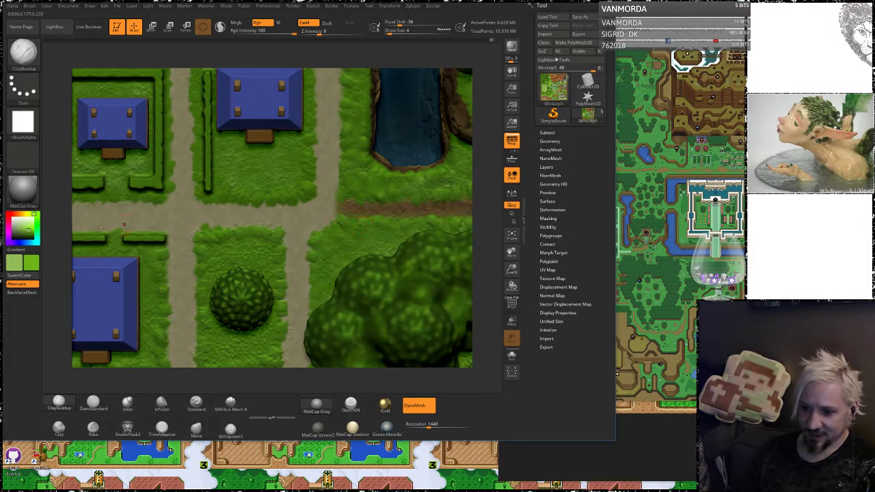
{"action": "left_click_drag", "start_coordinate": [54, 236], "coordinate": [208, 188], "text": "alt"}
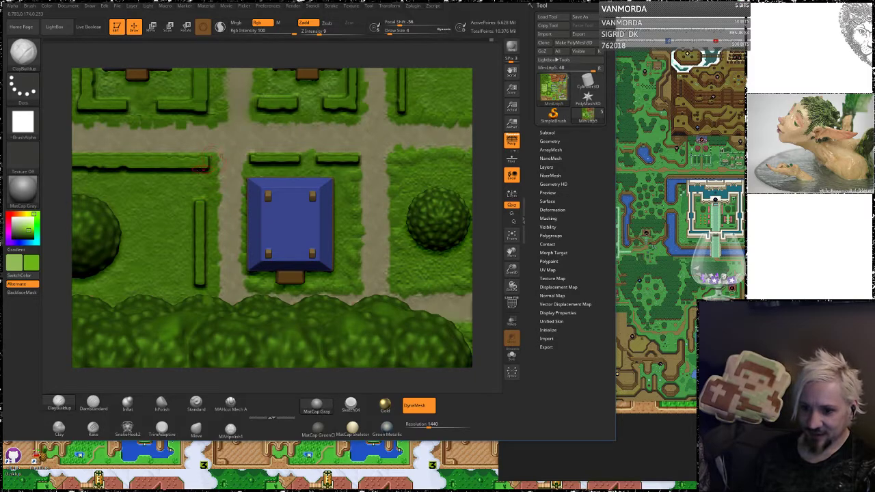
{"action": "left_click_drag", "start_coordinate": [63, 174], "coordinate": [63, 196]}
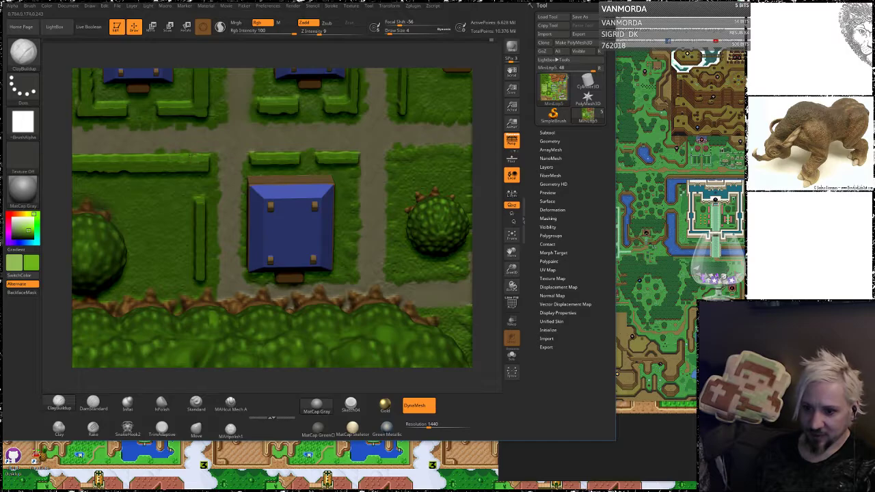
{"action": "key", "text": "ctrl+s"}
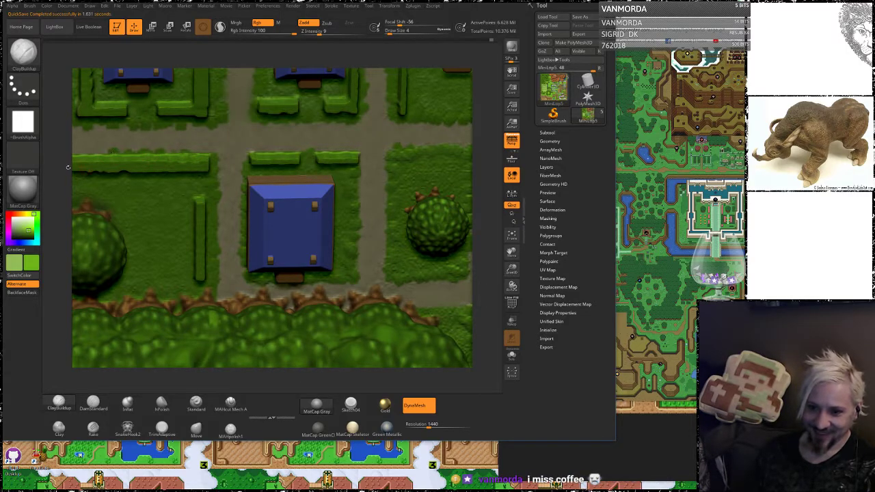
Inspect the grass edges and paths around the southwestern tree lawn and the blue-roofed houses, including tilted and overview angles
{"action": "left_click_drag", "start_coordinate": [62, 165], "coordinate": [169, 182], "text": "alt"}
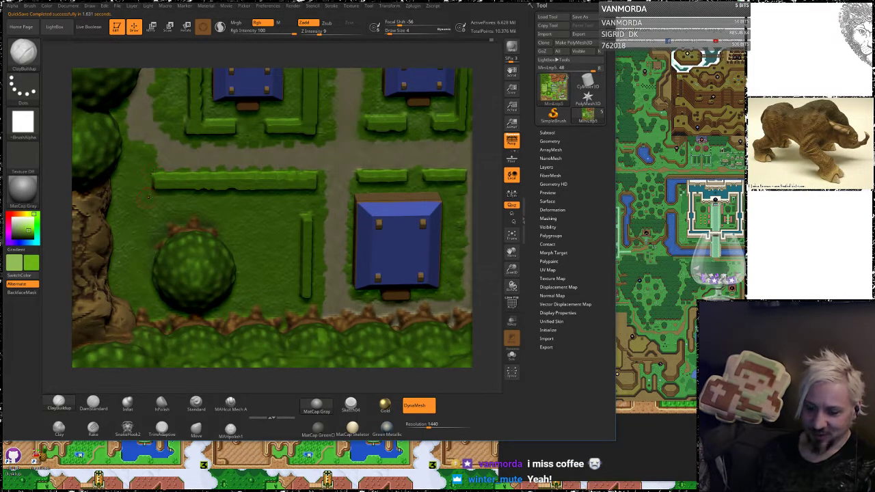
{"action": "left_click_drag", "start_coordinate": [484, 117], "coordinate": [477, 95]}
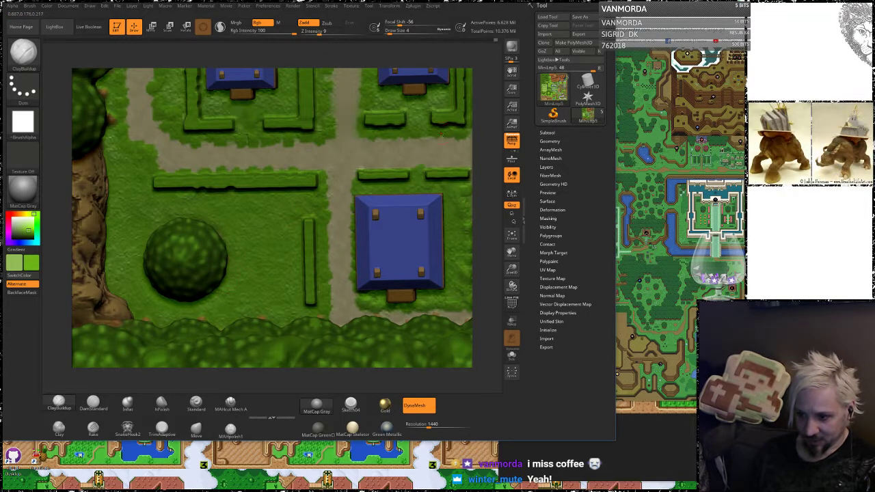
{"action": "left_click_drag", "start_coordinate": [486, 115], "coordinate": [454, 110]}
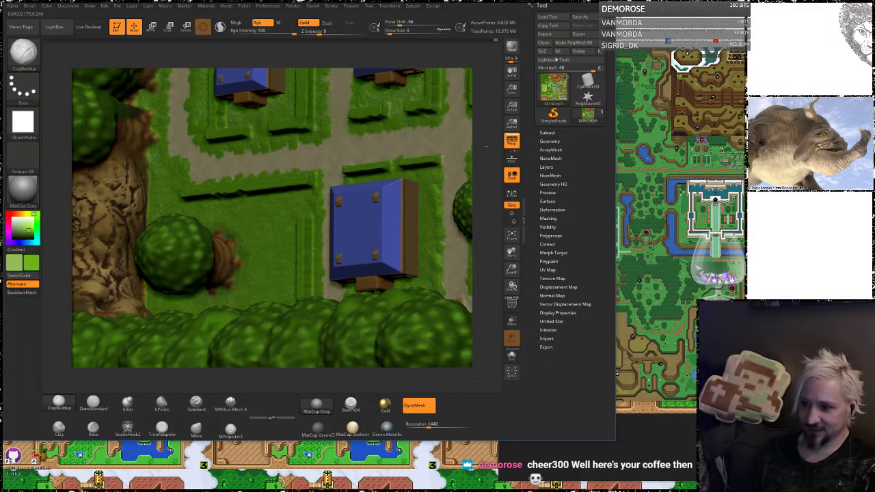
{"action": "left_click_drag", "start_coordinate": [486, 145], "coordinate": [463, 135]}
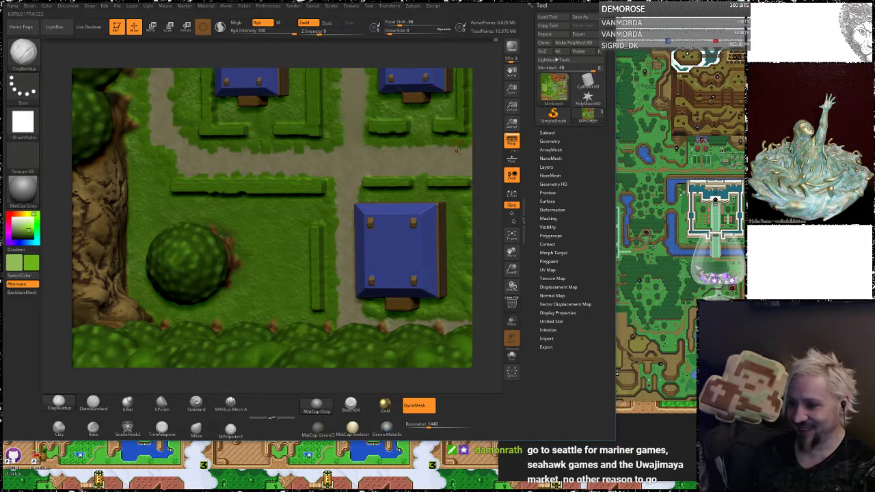
{"action": "left_click_drag", "start_coordinate": [487, 184], "coordinate": [481, 96], "text": "alt"}
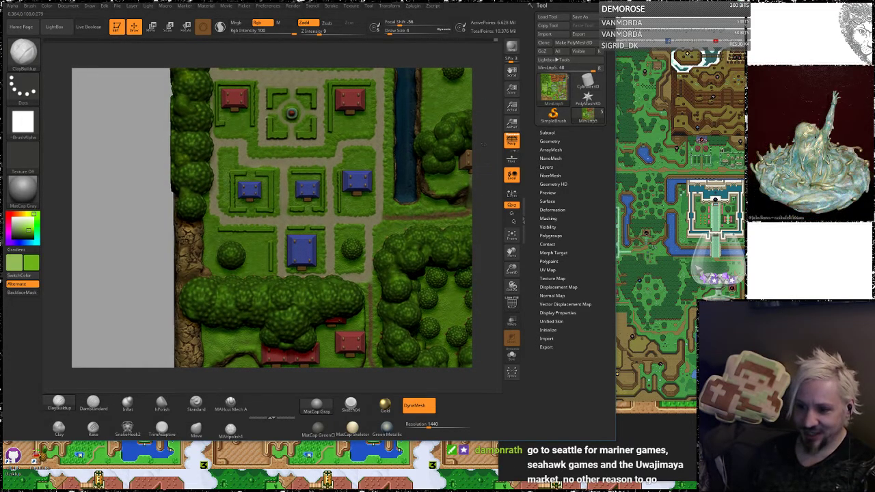
{"action": "scroll", "coordinate": [248, 245], "scroll_direction": "up", "scroll_amount": 3}
{"action": "left_click_drag", "start_coordinate": [489, 222], "coordinate": [490, 231], "text": "alt"}
{"action": "left_click_drag", "start_coordinate": [489, 141], "coordinate": [346, 216], "text": "alt"}
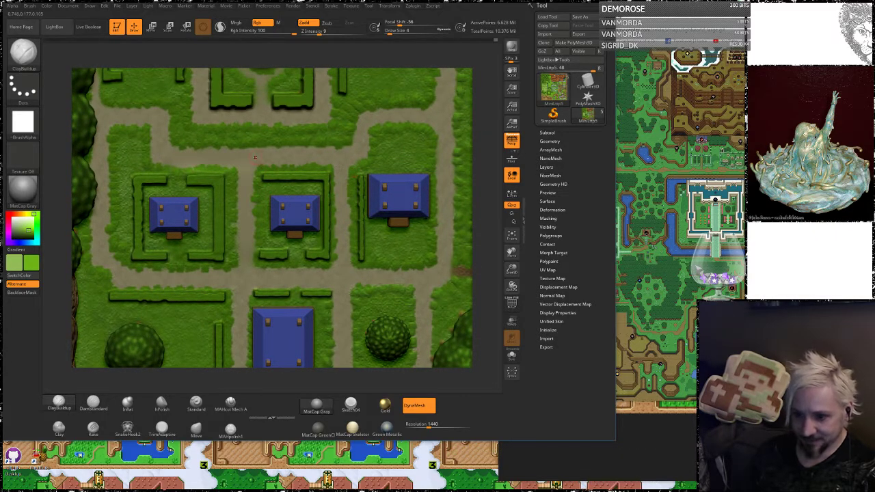
{"action": "key", "text": "shift"}
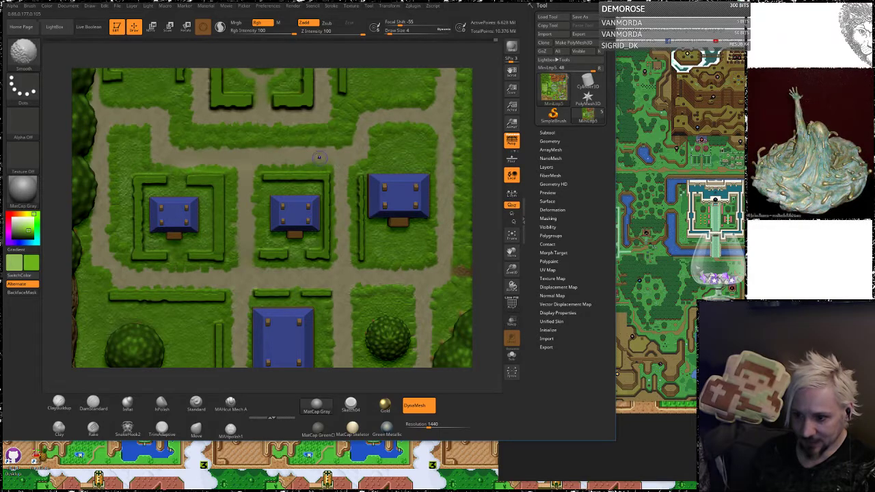
{"action": "key", "text": "shift"}
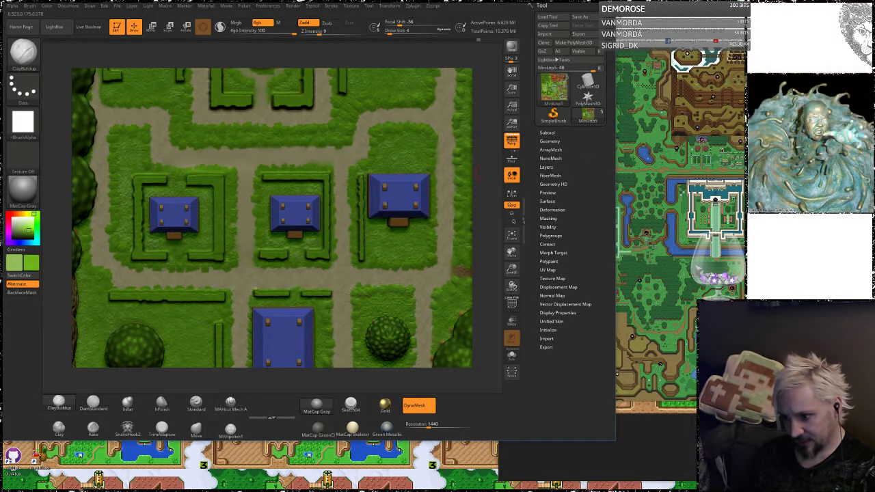
{"action": "left_click_drag", "start_coordinate": [471, 136], "coordinate": [431, 23], "text": "alt"}
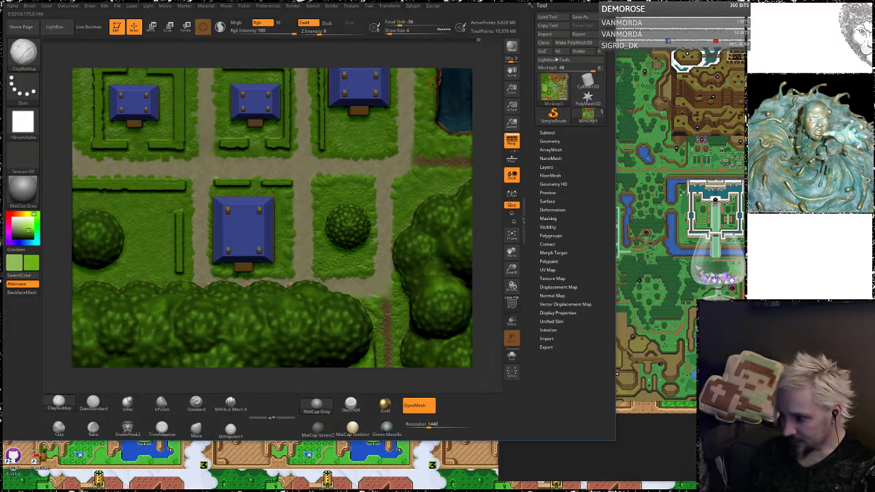
Switch to the browser, examine the village paths on the enlarged light world reference map, and return to ZBrush
{"action": "mouse_move", "coordinate": [588, 115]}
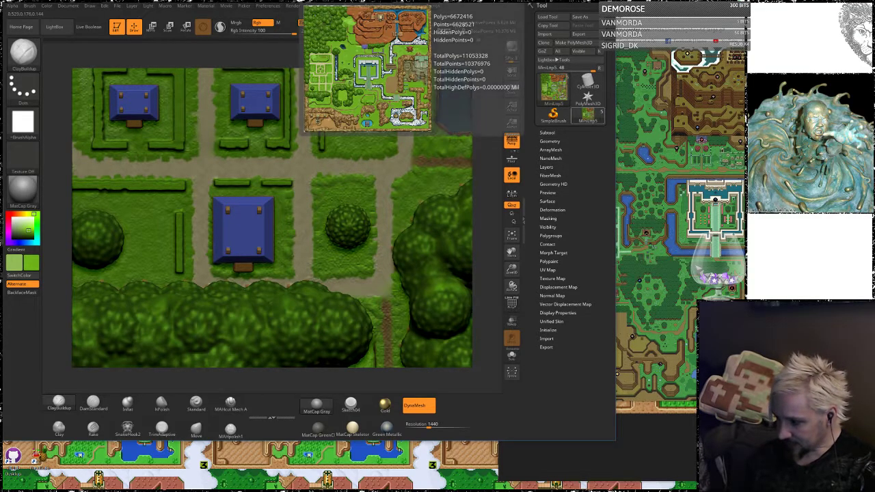
{"action": "key", "text": "alt+Tab"}
{"action": "left_click_drag", "start_coordinate": [660, 18], "coordinate": [476, 21]}
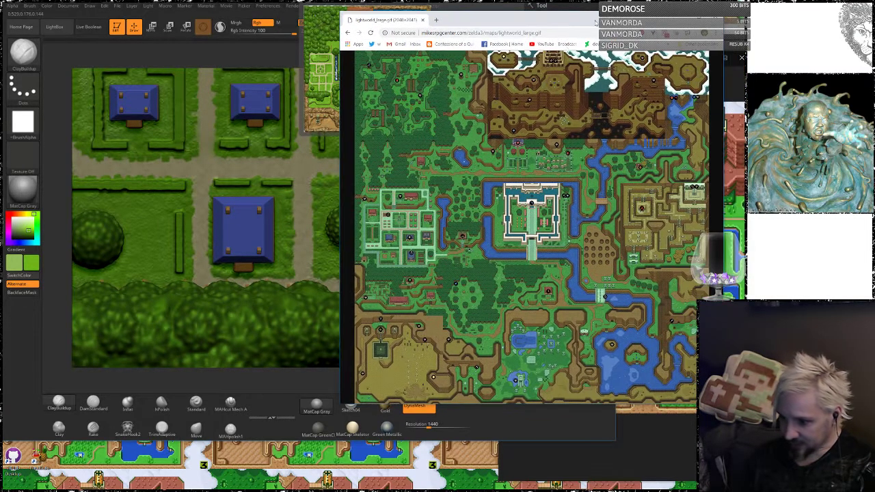
{"action": "left_click", "coordinate": [422, 240]}
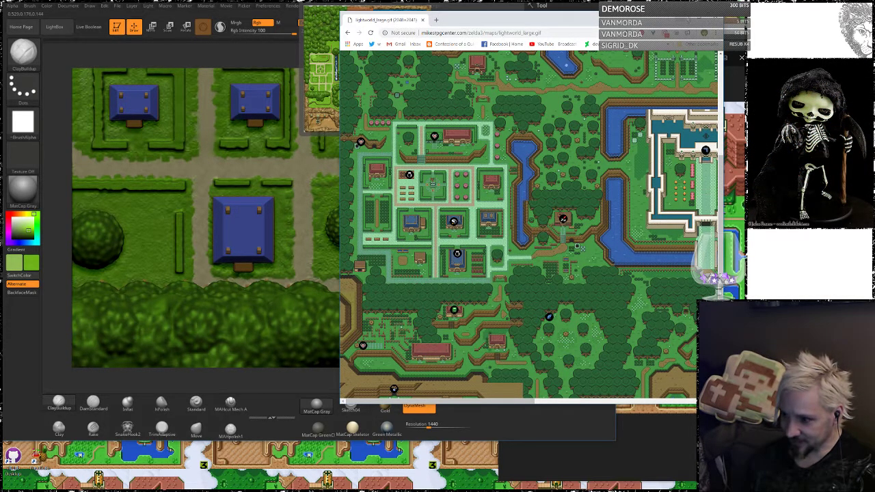
{"action": "key", "text": "alt+Tab"}
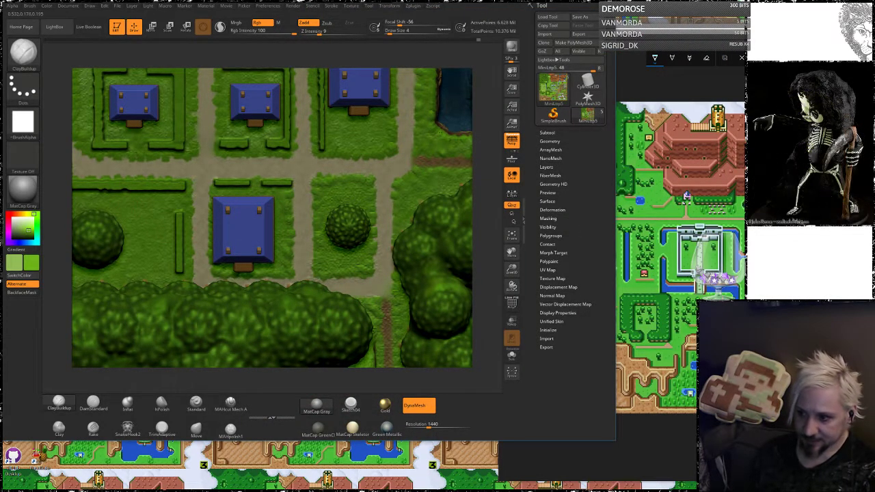
Pick the pale teal-green of the castle bridge as the paint colour
{"action": "left_click_drag", "start_coordinate": [488, 191], "coordinate": [494, 92], "text": "alt"}
{"action": "left_click_drag", "start_coordinate": [489, 164], "coordinate": [315, 252], "text": "alt"}
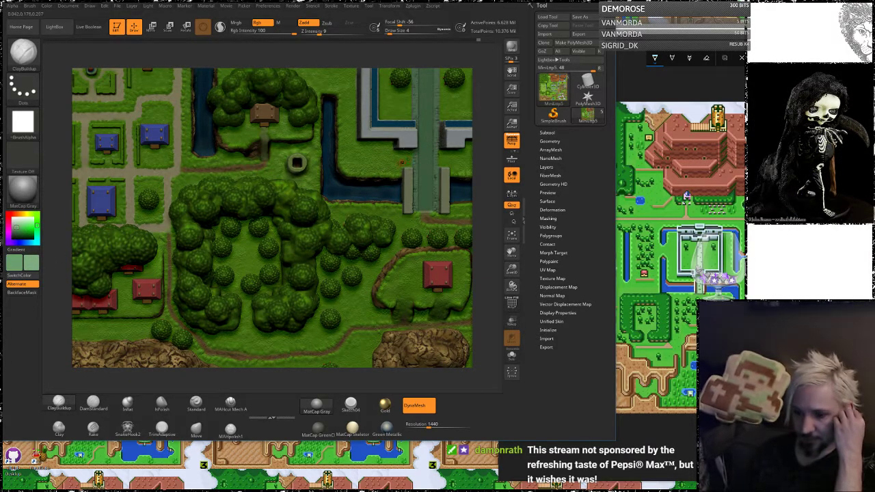
{"action": "left_click_drag", "start_coordinate": [53, 201], "coordinate": [221, 197], "text": "alt"}
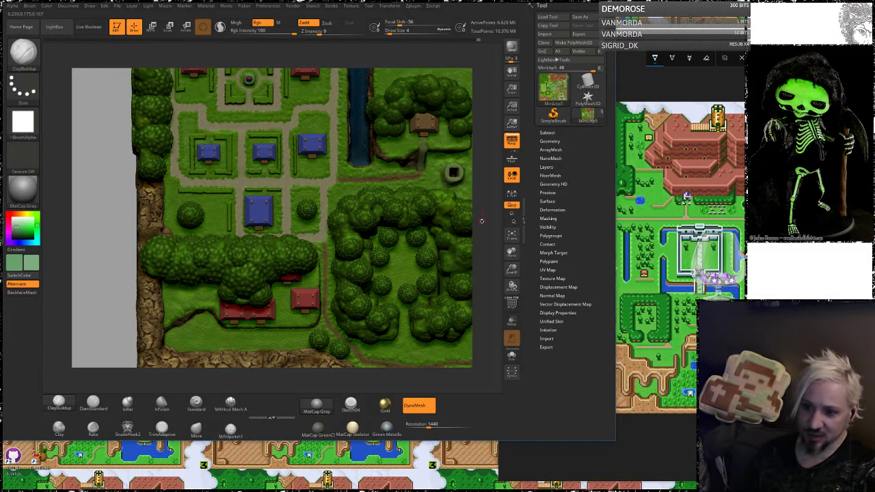
Set the ClayBuildup brush to the speckled Alpha 07, with Rgb painting enabled and Z Intensity 3
{"action": "left_click_drag", "start_coordinate": [482, 221], "coordinate": [498, 319], "text": "alt"}
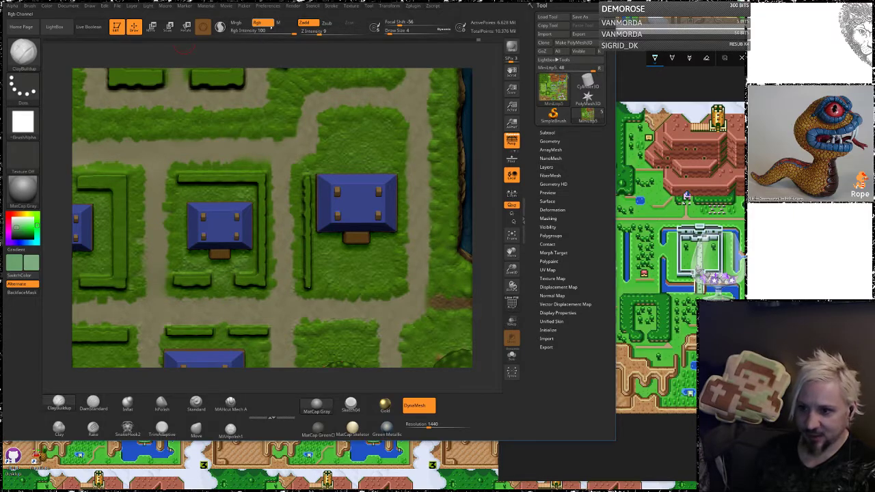
{"action": "left_click", "coordinate": [259, 23]}
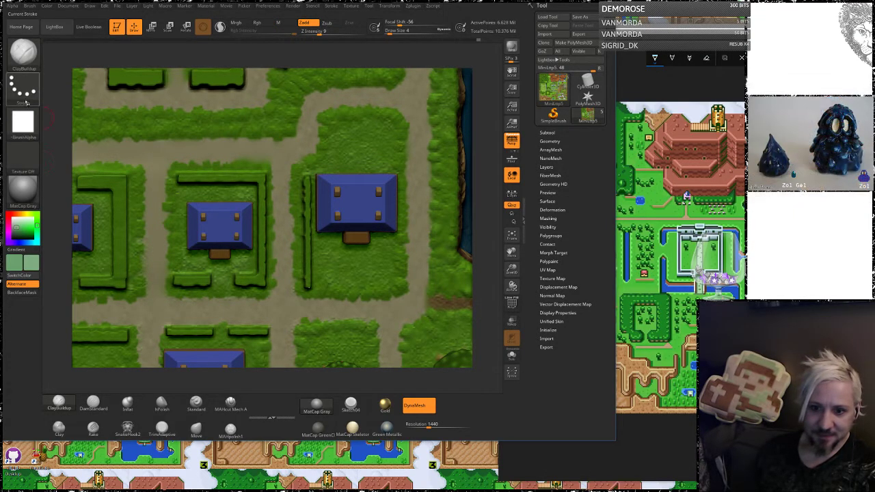
{"action": "left_click", "coordinate": [22, 125]}
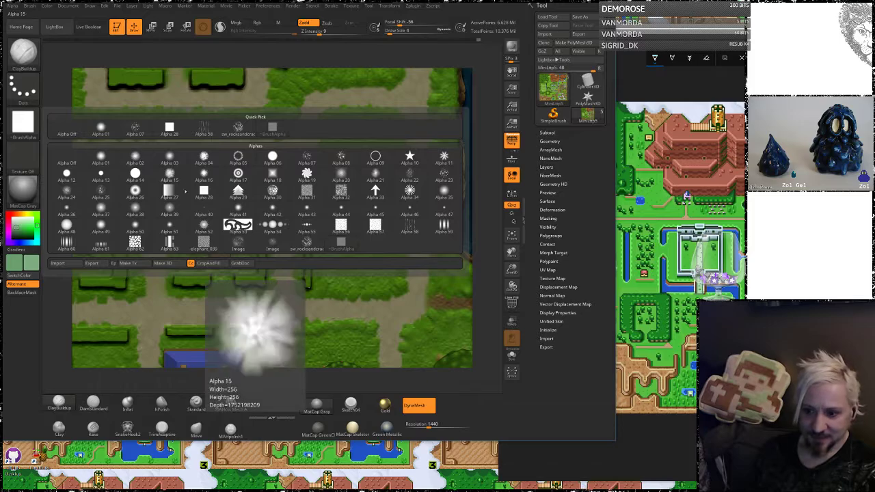
{"action": "left_click", "coordinate": [135, 128]}
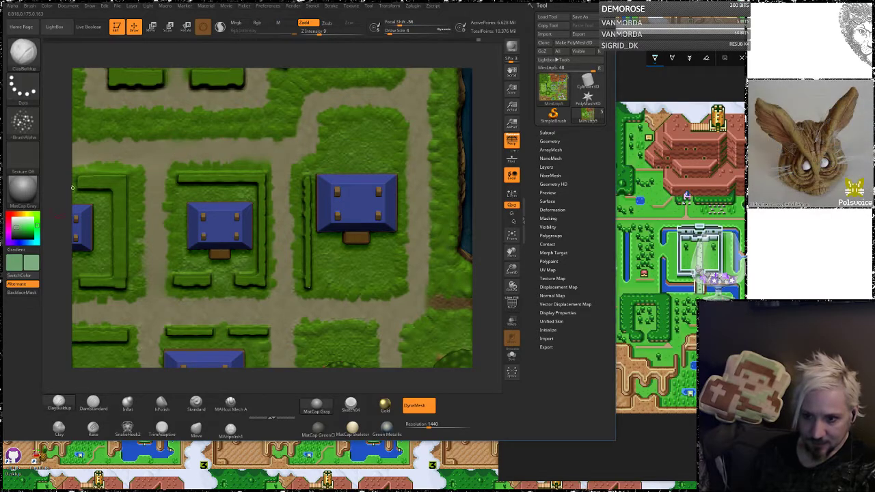
{"action": "left_click", "coordinate": [257, 22]}
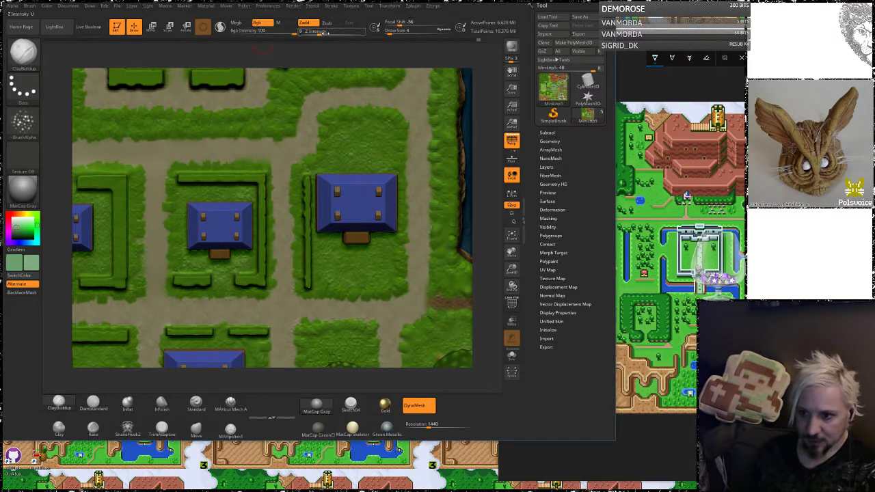
{"action": "left_click_drag", "start_coordinate": [318, 32], "coordinate": [311, 33]}
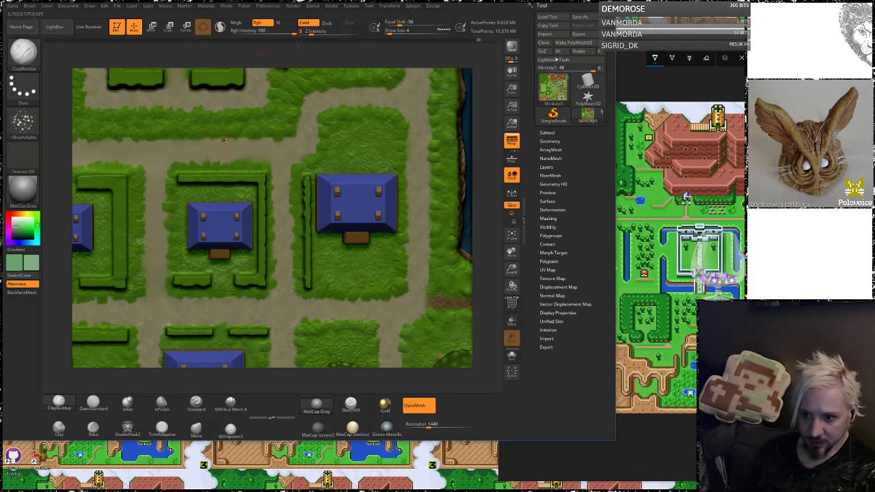
Try teal strokes on the path north of the middle blue-roofed house, using Rgb Intensity 45 and a draw size of 9
{"action": "left_click_drag", "start_coordinate": [181, 149], "coordinate": [233, 149]}
{"action": "key", "text": "ctrl+z"}
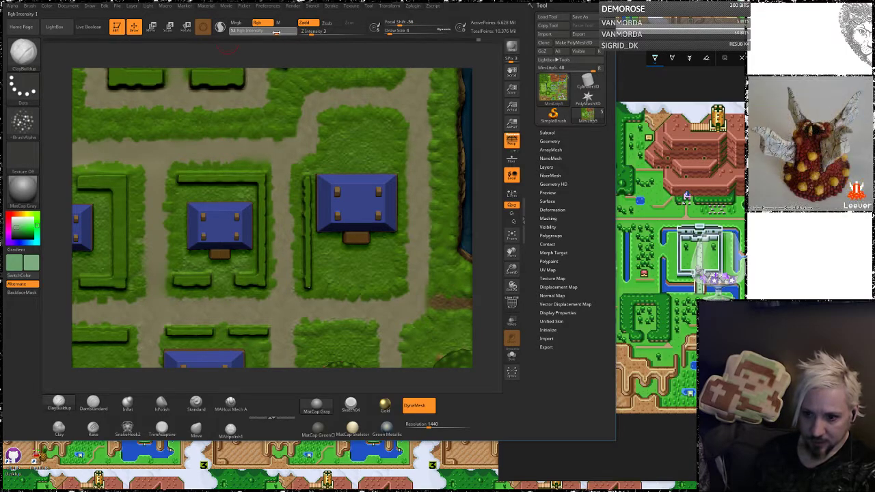
{"action": "left_click_drag", "start_coordinate": [139, 151], "coordinate": [276, 141]}
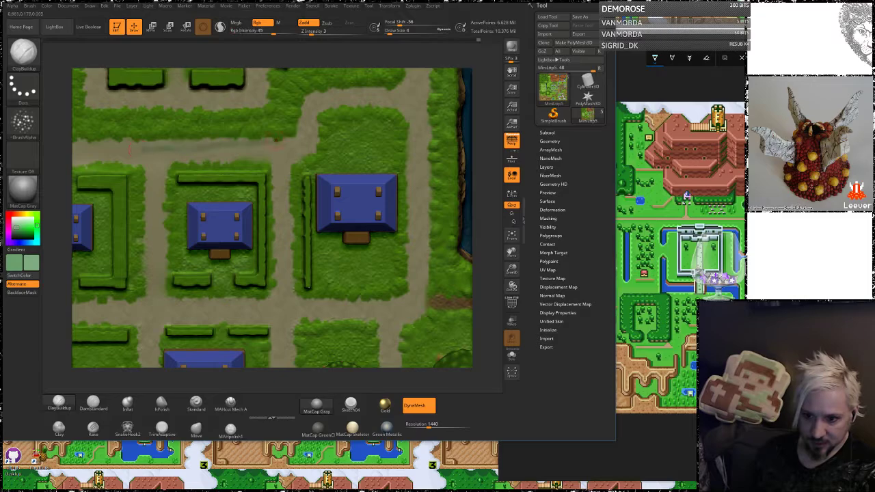
{"action": "key", "text": "ctrl+z"}
{"action": "key", "text": "space"}
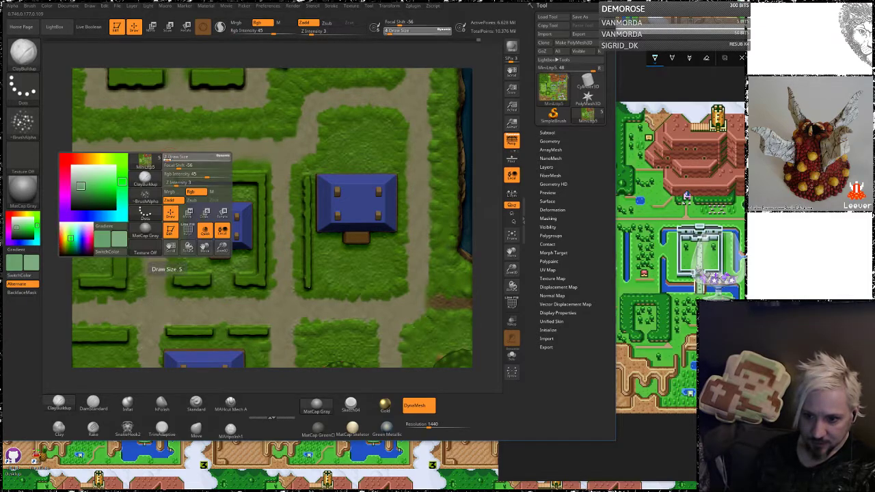
{"action": "left_click_drag", "start_coordinate": [167, 155], "coordinate": [285, 148]}
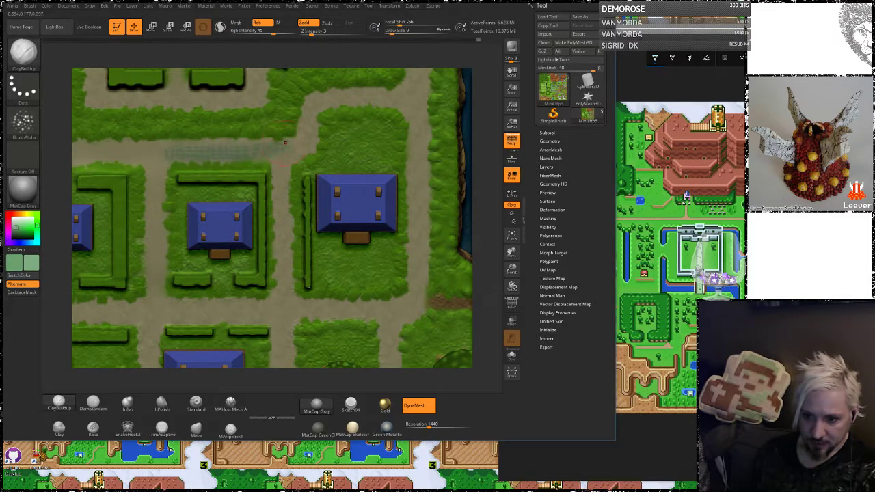
{"action": "key", "text": "ctrl+z"}
Change the brush's stroke type to Spray and set the draw size to 6
{"action": "left_click", "coordinate": [24, 89]}
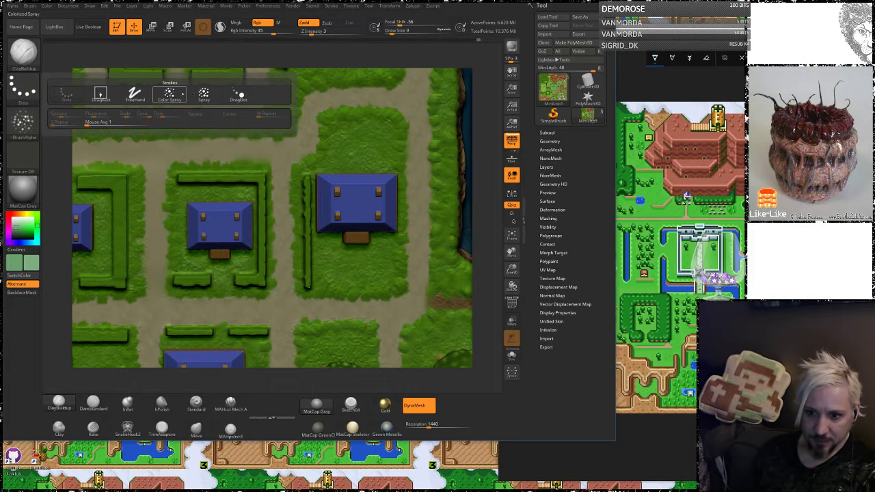
{"action": "left_click", "coordinate": [204, 95]}
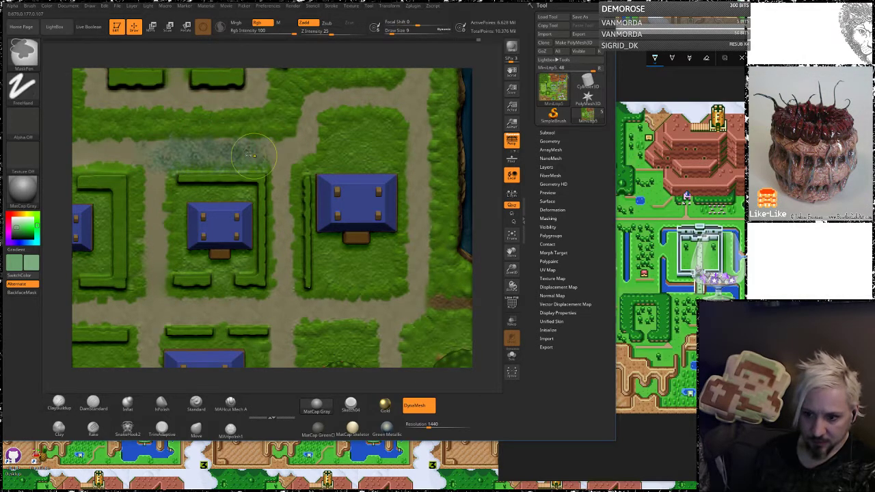
{"action": "key", "text": "space"}
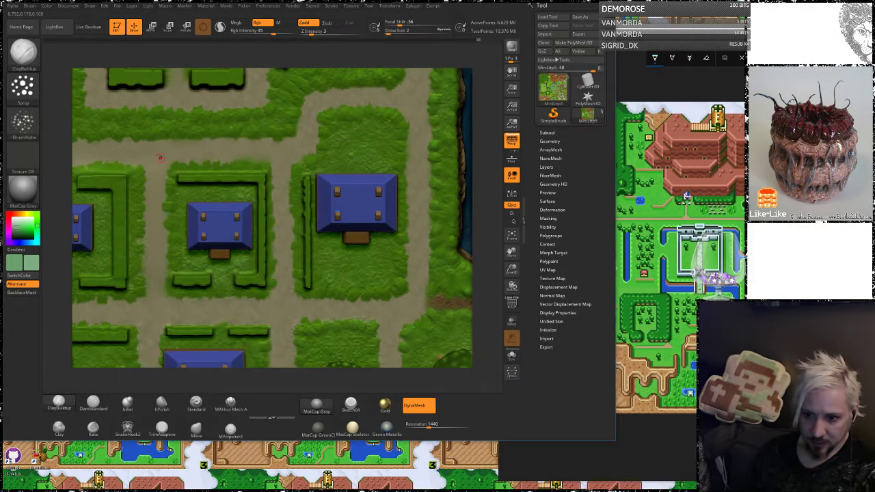
{"action": "key", "text": "space"}
Try spraying teal speckles over the paths around the middle blue-roofed house and north of the eastern one, and undo the strokes
{"action": "mouse_move", "coordinate": [165, 157]}
{"action": "left_mouse_down"}
{"action": "mouse_move", "coordinate": [297, 147]}
{"action": "mouse_move", "coordinate": [306, 113]}
{"action": "mouse_move", "coordinate": [368, 98]}
{"action": "mouse_move", "coordinate": [413, 105]}
{"action": "left_mouse_up"}
{"action": "left_click_drag", "start_coordinate": [278, 176], "coordinate": [280, 322]}
{"action": "left_click_drag", "start_coordinate": [154, 163], "coordinate": [152, 304]}
{"action": "mouse_move", "coordinate": [70, 251]}
{"action": "left_mouse_down"}
{"action": "mouse_move", "coordinate": [65, 211]}
{"action": "mouse_move", "coordinate": [61, 246]}
{"action": "left_mouse_up"}
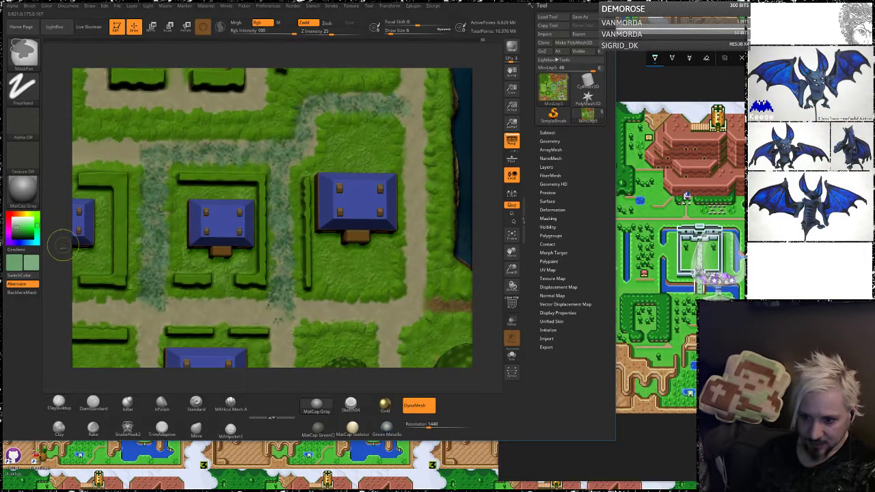
{"action": "key", "text": "ctrl+z"}
{"action": "key", "text": "ctrl+z"}
{"action": "key", "text": "ctrl+z"}
{"action": "key", "text": "ctrl+z"}
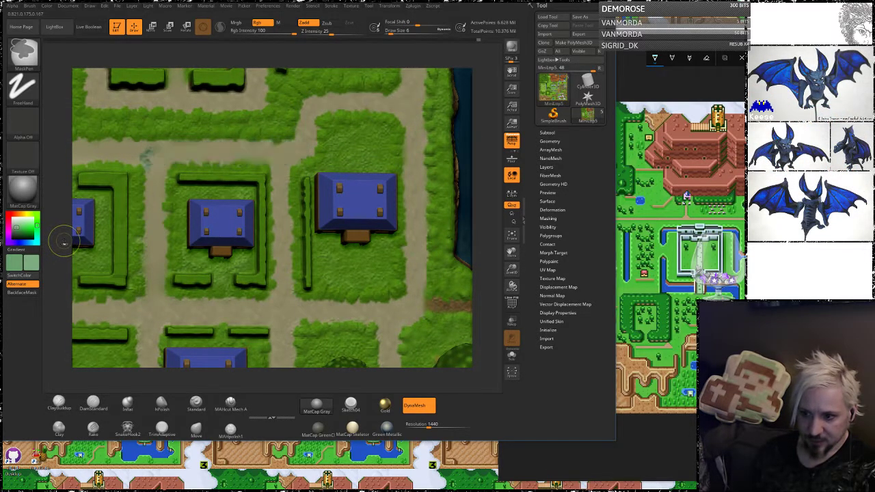
Undo the remaining teal speckles and, at draw size 2, smooth the path between the middle and eastern blue-roofed houses' northern corners
{"action": "key", "text": "ctrl+z"}
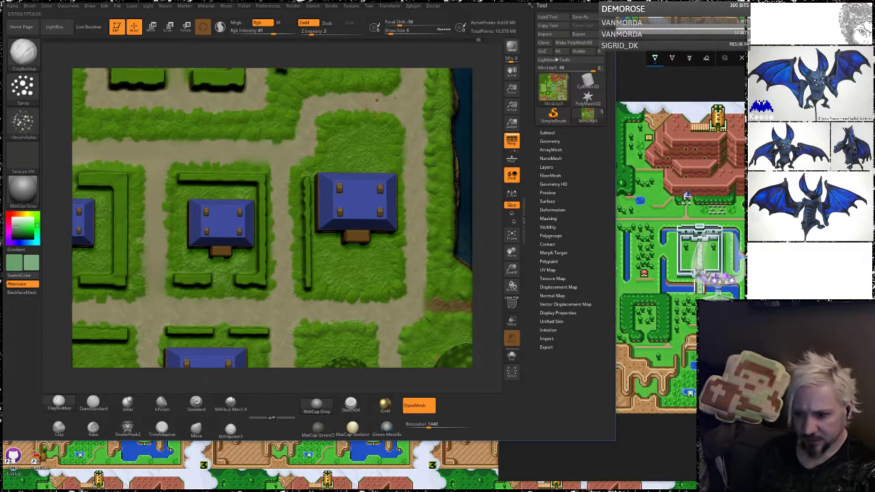
{"action": "left_click_drag", "start_coordinate": [483, 89], "coordinate": [479, 100]}
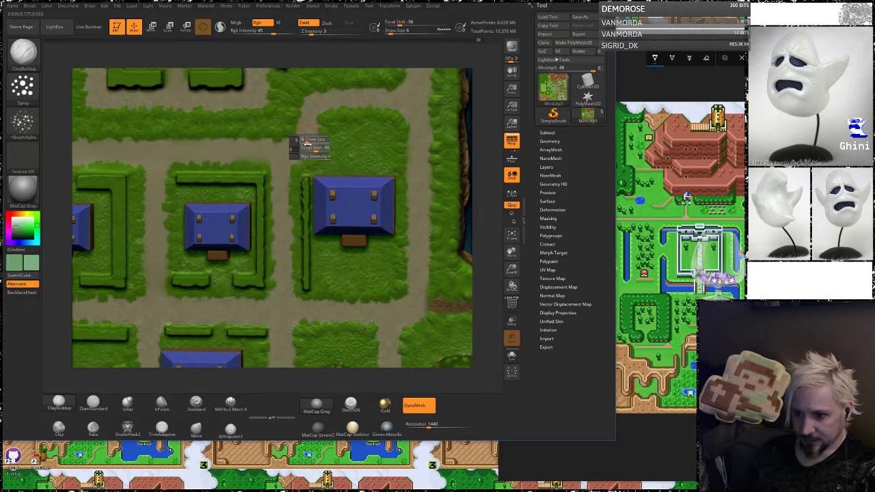
{"action": "key", "text": "space"}
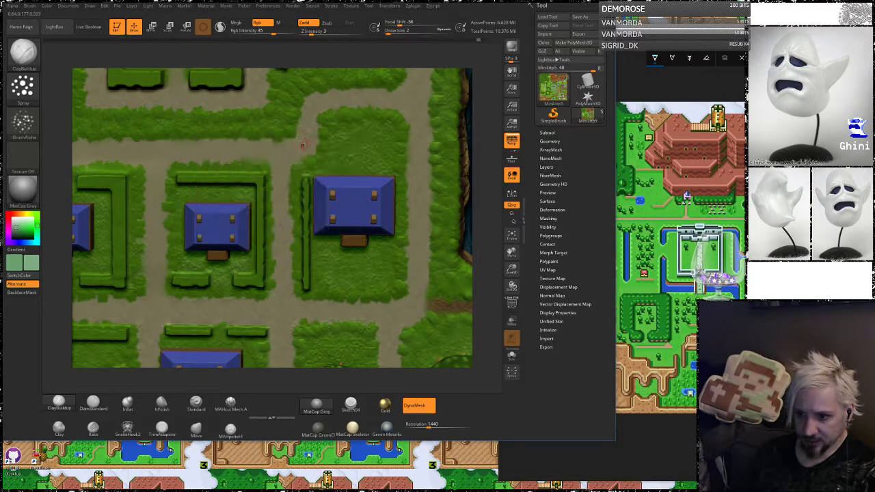
{"action": "key", "text": "shift"}
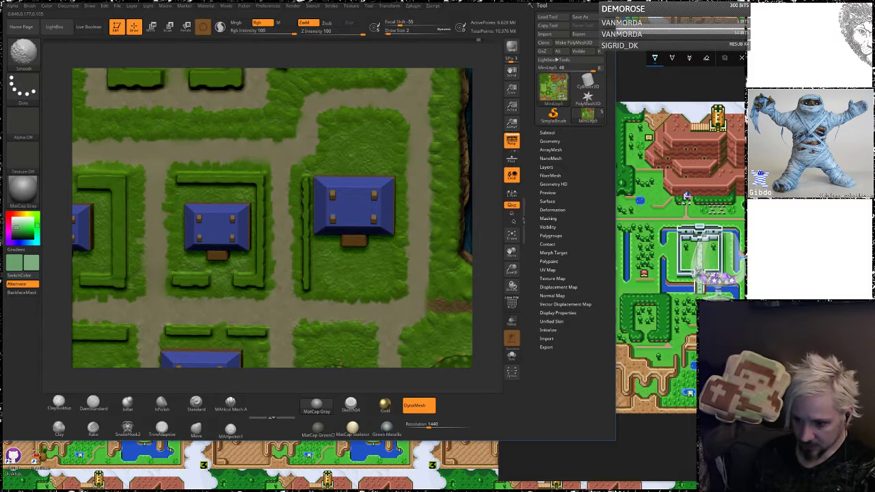
{"action": "key", "text": "shift"}
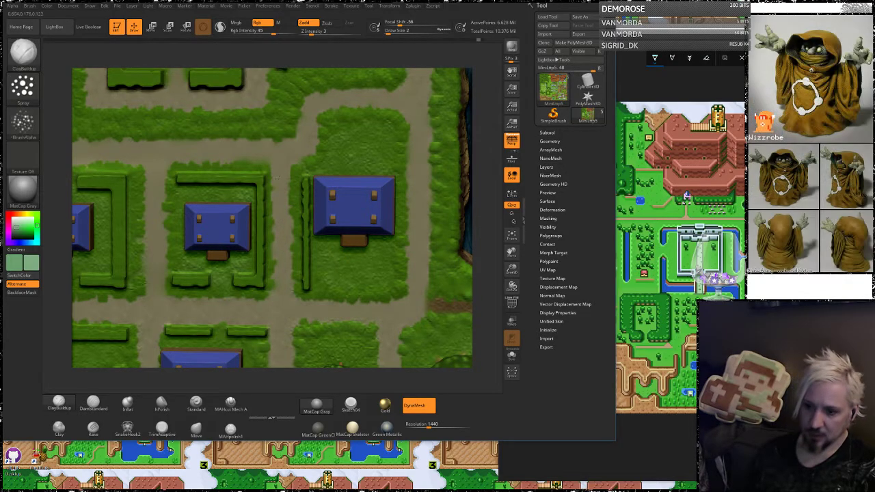
Smooth the east-west path running between the upper row of blue-roofed houses and the large southern one
{"action": "left_click_drag", "start_coordinate": [59, 294], "coordinate": [143, 193], "text": "alt"}
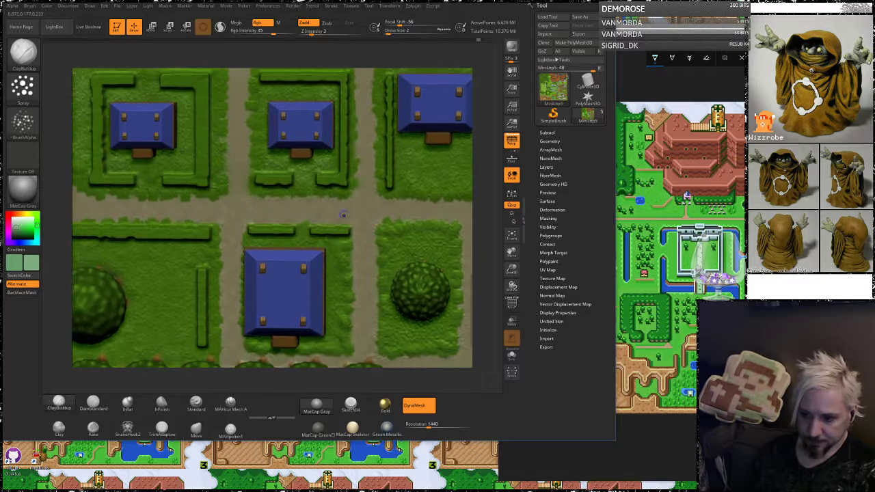
{"action": "key", "text": "shift"}
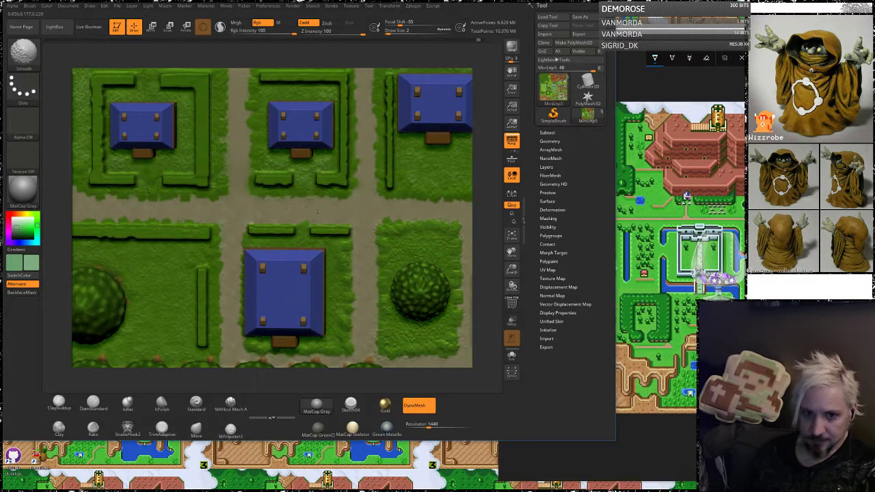
{"action": "key", "text": "shift"}
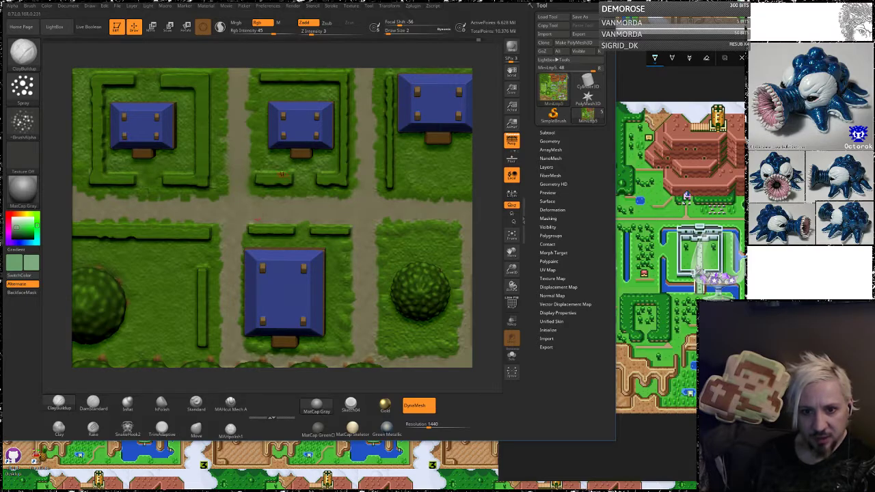
{"action": "key", "text": "shift"}
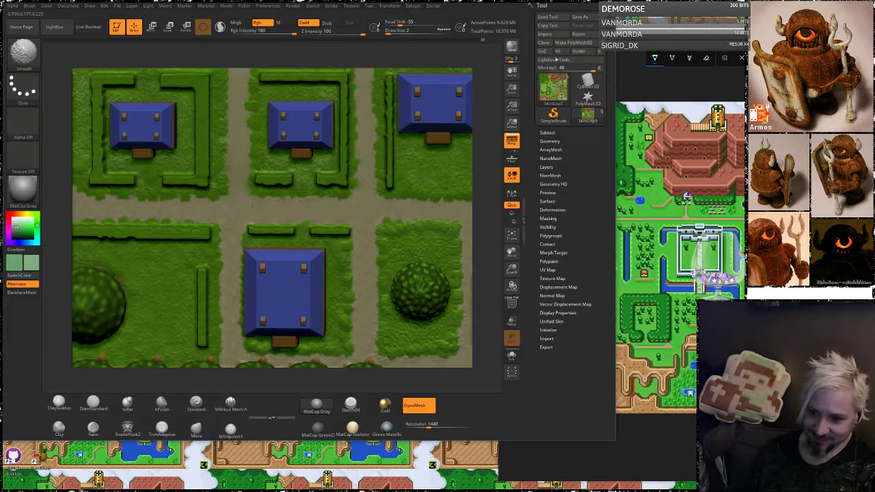
{"action": "key", "text": "shift"}
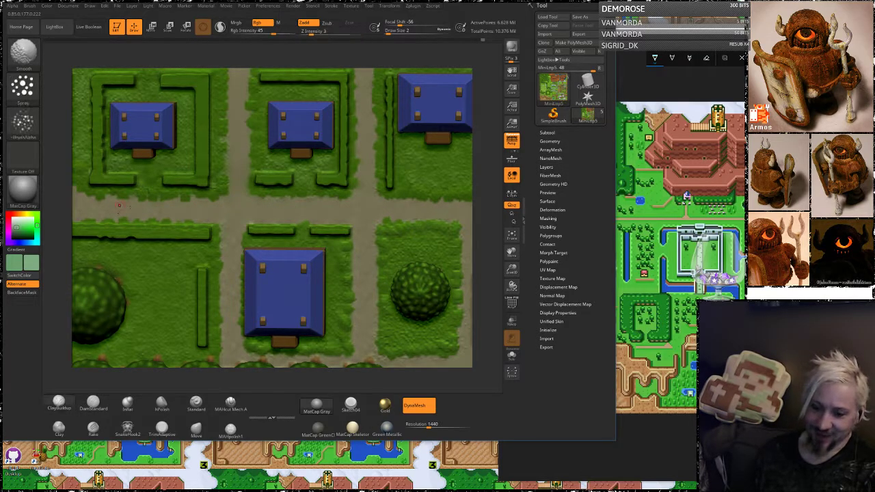
Smooth the paths along the west and north sides of the westernmost blue-roofed house
{"action": "left_click_drag", "start_coordinate": [56, 212], "coordinate": [234, 210], "text": "alt"}
{"action": "key", "text": "shift"}
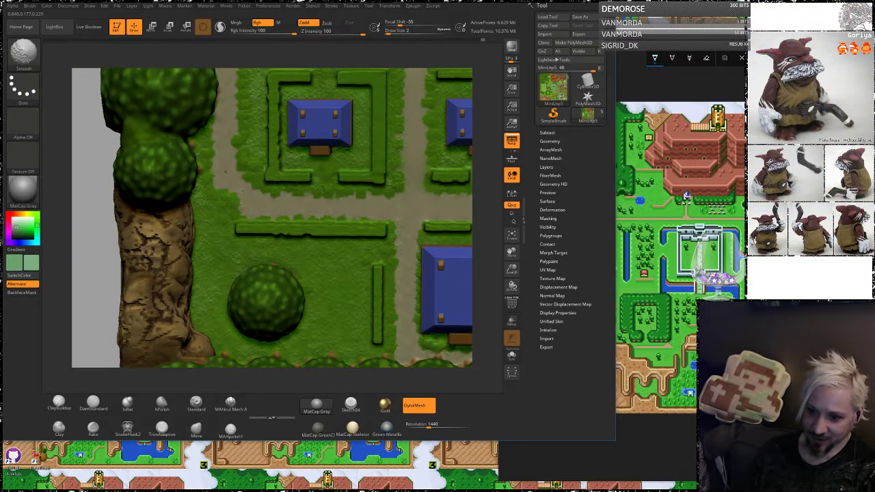
{"action": "key", "text": "shift"}
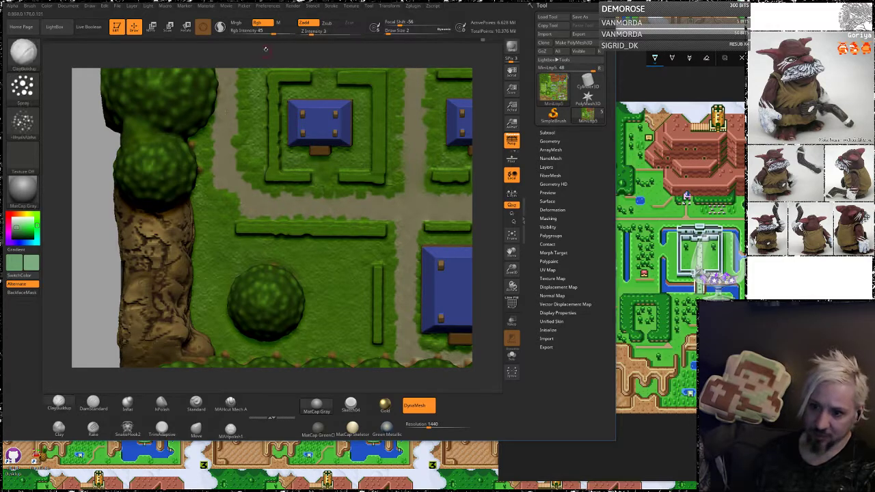
{"action": "left_click_drag", "start_coordinate": [266, 57], "coordinate": [251, 146], "text": "alt"}
{"action": "key", "text": "shift"}
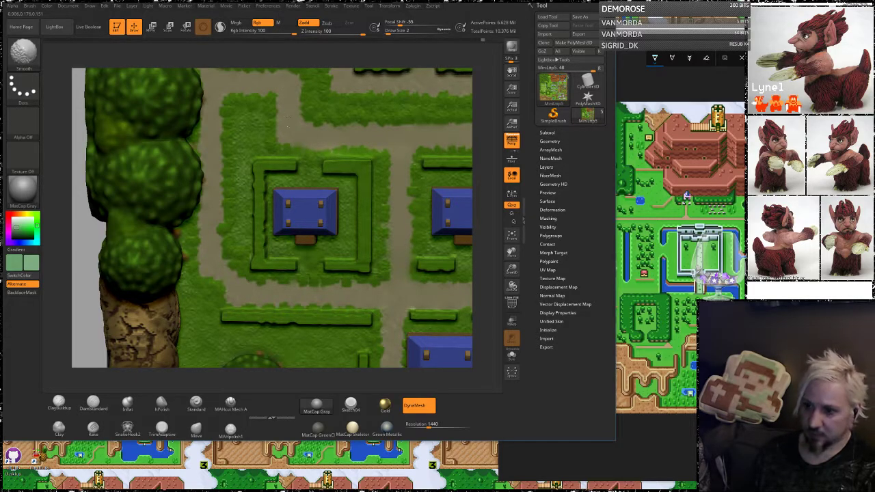
{"action": "key", "text": "shift"}
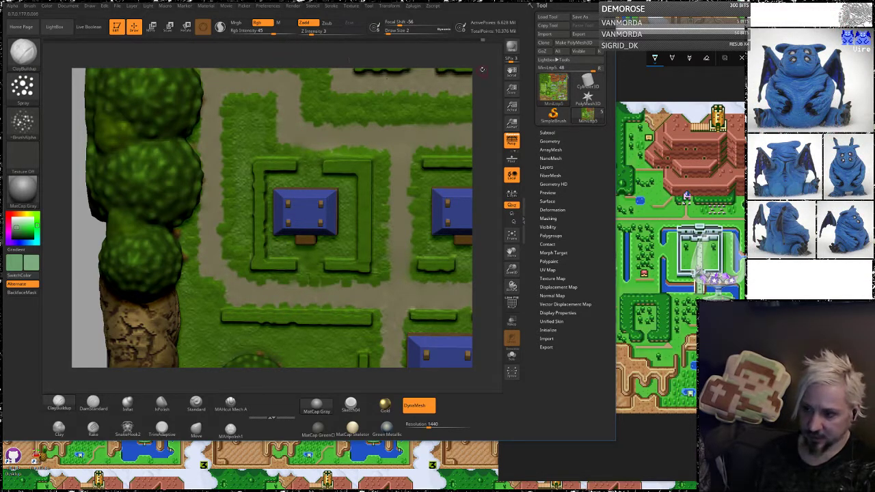
Smooth the path beside the western tree line and the stretch southwest of the fountain plaza
{"action": "left_click_drag", "start_coordinate": [482, 69], "coordinate": [480, 160], "text": "alt"}
{"action": "left_click_drag", "start_coordinate": [206, 160], "coordinate": [203, 139], "text": "shift"}
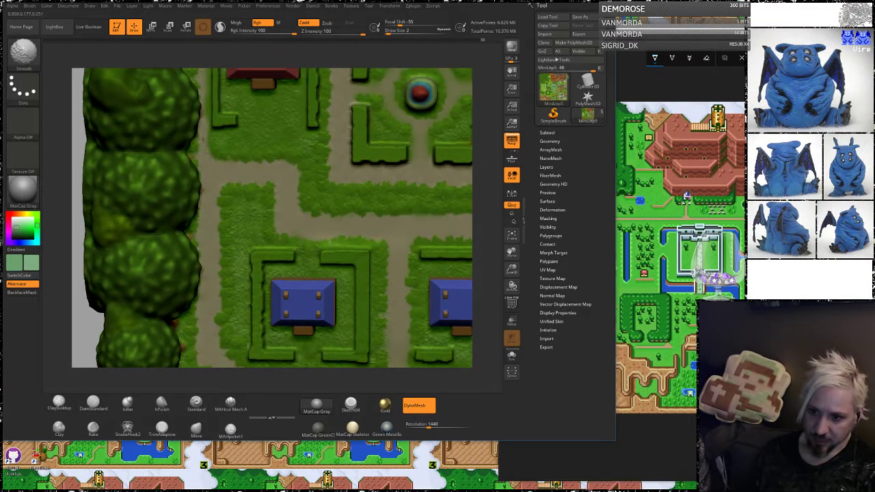
{"action": "left_click_drag", "start_coordinate": [344, 158], "coordinate": [336, 160], "text": "shift"}
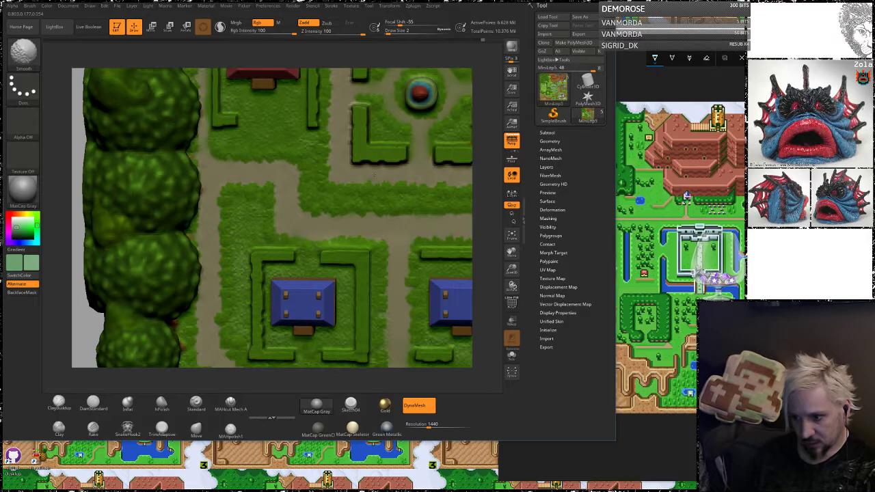
{"action": "left_click_drag", "start_coordinate": [414, 176], "coordinate": [266, 150], "text": "alt"}
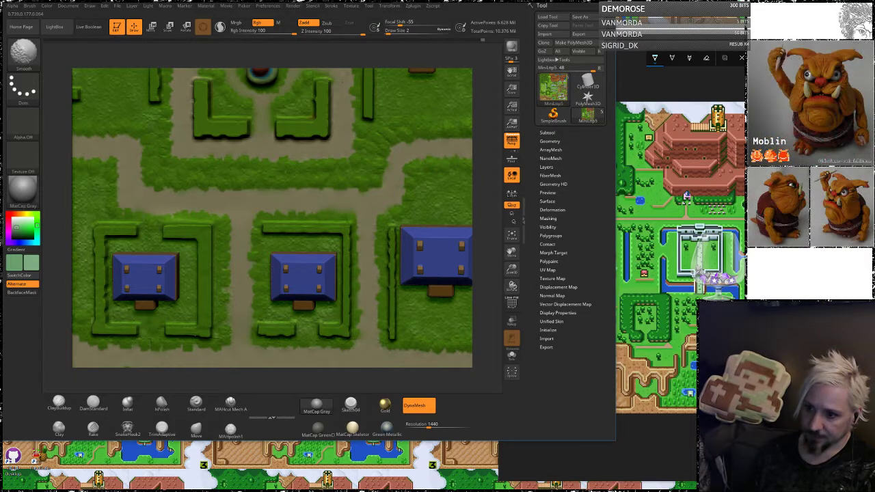
Smooth the paths surrounding the hedged fountain plaza between the two red-roofed houses
{"action": "left_click_drag", "start_coordinate": [342, 78], "coordinate": [338, 219], "text": "alt"}
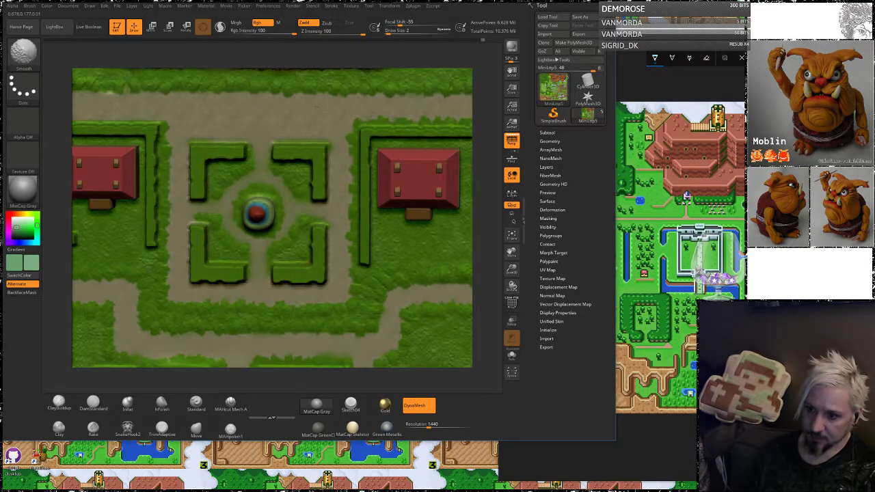
{"action": "key", "text": "space"}
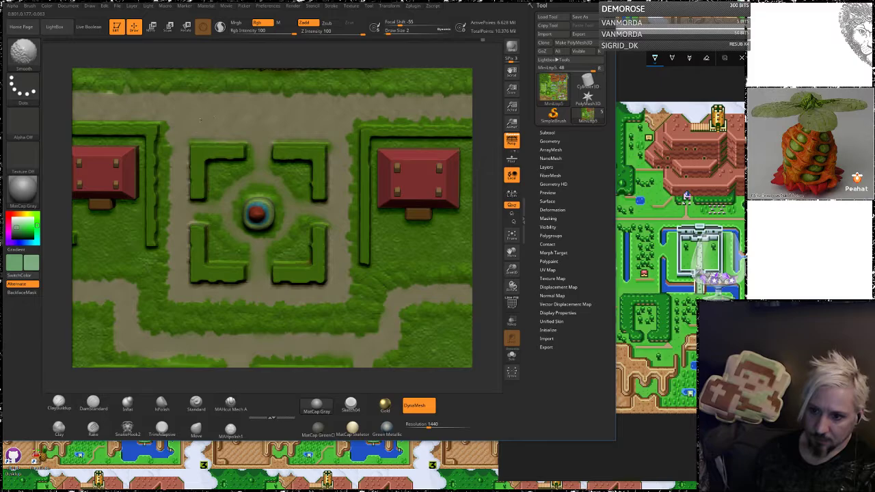
{"action": "key", "text": "shift"}
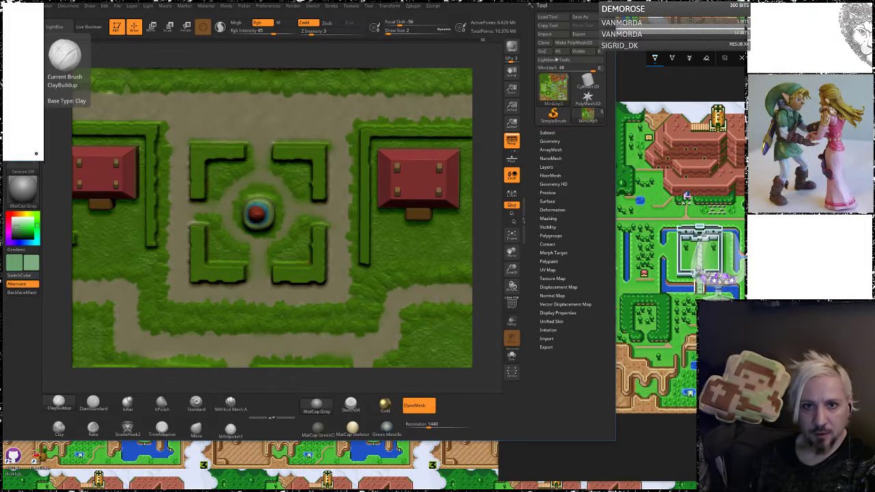
Switch to the Chrome browser and open YouTube
{"action": "left_click_drag", "start_coordinate": [195, 0], "coordinate": [414, 84]}
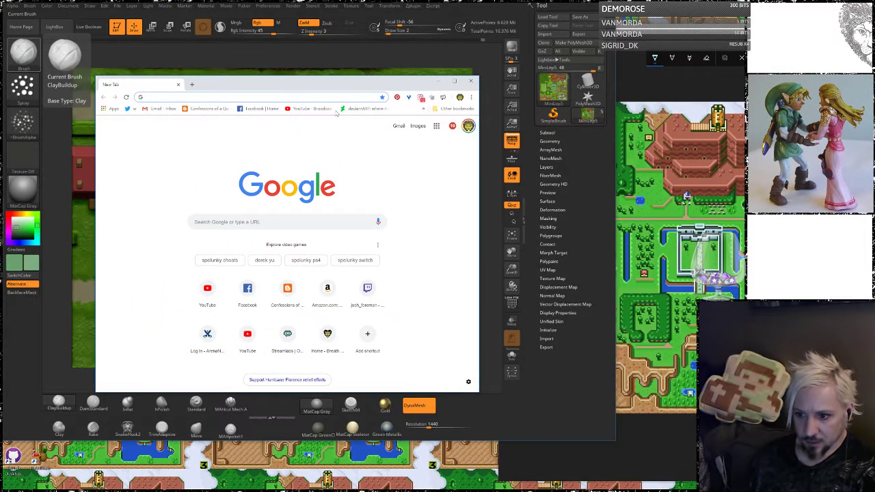
{"action": "left_click", "coordinate": [312, 109]}
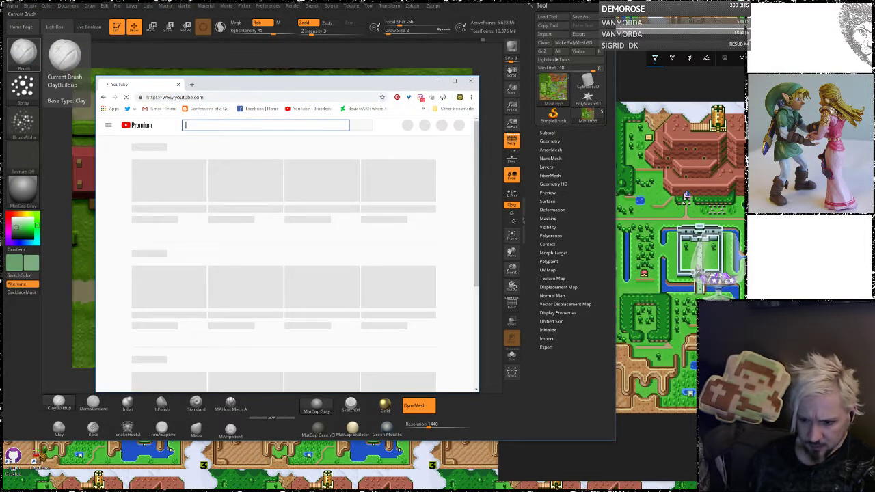
{"action": "type", "text": "d"}
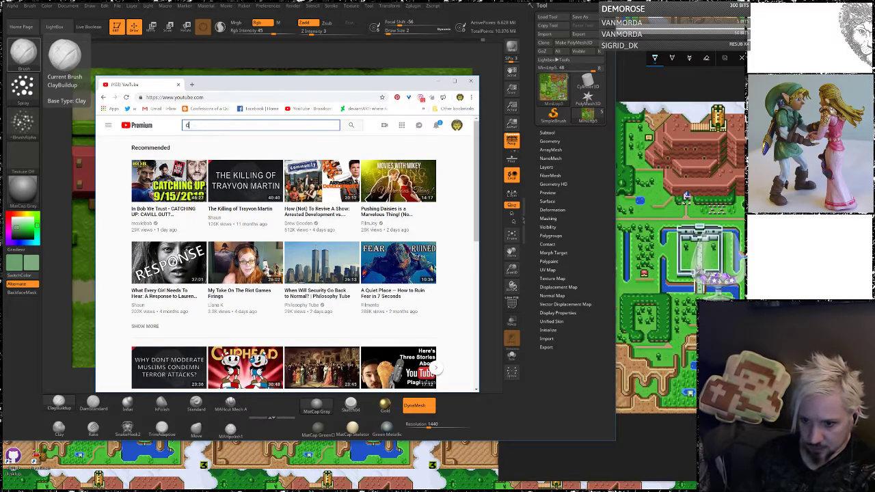
{"action": "type", "text": "aniel"}
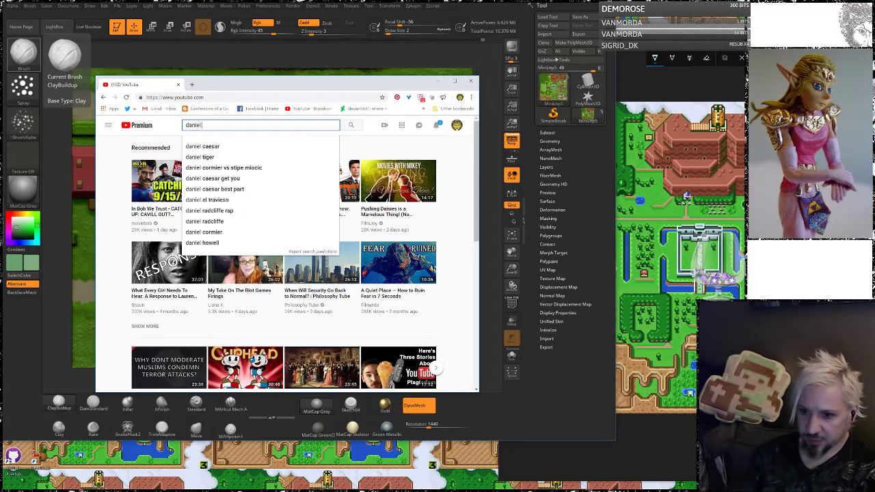
{"action": "key", "text": "BackSpace"}
{"action": "key", "text": "BackSpace"}
{"action": "key", "text": "BackSpace"}
{"action": "key", "text": "BackSpace"}
{"action": "key", "text": "BackSpace"}
{"action": "key", "text": "BackSpace"}
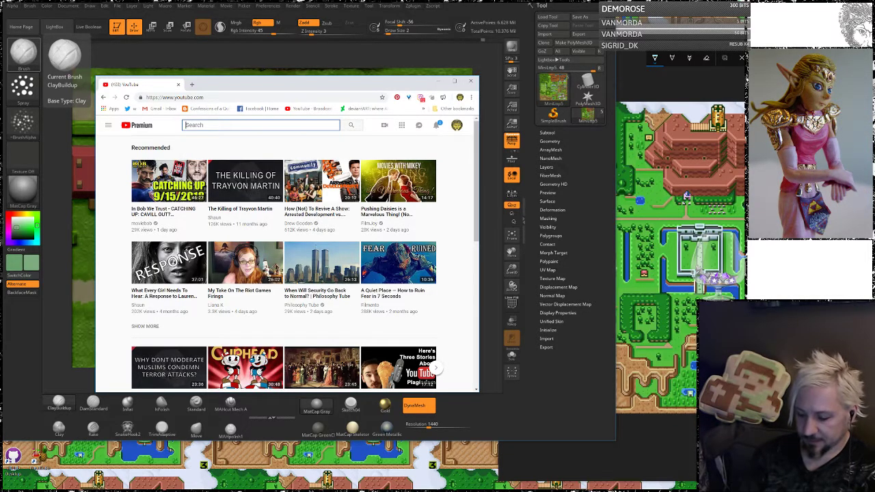
Search YouTube for "extra play" and open the PlayFrame channel
{"action": "type", "text": "ex"}
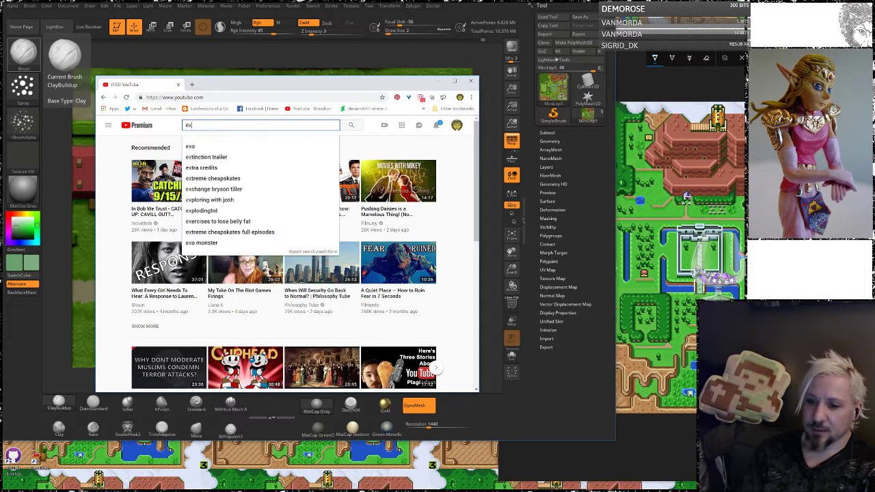
{"action": "type", "text": "tra pl"}
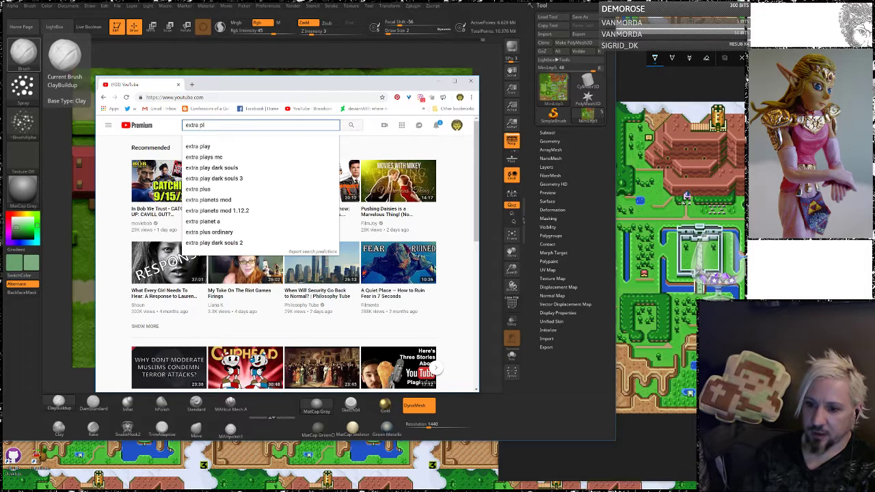
{"action": "type", "text": "ay"}
{"action": "key", "text": "Return"}
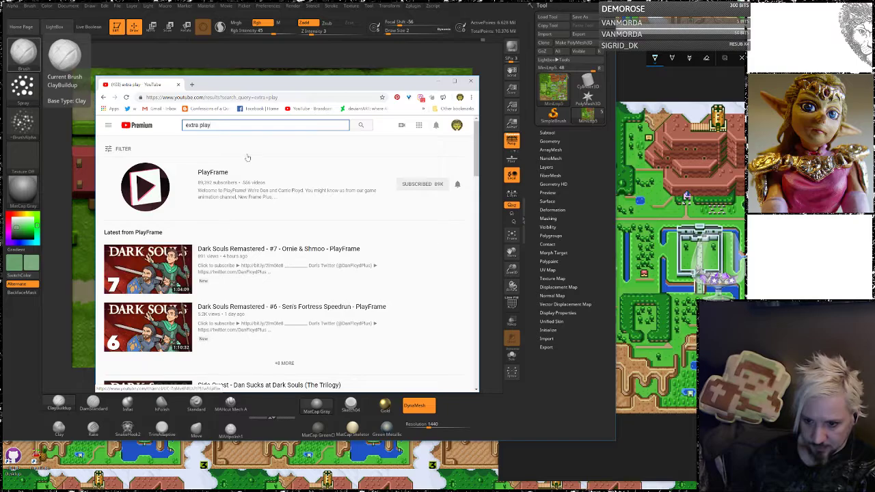
{"action": "left_click", "coordinate": [211, 173]}
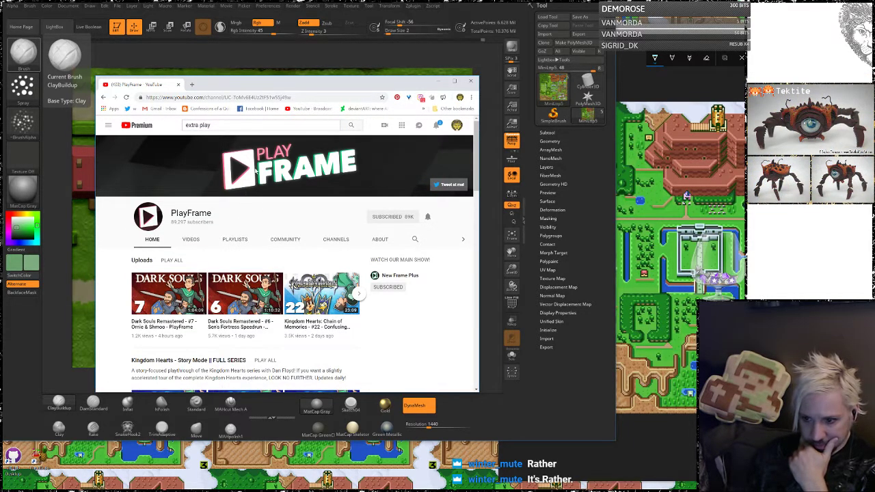
Look at PlayFrame's featured channels and home page, and minimize the browser to return to ZBrush
{"action": "left_click", "coordinate": [336, 239]}
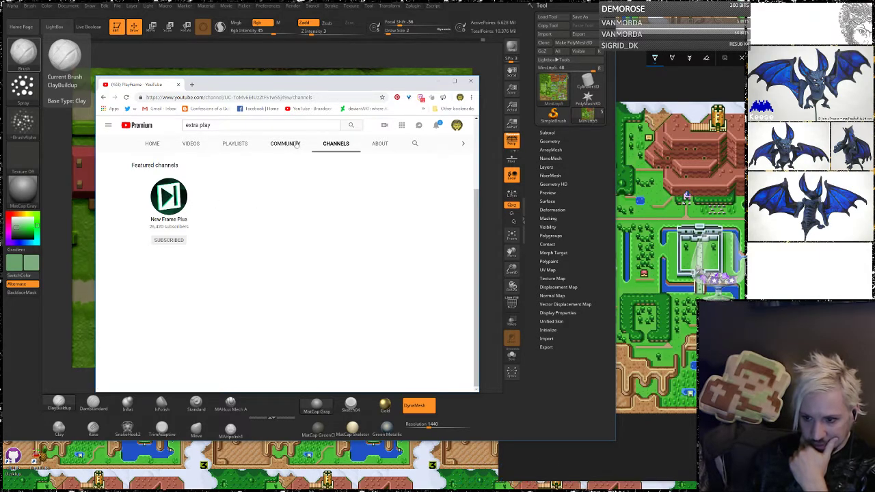
{"action": "left_click", "coordinate": [160, 144]}
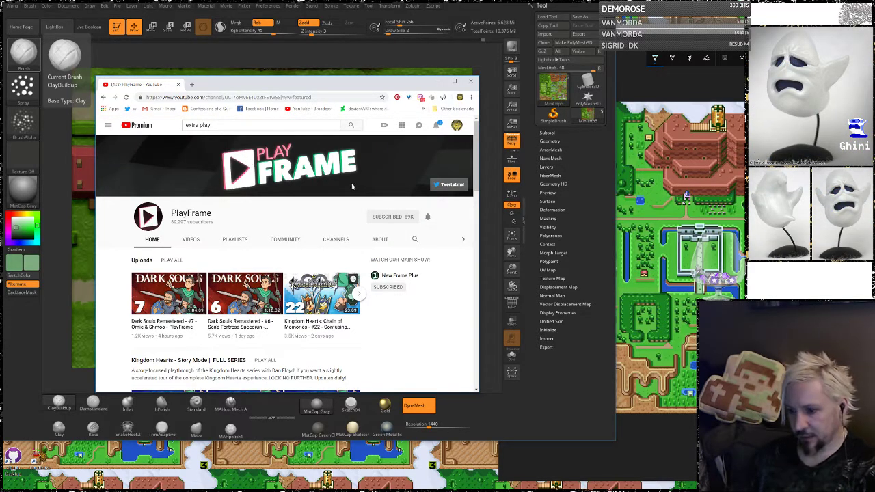
{"action": "left_click", "coordinate": [437, 83]}
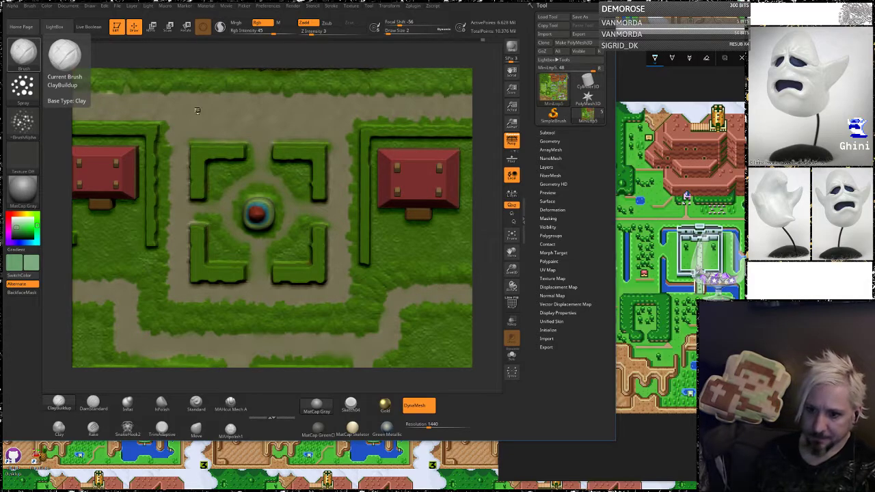
Smooth the paths north of the fountain plaza and around the western red-roofed house
{"action": "key", "text": "shift"}
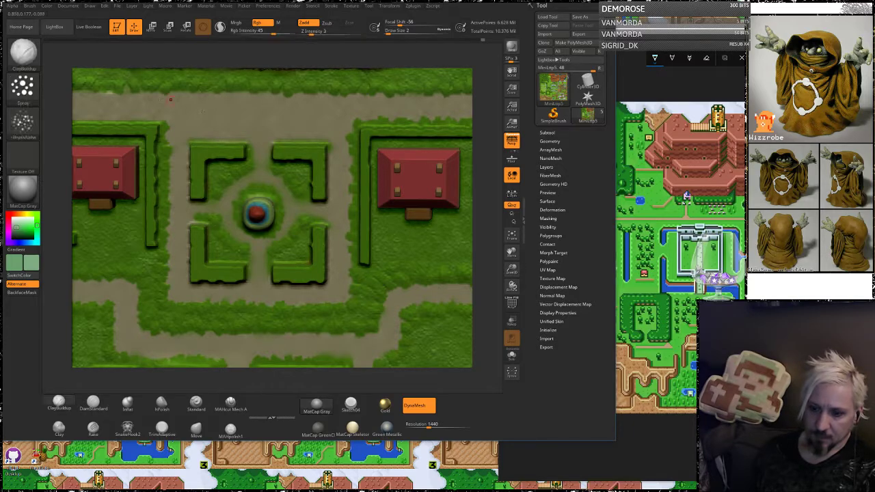
{"action": "left_click_drag", "start_coordinate": [55, 102], "coordinate": [168, 125], "text": "alt"}
{"action": "right_click_drag", "start_coordinate": [168, 125], "coordinate": [192, 118], "text": "alt"}
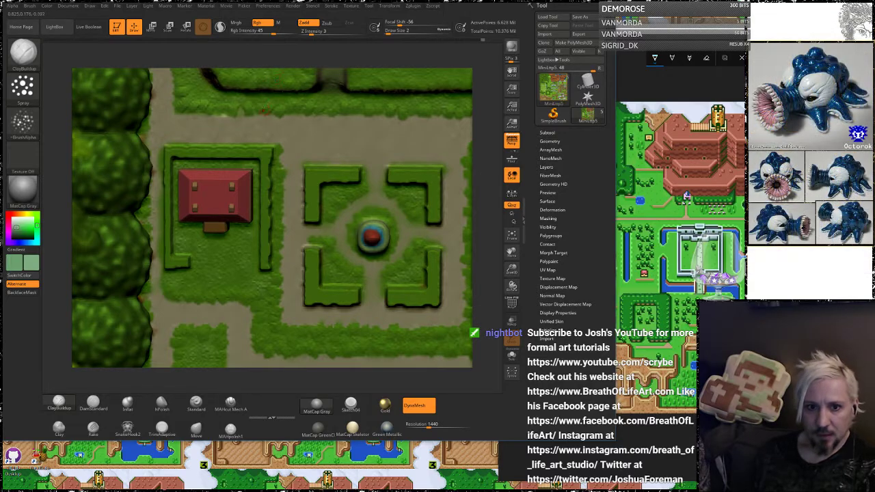
{"action": "key", "text": "shift"}
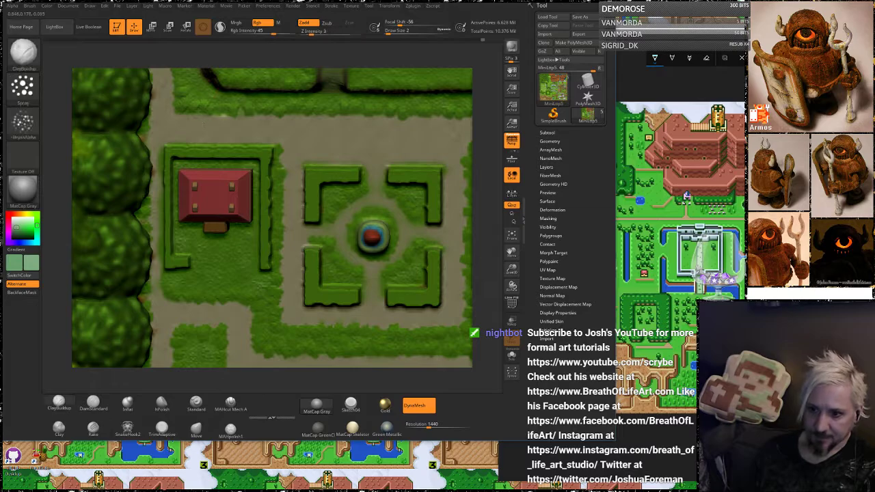
Smooth the dirt paths beside the western tree line and around the western end of the northern garden block
{"action": "right_click_drag", "start_coordinate": [159, 105], "coordinate": [195, 186], "text": "alt"}
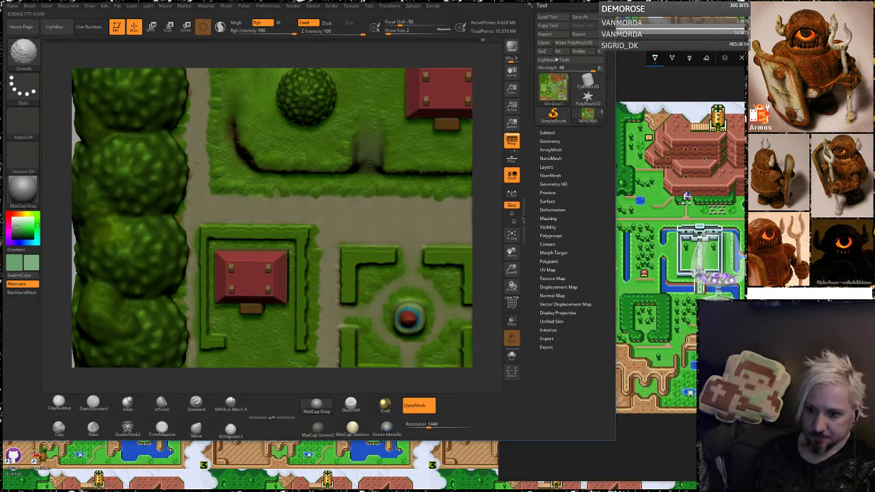
{"action": "left_click_drag", "start_coordinate": [234, 130], "coordinate": [235, 94], "text": "shift"}
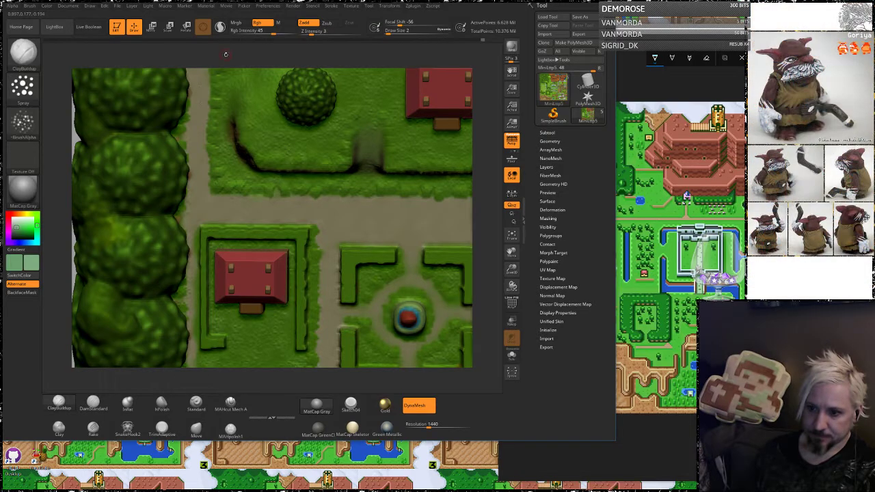
{"action": "right_click_drag", "start_coordinate": [246, 56], "coordinate": [218, 194], "text": "alt"}
{"action": "left_click_drag", "start_coordinate": [169, 216], "coordinate": [168, 185], "text": "shift"}
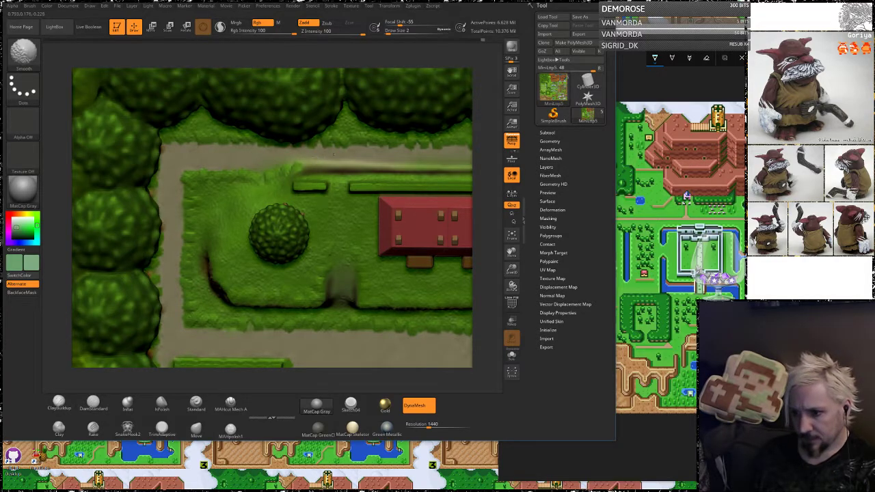
Smooth the dirt path running down the village's eastern side beside the river, past the two-door house and the eastern red-roofed house
{"action": "right_click_drag", "start_coordinate": [475, 159], "coordinate": [235, 132], "text": "alt"}
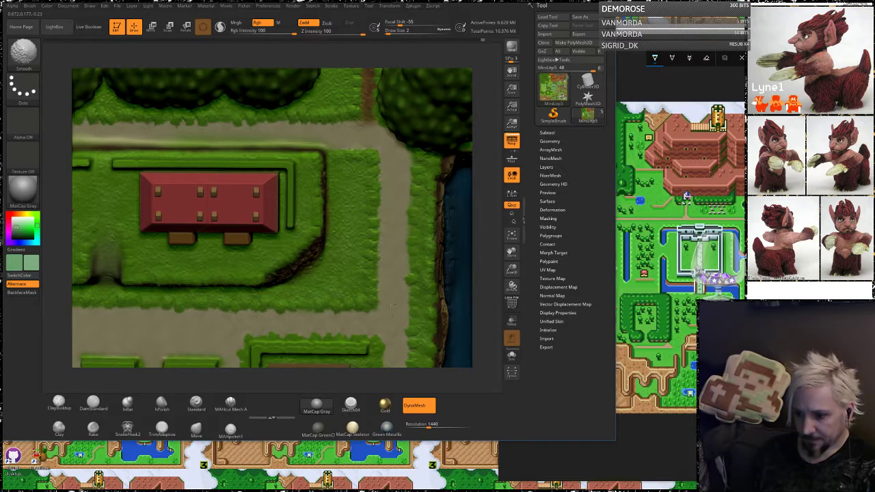
{"action": "left_click_drag", "start_coordinate": [484, 219], "coordinate": [486, 152], "text": "alt"}
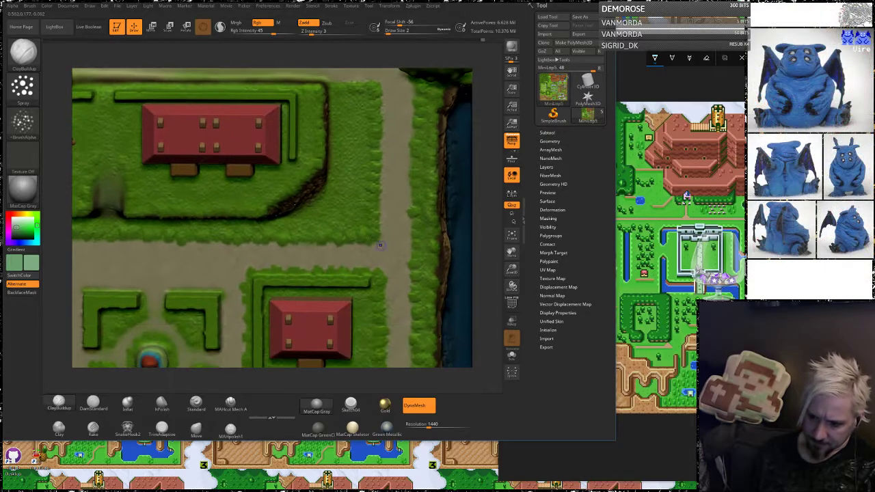
{"action": "key", "text": "shift"}
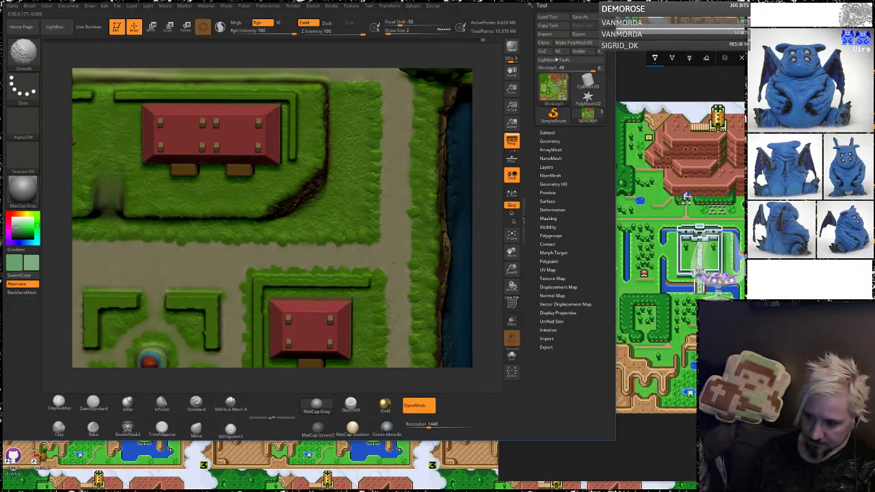
{"action": "left_click_drag", "start_coordinate": [484, 232], "coordinate": [475, 104], "text": "alt"}
{"action": "key", "text": "shift"}
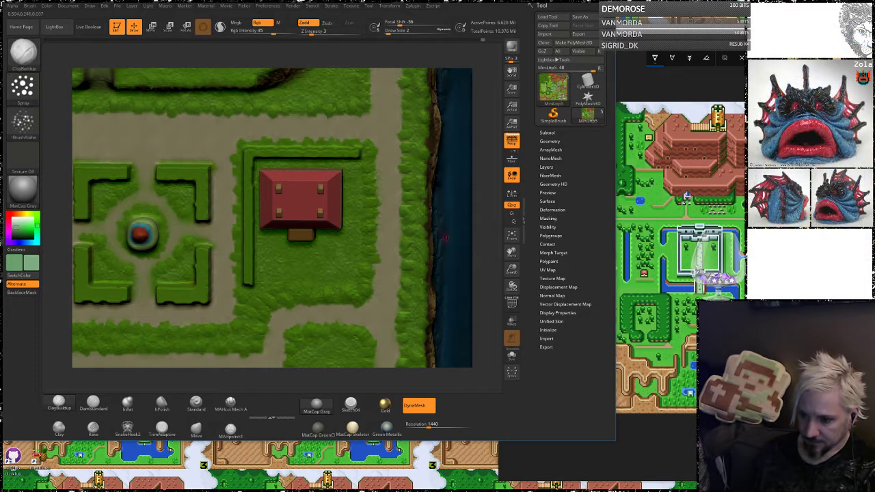
{"action": "left_click_drag", "start_coordinate": [484, 240], "coordinate": [489, 100], "text": "alt"}
{"action": "key", "text": "shift"}
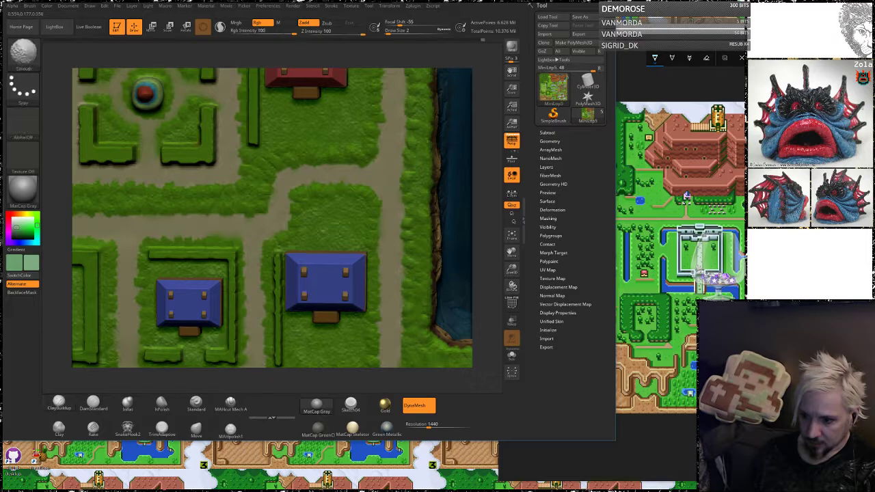
Smooth the dirt paths between and around the blue-roofed houses in the southern village
{"action": "right_click_drag", "start_coordinate": [408, 193], "coordinate": [437, 133], "text": "alt"}
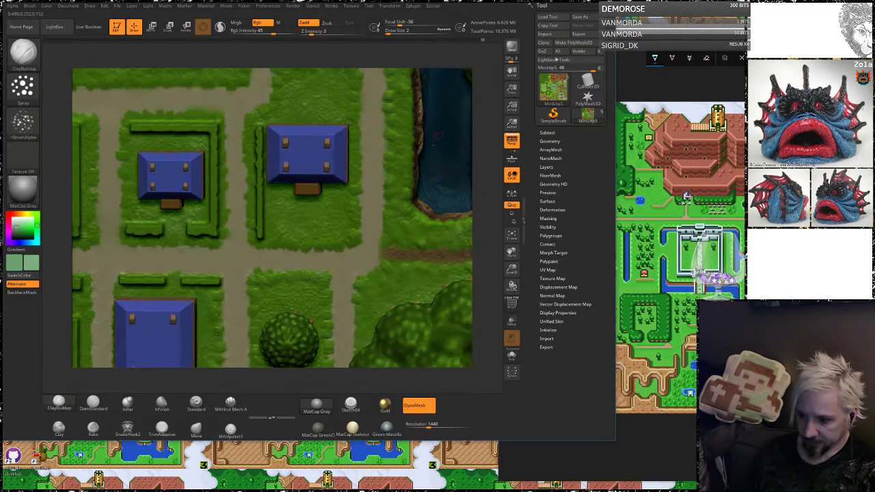
{"action": "key", "text": "shift"}
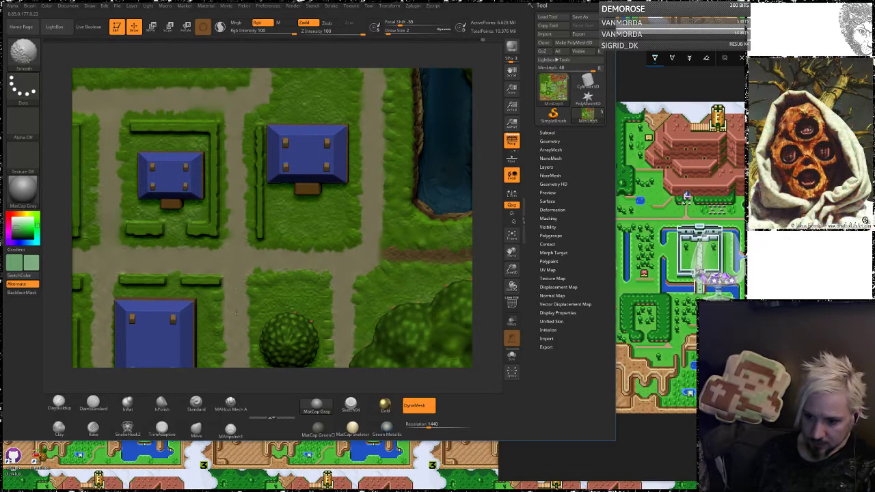
{"action": "key", "text": "shift"}
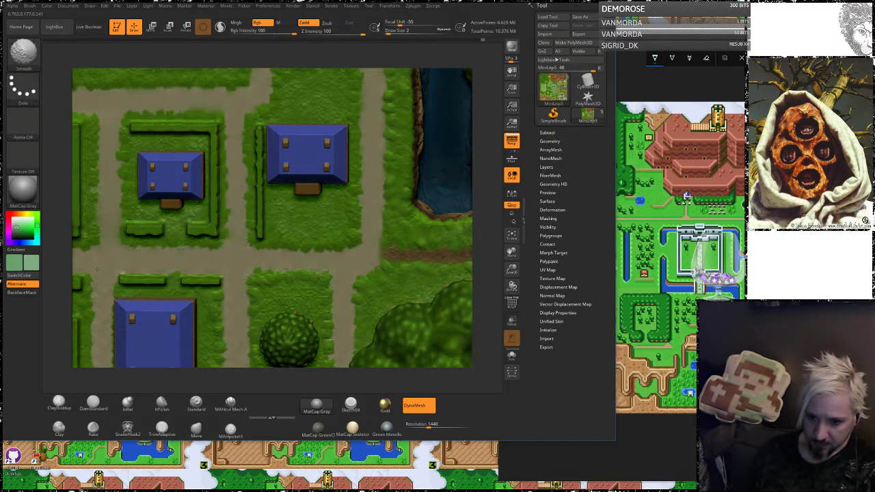
{"action": "key", "text": "shift"}
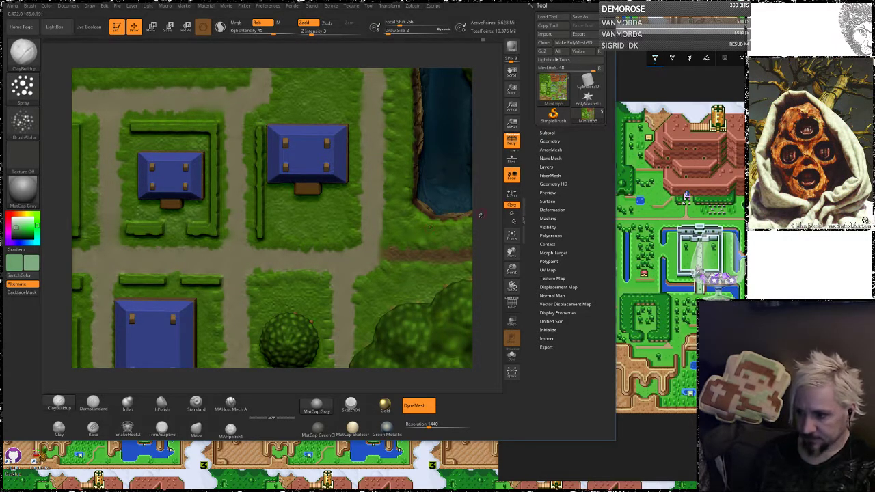
Smooth the southernmost paths around the single round tree and the large blue-roofed house, undoing one stroke
{"action": "mouse_move", "coordinate": [481, 215]}
{"action": "left_mouse_down", "text": "alt"}
{"action": "mouse_move", "coordinate": [474, 146]}
{"action": "mouse_move", "coordinate": [485, 86]}
{"action": "left_mouse_up", "text": "alt"}
{"action": "key", "text": "shift"}
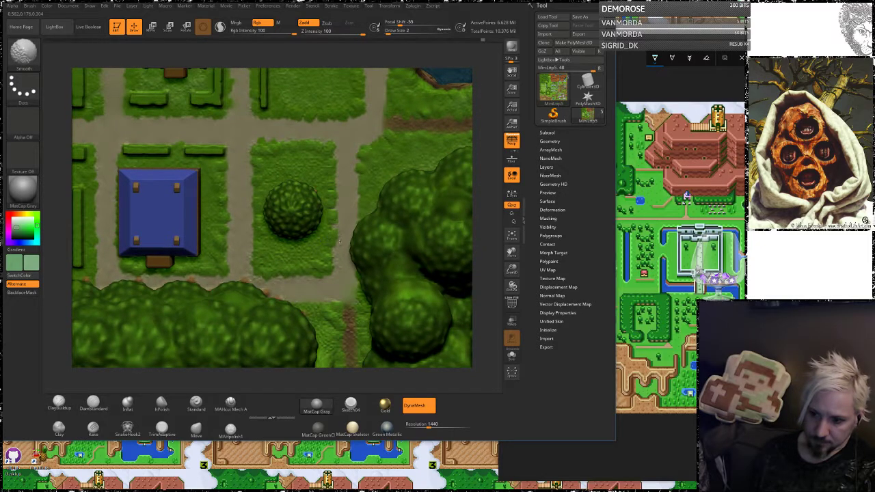
{"action": "key", "text": "ctrl+z"}
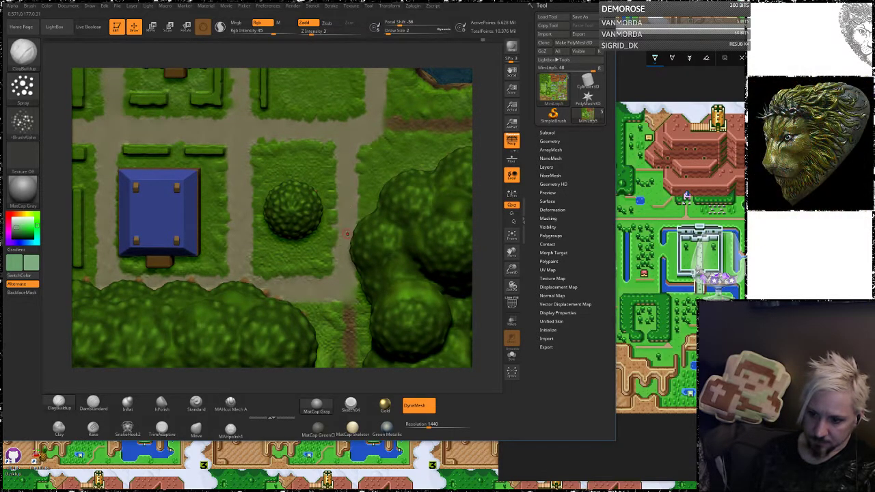
{"action": "key", "text": "shift"}
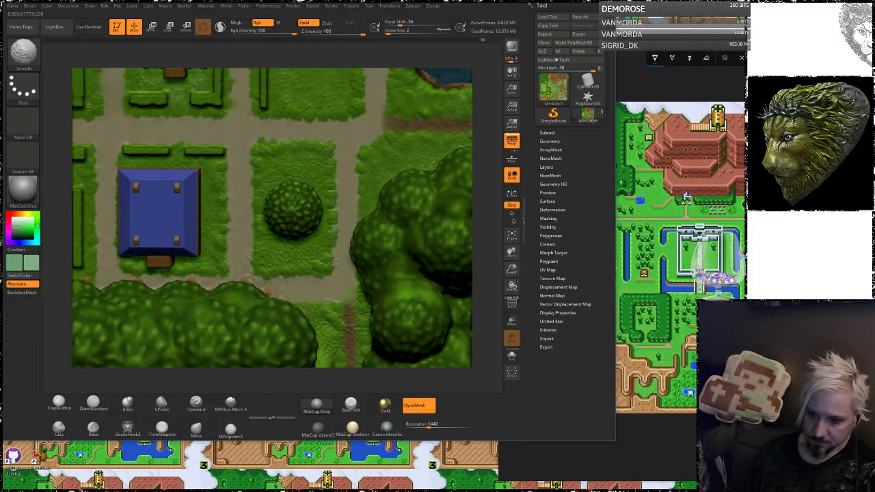
{"action": "key", "text": "shift"}
Switch to the Standard brush with a bright yellow-green colour and set the draw size to 4
{"action": "left_click_drag", "start_coordinate": [485, 180], "coordinate": [469, 67], "text": "alt"}
{"action": "left_click_drag", "start_coordinate": [143, 190], "coordinate": [118, 265], "text": "alt"}
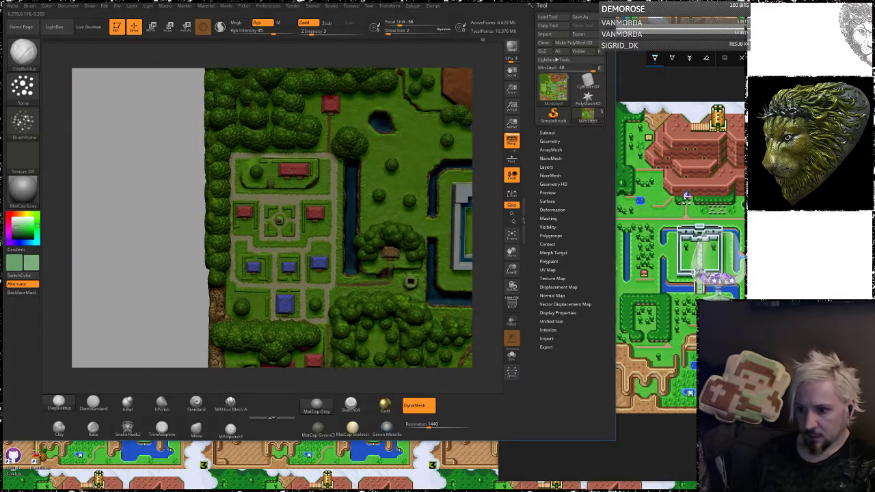
{"action": "left_click_drag", "start_coordinate": [491, 128], "coordinate": [482, 122]}
{"action": "left_click_drag", "start_coordinate": [484, 156], "coordinate": [485, 222], "text": "alt"}
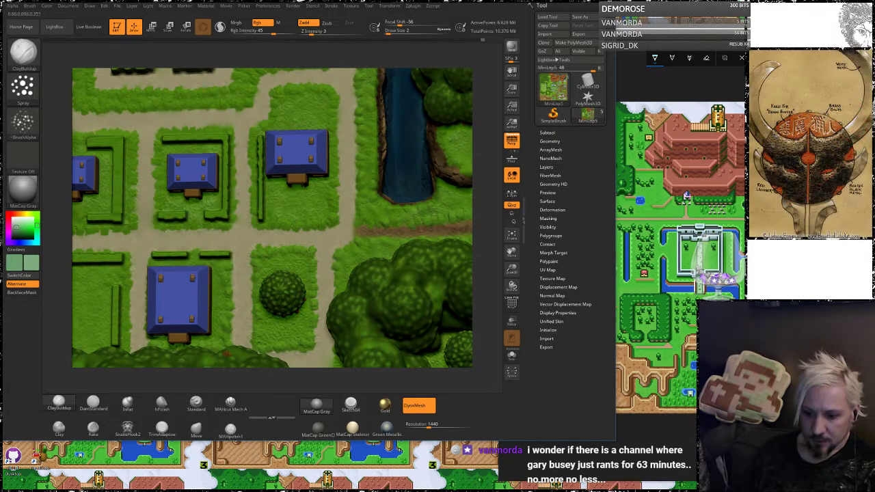
{"action": "left_click", "coordinate": [197, 402]}
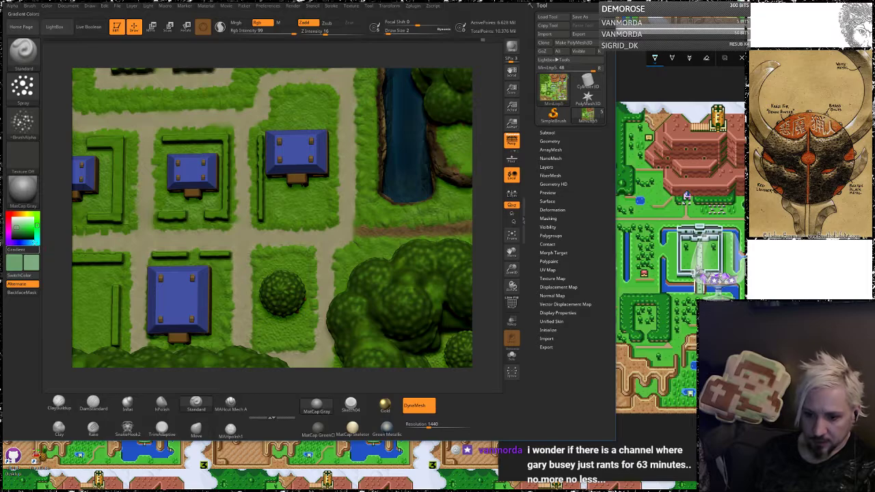
{"action": "left_click_drag", "start_coordinate": [31, 262], "coordinate": [192, 212]}
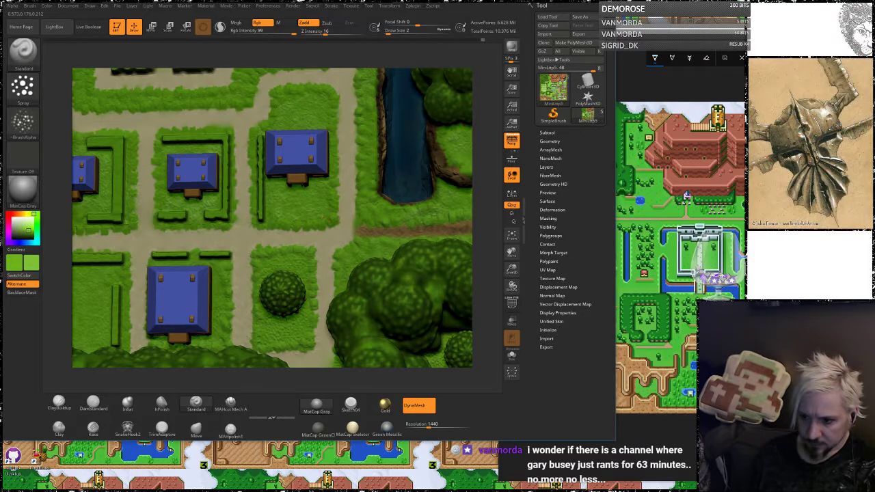
{"action": "key", "text": "space"}
{"action": "left_click_drag", "start_coordinate": [320, 204], "coordinate": [324, 205]}
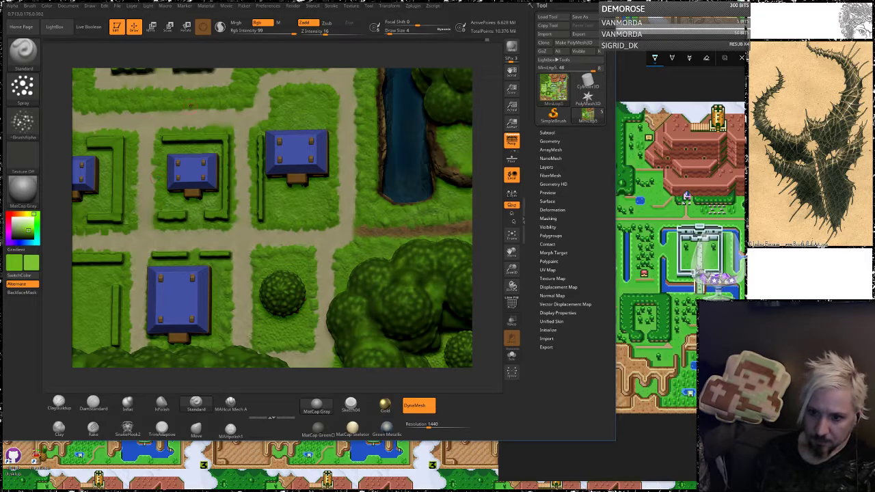
Spray yellow-green texture onto the grass around the fountain plaza and the lawns of the blue-roofed and red-roofed houses
{"action": "right_click_drag", "start_coordinate": [270, 87], "coordinate": [238, 207], "text": "alt"}
{"action": "key", "text": "shift"}
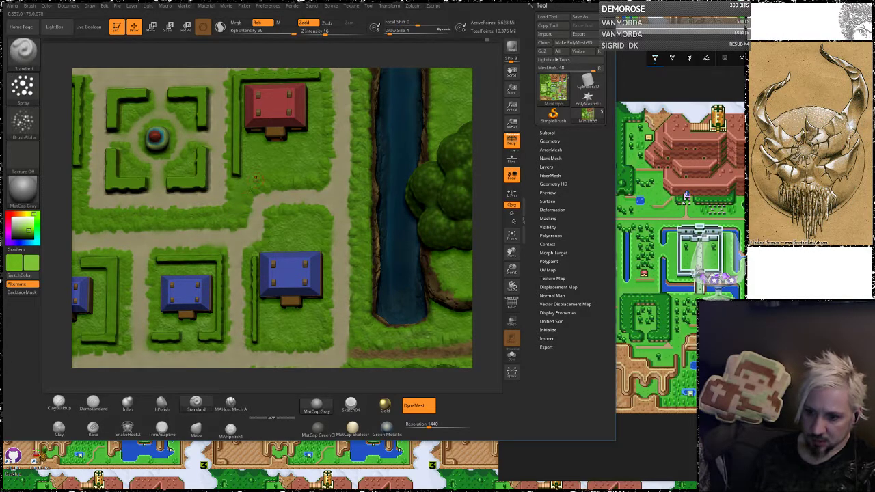
{"action": "left_click_drag", "start_coordinate": [56, 197], "coordinate": [292, 197]}
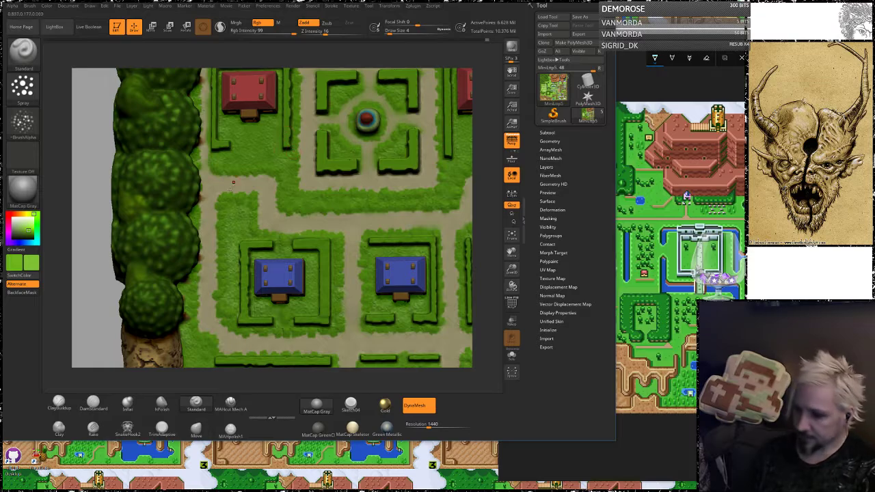
{"action": "key", "text": "shift"}
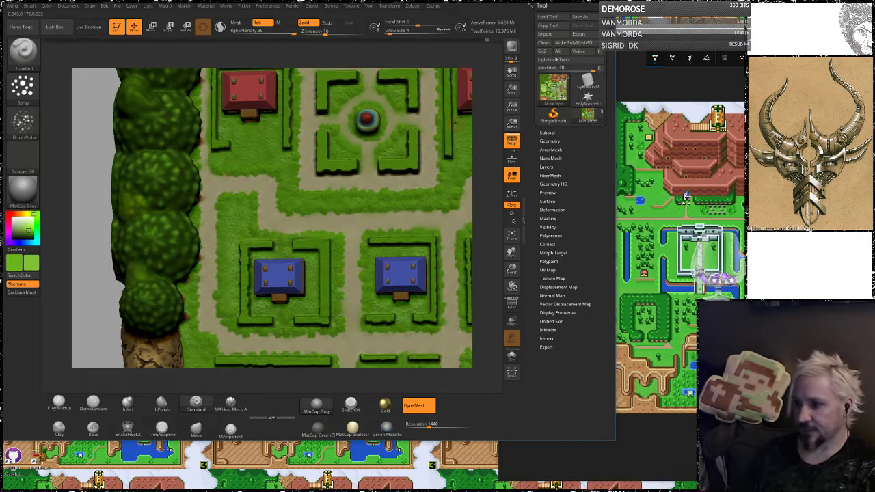
Spray yellow-green texture onto the lawns of the northern garden block and the grass strips by the river
{"action": "left_click_drag", "start_coordinate": [484, 78], "coordinate": [431, 247], "text": "alt"}
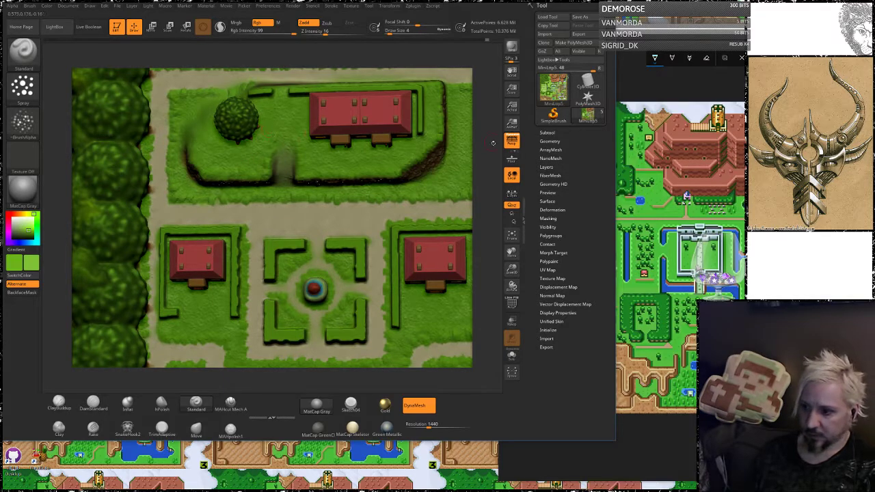
{"action": "left_click_drag", "start_coordinate": [493, 143], "coordinate": [308, 161], "text": "alt"}
{"action": "key", "text": "shift"}
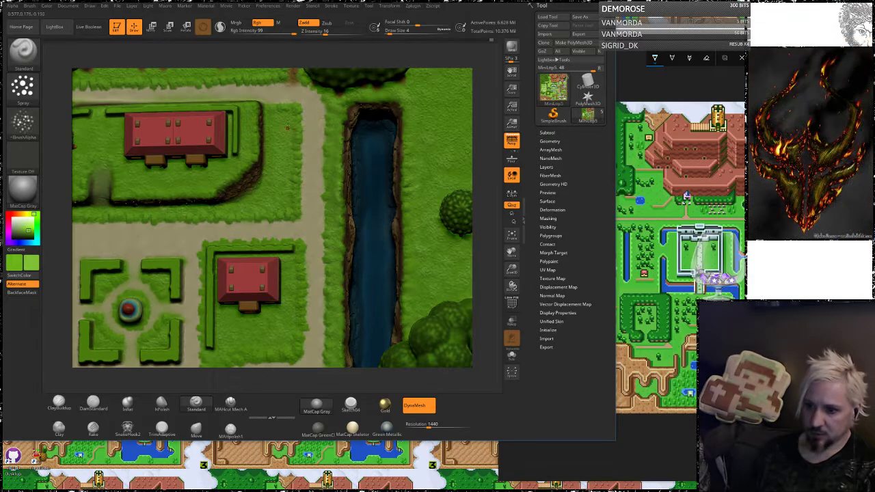
{"action": "key", "text": "shift"}
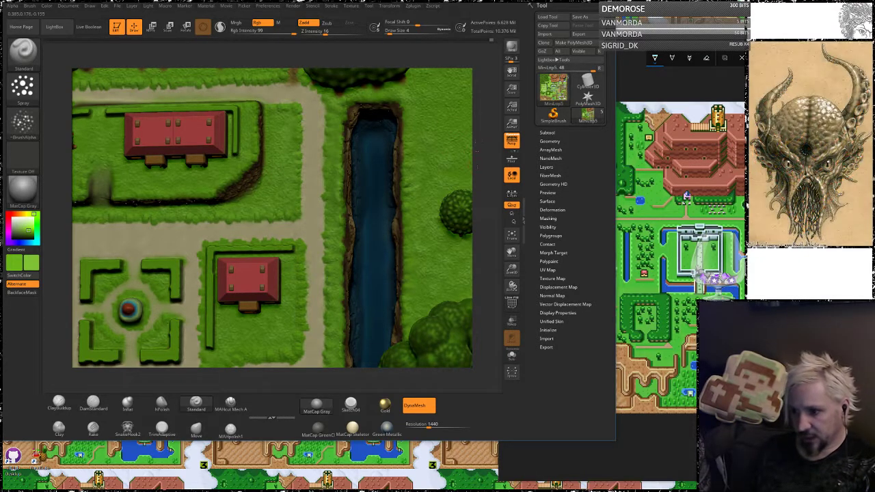
Save the tool as MiniLttp5 in the ZeldaStuff 3DPrint MiniLttp folder, replacing the existing file, and quick-save the project
{"action": "left_click_drag", "start_coordinate": [478, 140], "coordinate": [479, 77], "text": "alt"}
{"action": "left_click_drag", "start_coordinate": [484, 223], "coordinate": [415, 156]}
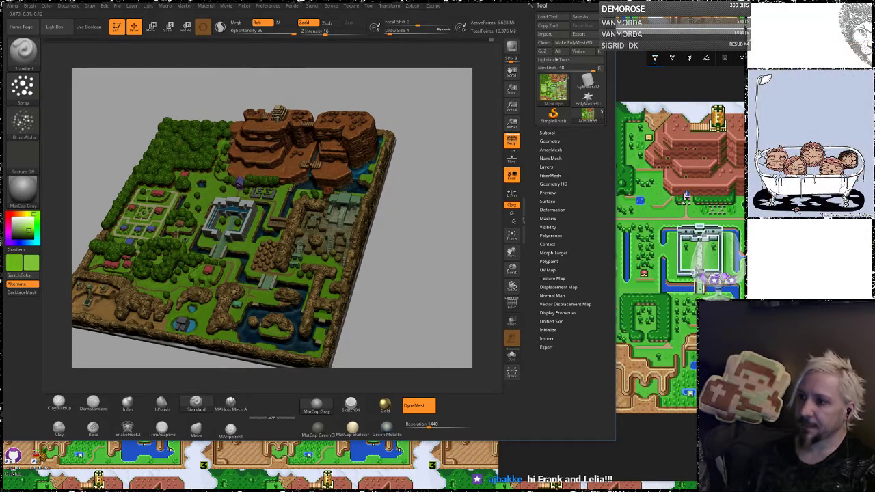
{"action": "left_click", "coordinate": [579, 17]}
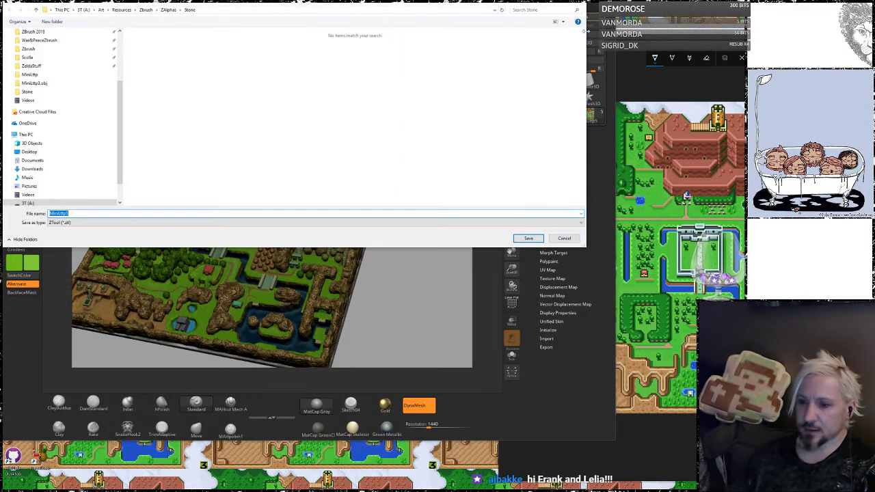
{"action": "left_click", "coordinate": [32, 65]}
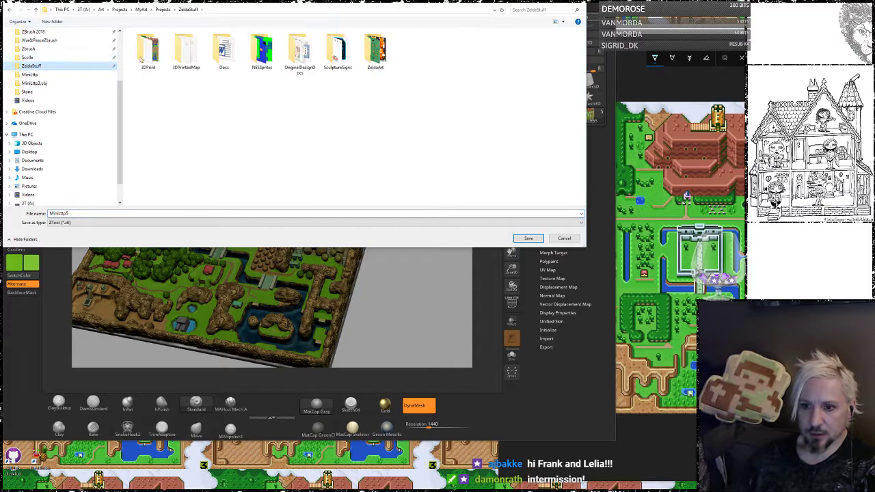
{"action": "double_click", "coordinate": [158, 61]}
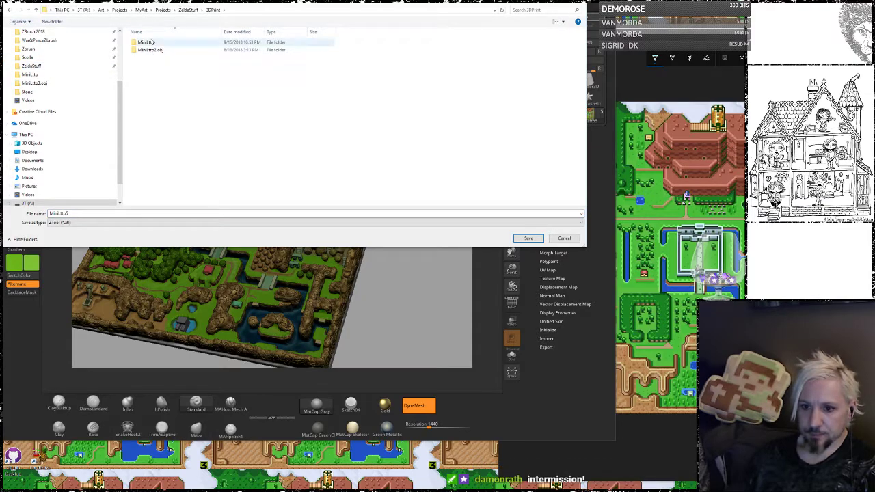
{"action": "double_click", "coordinate": [146, 43]}
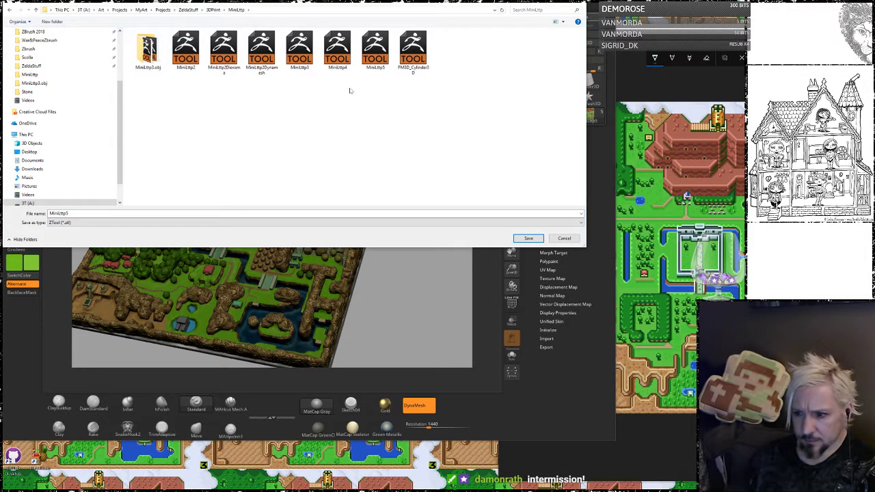
{"action": "left_click", "coordinate": [374, 49]}
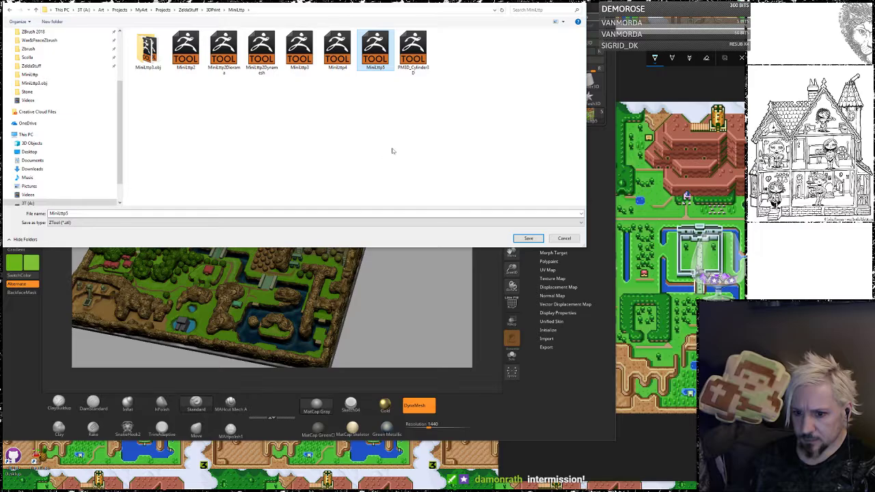
{"action": "left_click", "coordinate": [528, 238]}
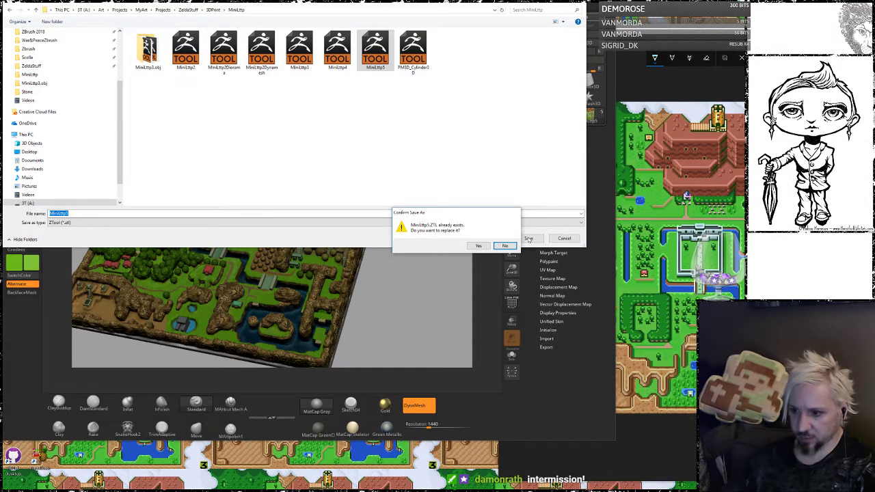
{"action": "left_click", "coordinate": [477, 246]}
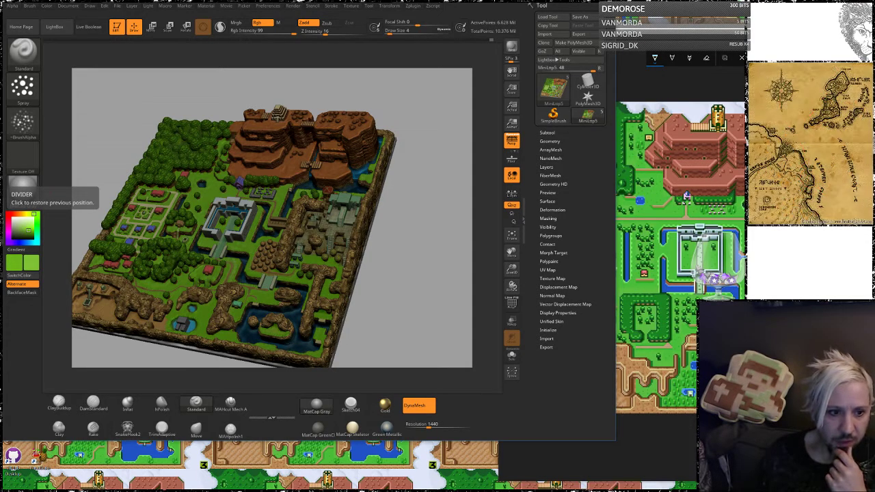
{"action": "key", "text": "ctrl+s"}
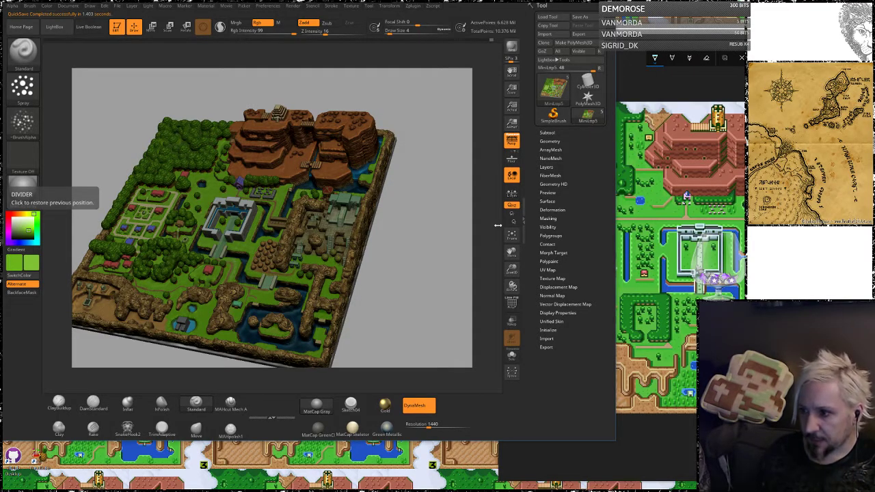
Switch the active tool from the map to the PolyMesh3D star and turn it to face front
{"action": "left_click", "coordinate": [587, 96]}
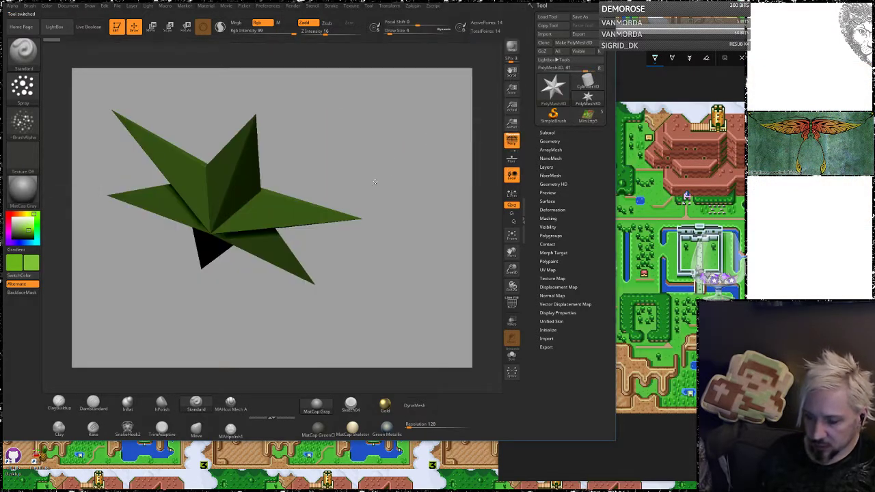
{"action": "mouse_move", "coordinate": [373, 180]}
{"action": "left_mouse_down"}
{"action": "mouse_move", "coordinate": [387, 144]}
{"action": "mouse_move", "coordinate": [375, 141]}
{"action": "left_mouse_up"}
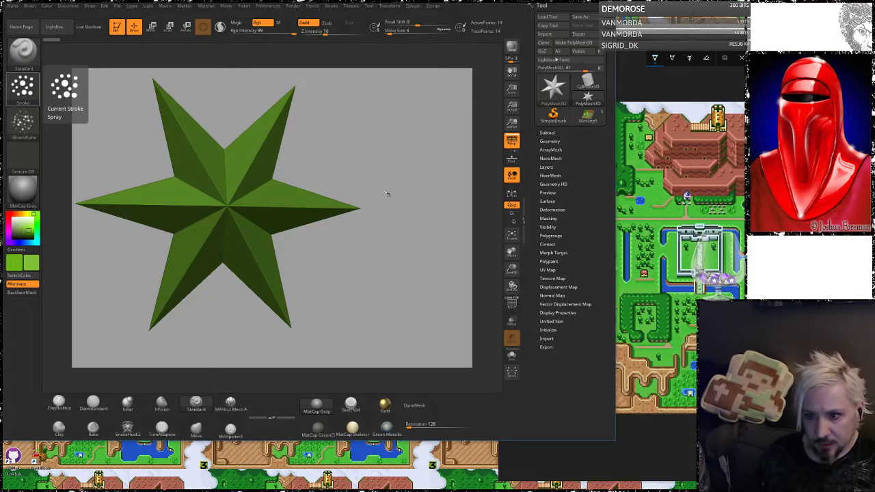
{"action": "left_click_drag", "start_coordinate": [386, 194], "coordinate": [377, 178]}
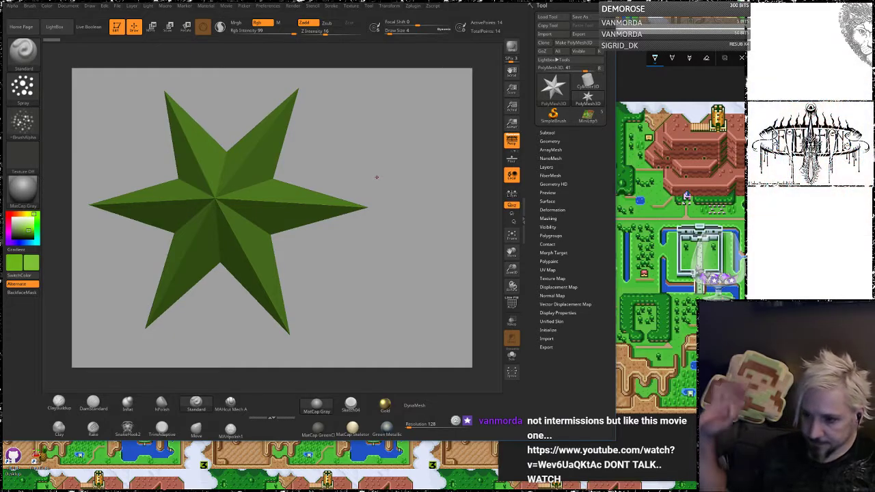
{"action": "mouse_move", "coordinate": [359, 164]}
{"action": "left_mouse_down"}
{"action": "mouse_move", "coordinate": [342, 157]}
{"action": "mouse_move", "coordinate": [369, 164]}
{"action": "left_mouse_up"}
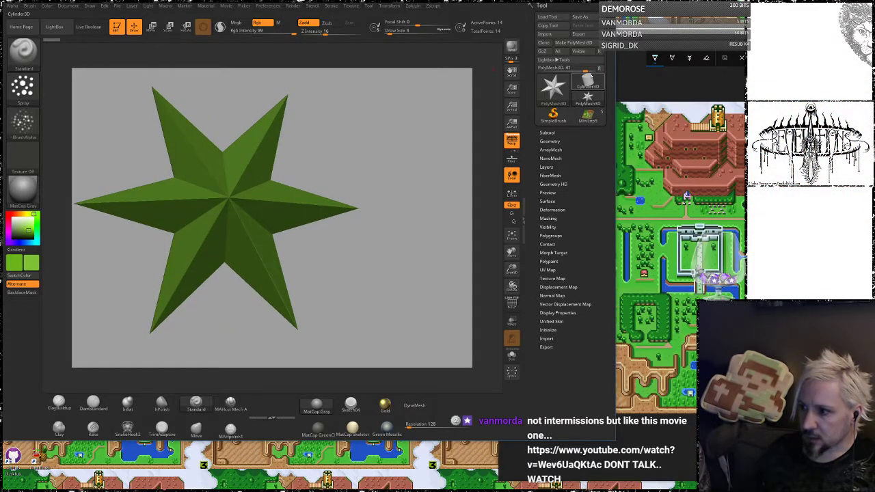
Switch the active tool to the Sphere3D primitive and convert it to an editable PolyMesh3D
{"action": "mouse_move", "coordinate": [590, 81]}
{"action": "mouse_move", "coordinate": [541, 89]}
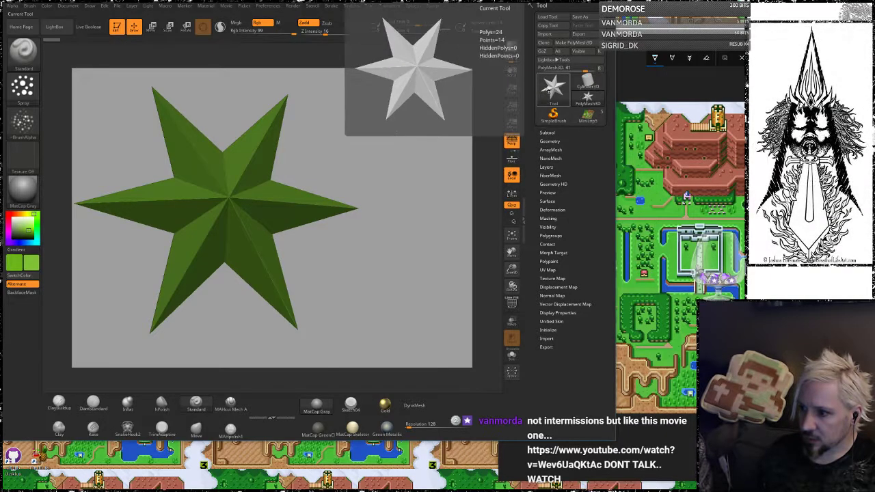
{"action": "left_click", "coordinate": [547, 88]}
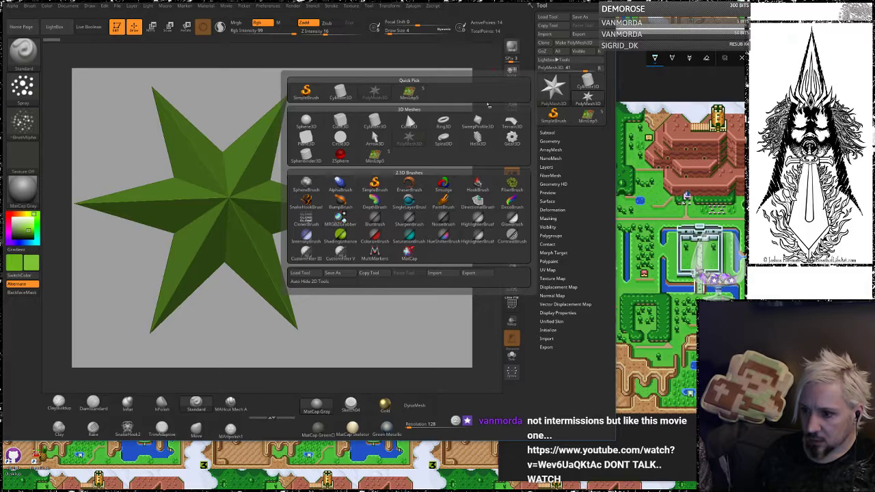
{"action": "mouse_move", "coordinate": [320, 120]}
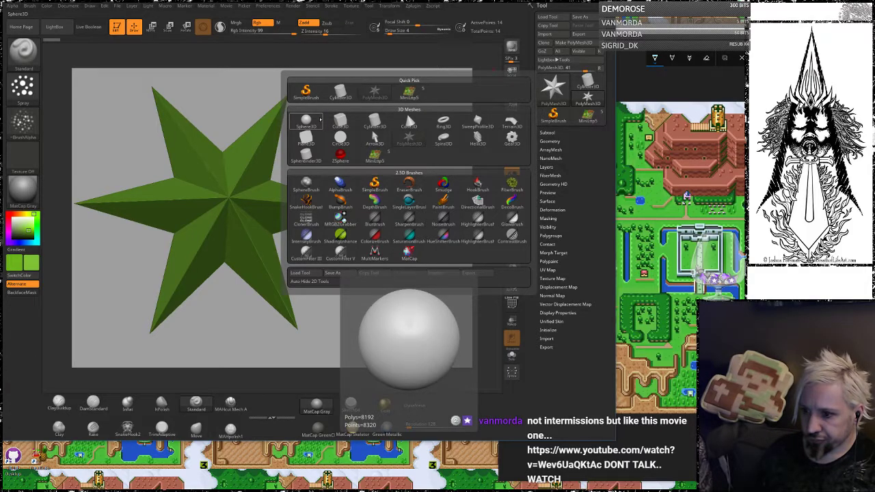
{"action": "left_click", "coordinate": [319, 119]}
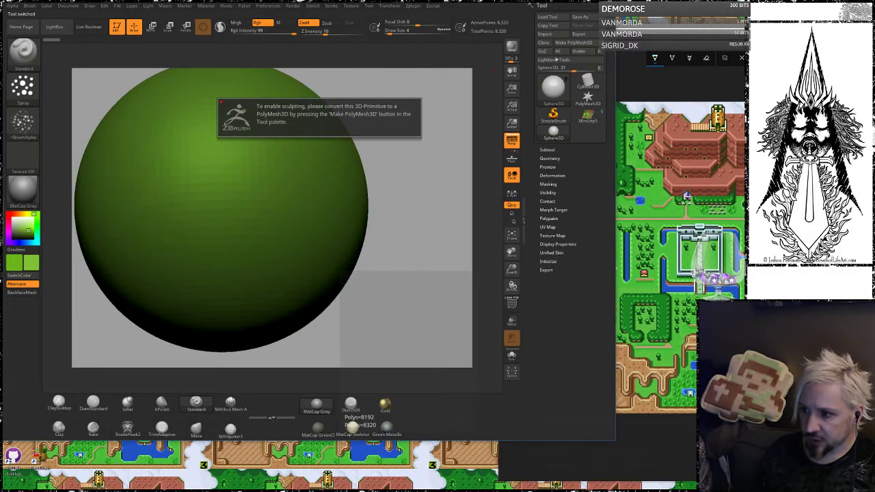
{"action": "left_click", "coordinate": [588, 43]}
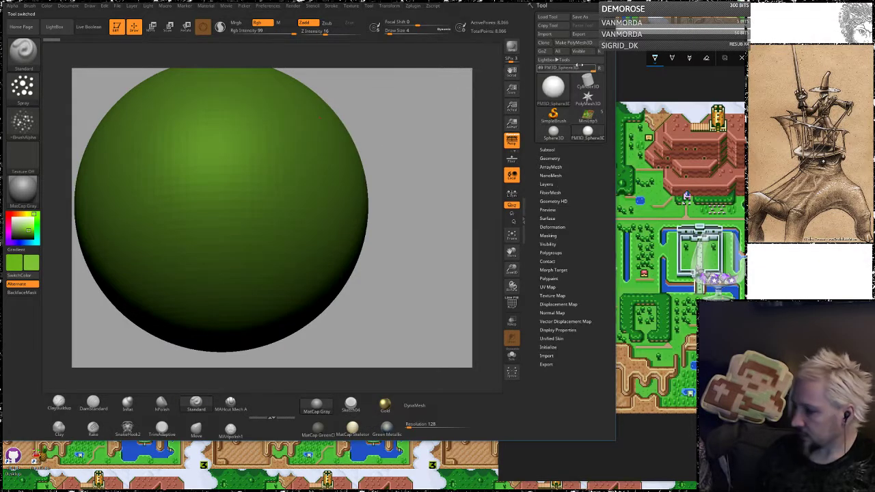